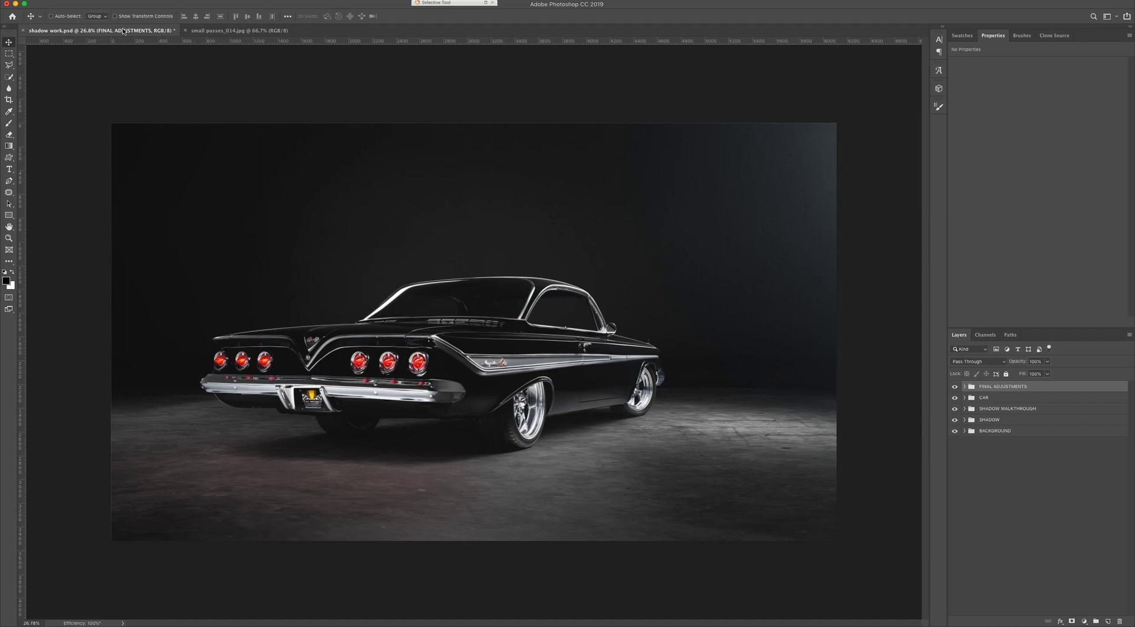
Expand the FINAL ADJUSTMENTS group and hide its FINAL layer.
scroll(434, 471, up, 2)
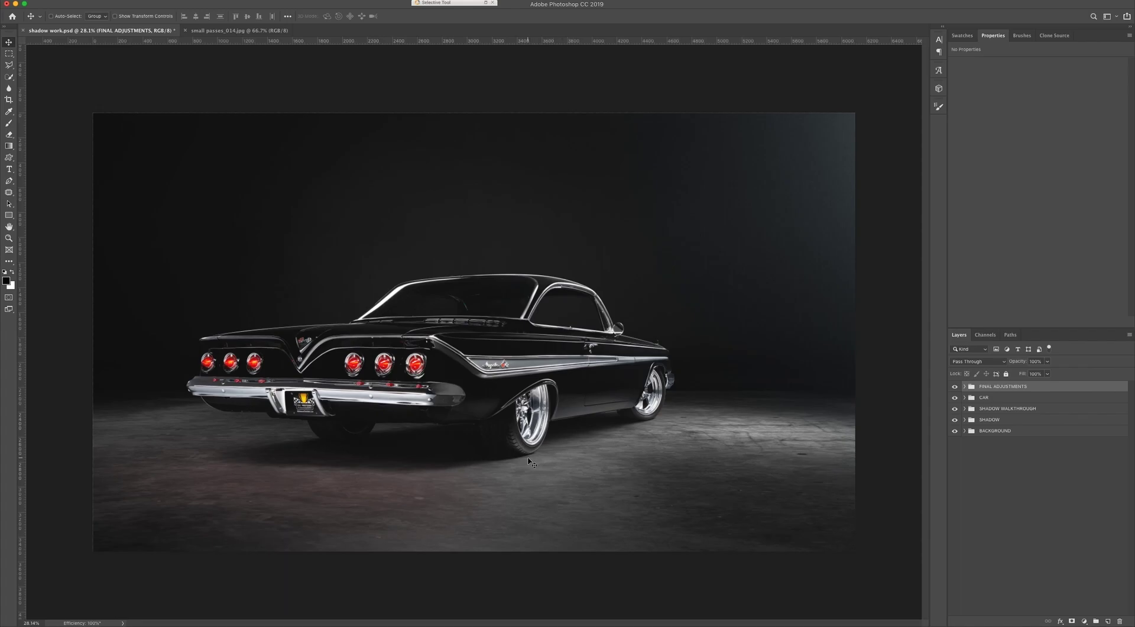
scroll(488, 462, up, 5)
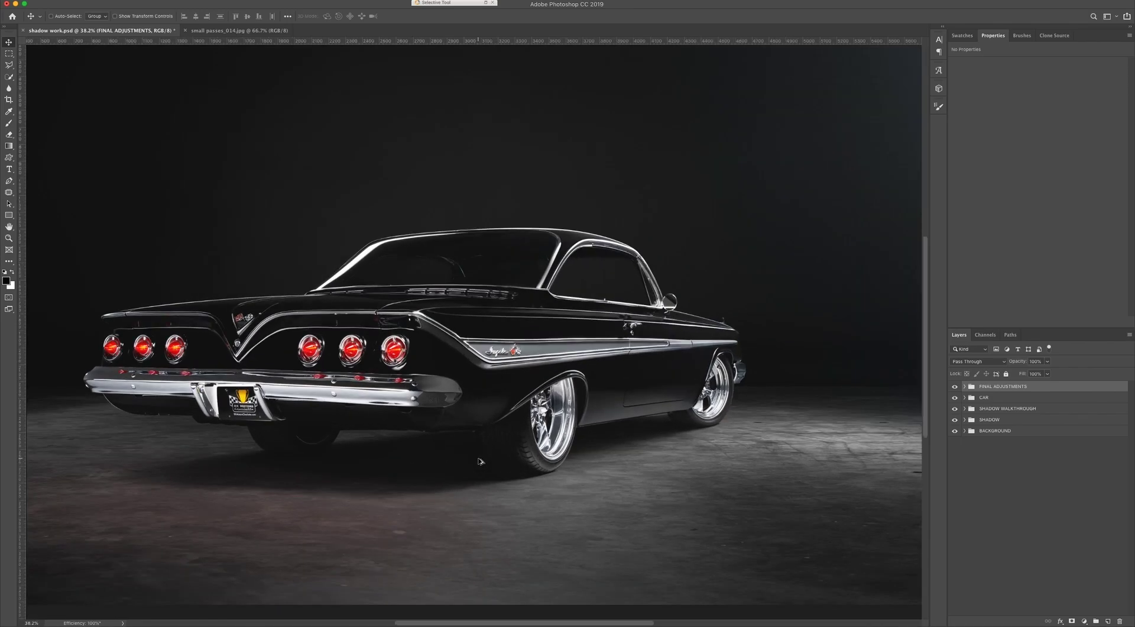
scroll(457, 455, up, 3)
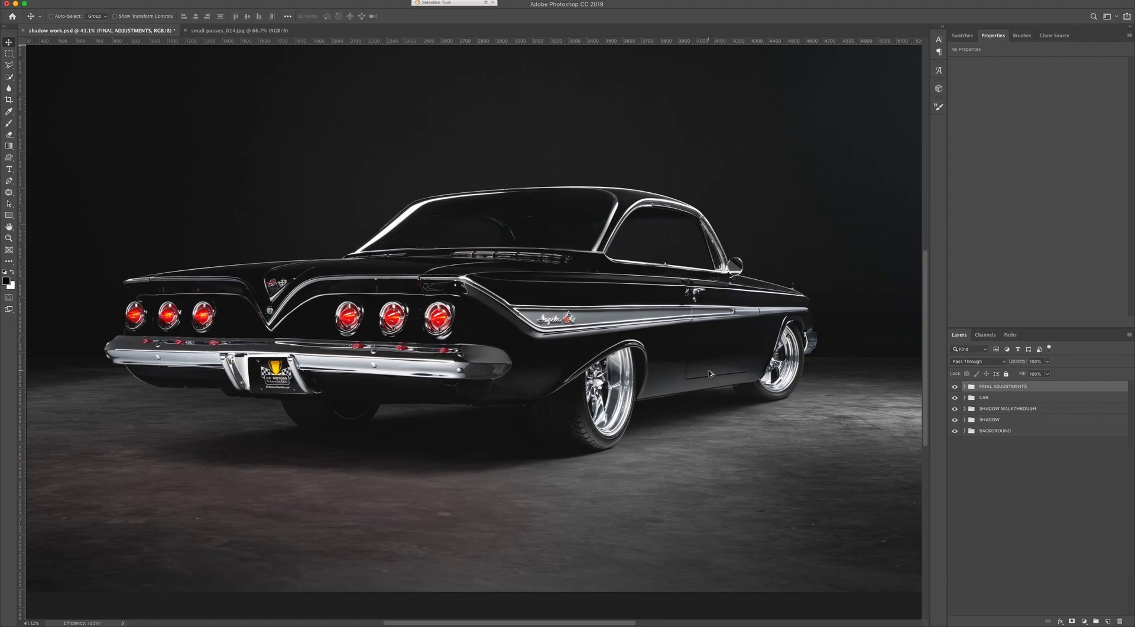
scroll(712, 373, down, 2)
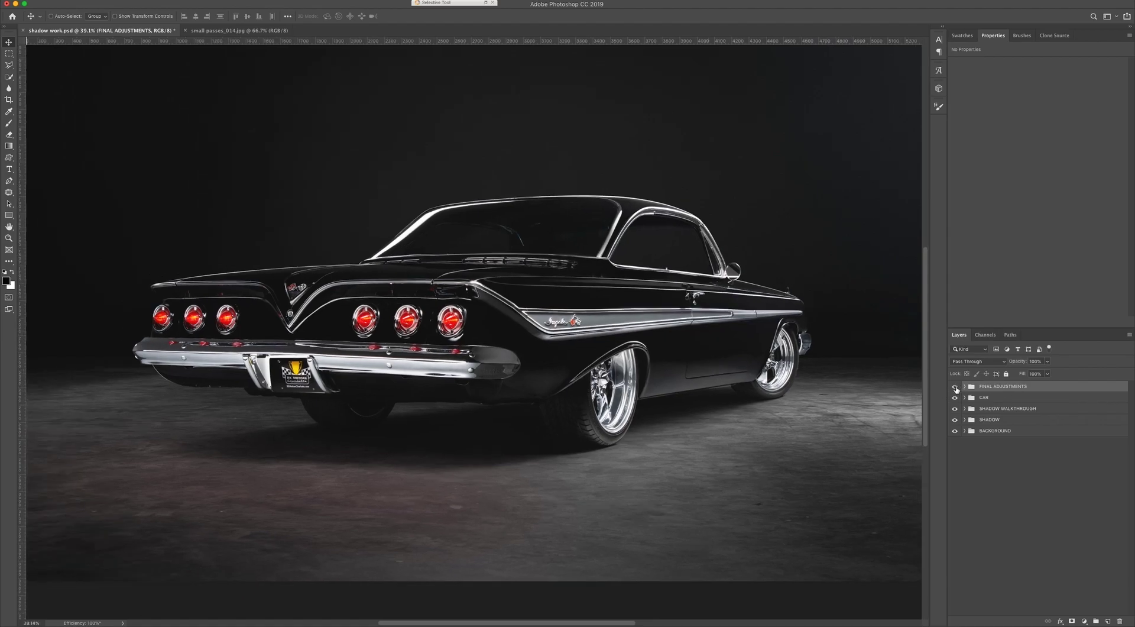
scroll(637, 403, down, 1)
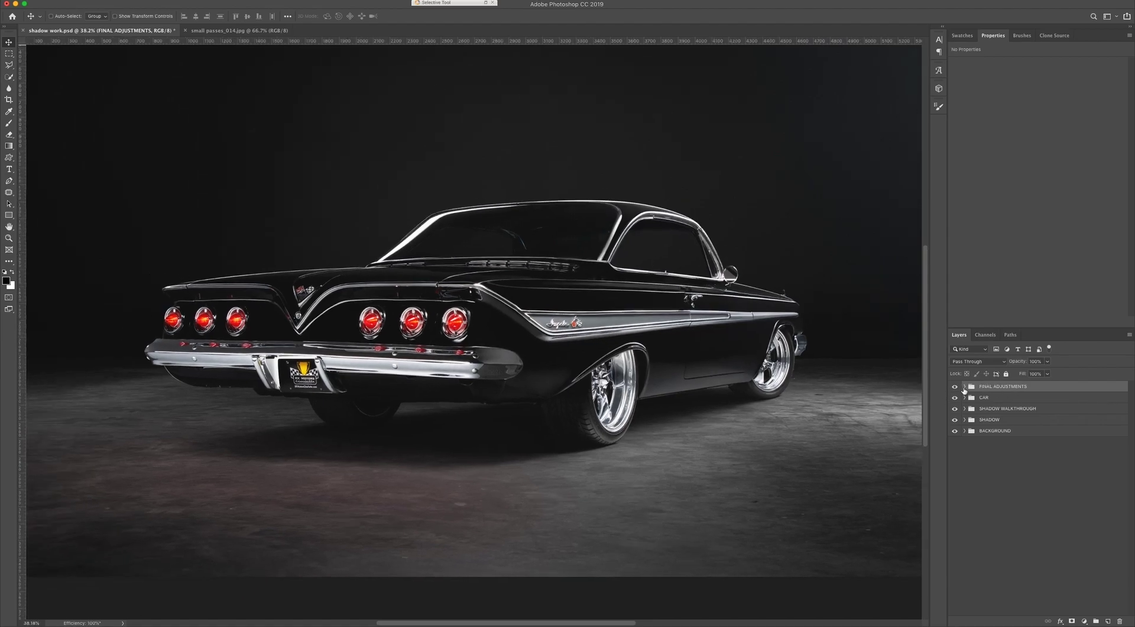
click(965, 387)
click(955, 408)
Compare the whole car image with and without the FLARE group.
click(955, 427)
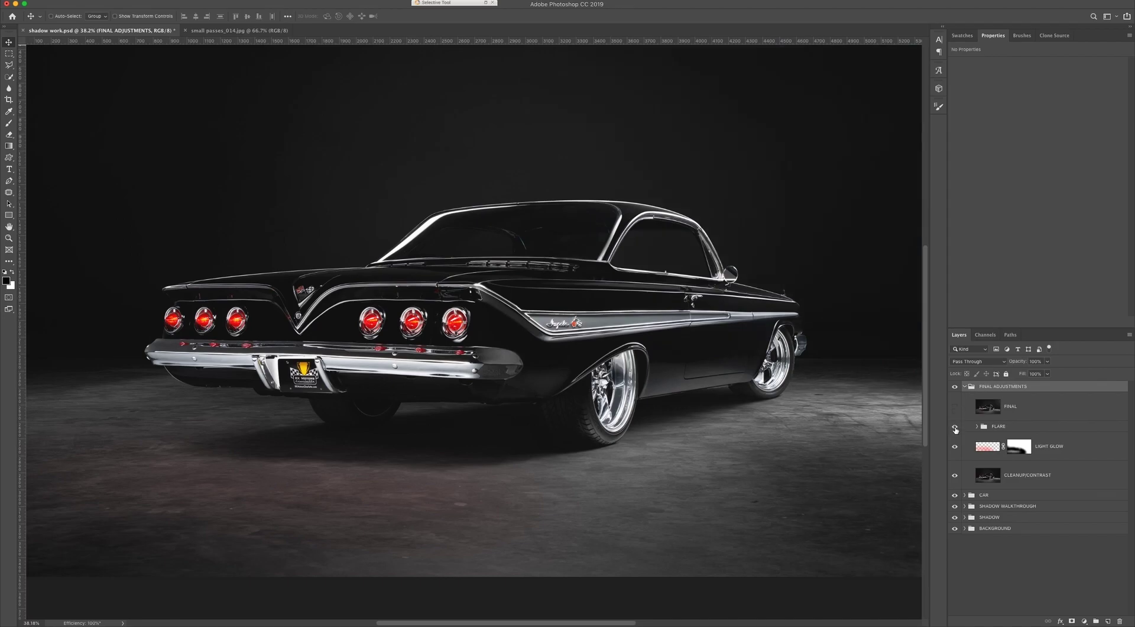
click(954, 427)
scroll(734, 395, down, 5)
click(955, 427)
click(955, 427)
click(955, 427)
click(955, 427)
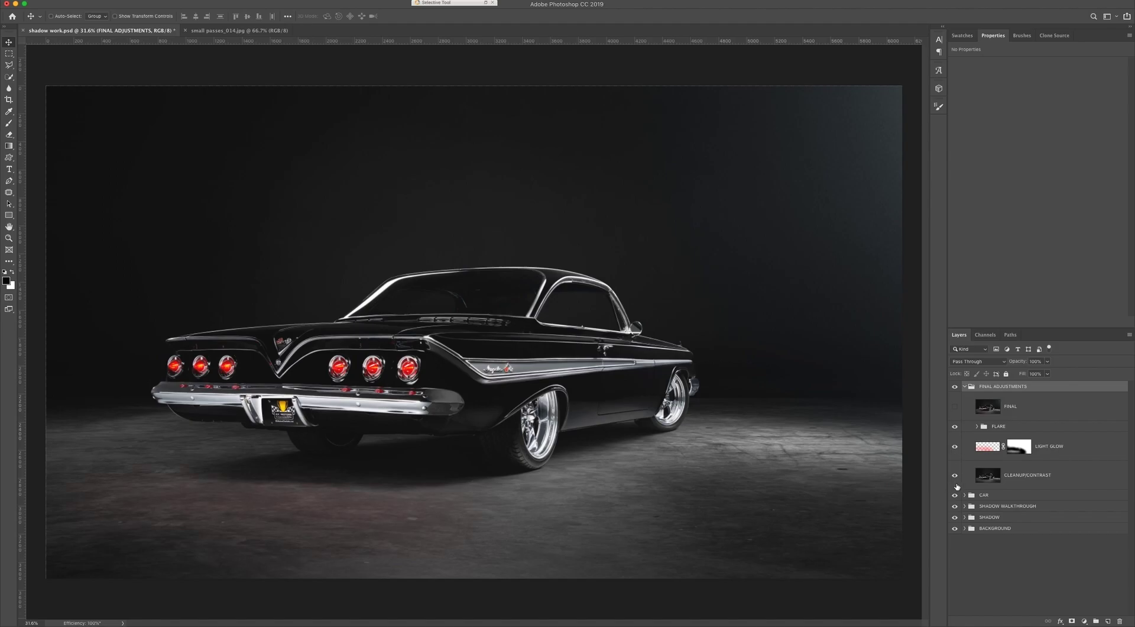
Compare the image with and without the CLEANUP/CONTRAST layer.
click(955, 476)
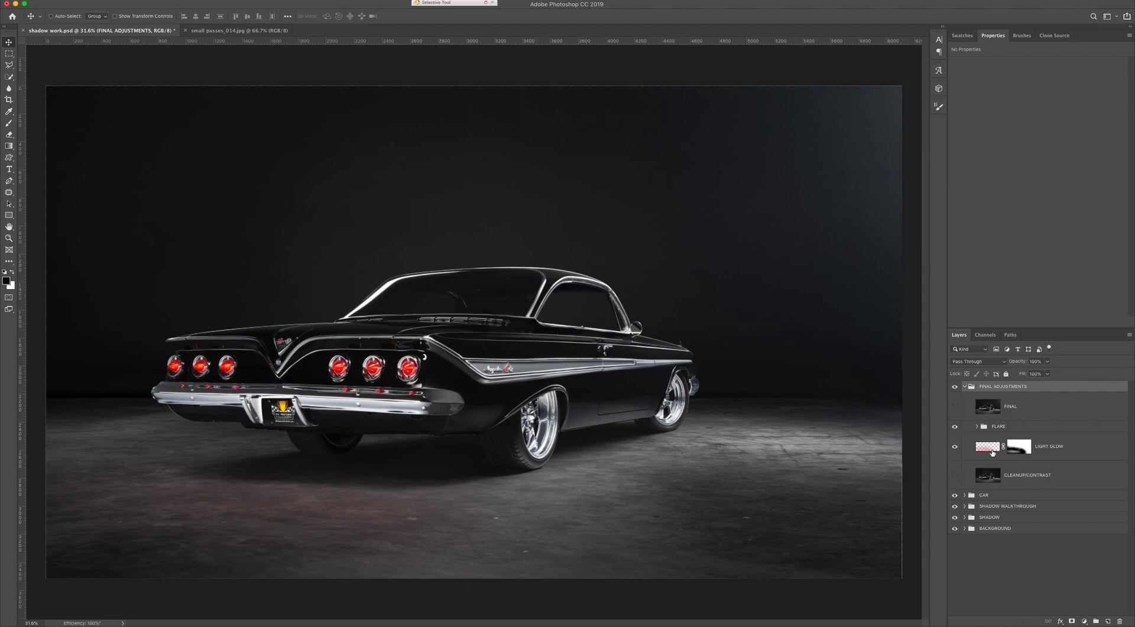
click(955, 476)
click(955, 476)
click(955, 477)
click(955, 476)
click(954, 476)
Hide and collapse the FINAL ADJUSTMENTS group, and compare the car with and without the SHADOW group.
click(955, 388)
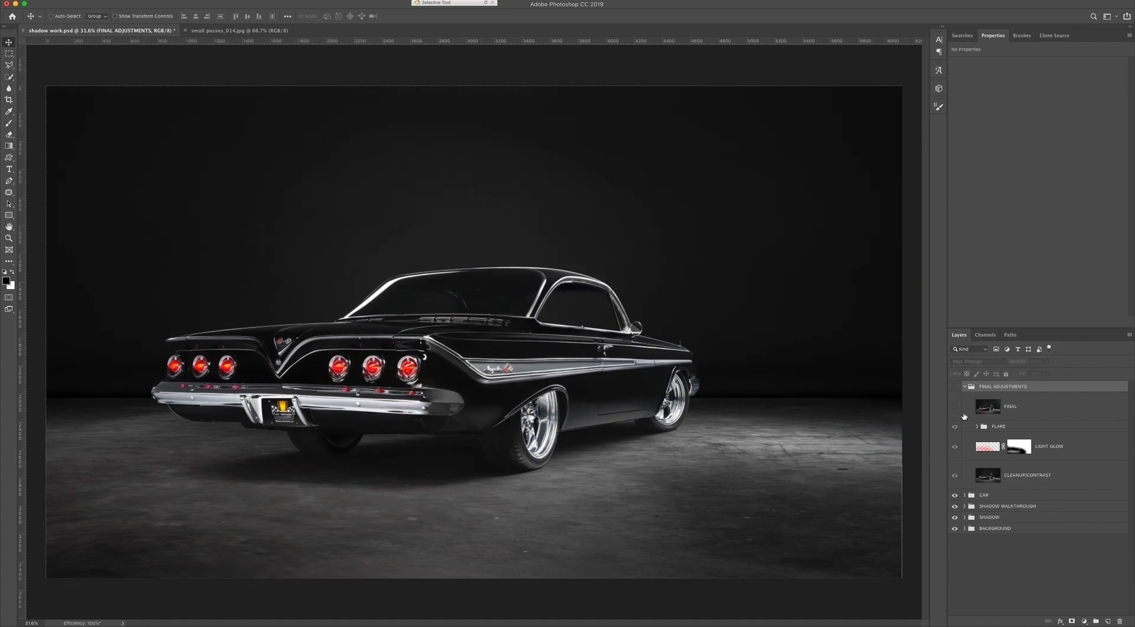
click(965, 386)
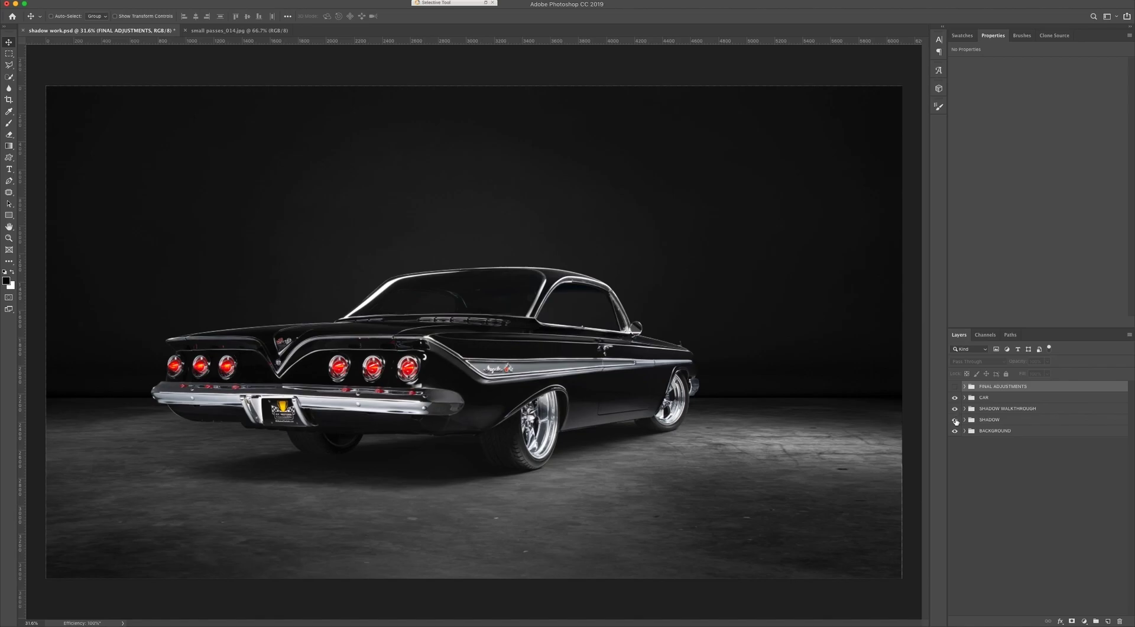
click(955, 420)
click(955, 419)
click(955, 419)
click(955, 419)
Examine what each layer in the SHADOW group contributes by showing Layer 2 and its masked copies individually, and collapse the group.
click(965, 420)
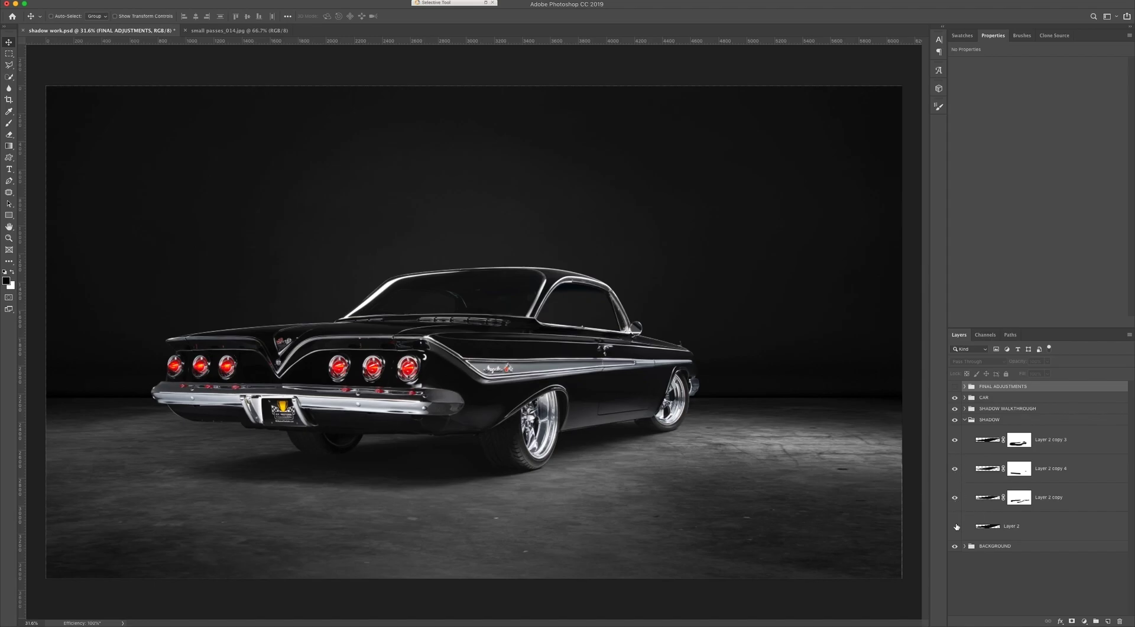
click(956, 530)
drag(955, 498, 955, 445)
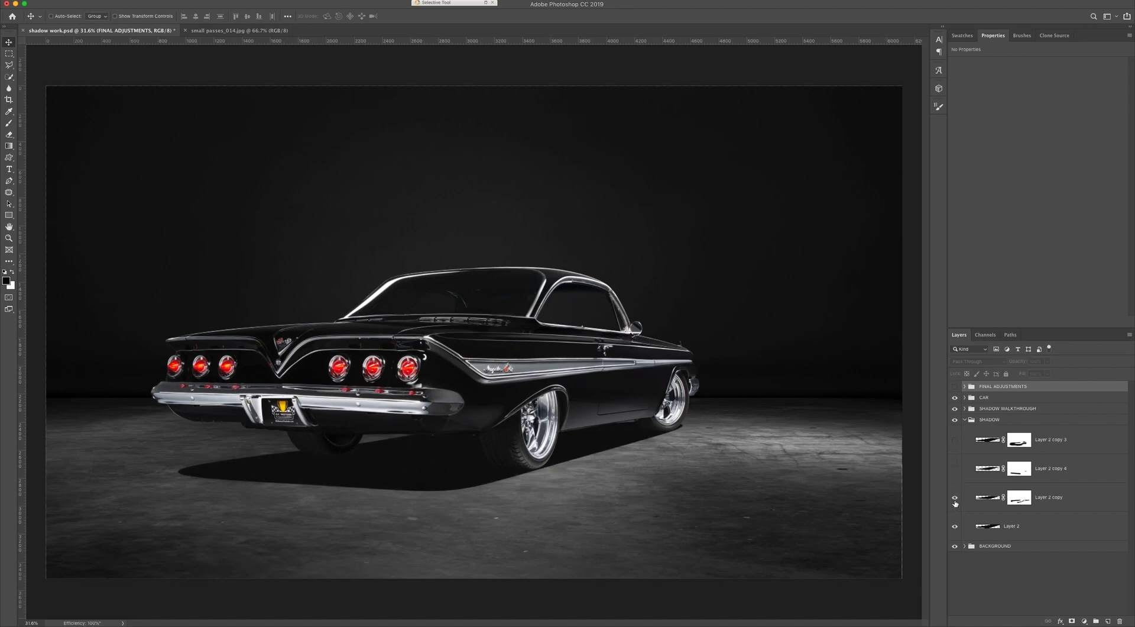
click(956, 526)
click(955, 499)
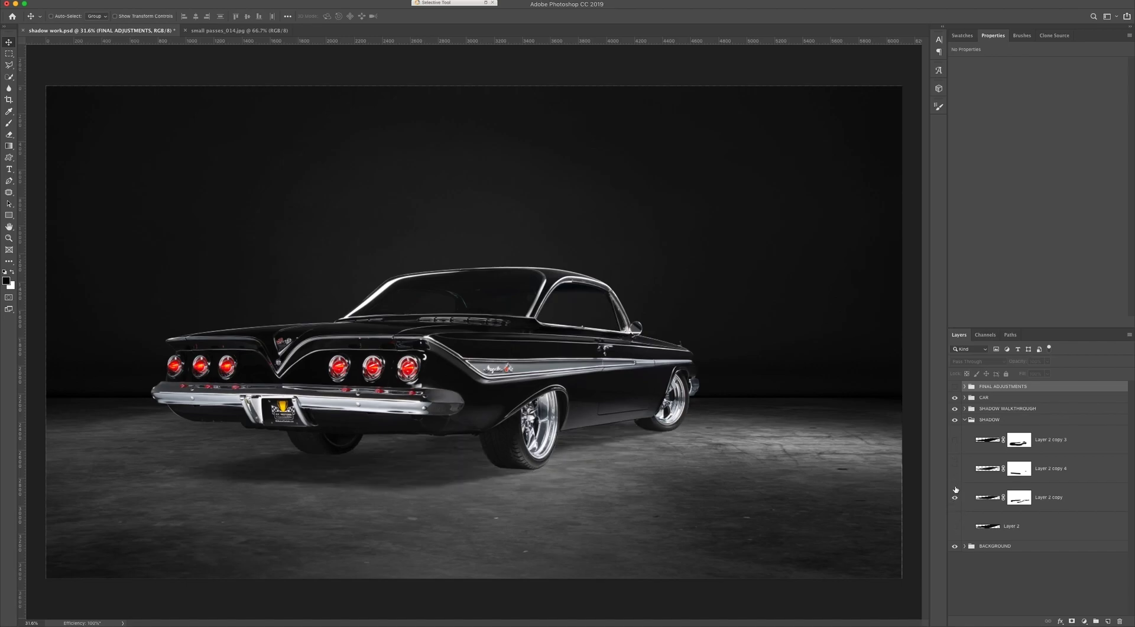
click(955, 469)
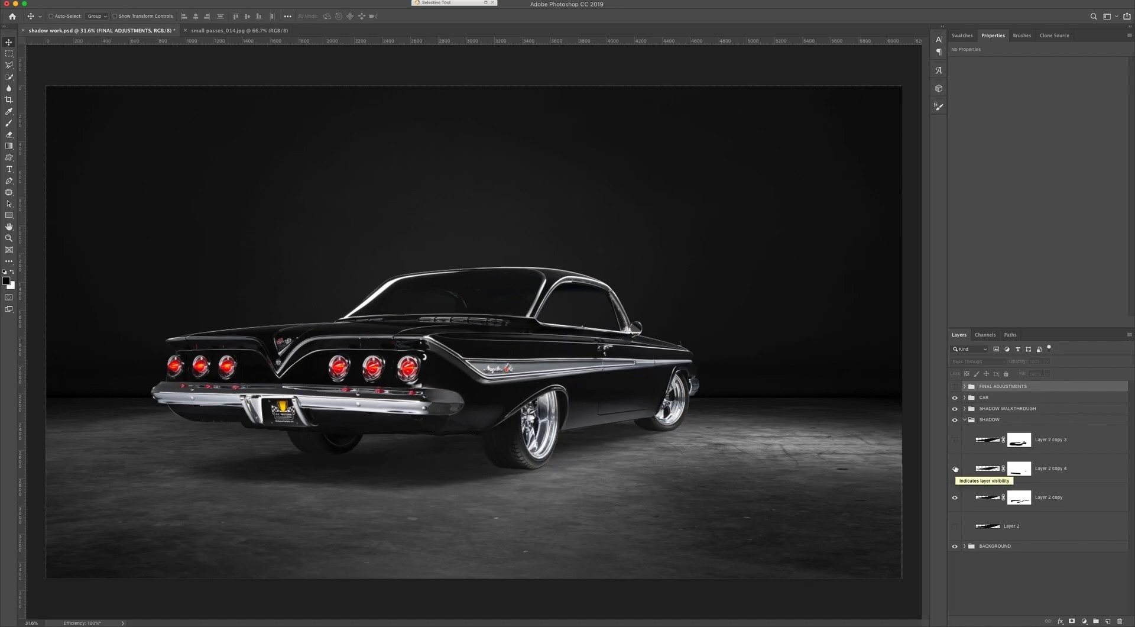
click(955, 440)
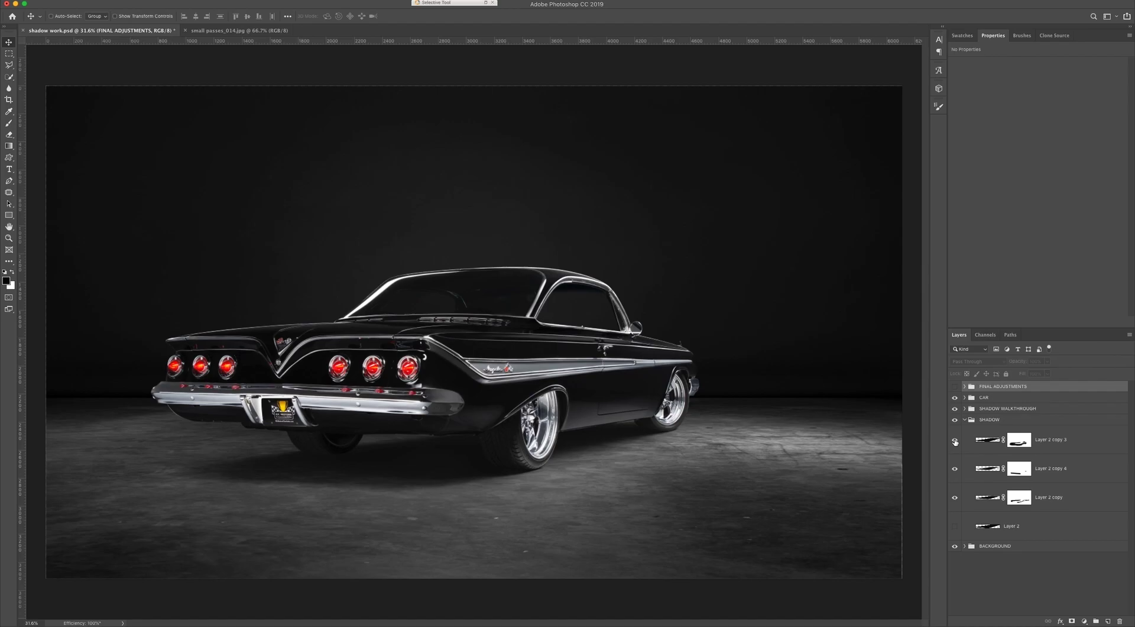
click(955, 440)
click(955, 440)
click(965, 420)
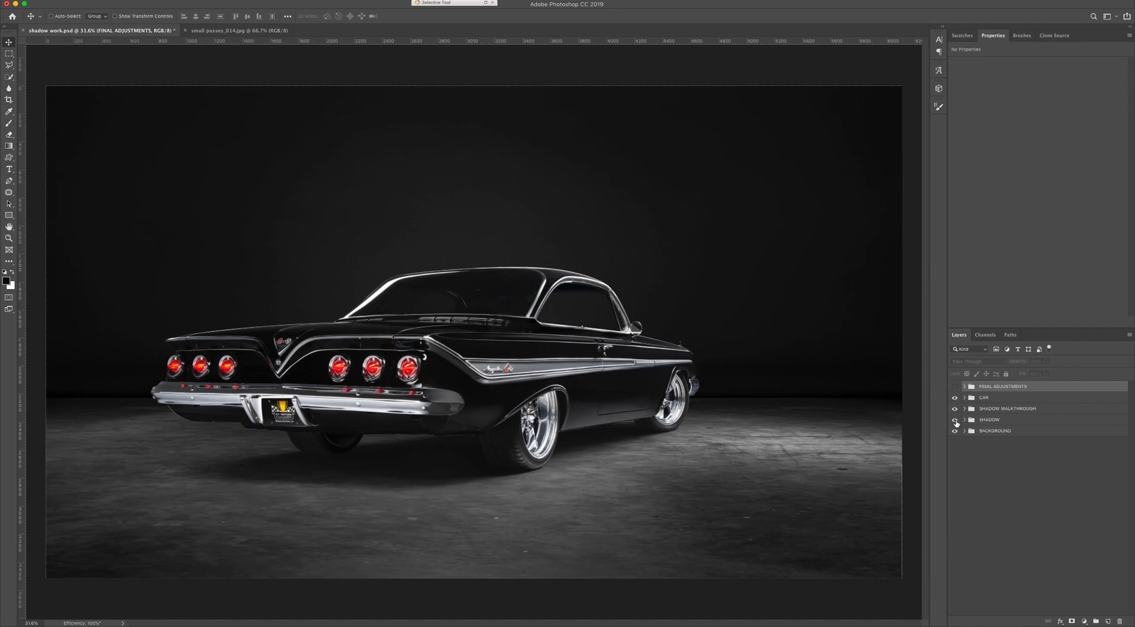
Hide the SHADOW group and make the SHADOW WALKTHROUGH group the active one.
click(955, 420)
click(977, 409)
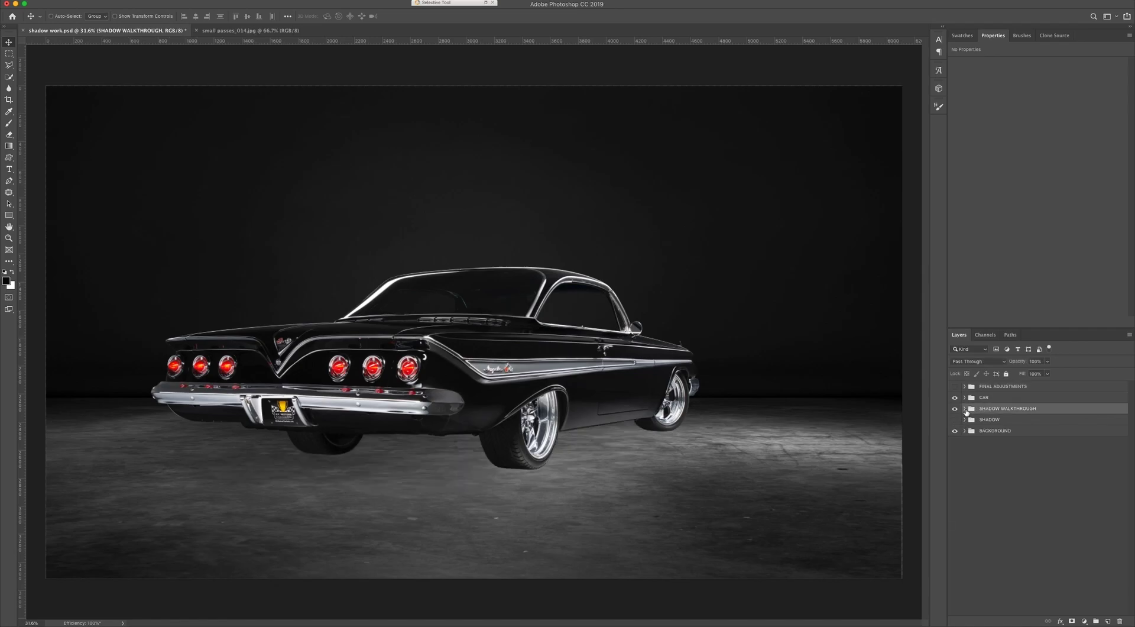
Start a Pen path curving from the left rear tyre out behind the car, and add a new layer in the SHADOW WALKTHROUGH group.
key(p)
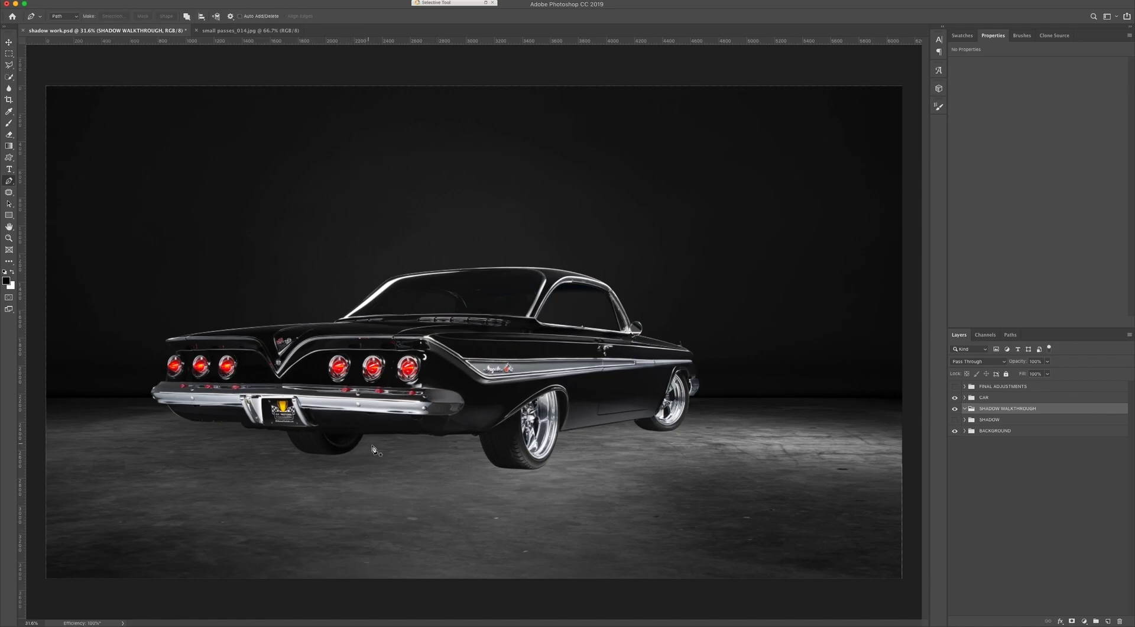
drag(374, 443, 291, 451)
drag(374, 443, 322, 447)
drag(229, 502, 375, 505)
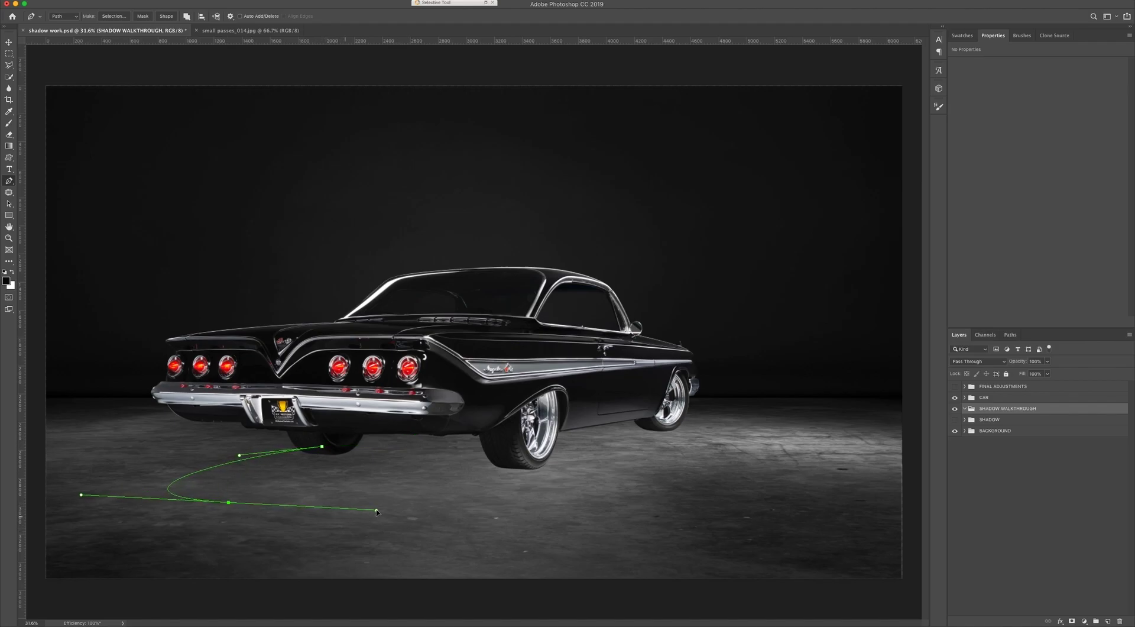
drag(228, 502, 238, 499)
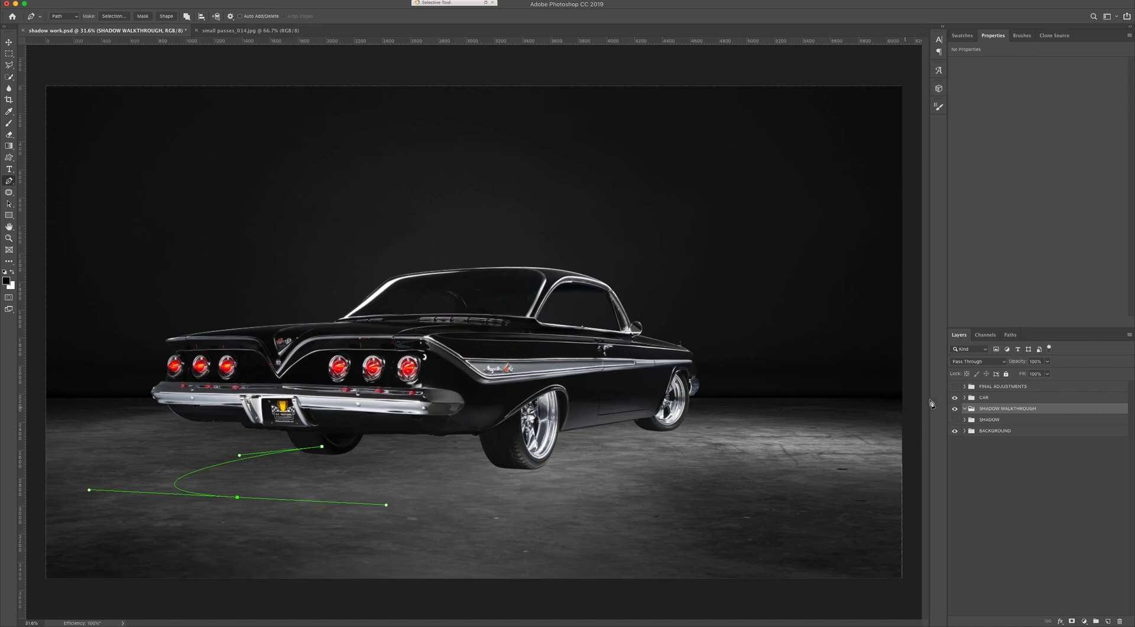
key(super+shift+n)
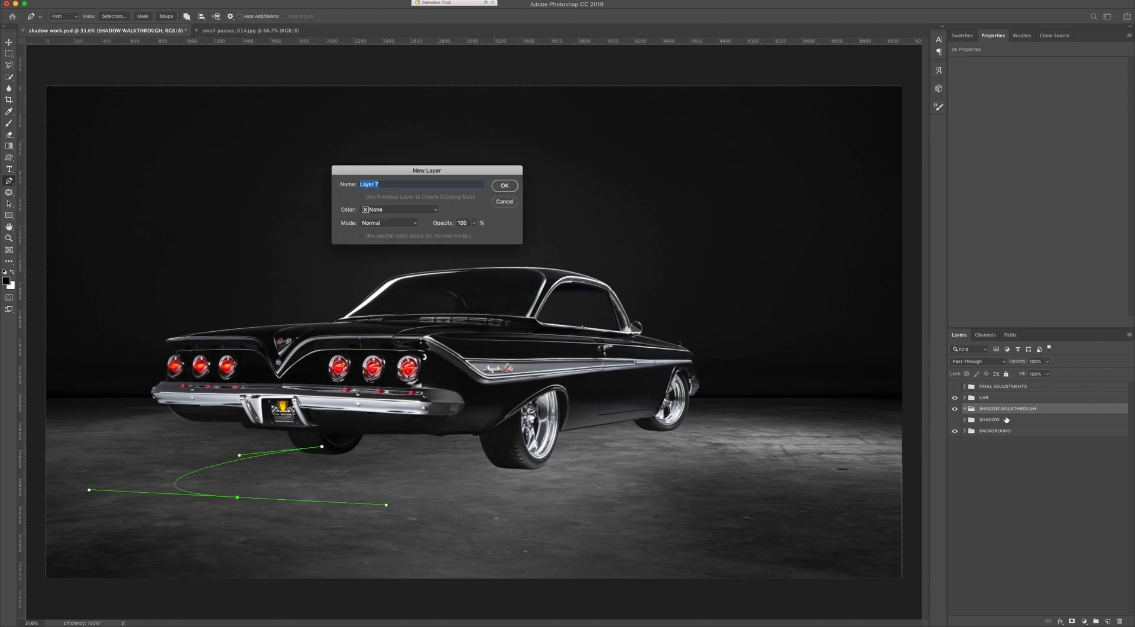
key(Return)
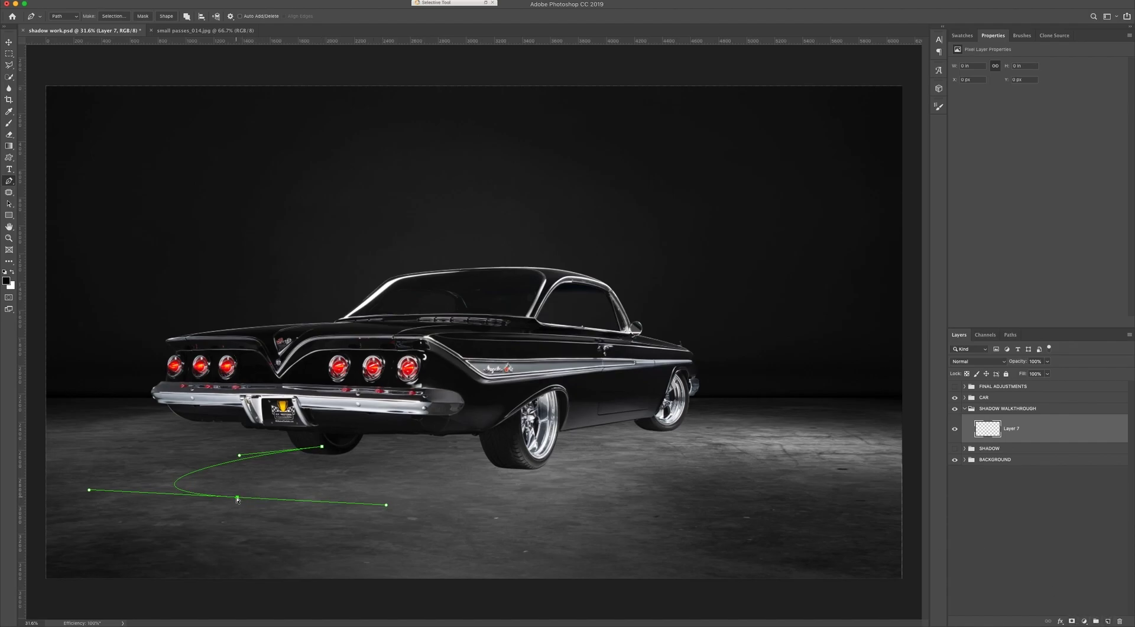
Widen the path's curve behind the bumper and extend the path to the outer side of the right rear tyre.
drag(237, 499, 91, 478)
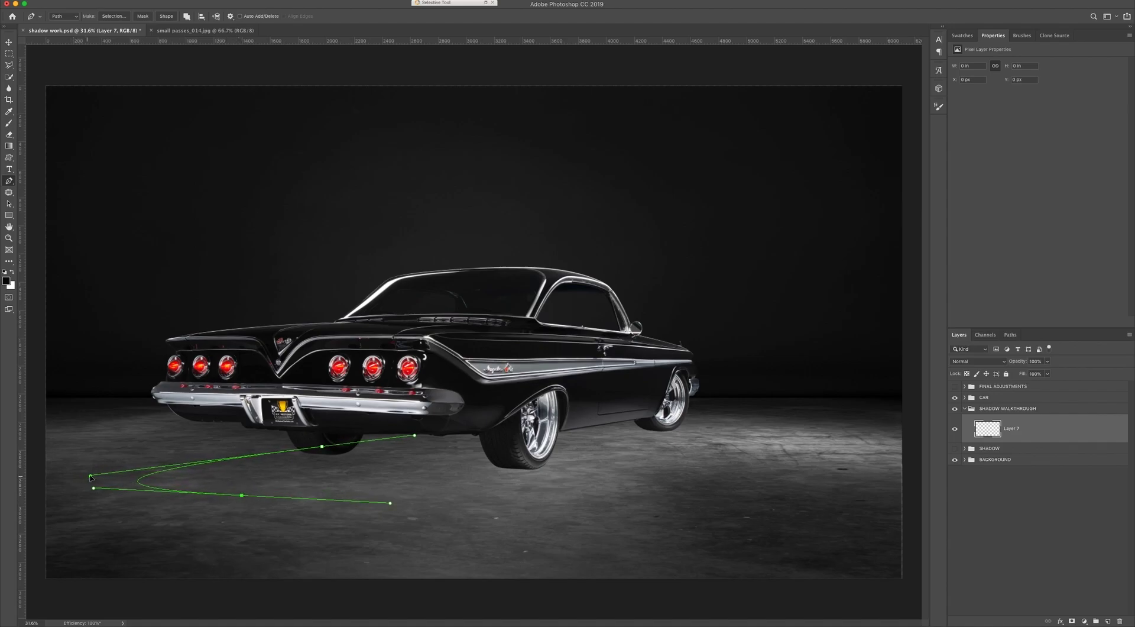
drag(242, 495, 240, 490)
drag(594, 460, 741, 423)
drag(594, 460, 575, 461)
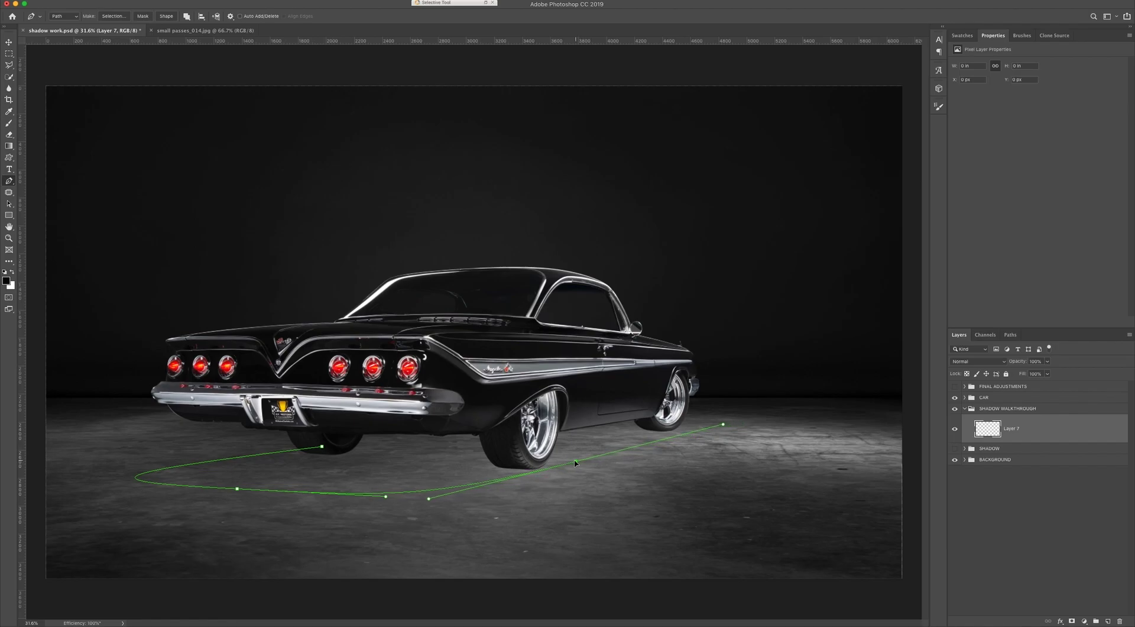
Fine-tune the path's anchors and handles so the outline curves smoothly behind the bumper and meets both rear tyres.
ctrl+click(721, 427)
key(ctrl+z)
key(ctrl+shift+z)
drag(722, 427, 697, 427)
drag(575, 462, 578, 461)
mouse_move(432, 503)
mouse_down()
mouse_move(404, 498)
mouse_move(453, 500)
mouse_up()
drag(237, 490, 234, 492)
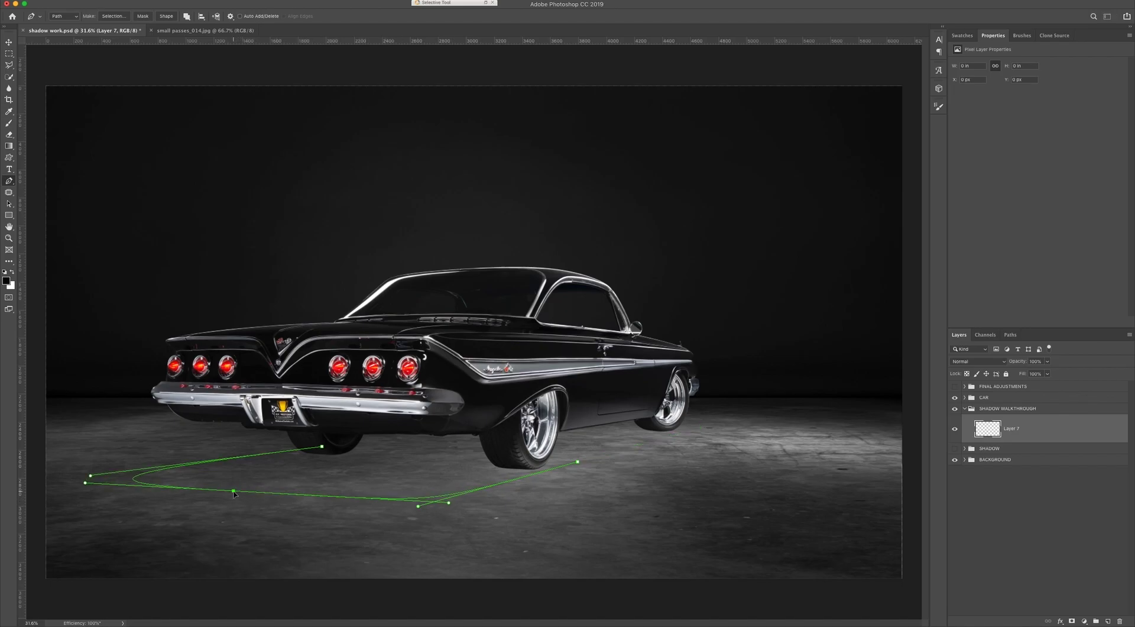
click(321, 449)
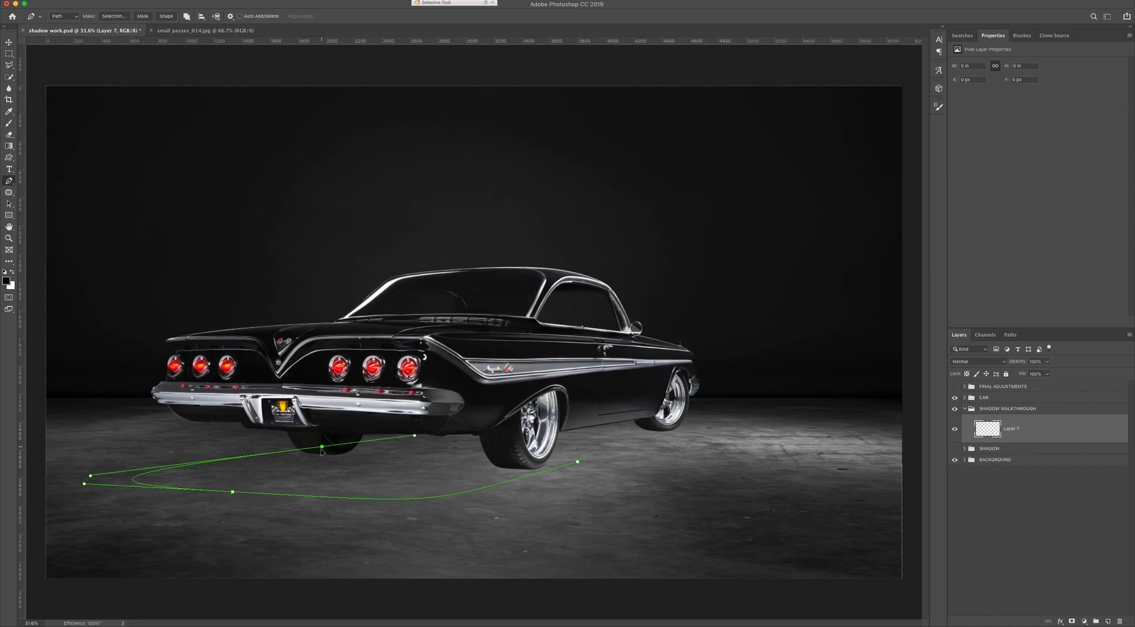
drag(321, 450, 324, 447)
Extend the path around the right front tyre and close it at the left rear tyre, adjusting the handles under the car.
drag(631, 423, 715, 424)
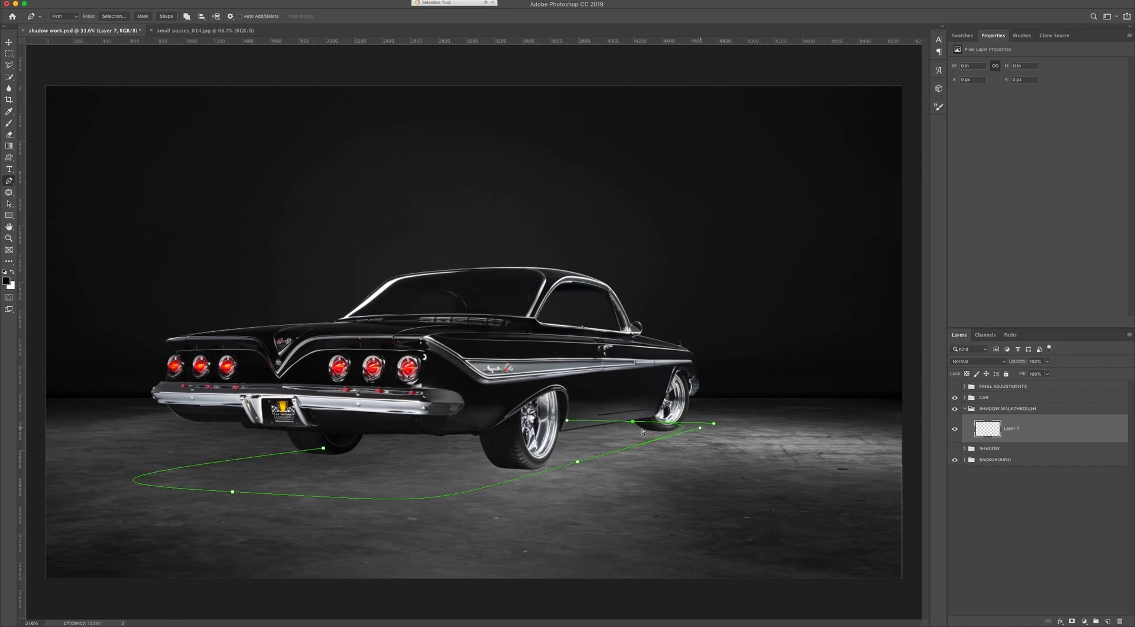
drag(633, 423, 632, 422)
drag(700, 428, 711, 424)
click(323, 448)
click(91, 474)
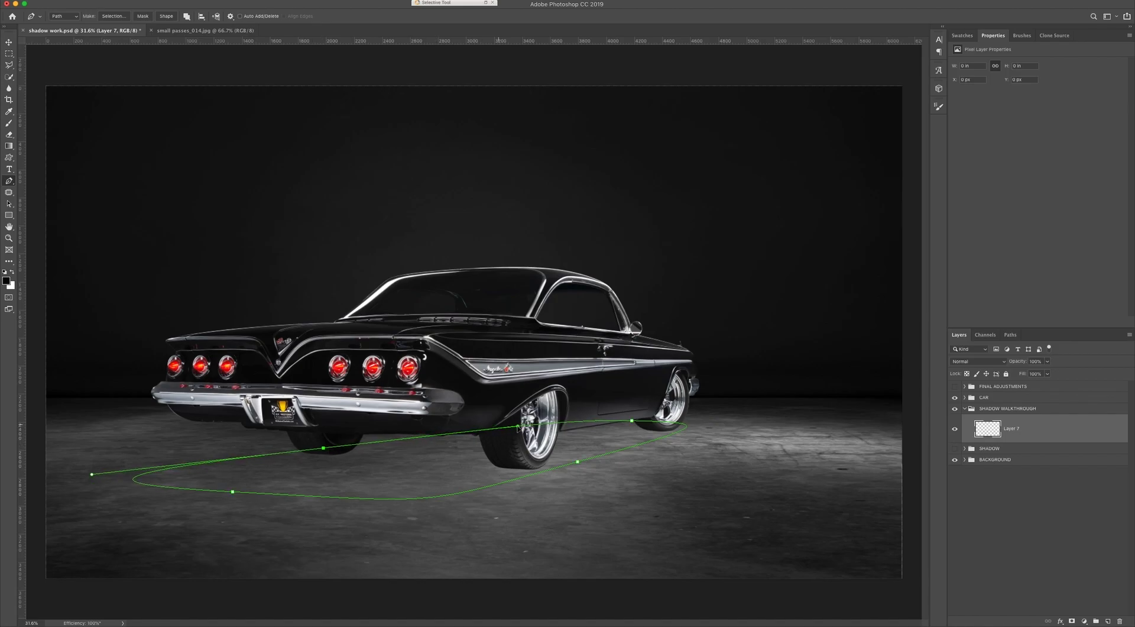
super+click(632, 421)
drag(567, 421, 526, 423)
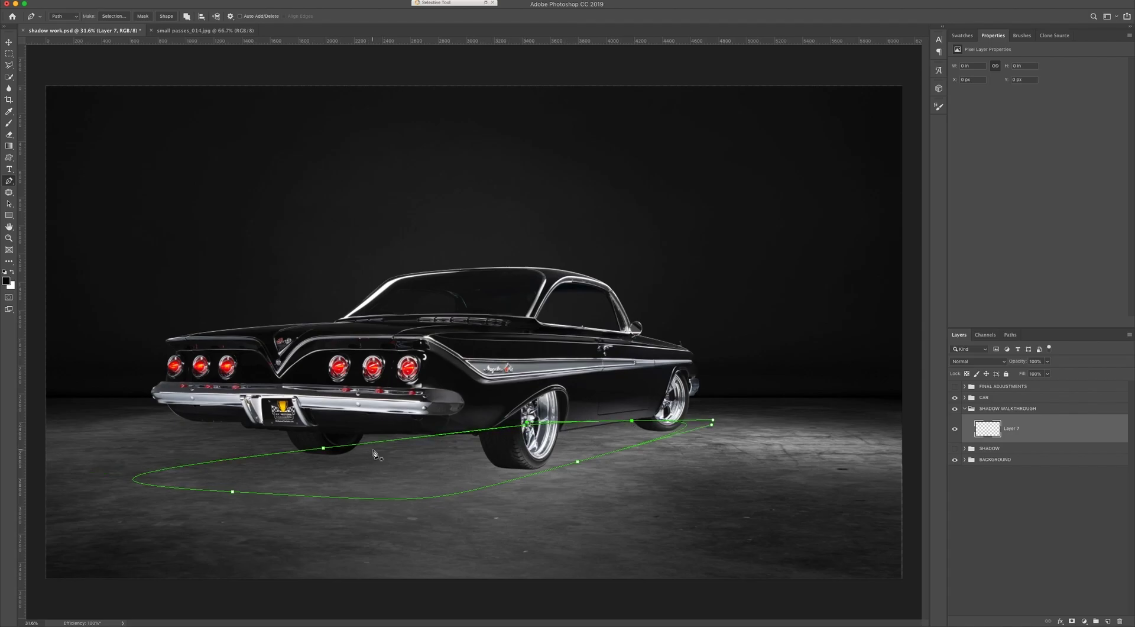
Convert the closed path into a new anti-aliased selection with a feather radius of 0 pixels.
right_click(395, 463)
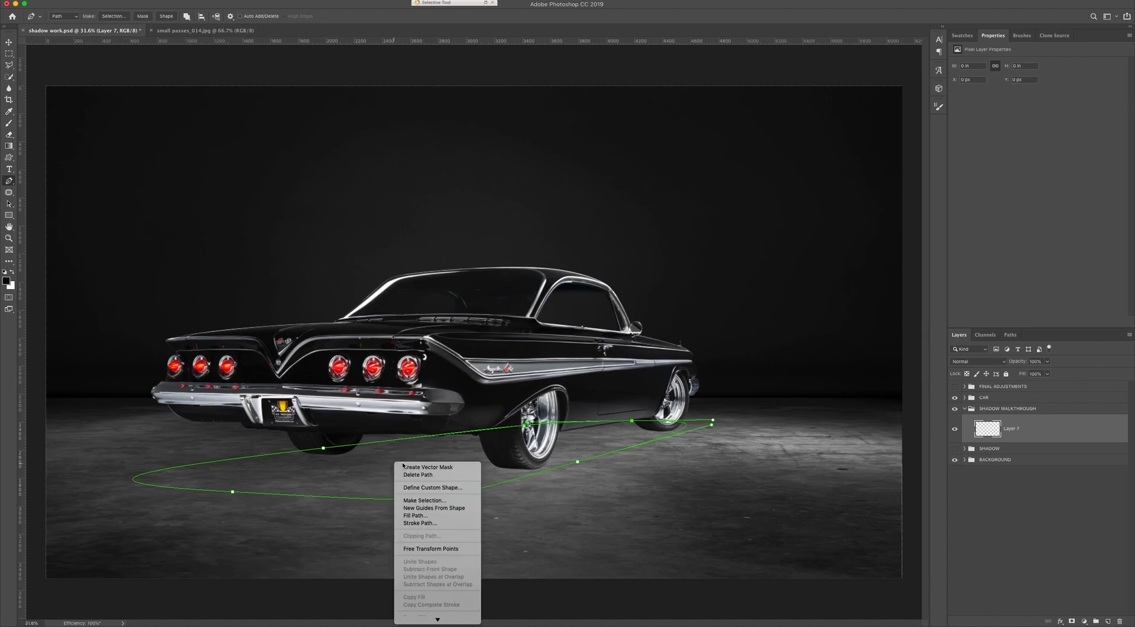
click(462, 502)
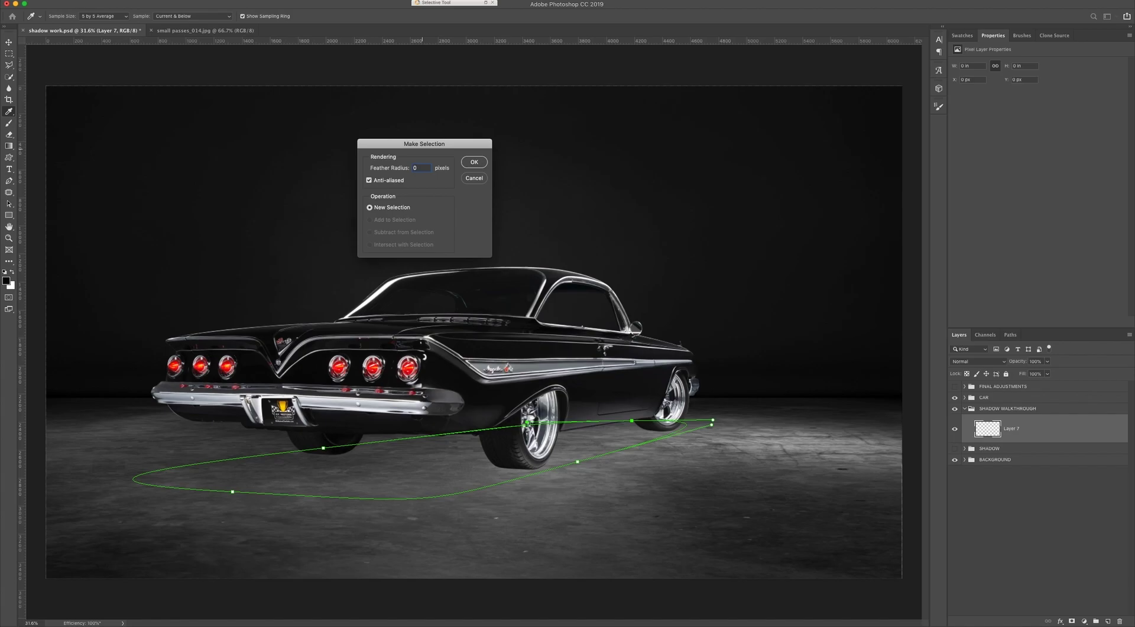
key(Return)
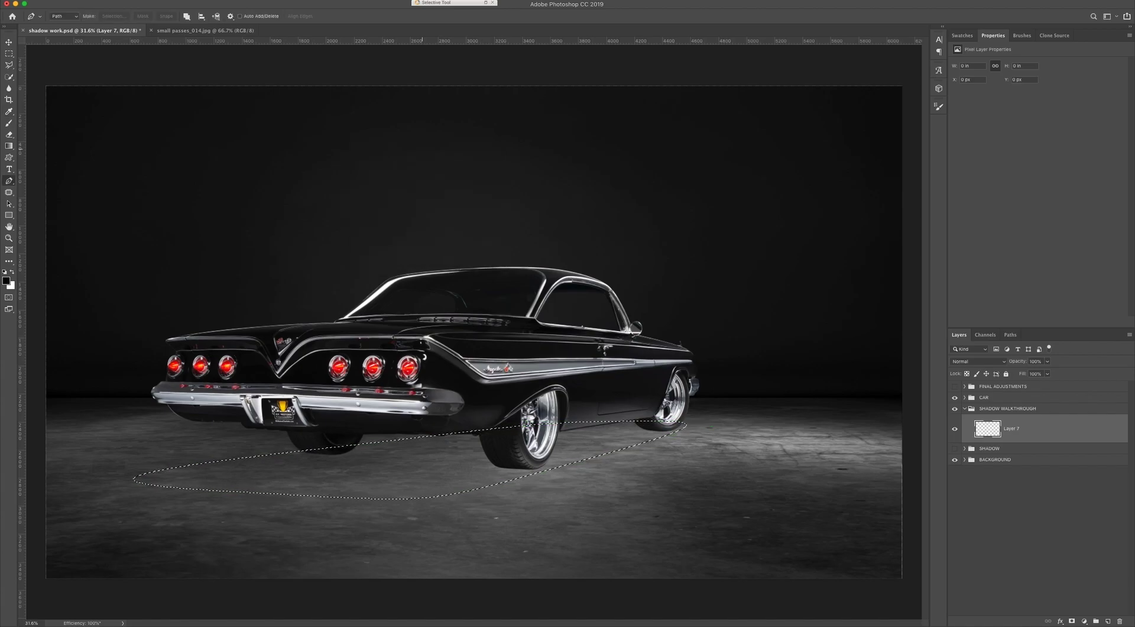
Fill the selection under the car with black using a much larger brush at 100% flow, and deselect.
key(b)
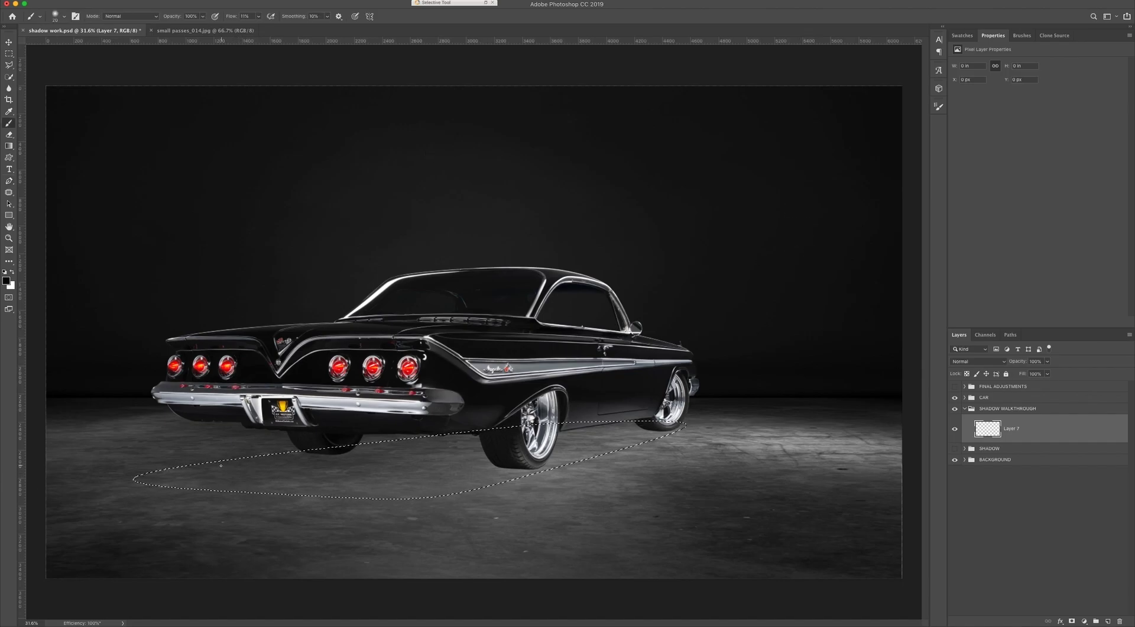
key(bracketright)
key(bracketright)
key(bracketright)
key(bracketright)
key(bracketright)
key(bracketright)
key(bracketright)
key(bracketright)
key(bracketright)
key(bracketright)
key(bracketright)
key(bracketright)
key(bracketright)
key(bracketright)
key(bracketright)
mouse_move(148, 485)
mouse_down()
mouse_move(920, 384)
mouse_move(400, 466)
mouse_up()
drag(259, 16, 313, 30)
key(bracketright)
key(bracketright)
mouse_move(157, 489)
mouse_down()
mouse_move(616, 407)
mouse_move(835, 415)
mouse_up()
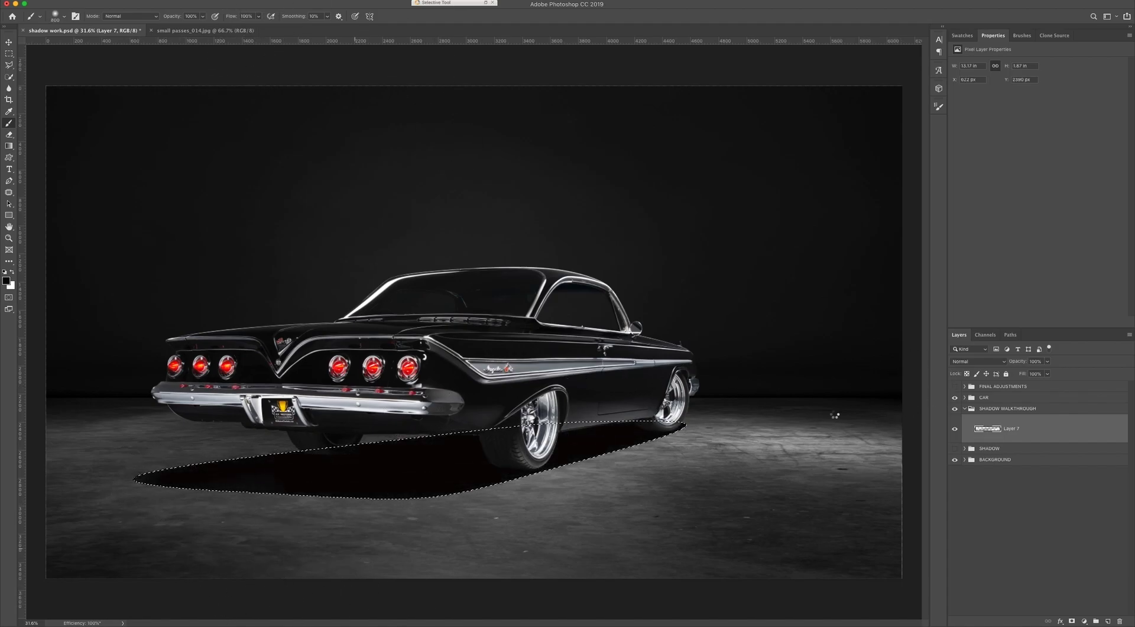
key(super+d)
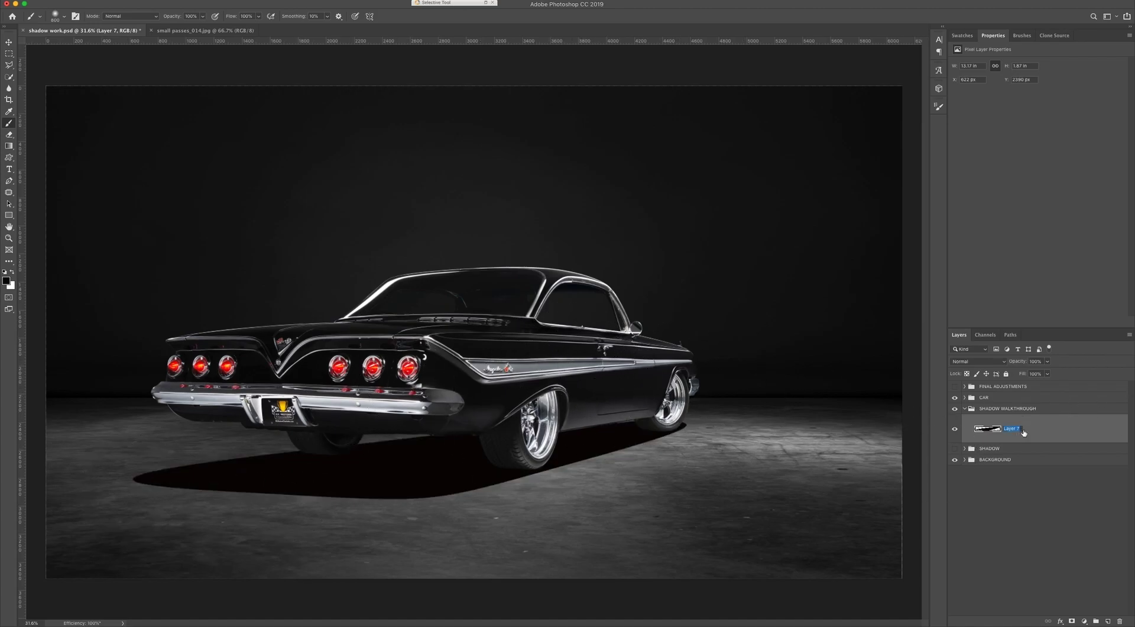
Rename the shadow layer as SHADOW TEMPLATE, duplicate it three times, and hide the original.
text(SHADOW TEMPLATE)
key(Return)
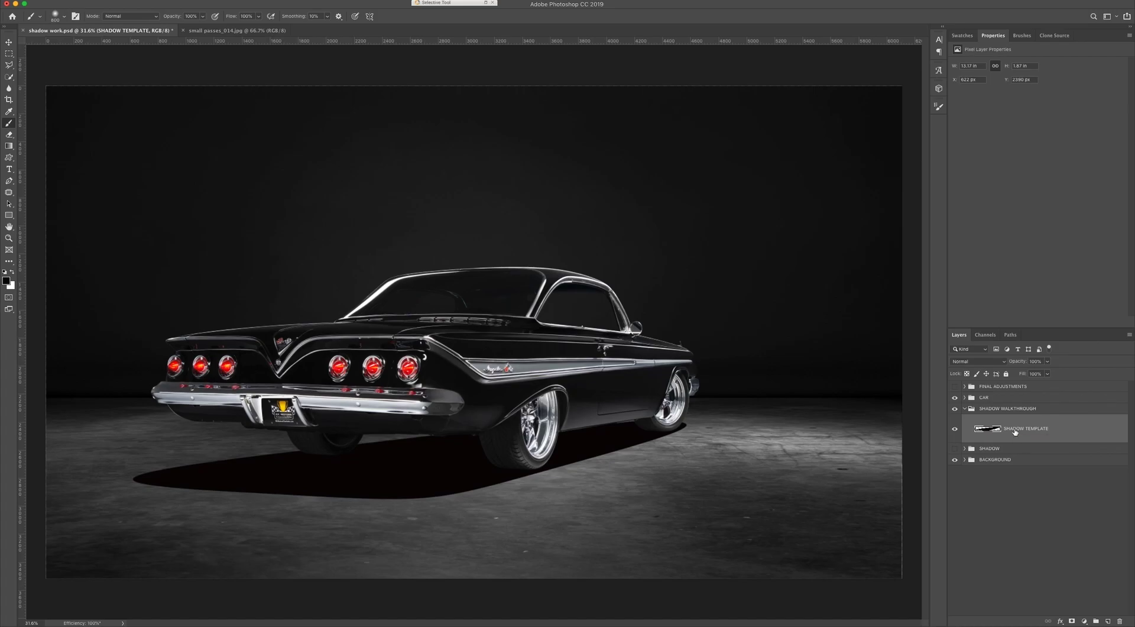
key(super+j)
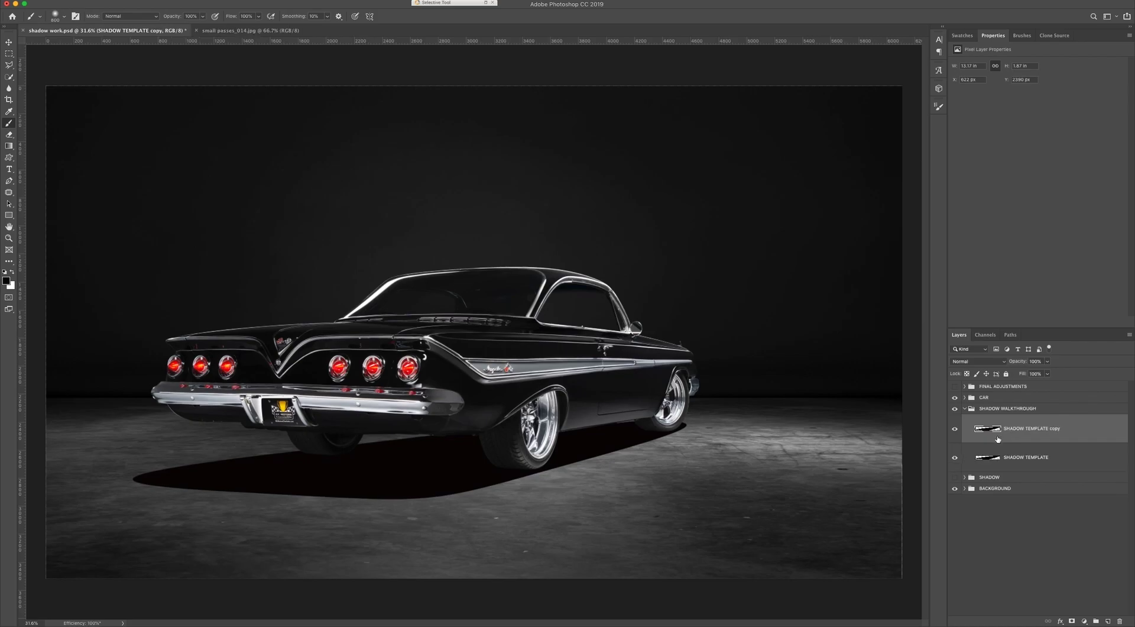
click(955, 459)
key(super+j)
key(super+j)
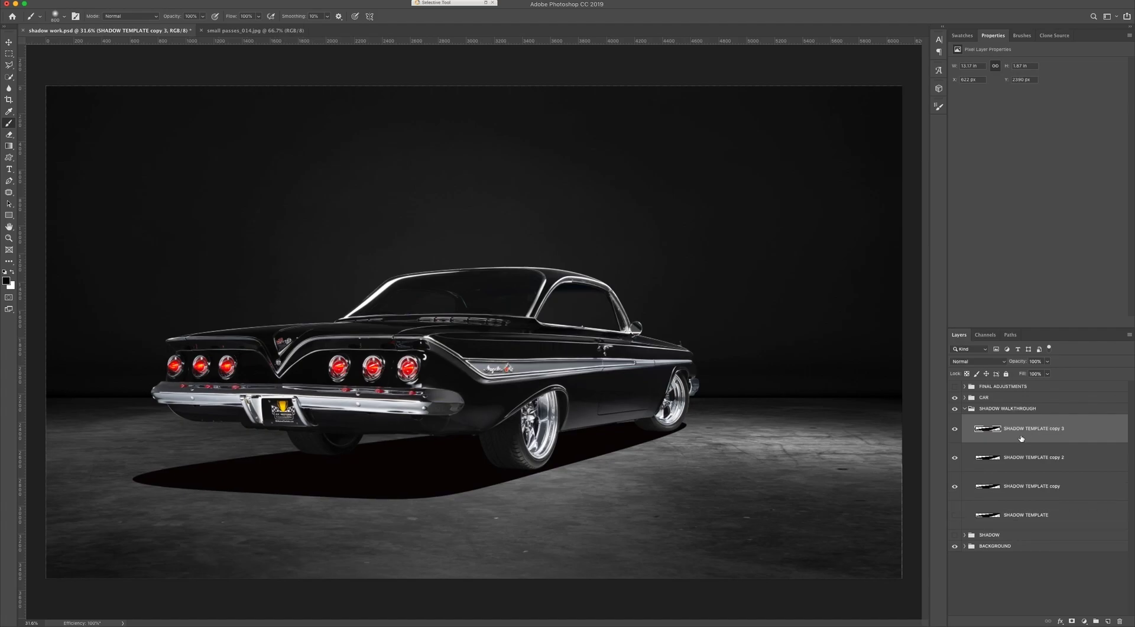
Hide SHADOW TEMPLATE copy 2 and copy 3, and select the SHADOW TEMPLATE copy layer.
click(956, 460)
click(956, 433)
click(1053, 493)
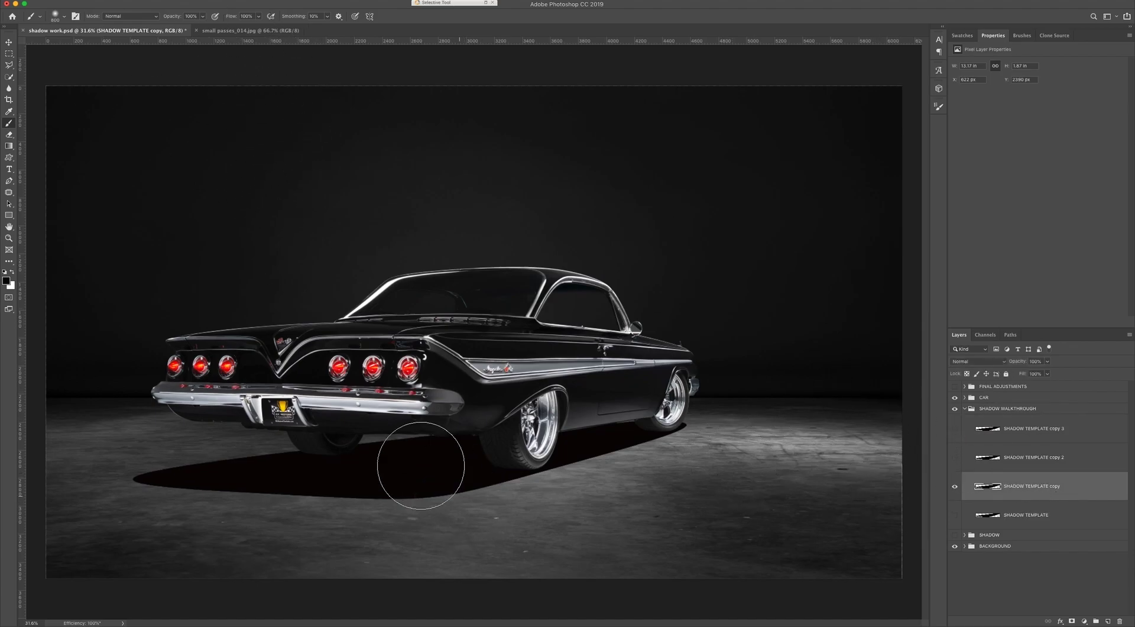
click(255, 0)
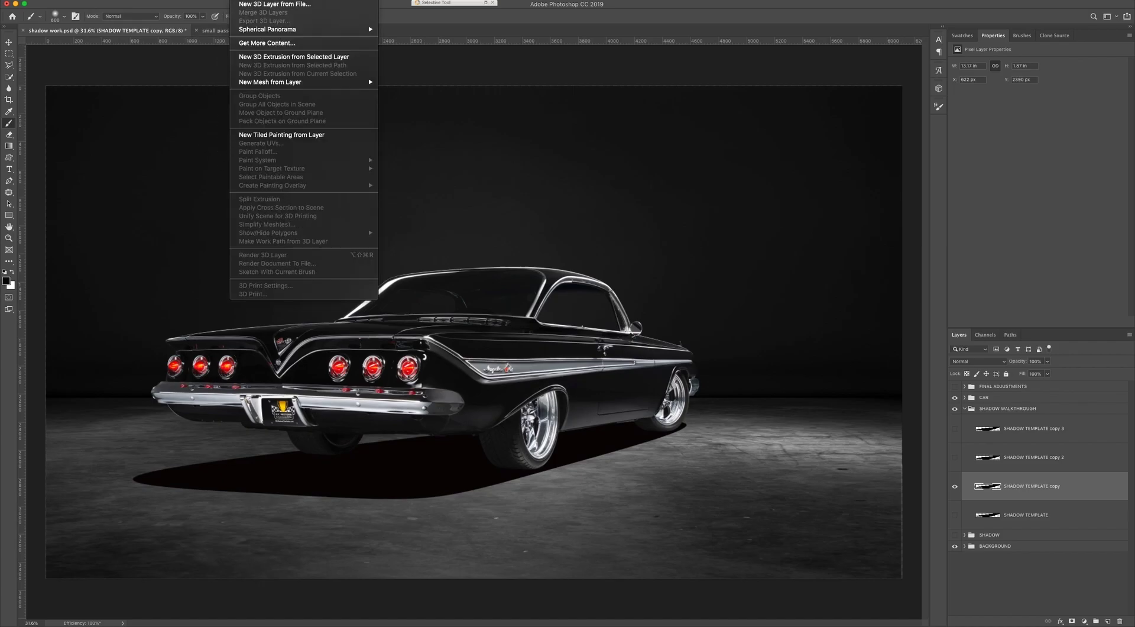
mouse_move(217, 0)
click(1039, 523)
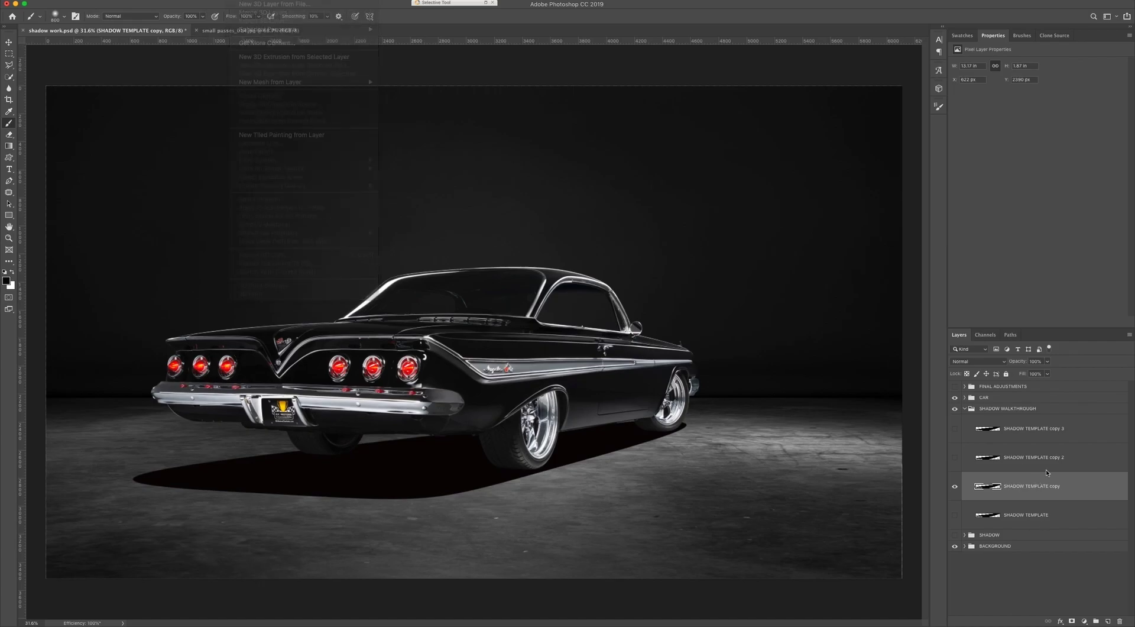
Set the SHADOW TEMPLATE copy layer to Soft Light blending at about 79% opacity.
click(1005, 363)
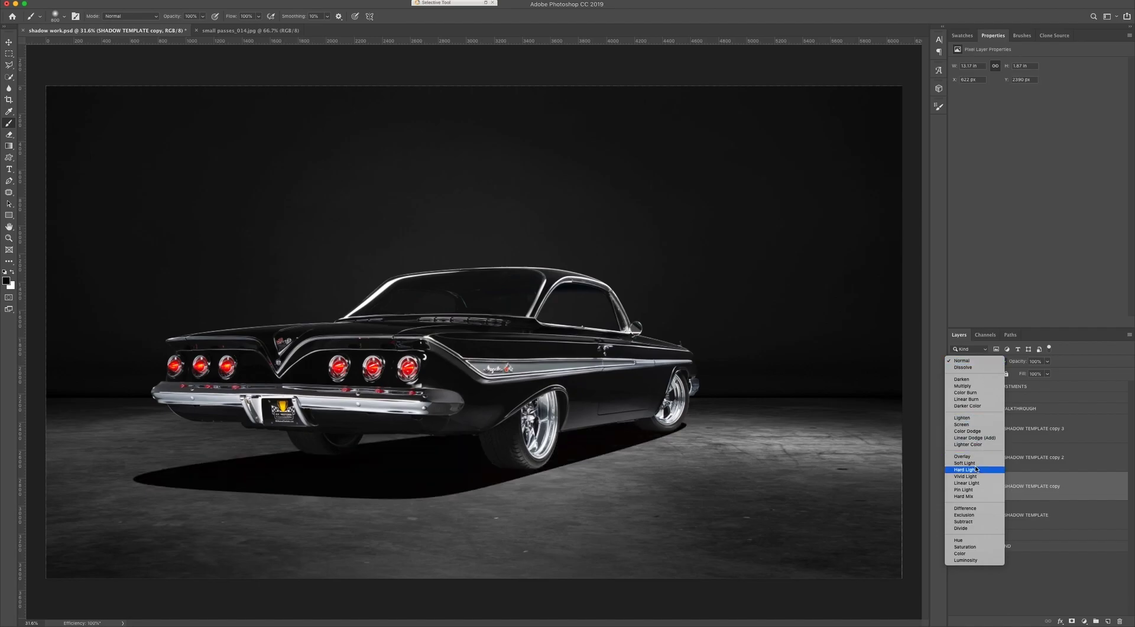
click(985, 360)
click(1047, 361)
mouse_move(1018, 373)
mouse_down()
mouse_move(1099, 373)
mouse_move(1037, 374)
mouse_up()
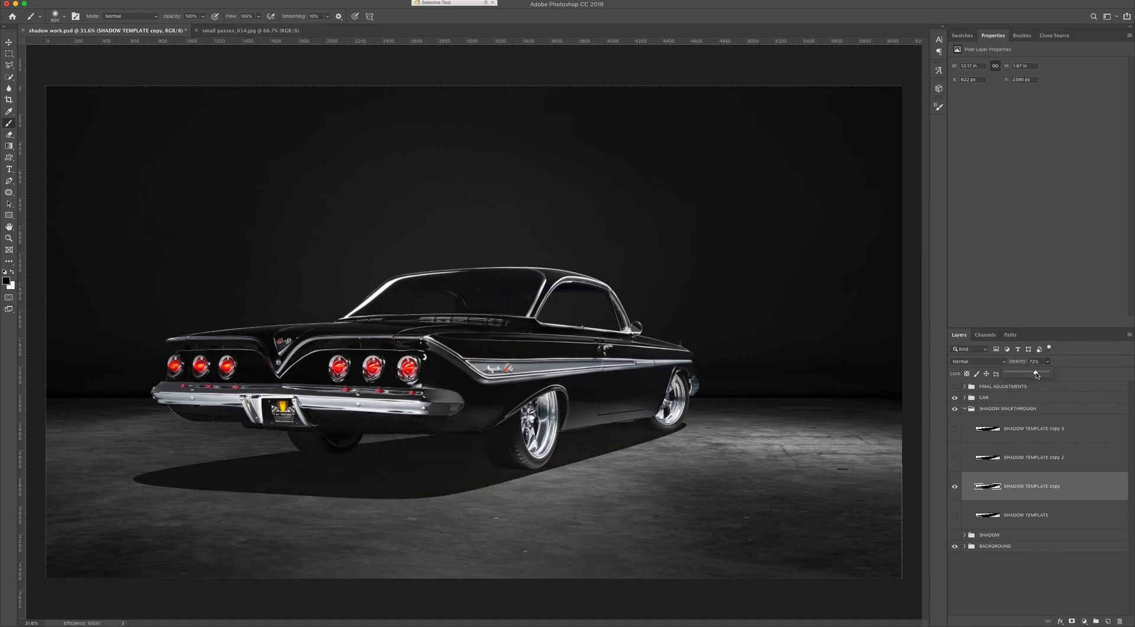
click(1003, 362)
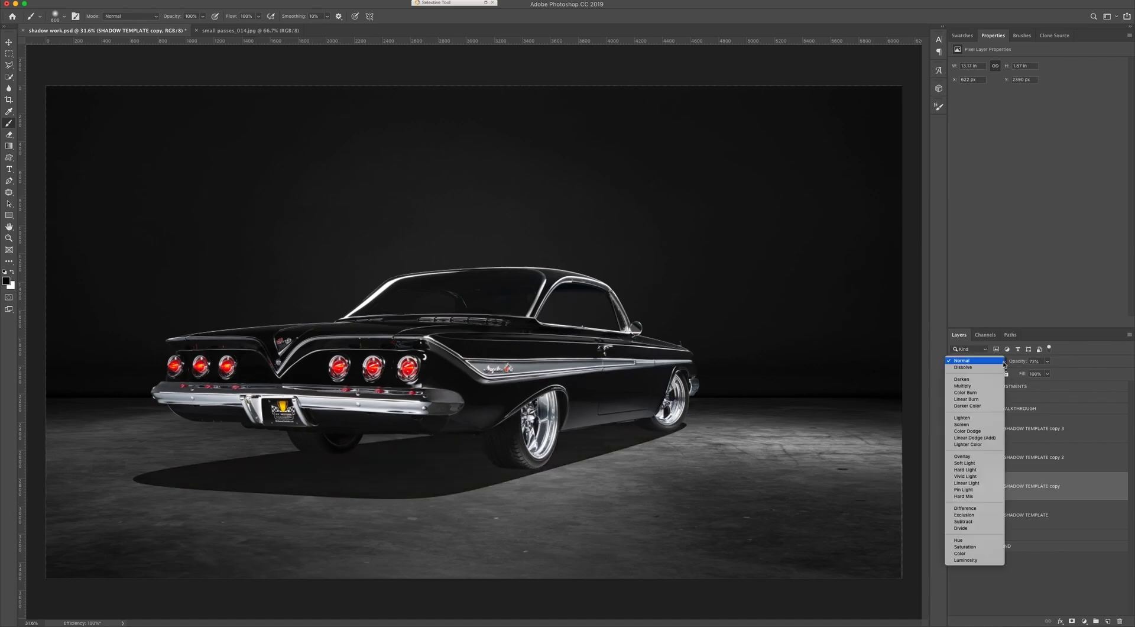
click(984, 462)
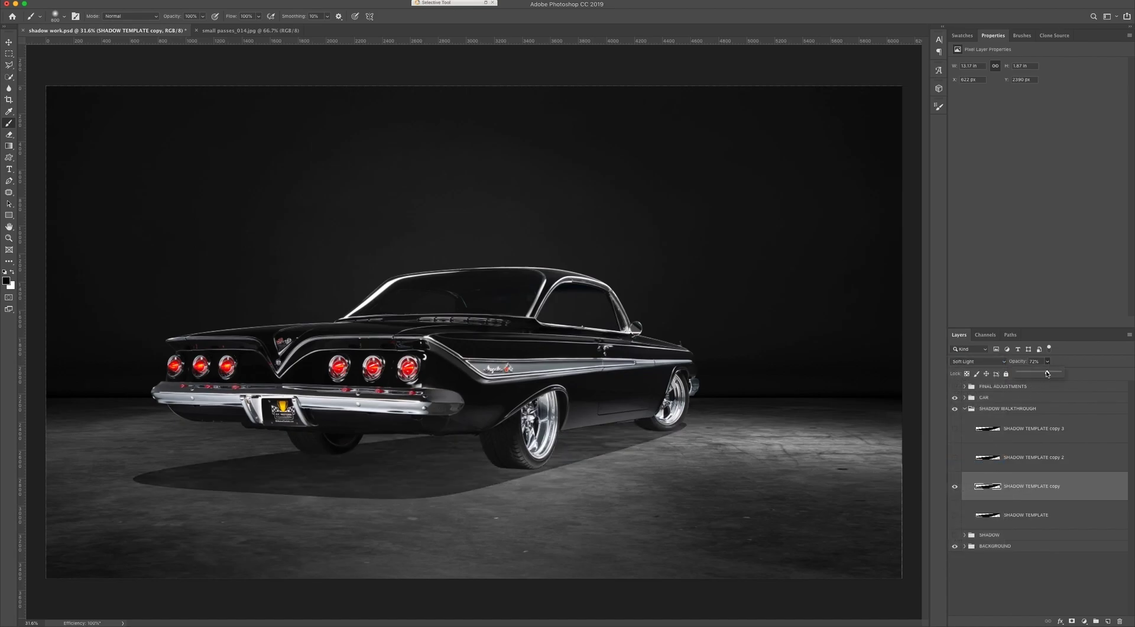
drag(1058, 374, 1046, 376)
Apply a Gaussian Blur with a radius slightly above 21.8 pixels to the SHADOW TEMPLATE copy layer.
click(220, 6)
mouse_move(262, 100)
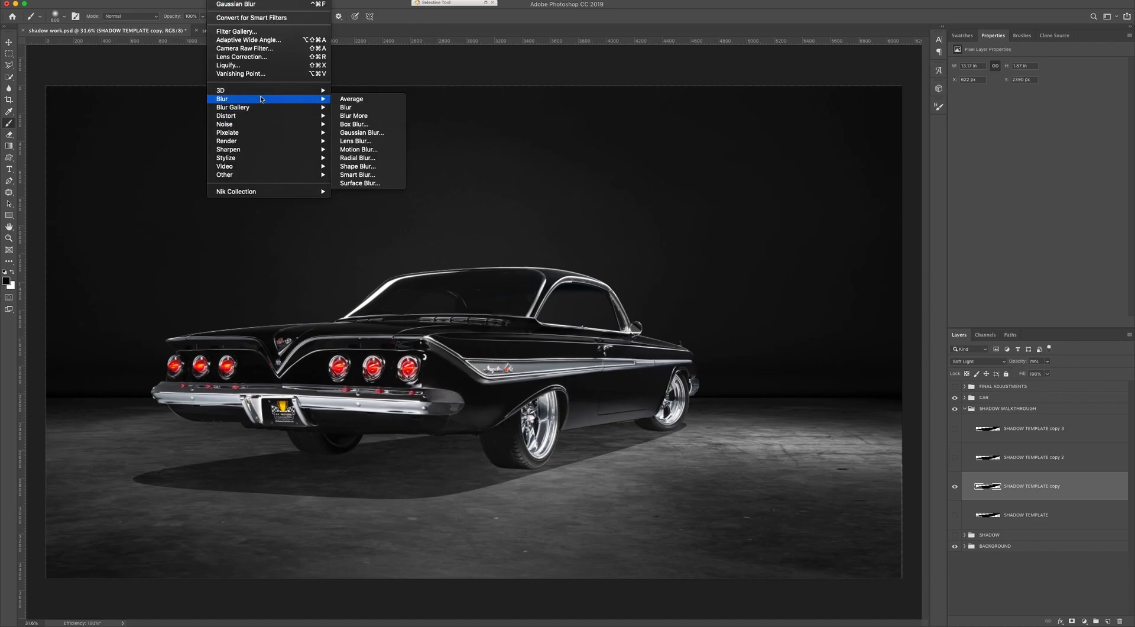
click(363, 133)
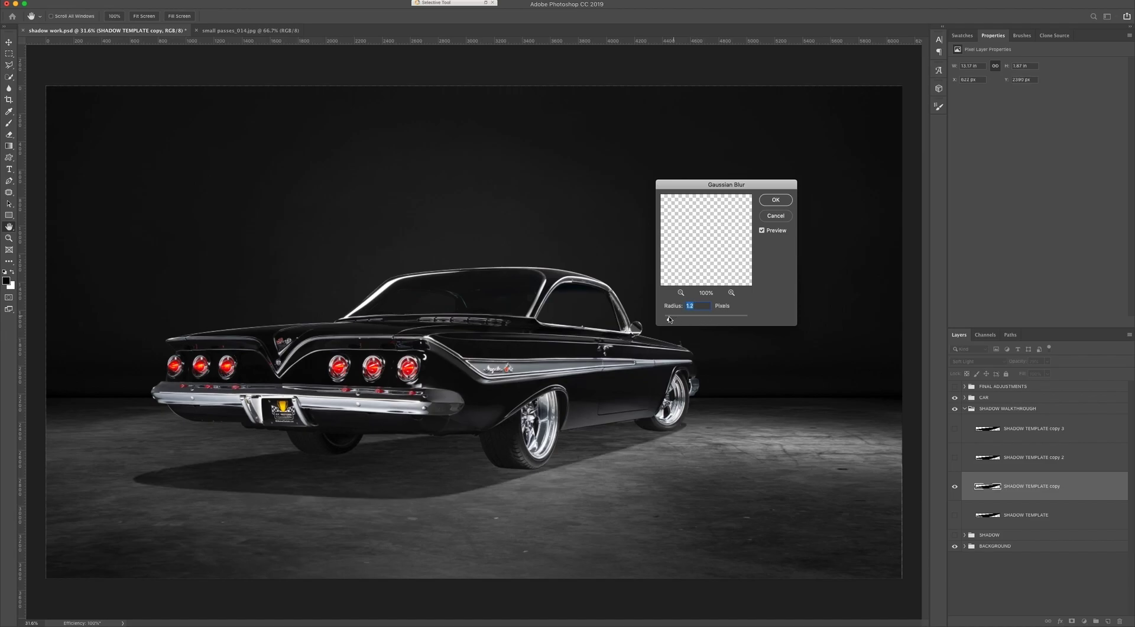
drag(676, 318, 704, 320)
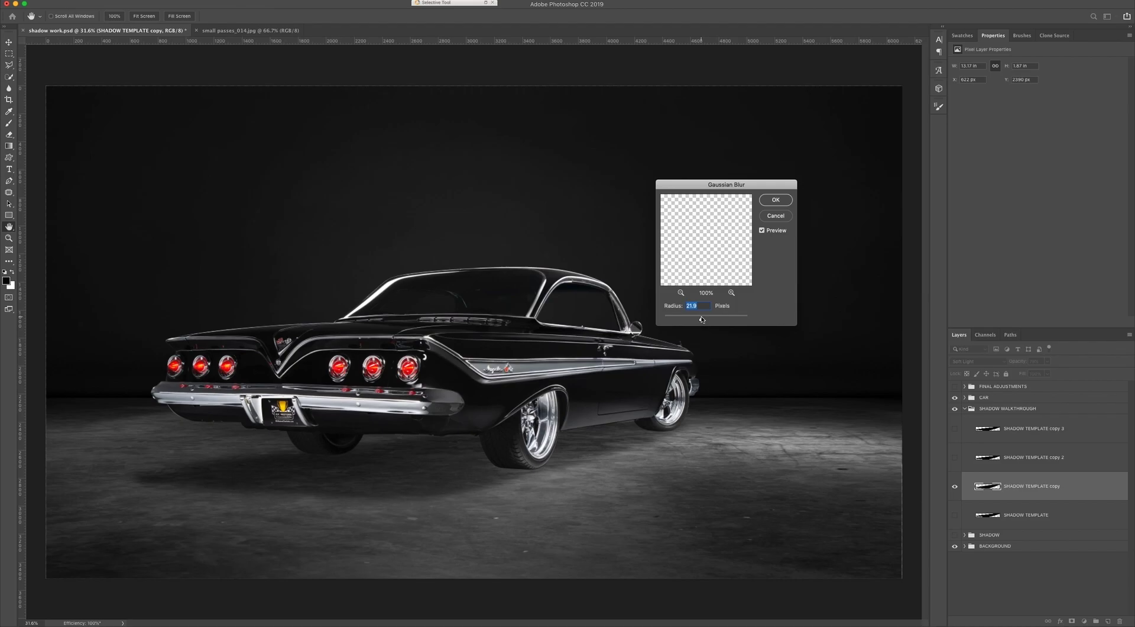
drag(702, 319, 704, 319)
click(776, 200)
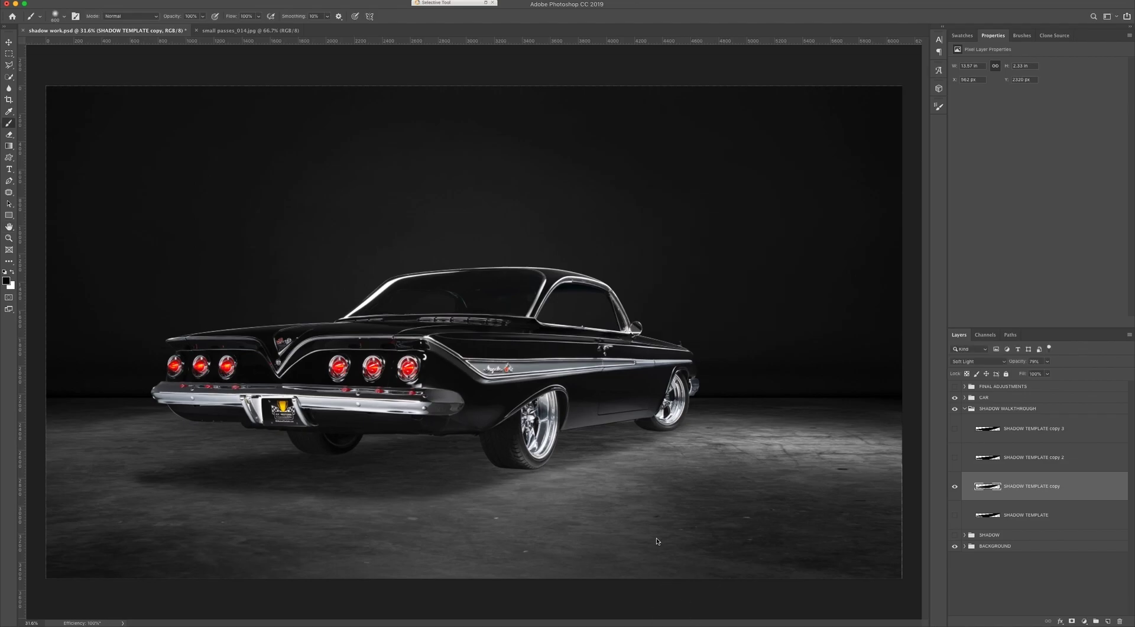
Show and select SHADOW TEMPLATE copy 2, comparing the image with and without it.
click(955, 458)
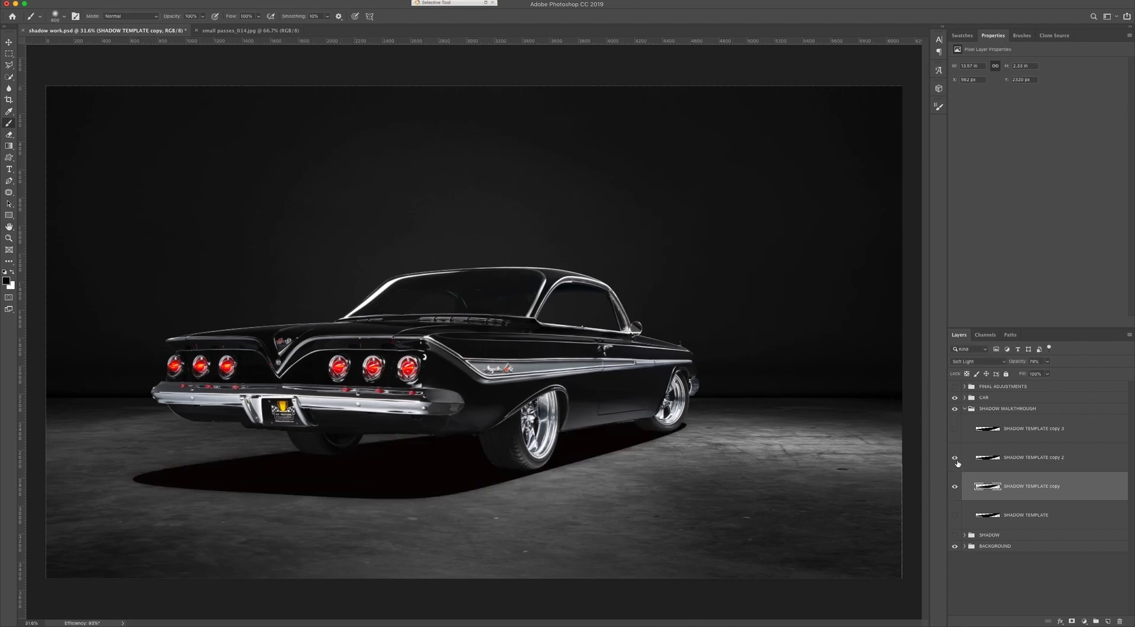
click(1011, 460)
click(956, 459)
click(956, 459)
click(956, 459)
click(956, 459)
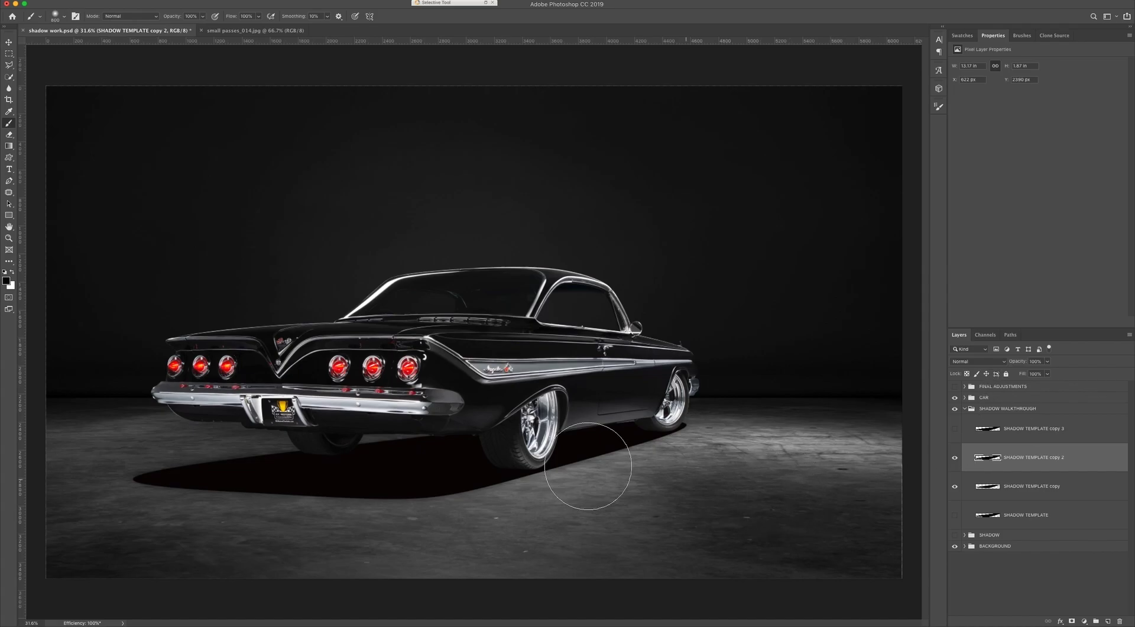
Activate the Pen tool and examine how the real shadow meets the right rear tyre in the reference photo small passes_014.jpg.
key(p)
scroll(482, 484, up, 8)
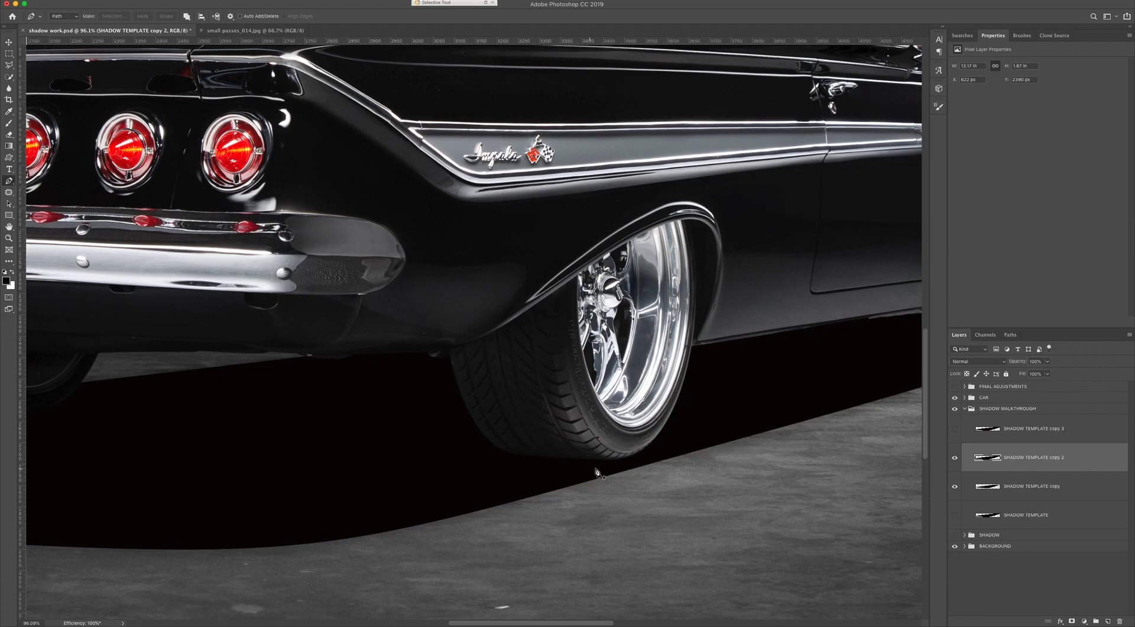
drag(596, 470, 643, 395)
scroll(645, 398, up, 3)
scroll(646, 403, down, 3)
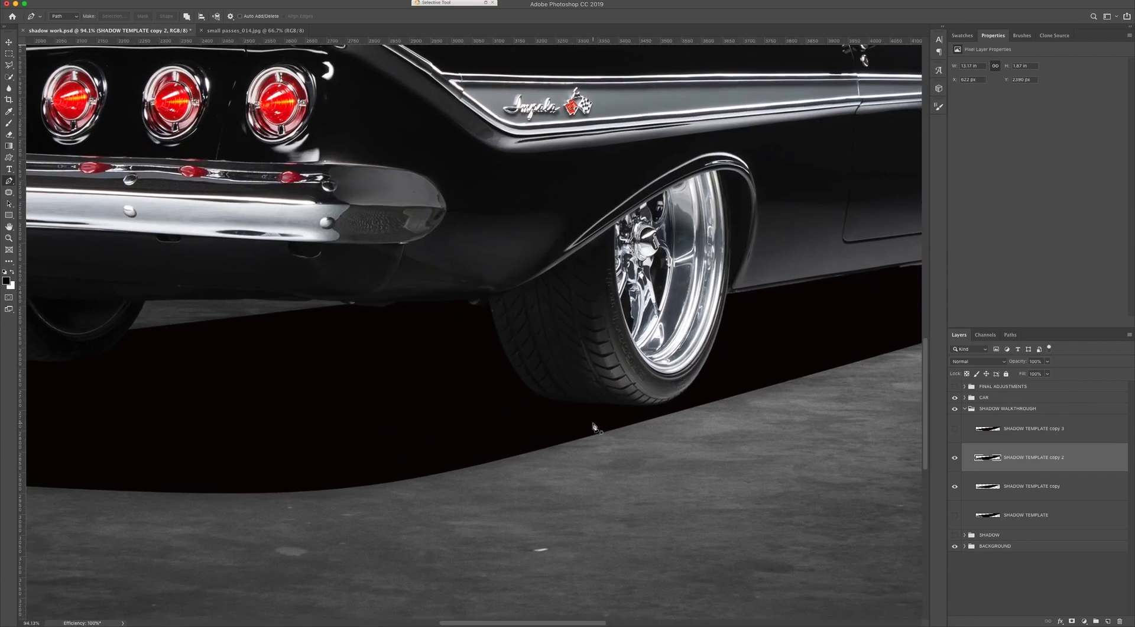
scroll(615, 424, down, 4)
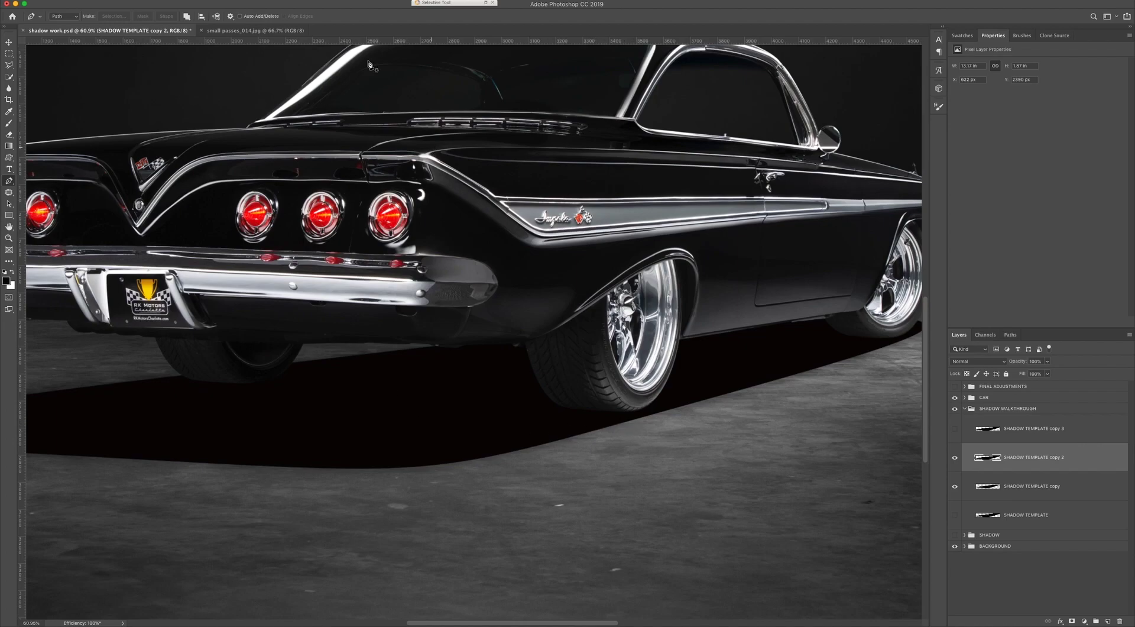
click(273, 30)
scroll(525, 436, up, 3)
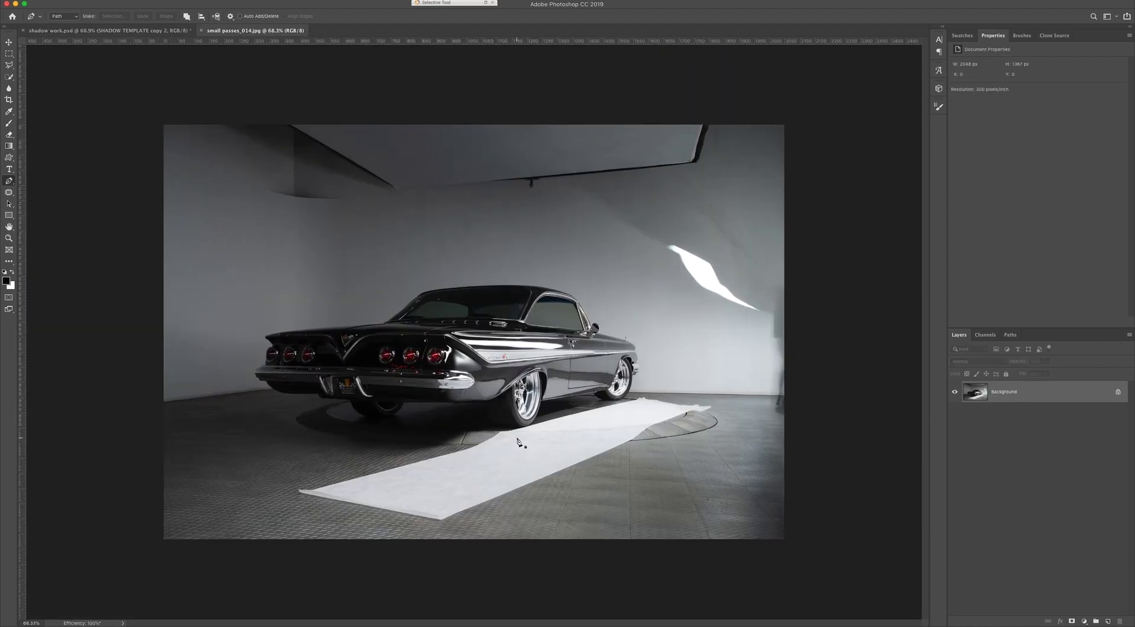
scroll(525, 436, up, 5)
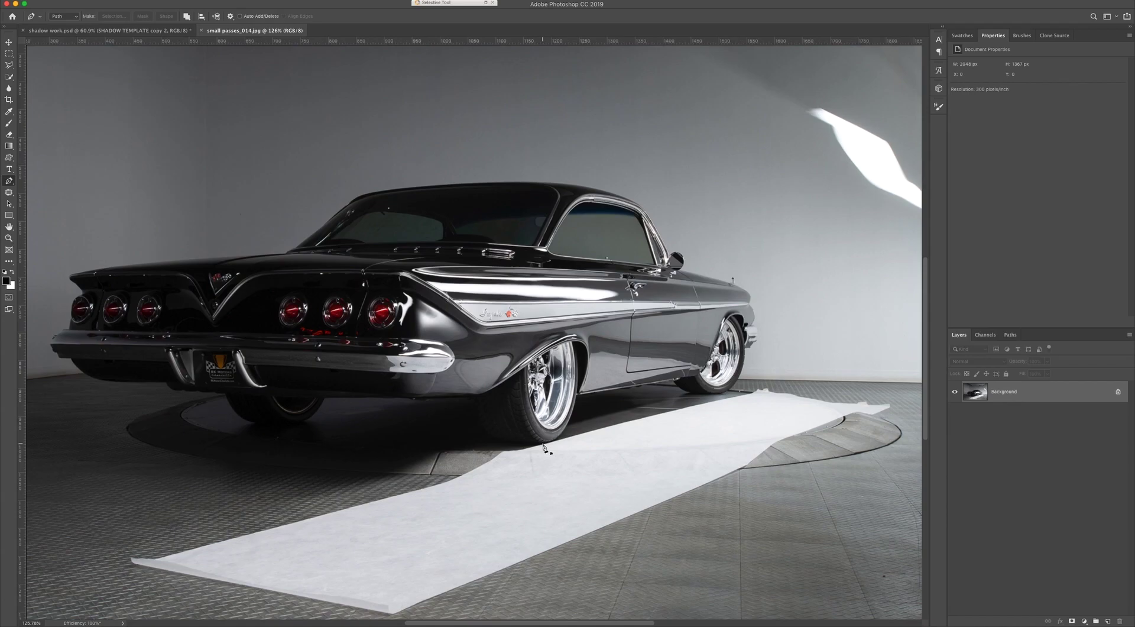
scroll(481, 401, down, 3)
scroll(592, 378, up, 3)
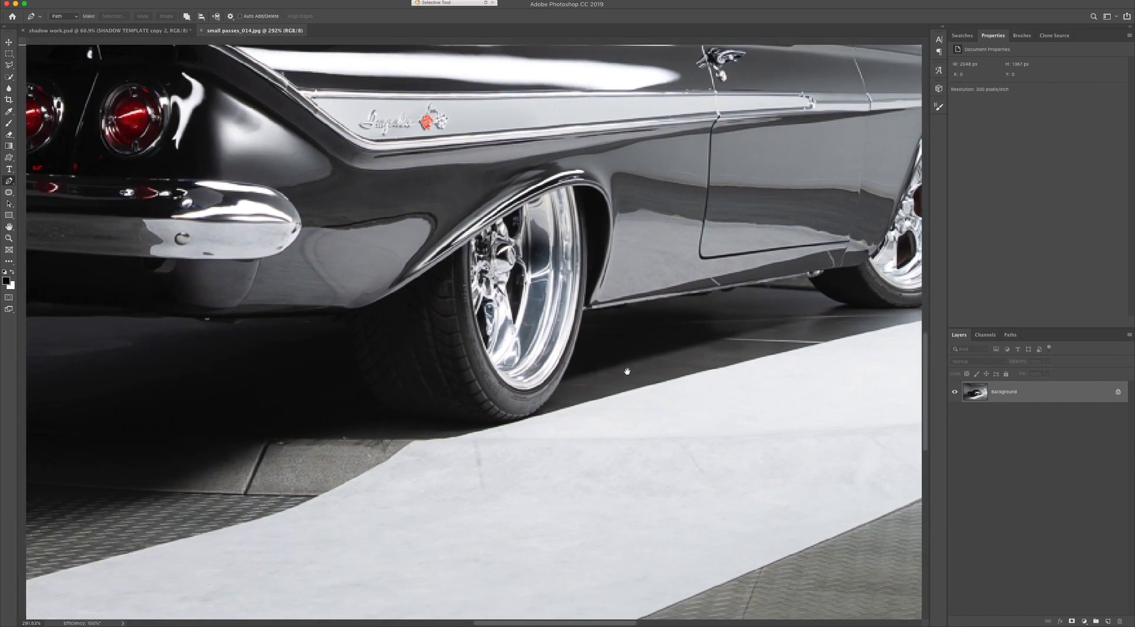
scroll(553, 398, up, 3)
key(super+r)
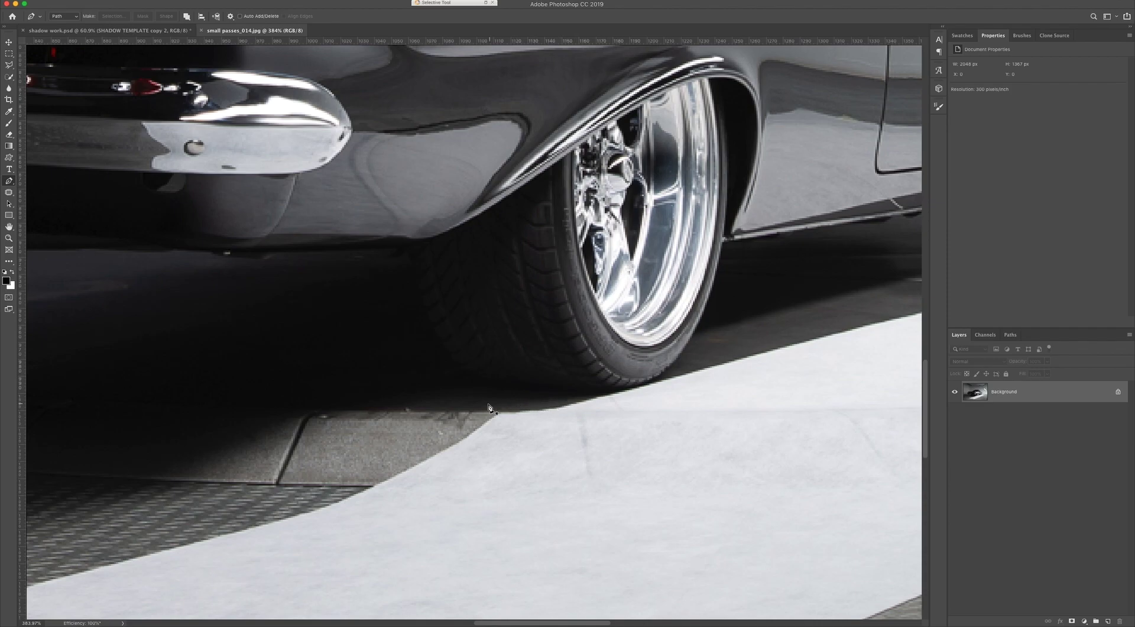
scroll(417, 413, down, 2)
scroll(417, 413, down, 2)
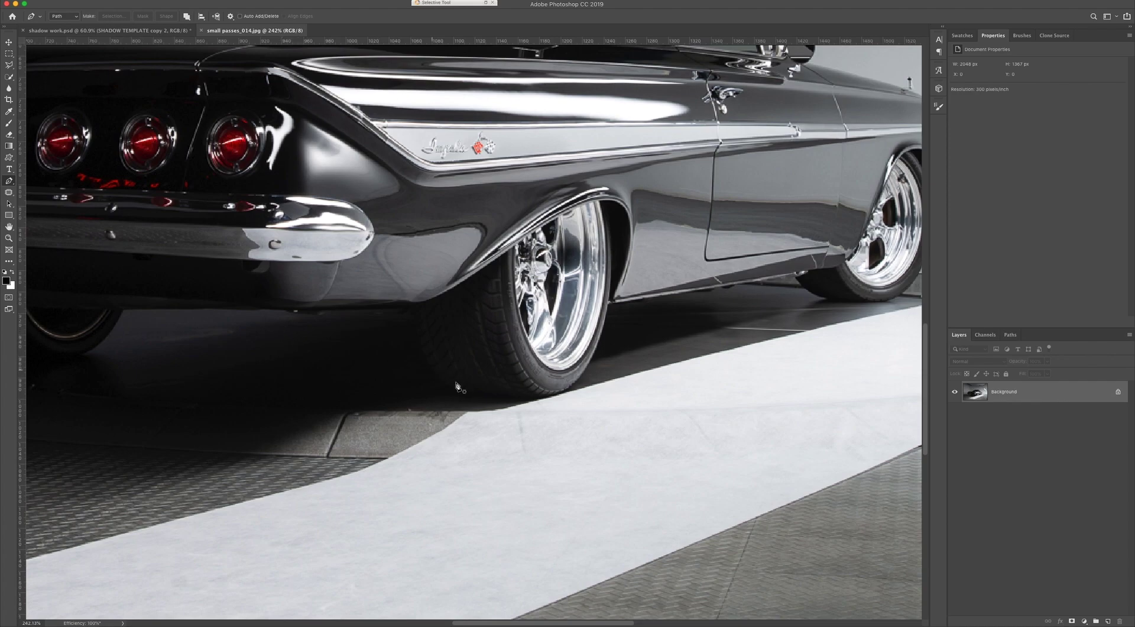
scroll(348, 413, down, 1)
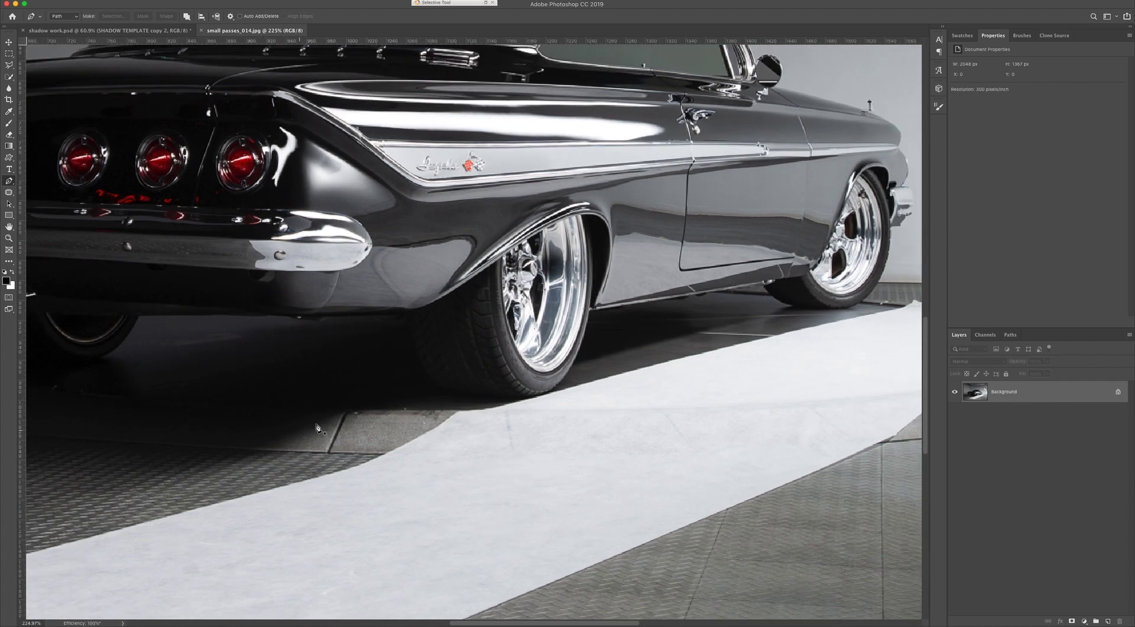
scroll(319, 427, down, 2)
scroll(300, 441, down, 3)
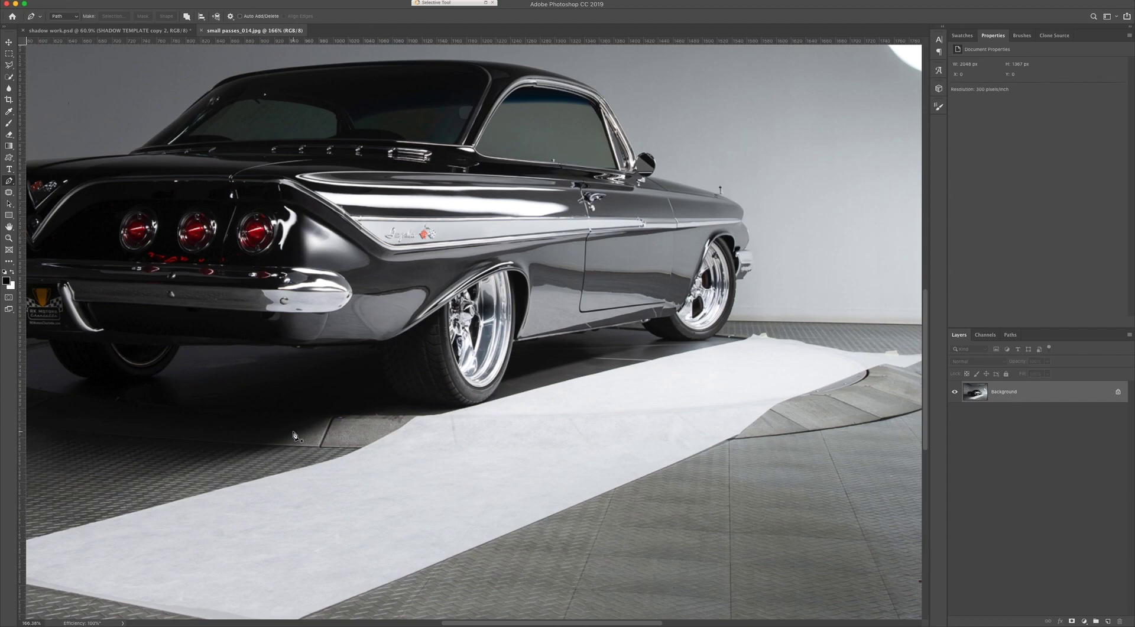
scroll(307, 430, down, 1)
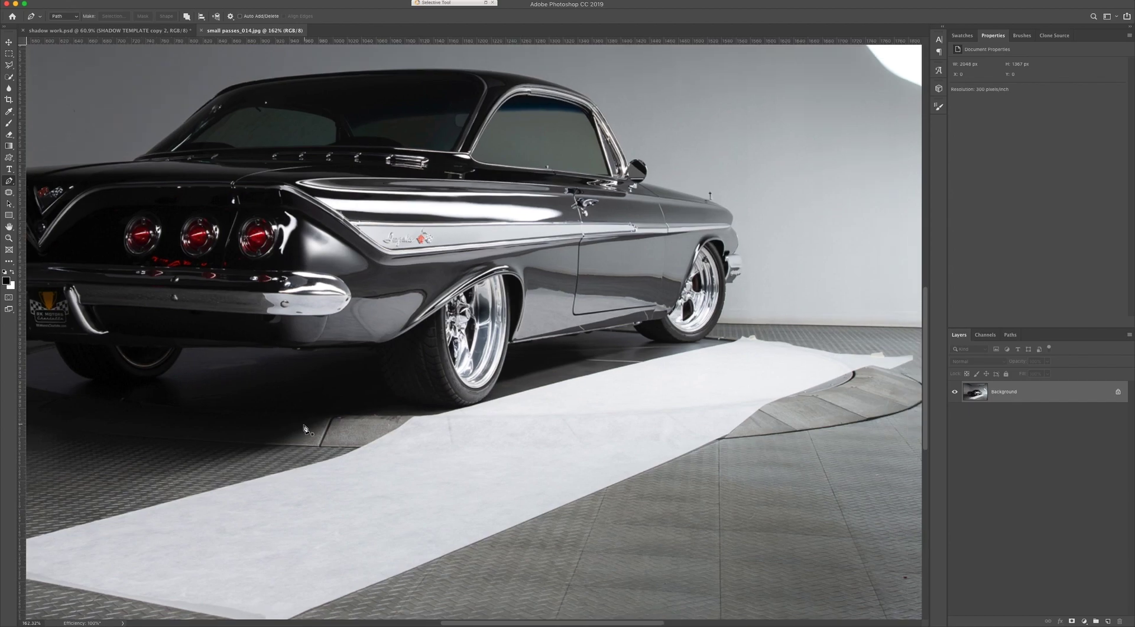
scroll(314, 427, down, 1)
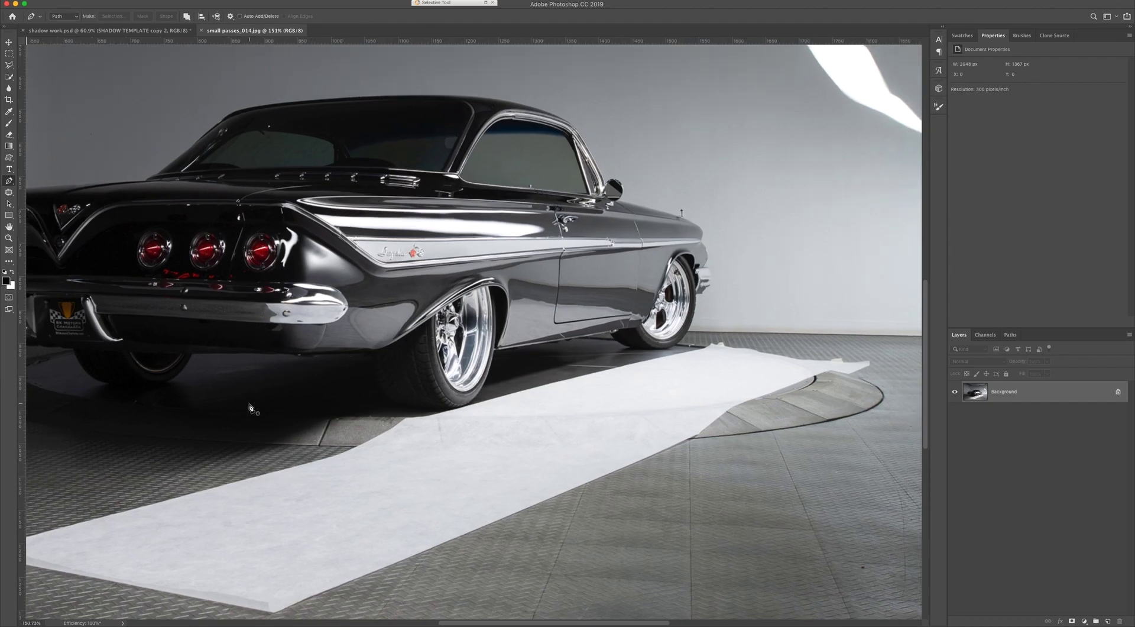
drag(250, 405, 374, 391)
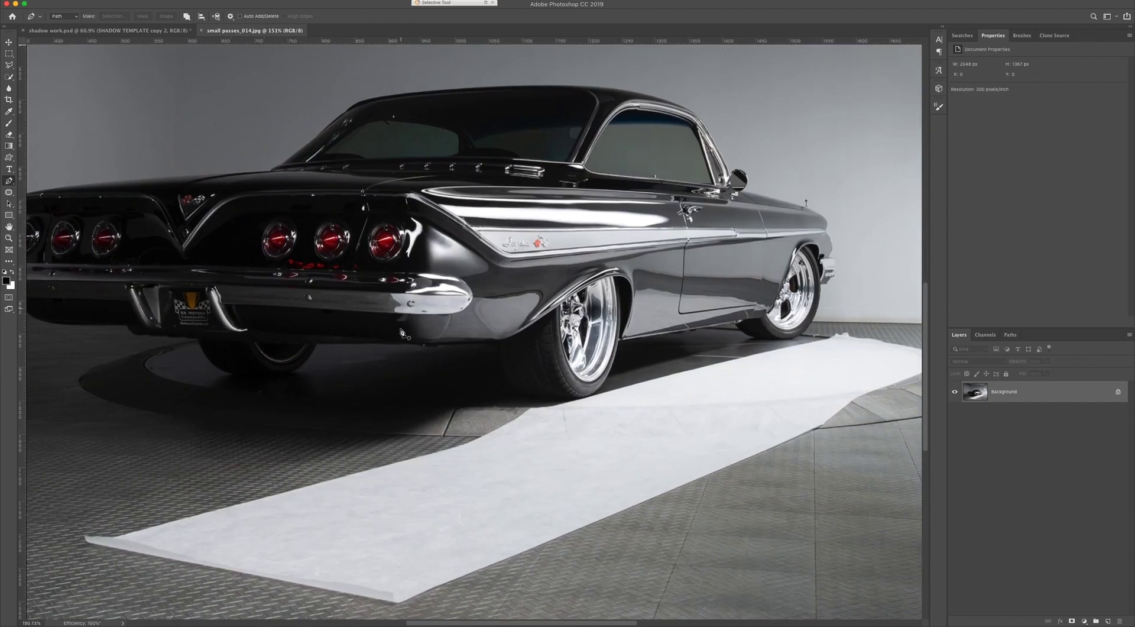
scroll(296, 65, up, 1)
scroll(231, 7, up, 4)
Return to shadow work.psd and begin a path at the right rear tyre's contact point, curving inside the hard shadow's lower edge towards its left end.
click(113, 31)
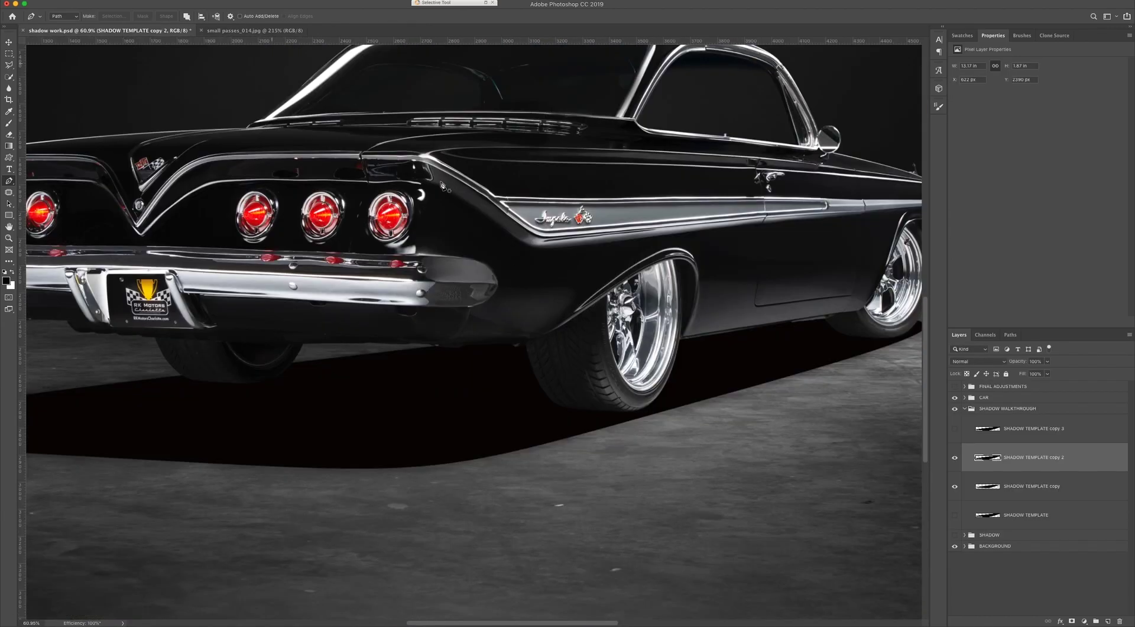
scroll(634, 411, up, 3)
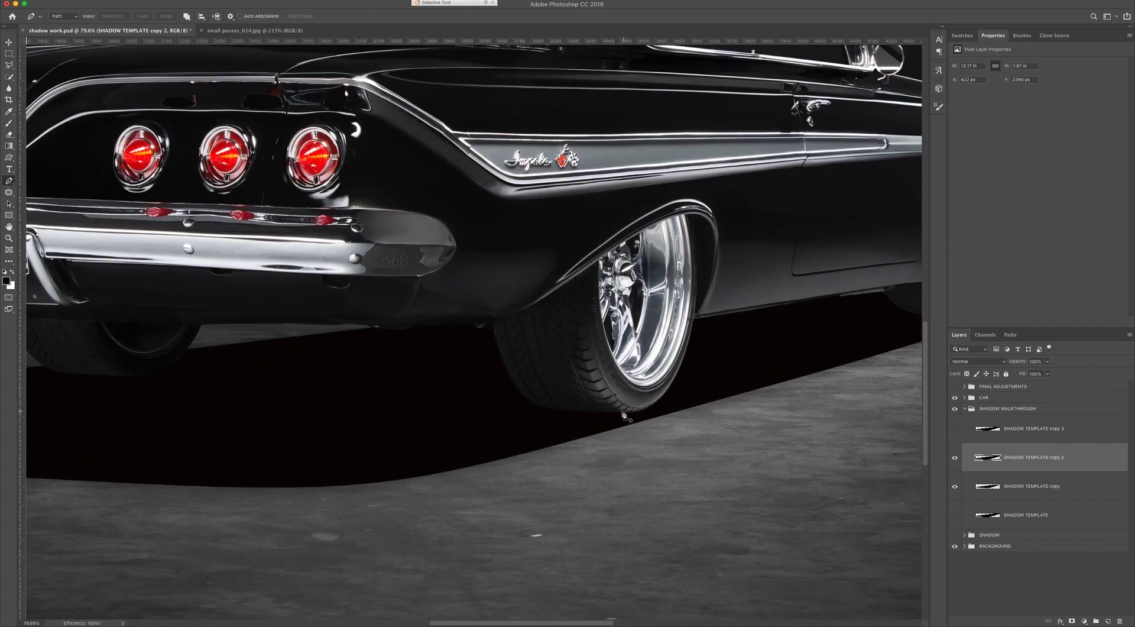
scroll(646, 426, up, 4)
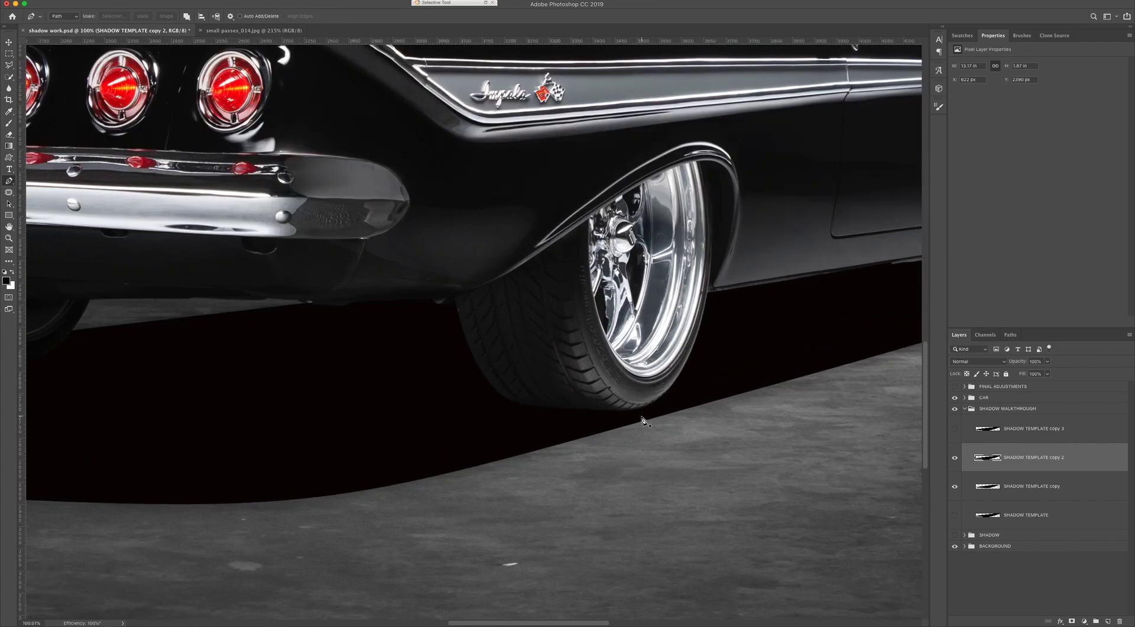
mouse_move(652, 406)
mouse_down()
mouse_move(619, 416)
mouse_move(650, 408)
mouse_up()
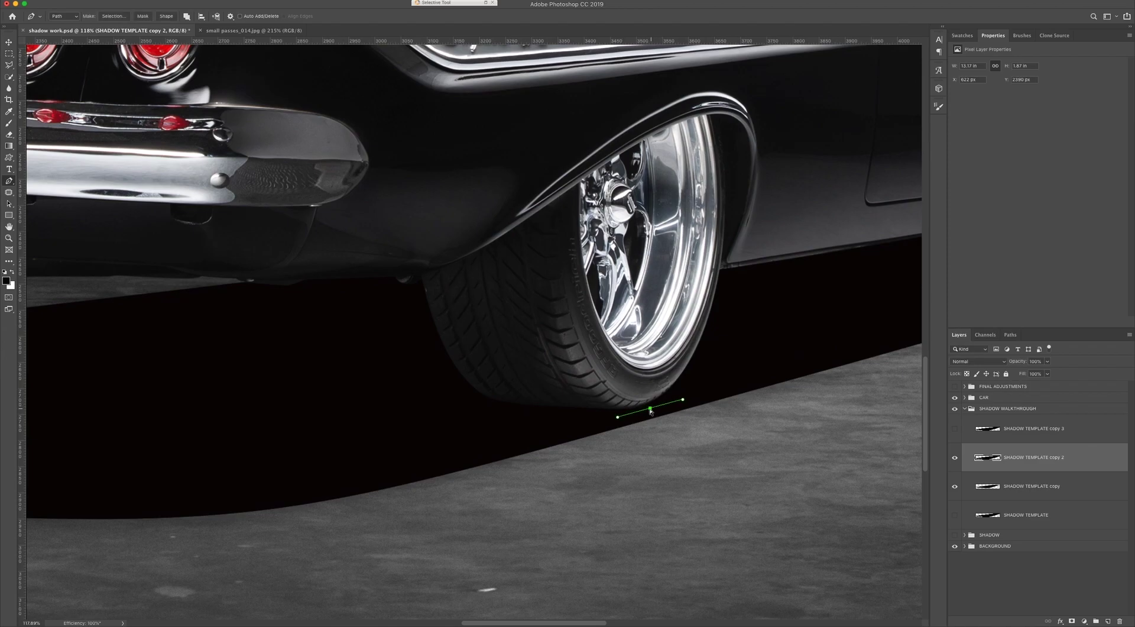
scroll(652, 411, down, 2)
drag(489, 436, 589, 425)
scroll(413, 440, down, 2)
drag(424, 435, 367, 437)
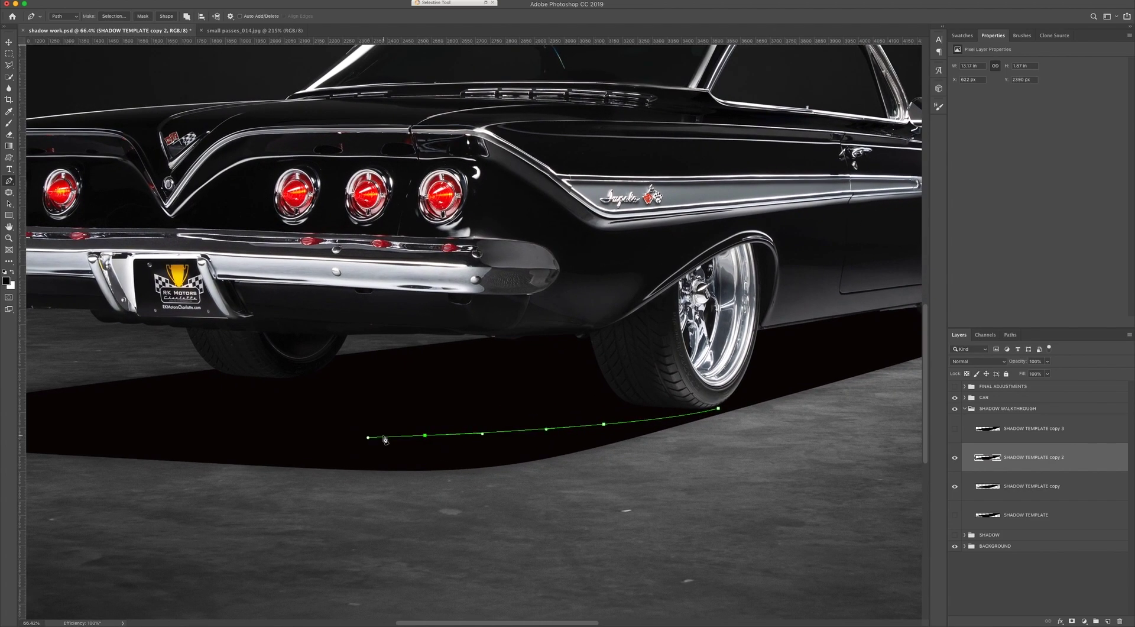
drag(229, 436, 427, 430)
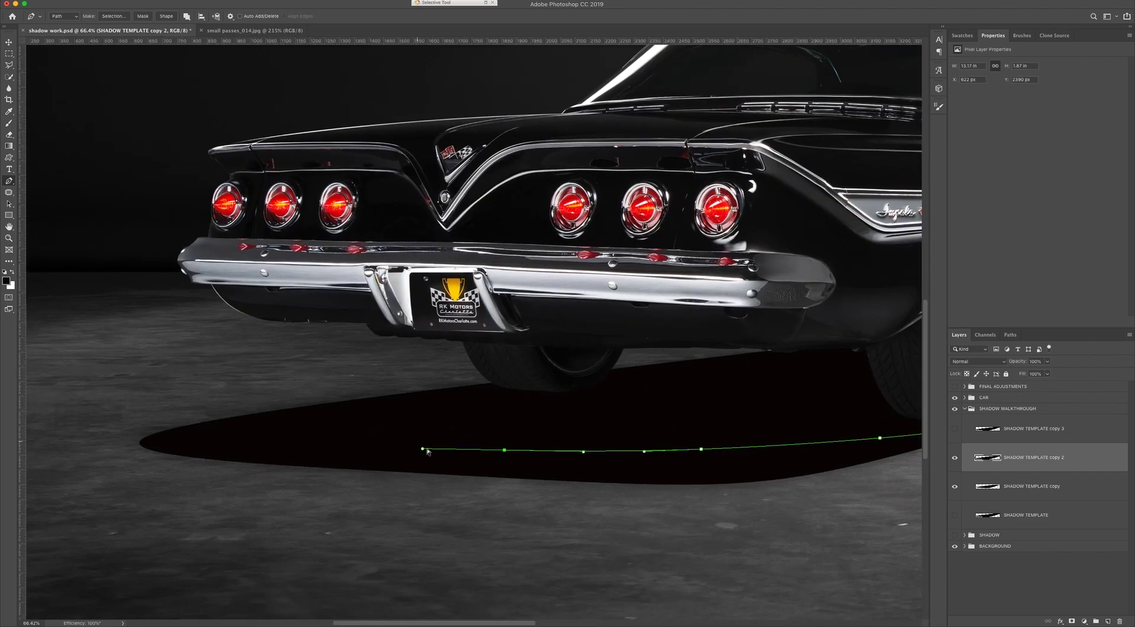
click(423, 450)
Continue the path around the inner shadow's left end, past the left rear tyre and beneath the rear bumper to the right rear tyre.
drag(446, 404, 519, 373)
drag(446, 405, 421, 405)
drag(493, 372, 497, 383)
click(511, 378)
click(539, 373)
click(594, 372)
drag(600, 381, 689, 369)
drag(748, 320, 512, 328)
drag(616, 354, 631, 351)
click(632, 333)
Extend the path across the lower door and front wheel, curving it around the right front tyre's contact point.
drag(702, 291, 448, 317)
click(643, 299)
click(656, 331)
click(763, 340)
scroll(805, 361, up, 2)
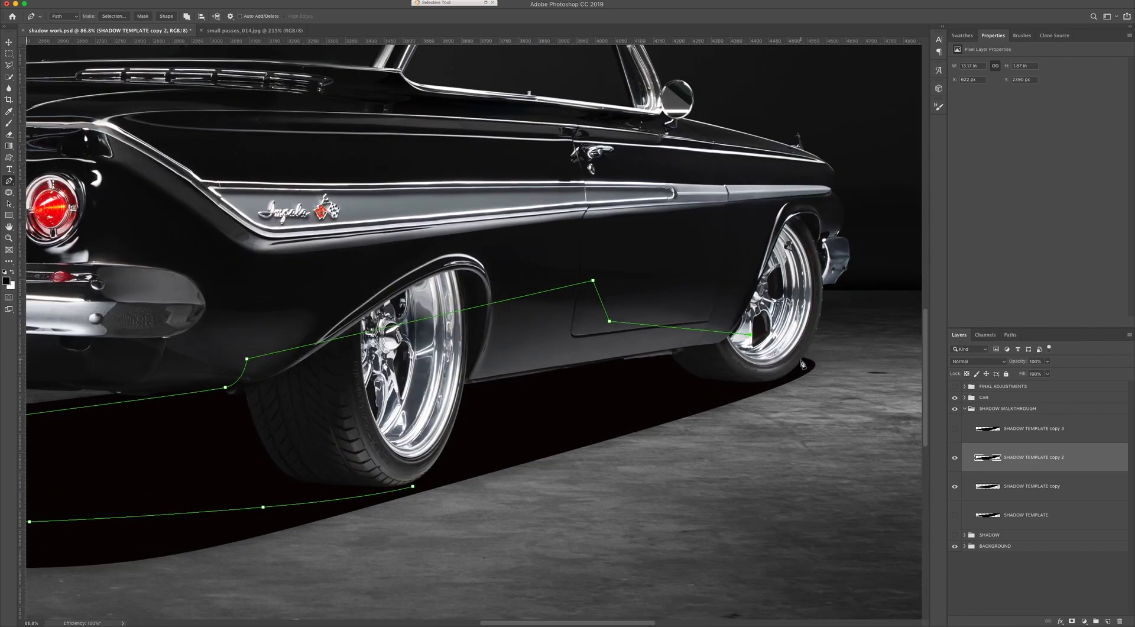
mouse_move(798, 359)
mouse_down()
mouse_move(806, 364)
mouse_move(738, 394)
mouse_move(789, 366)
mouse_up()
super+click(765, 385)
Bring the path back under the car's side and close it with a smooth curve around the base of the right rear tyre.
scroll(665, 389, down, 2)
drag(498, 429, 637, 417)
scroll(637, 415, down, 6)
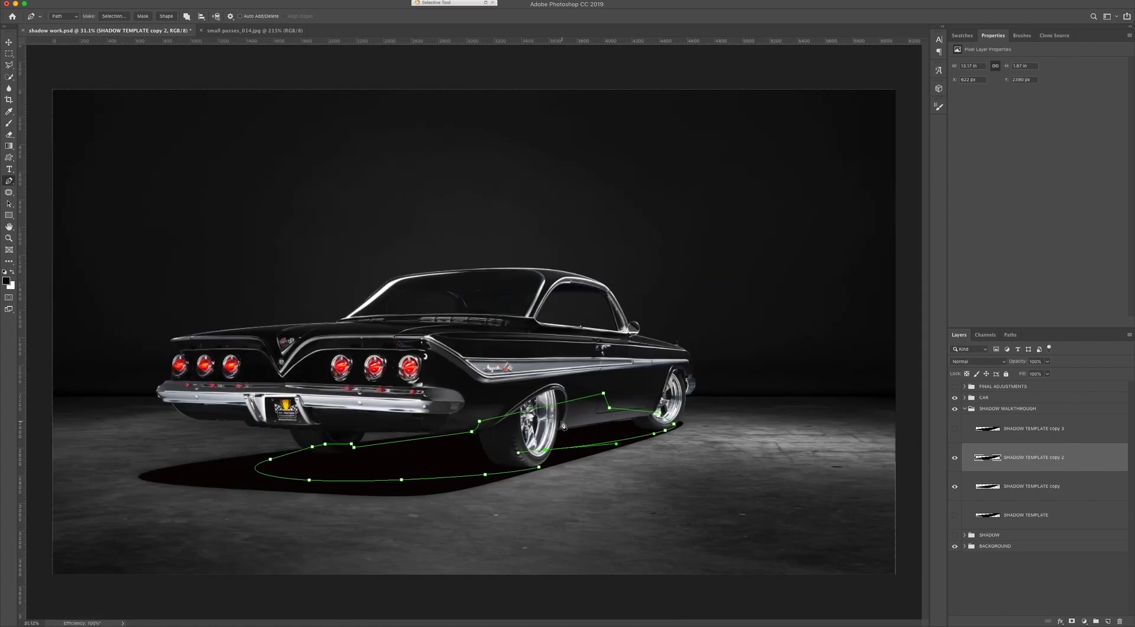
scroll(484, 460, up, 5)
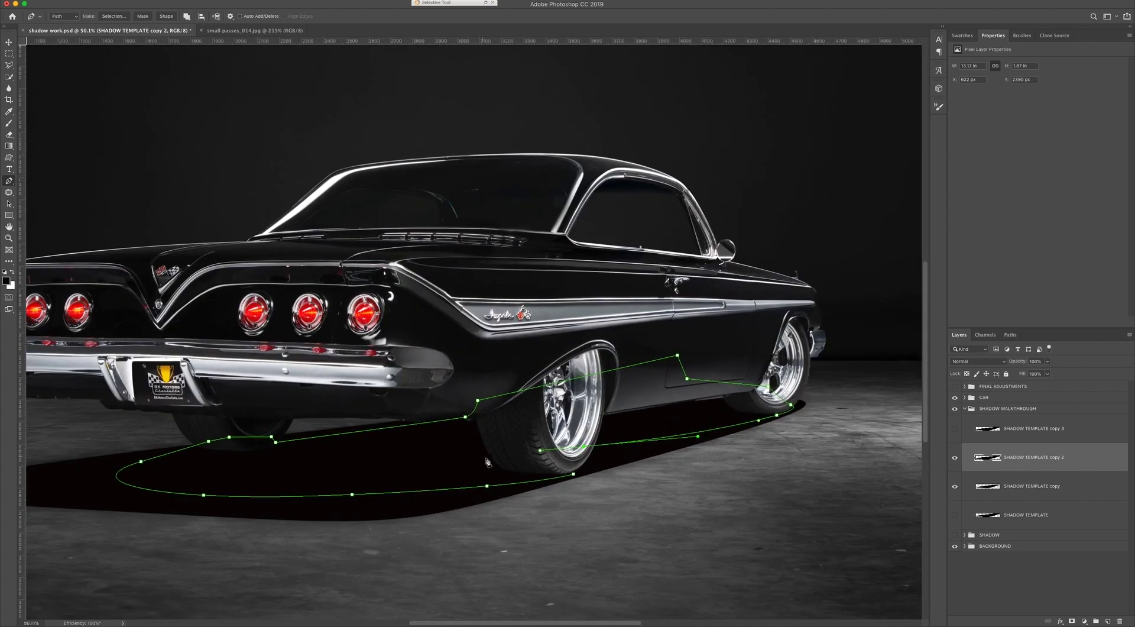
click(583, 470)
scroll(584, 475, up, 4)
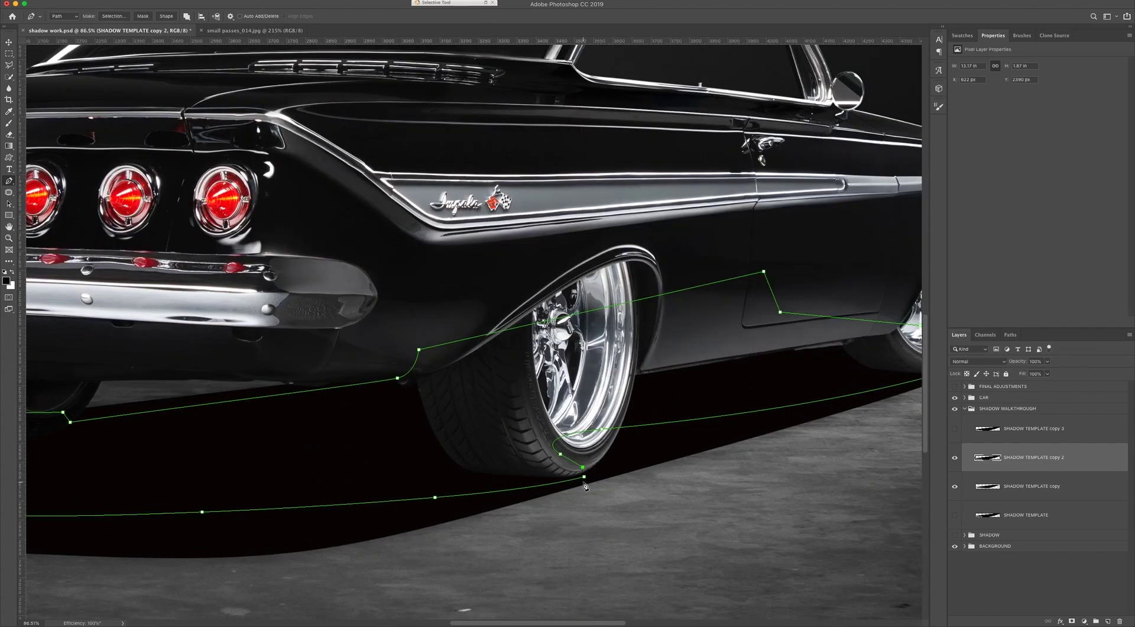
drag(585, 484, 622, 473)
click(585, 483)
super+click(586, 482)
drag(622, 473, 614, 477)
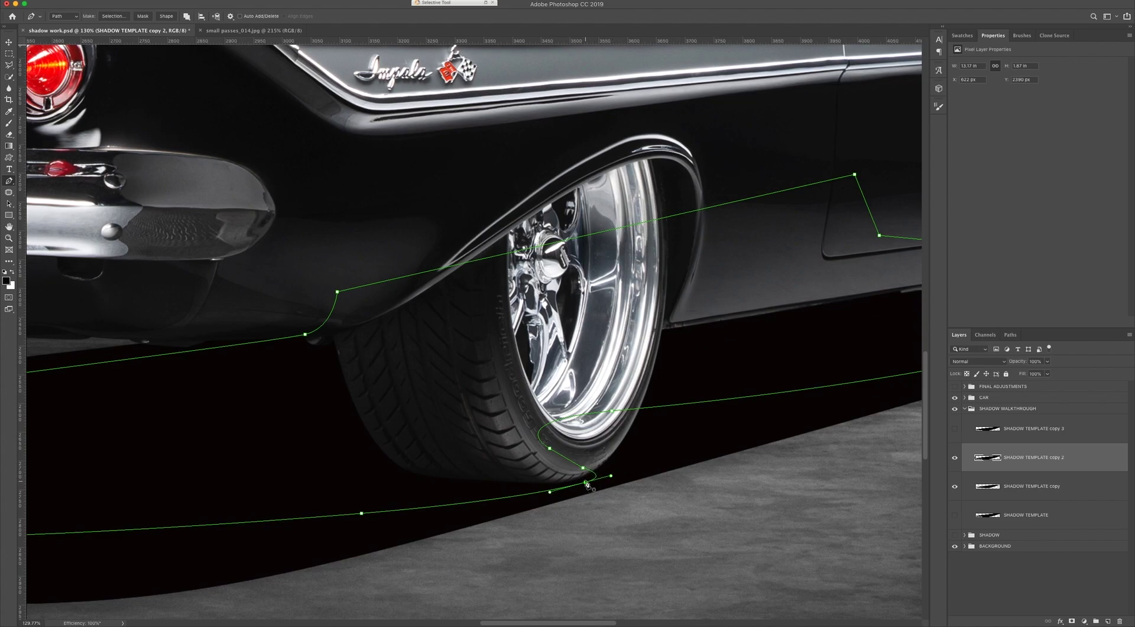
Convert the closed path into a new anti-aliased selection with a slight feather.
key(super+0)
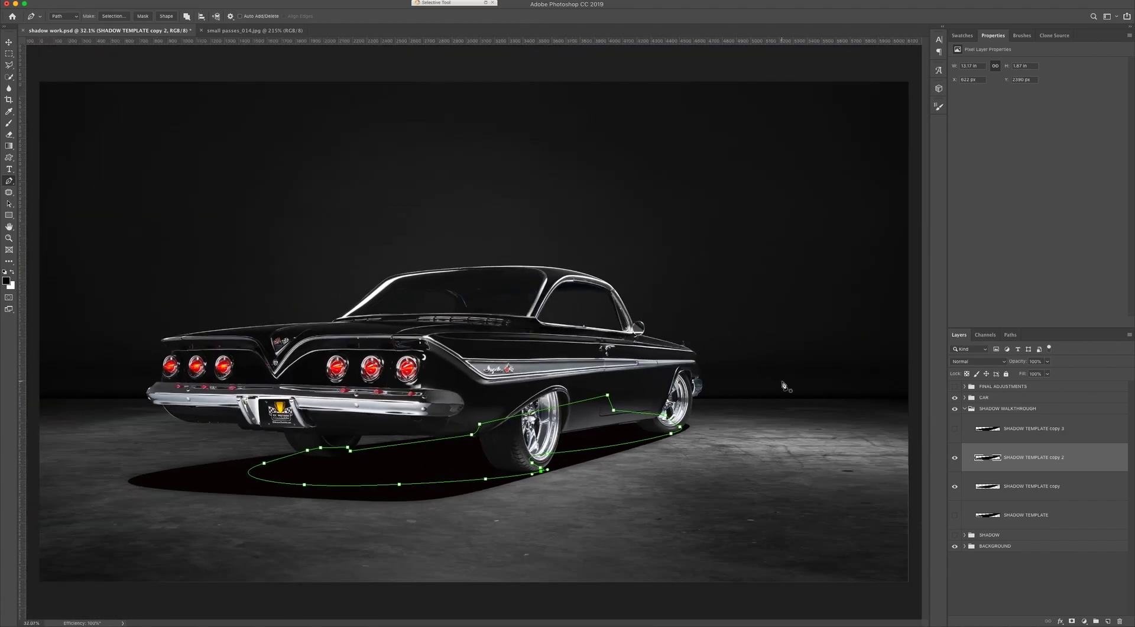
right_click(526, 438)
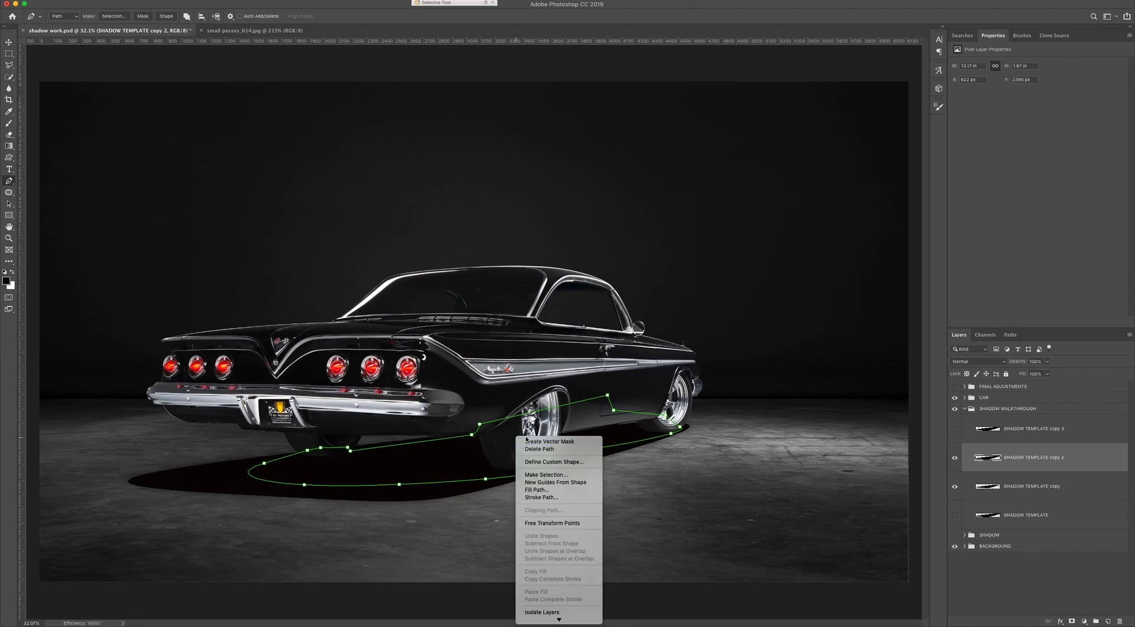
click(546, 475)
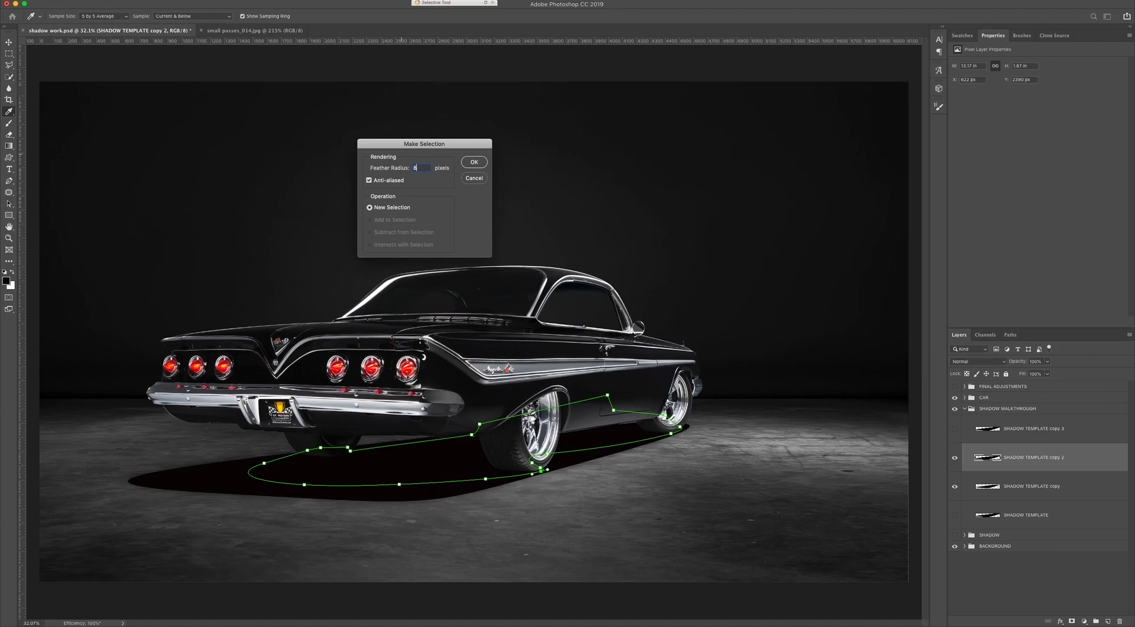
click(474, 161)
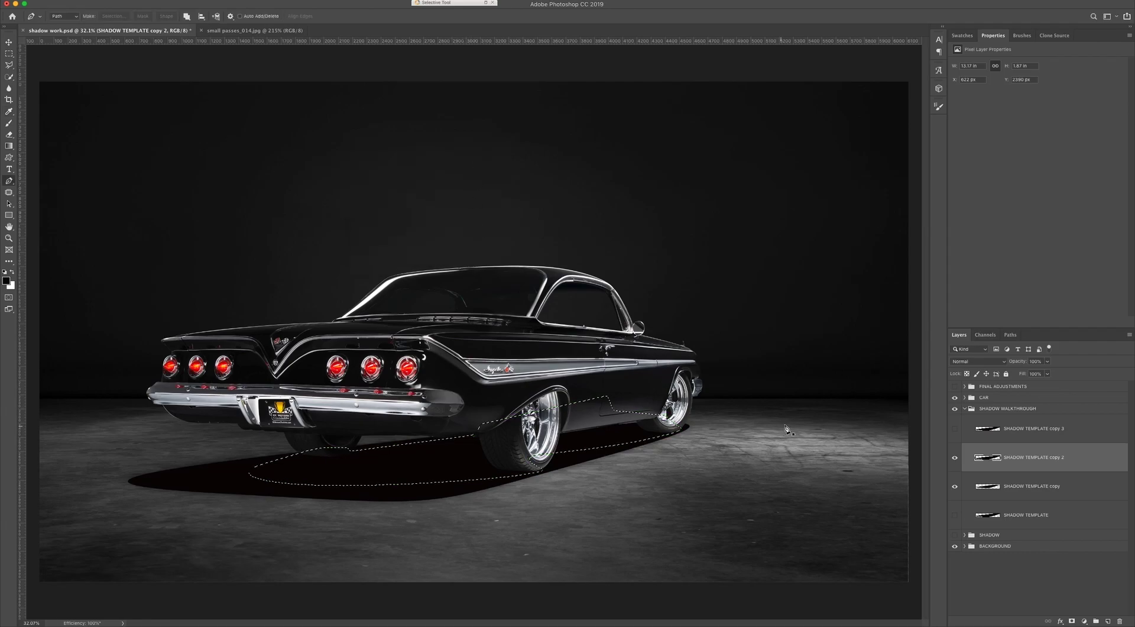
Add a white layer mask to SHADOW TEMPLATE copy 2 and prepare a large soft black brush.
key(super+alt+m)
click(1026, 461)
key(b)
key(bracketright)
key(bracketright)
key(x)
key(bracketleft)
key(bracketleft)
key(bracketleft)
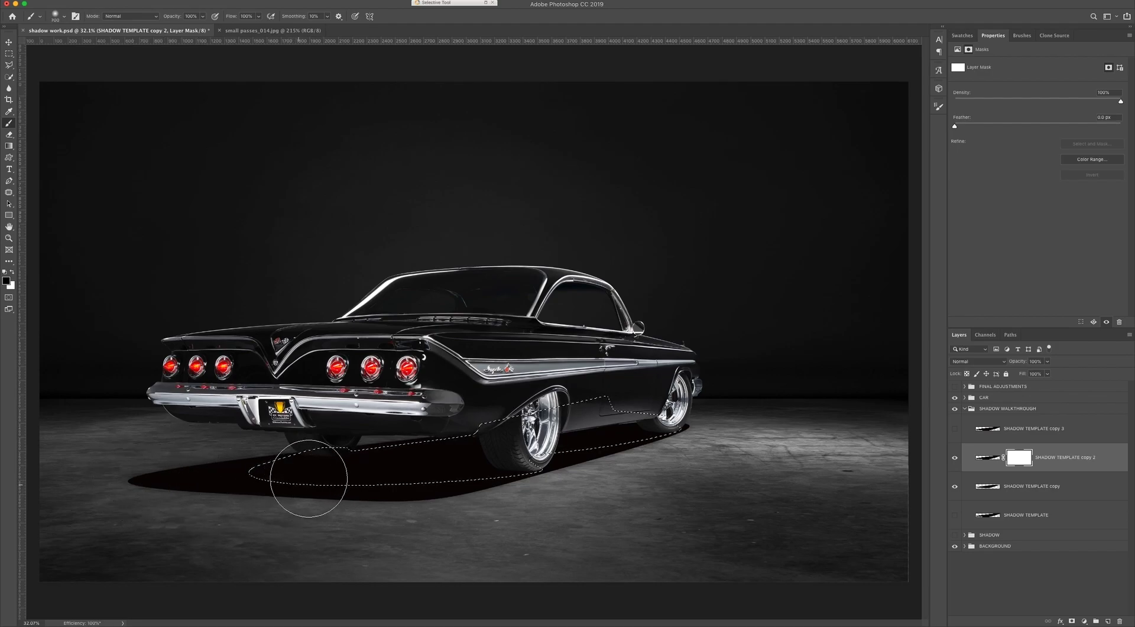
Invert the selection, paint the shadow outside the traced shape black on the mask, and deselect.
key(l)
right_click(394, 462)
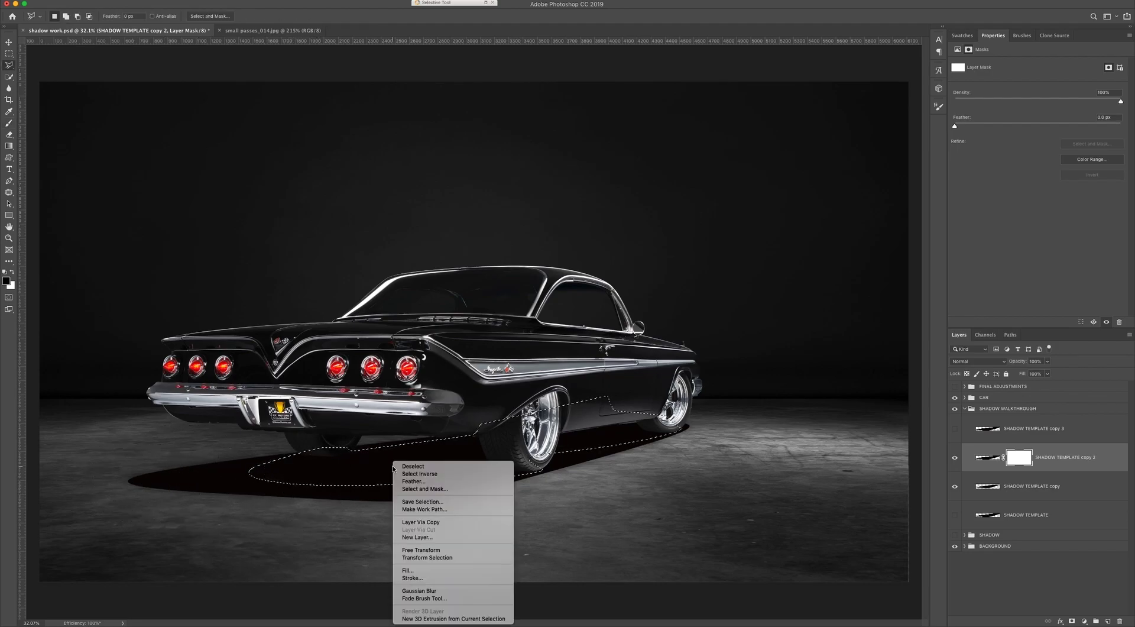
click(441, 474)
key(b)
mouse_move(155, 497)
mouse_down()
mouse_move(406, 510)
mouse_move(532, 495)
mouse_up()
mouse_move(141, 515)
mouse_down()
mouse_move(252, 475)
mouse_move(146, 486)
mouse_move(451, 440)
mouse_move(730, 425)
mouse_up()
drag(647, 444, 561, 466)
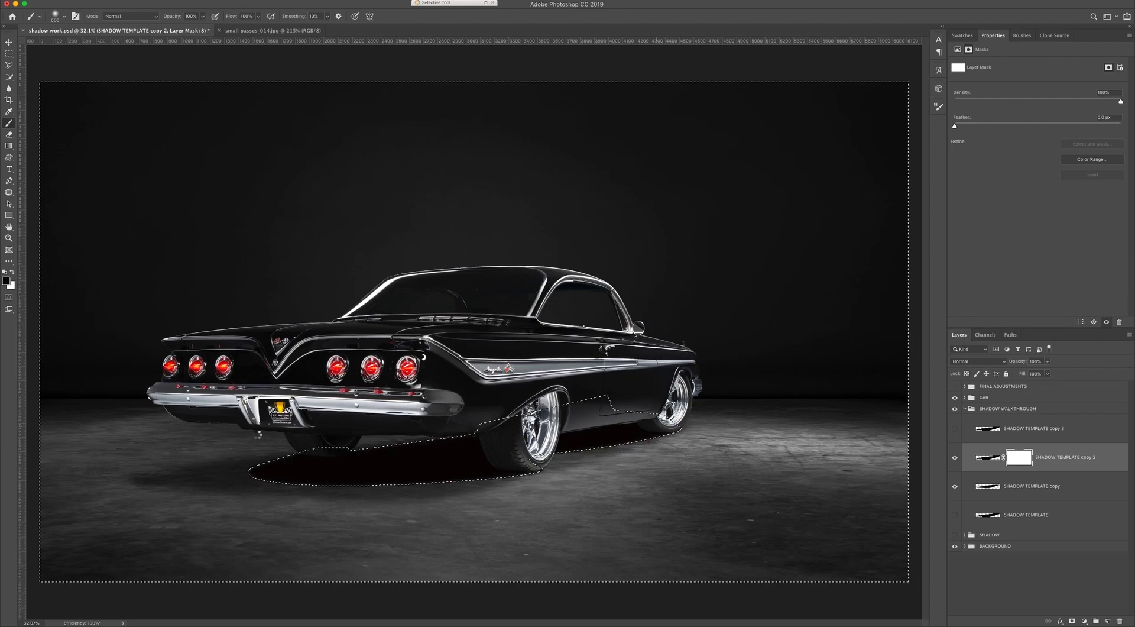
key(super+d)
key(super+minus)
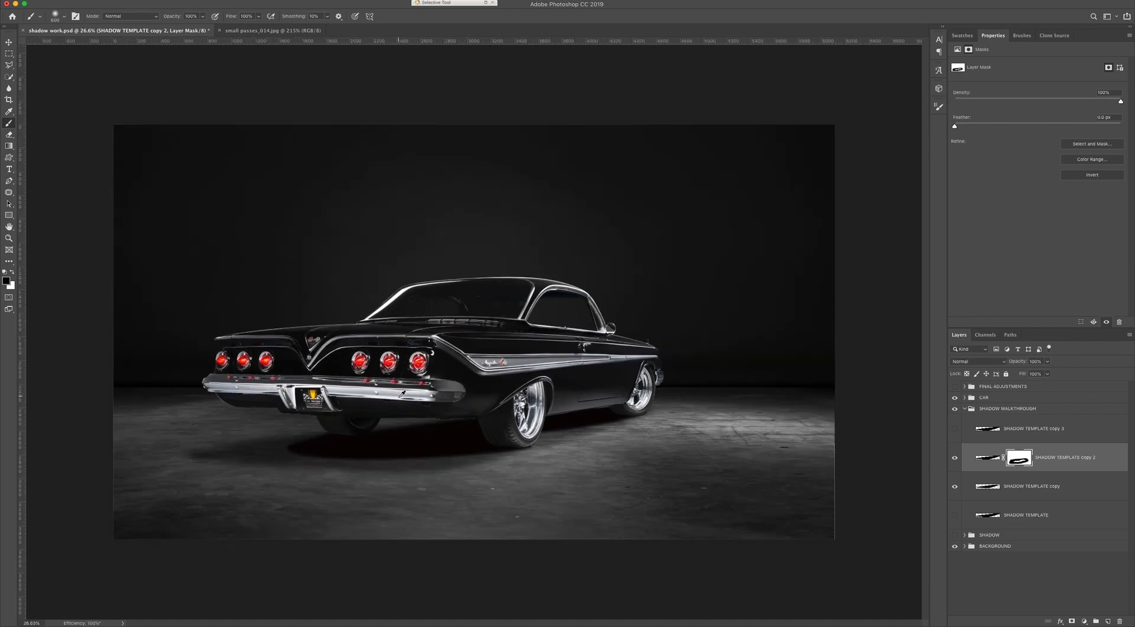
Switch the brush to white, make it smaller and reduce its flow to 8% for refining the mask near the right rear tyre.
scroll(407, 413, up, 3)
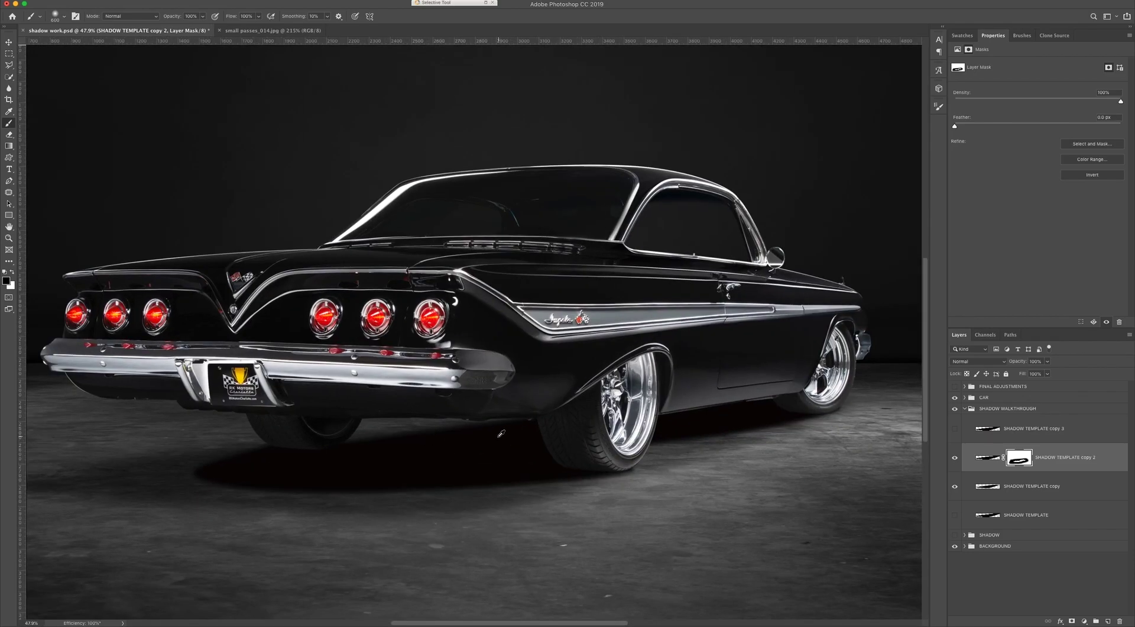
scroll(501, 433, up, 1)
scroll(616, 477, up, 1)
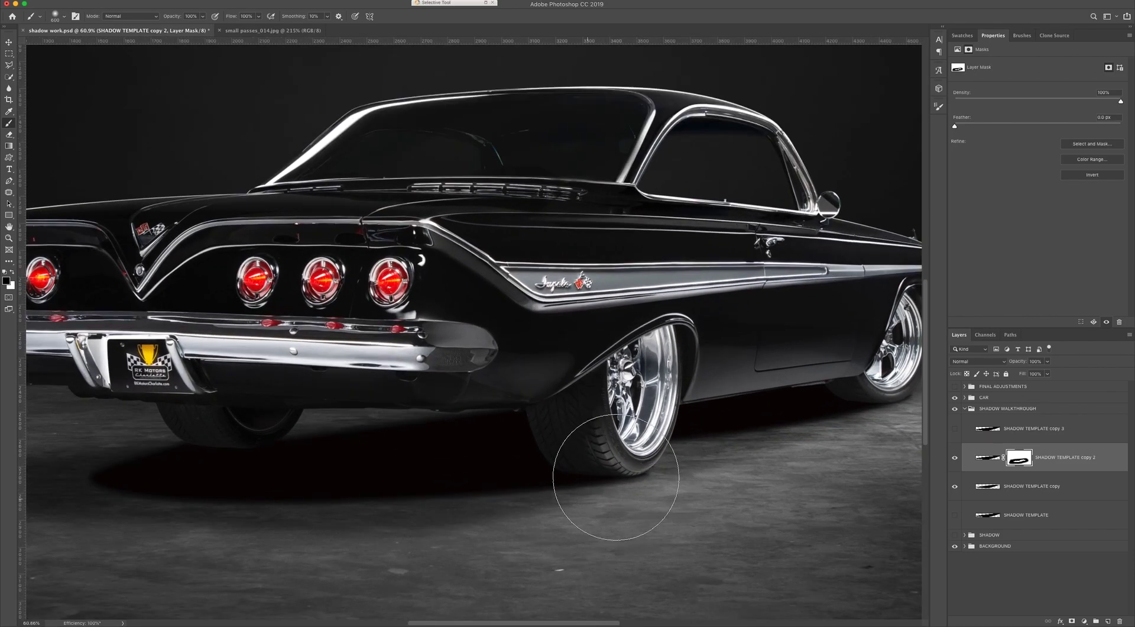
scroll(628, 474, up, 1)
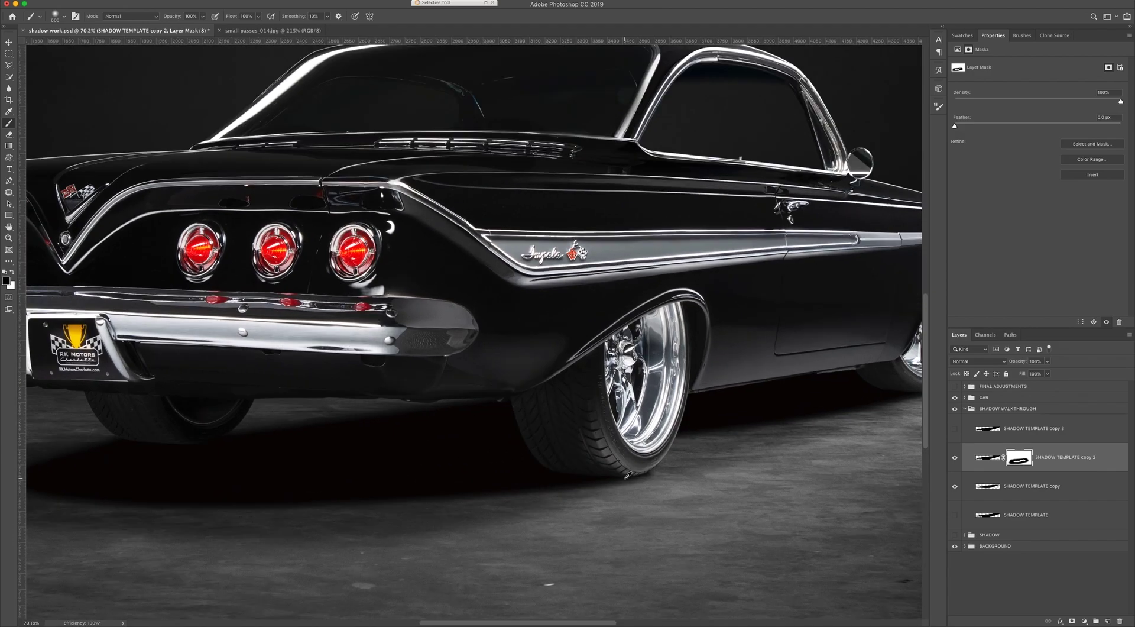
scroll(532, 482, down, 2)
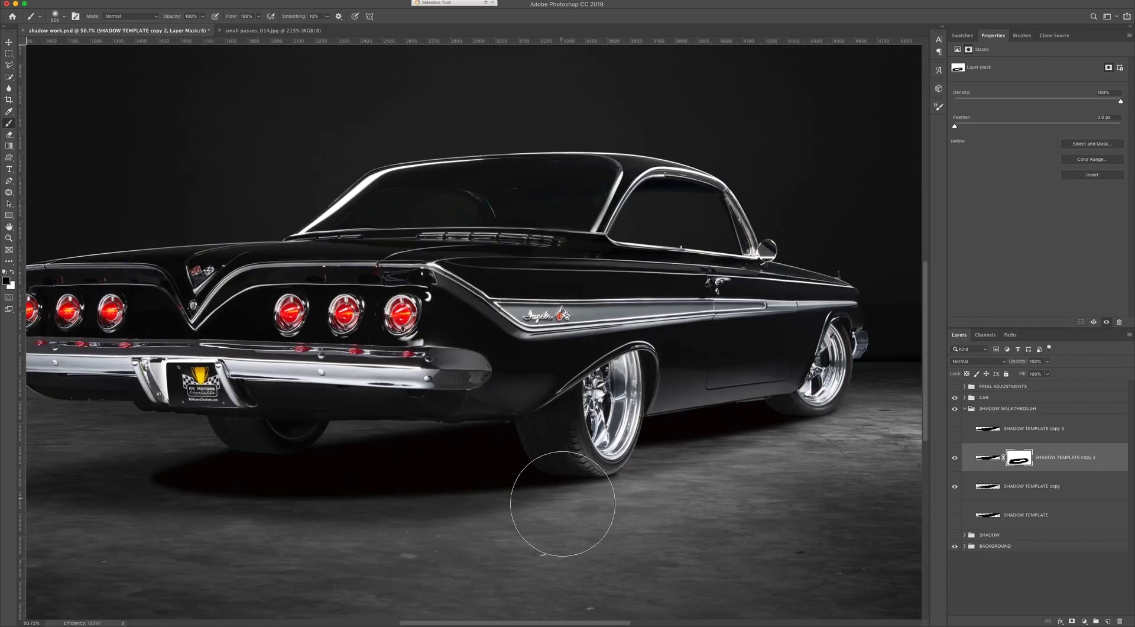
scroll(563, 503, up, 3)
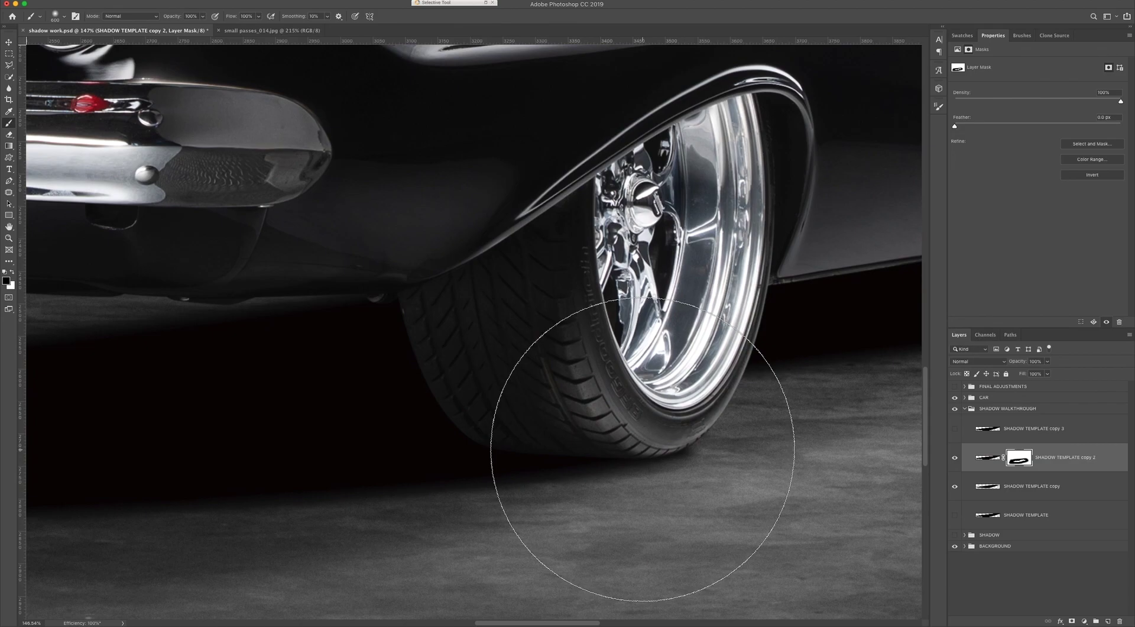
key(x)
drag(608, 385, 624, 380)
click(259, 17)
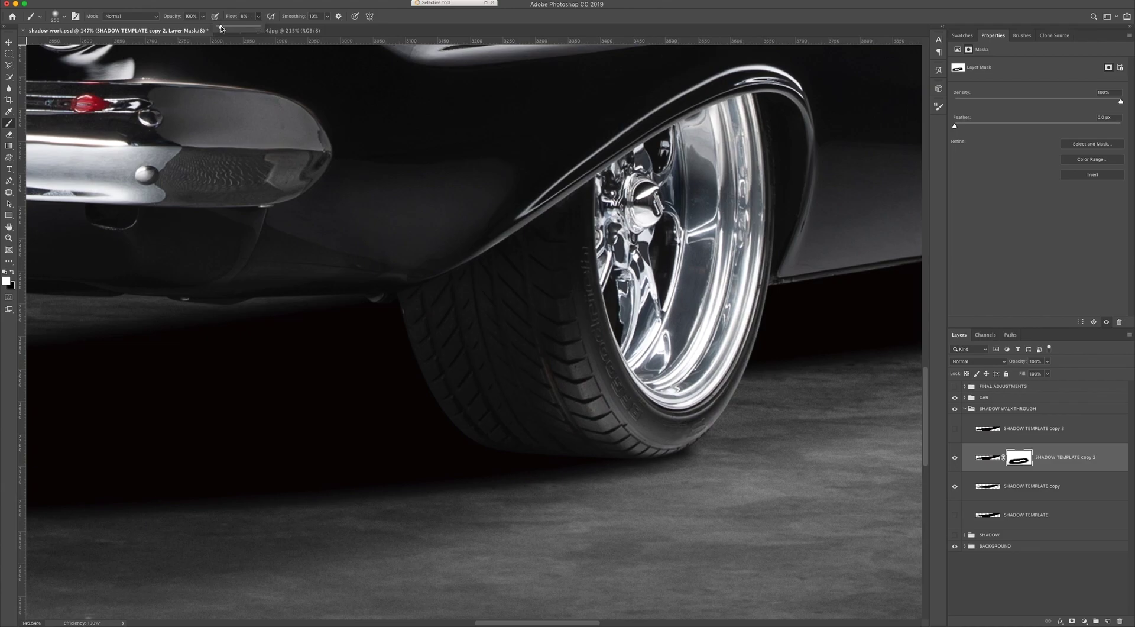
Refine the mask along the soft shadow edge beside the right rear tyre with low-flow strokes at varying brush sizes.
key(bracketleft)
key(bracketleft)
key(bracketleft)
key(bracketleft)
key(bracketleft)
key(bracketleft)
key(bracketleft)
key(bracketleft)
key(bracketleft)
key(bracketleft)
key(bracketleft)
key(bracketright)
key(bracketright)
key(bracketright)
key(bracketright)
key(bracketright)
key(bracketright)
key(bracketright)
key(bracketright)
key(bracketright)
key(x)
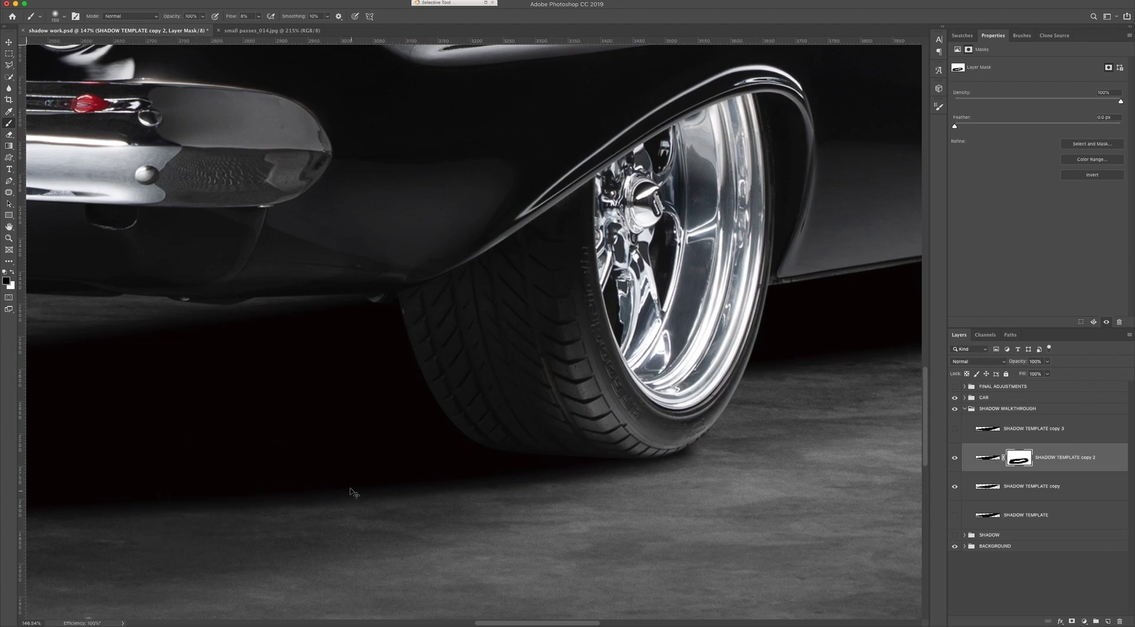
Raise the brush flow to about 40% and use a small white brush on the mask to strengthen the right rear tyre's contact shadow.
scroll(631, 461, down, 2)
scroll(630, 461, up, 3)
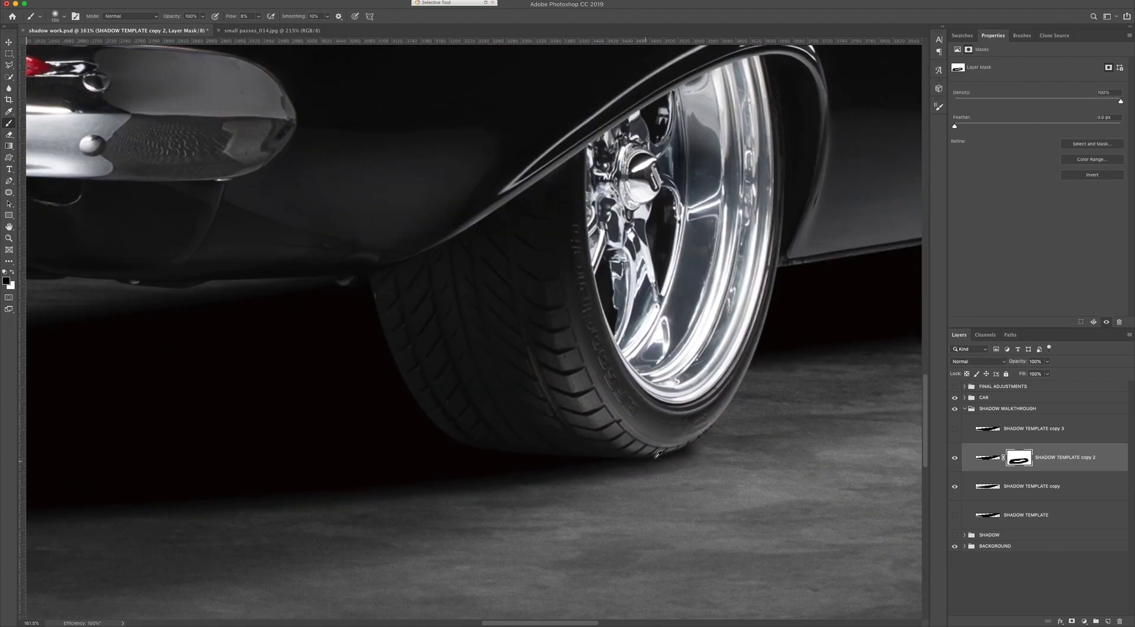
key(bracketleft)
key(bracketleft)
click(258, 17)
click(943, 522)
key(bracketleft)
key(bracketleft)
key(bracketleft)
key(bracketleft)
key(bracketleft)
key(bracketleft)
key(bracketleft)
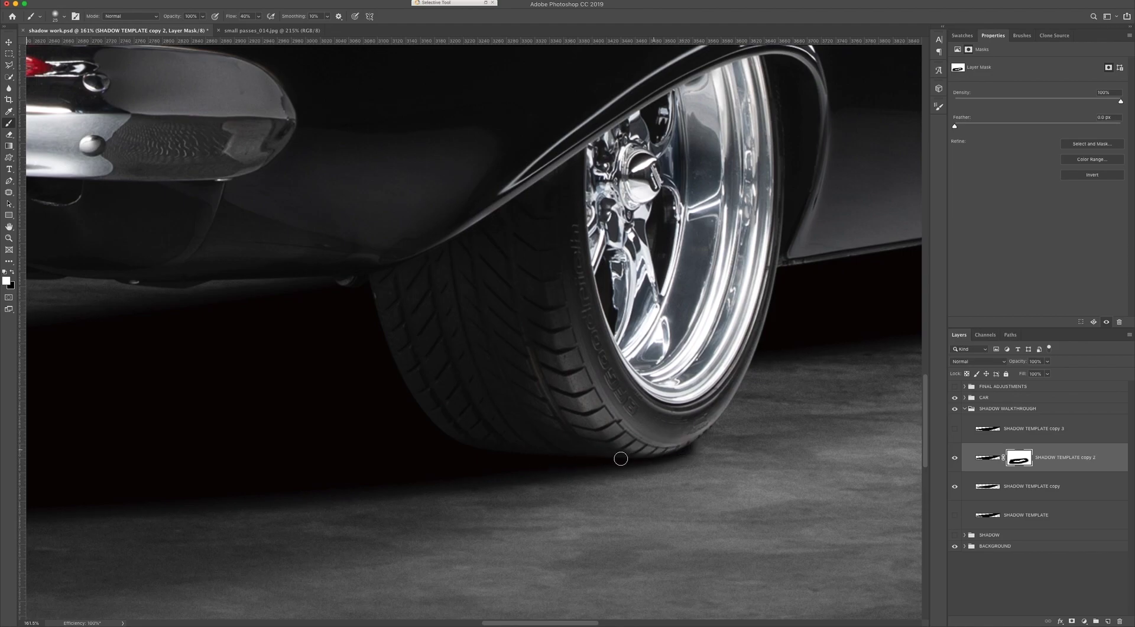
Switch to black, adjust the brush flow and soften the mask around the right rear tyre's contact shadow.
key(x)
key(bracketright)
key(bracketright)
key(bracketright)
drag(258, 18, 244, 26)
click(859, 506)
key(bracketright)
mouse_move(727, 421)
mouse_down()
mouse_move(694, 418)
mouse_move(708, 430)
mouse_up()
key(bracketleft)
key(bracketleft)
key(bracketleft)
key(bracketleft)
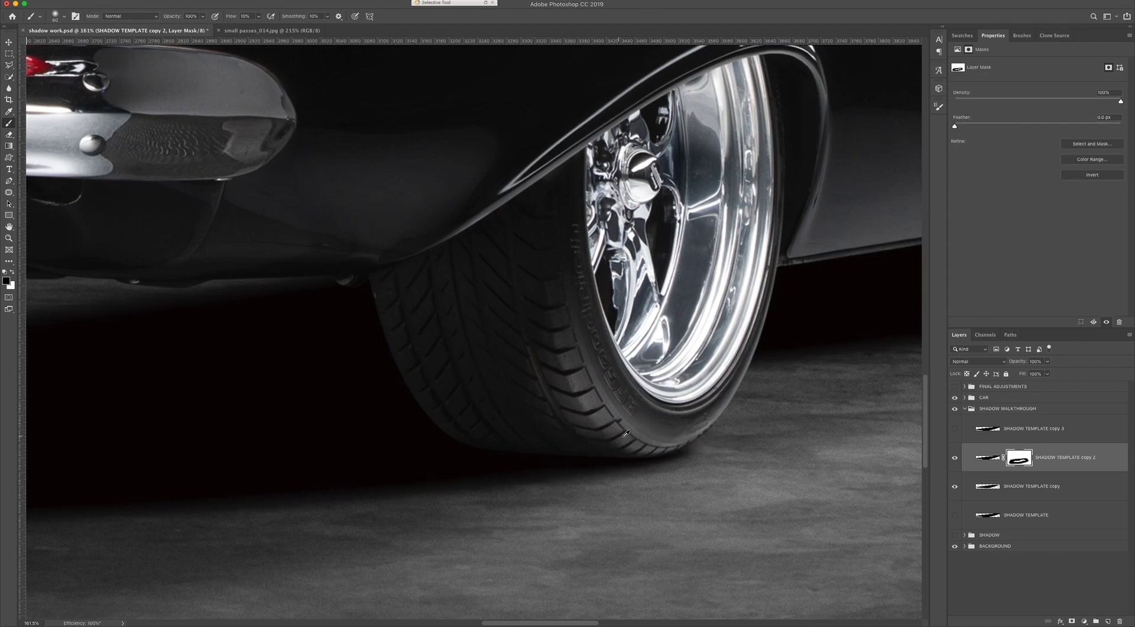
Paint white on the mask beneath the right front tyre to build up its contact shadow.
scroll(626, 433, down, 6)
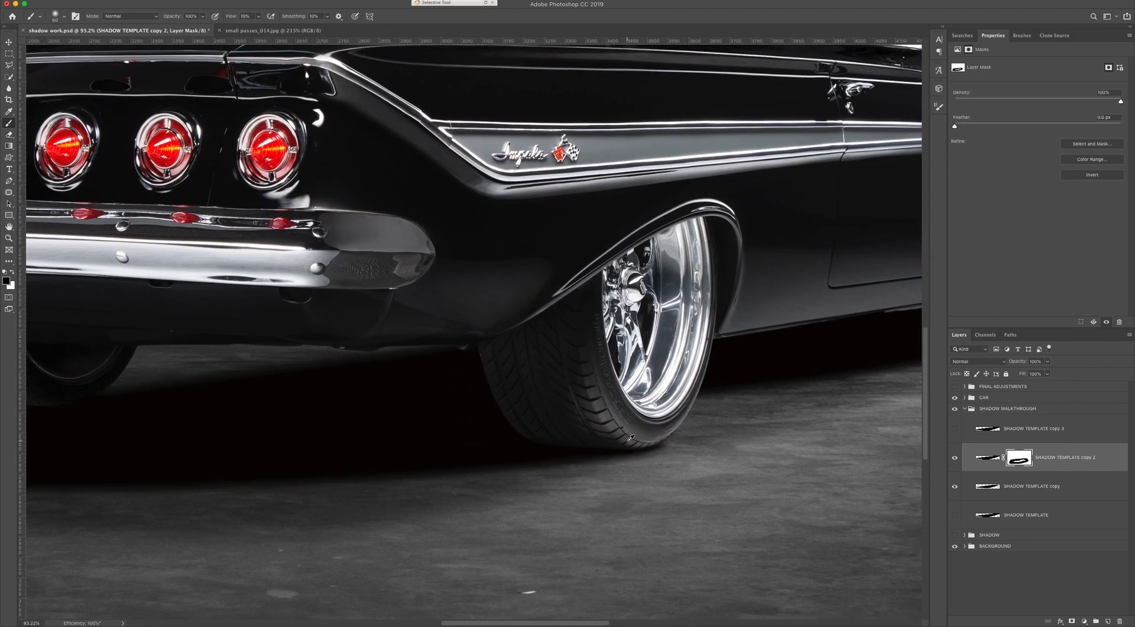
scroll(631, 437, down, 5)
scroll(748, 415, up, 10)
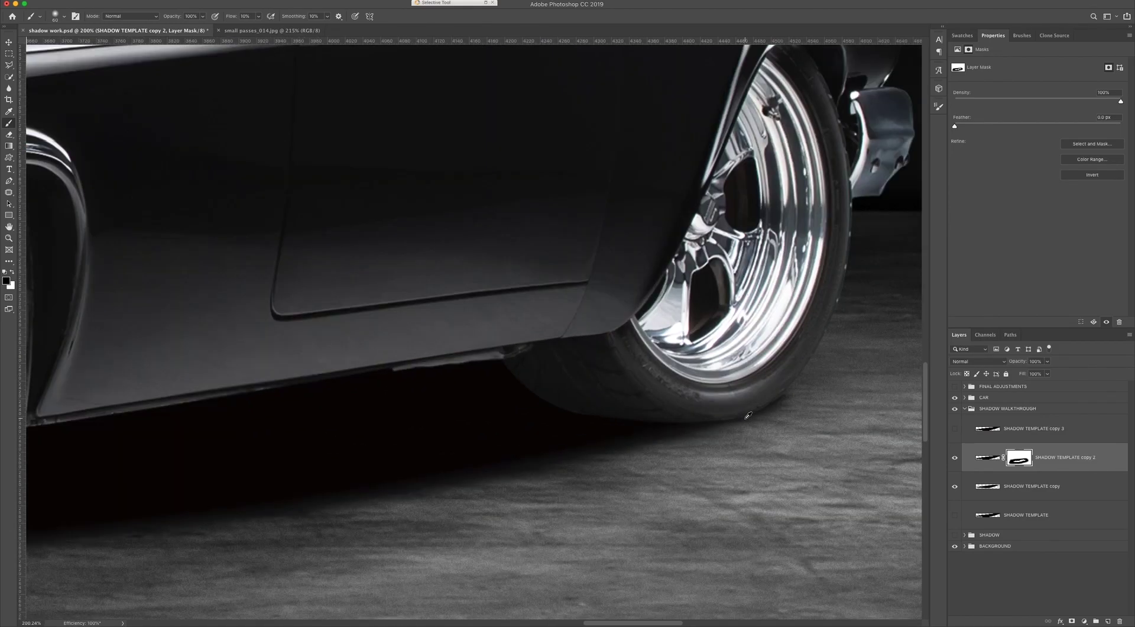
key(x)
mouse_move(711, 416)
mouse_down()
mouse_move(594, 427)
mouse_move(737, 417)
mouse_up()
key(bracketright)
mouse_move(697, 419)
mouse_down()
mouse_move(655, 419)
mouse_move(740, 412)
mouse_move(548, 438)
mouse_move(745, 412)
mouse_up()
Blend the right front tyre's contact shadow on the mask, alternating black and white brushes of varying sizes.
key(bracketright)
key(bracketright)
key(x)
key(bracketright)
key(bracketright)
key(bracketleft)
key(x)
key(bracketleft)
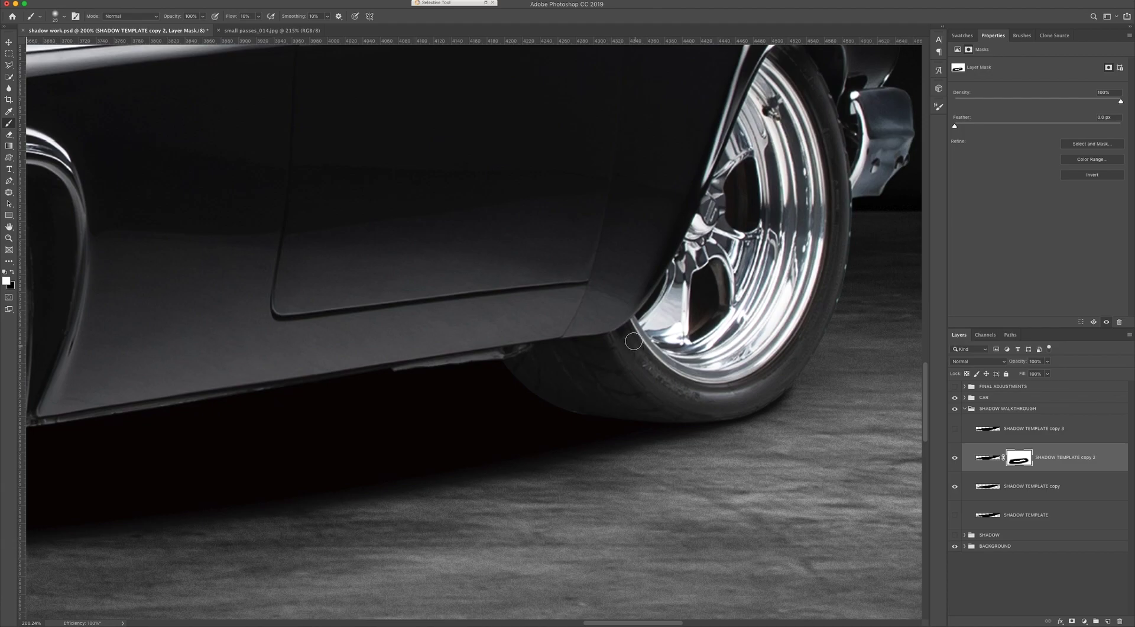
key(x)
key(bracketright)
key(bracketright)
key(bracketright)
key(bracketleft)
key(bracketleft)
key(bracketleft)
key(bracketleft)
scroll(645, 352, down, 6)
scroll(695, 366, up, 3)
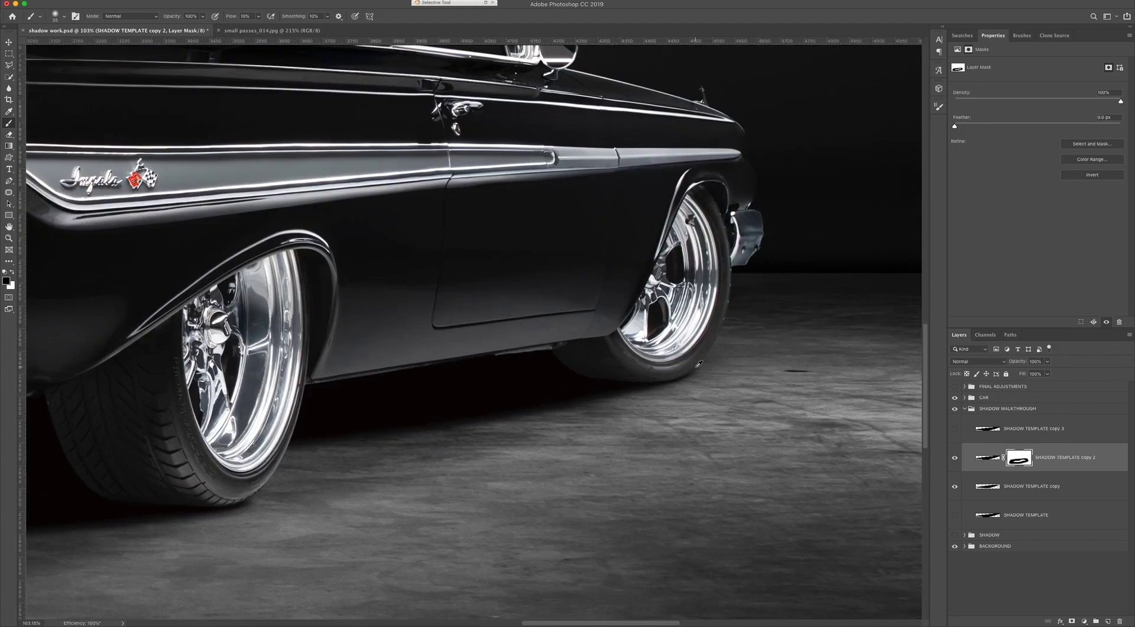
scroll(699, 363, up, 3)
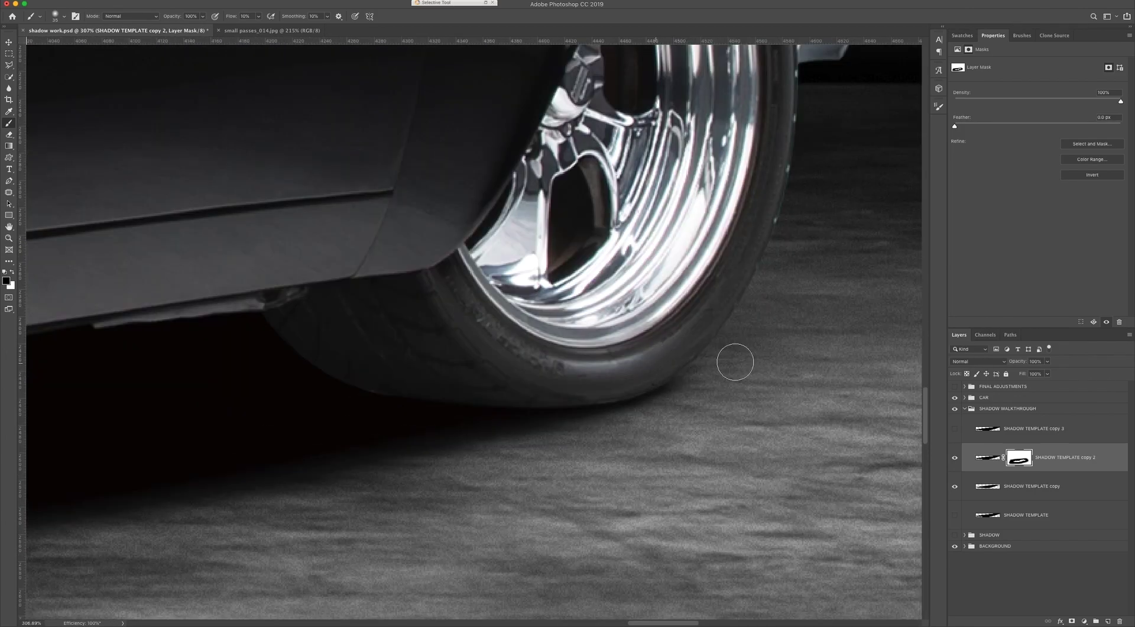
scroll(651, 375, down, 6)
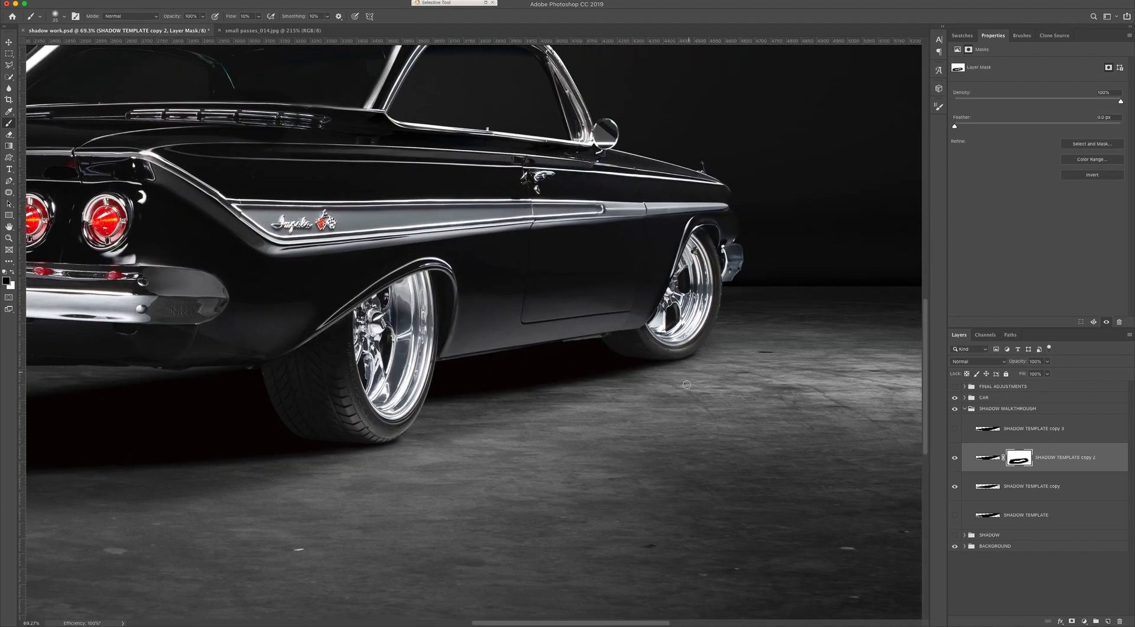
Shrink the white brush and refine the mask along the shadow edge beside the right front tyre.
scroll(678, 359, up, 1)
scroll(658, 368, up, 3)
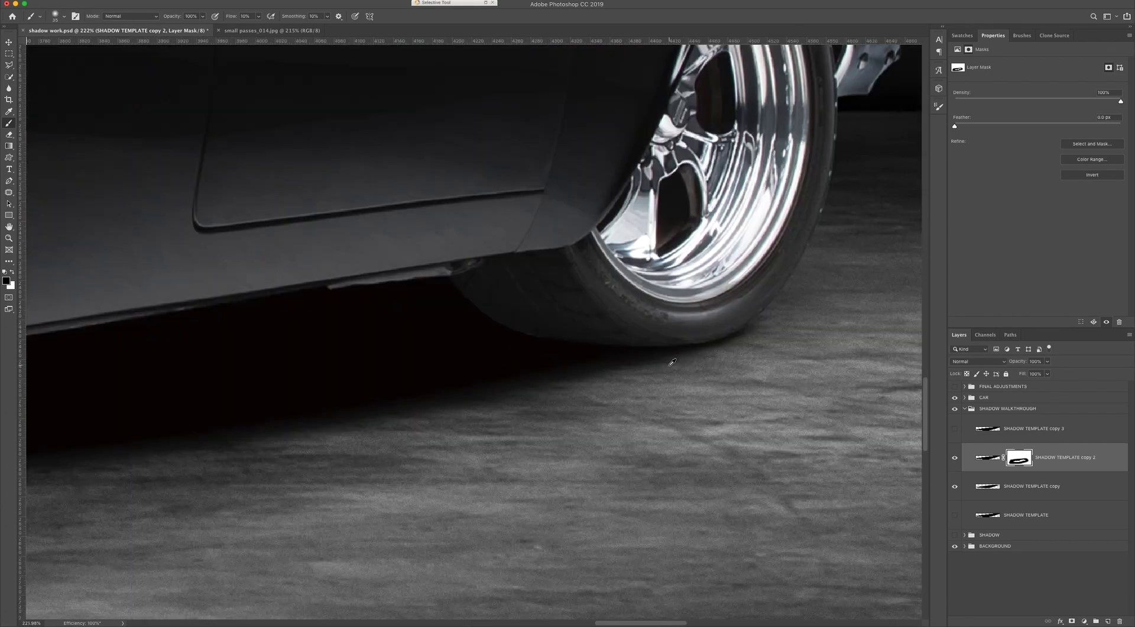
scroll(673, 362, down, 3)
scroll(662, 367, up, 4)
scroll(663, 355, up, 1)
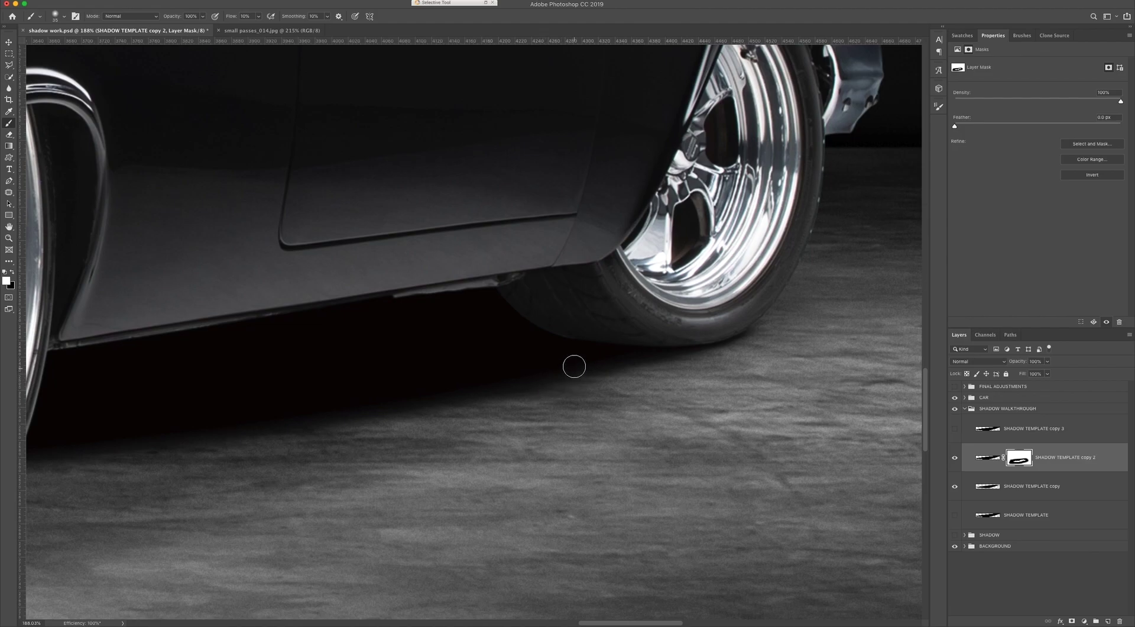
key([)
key([)
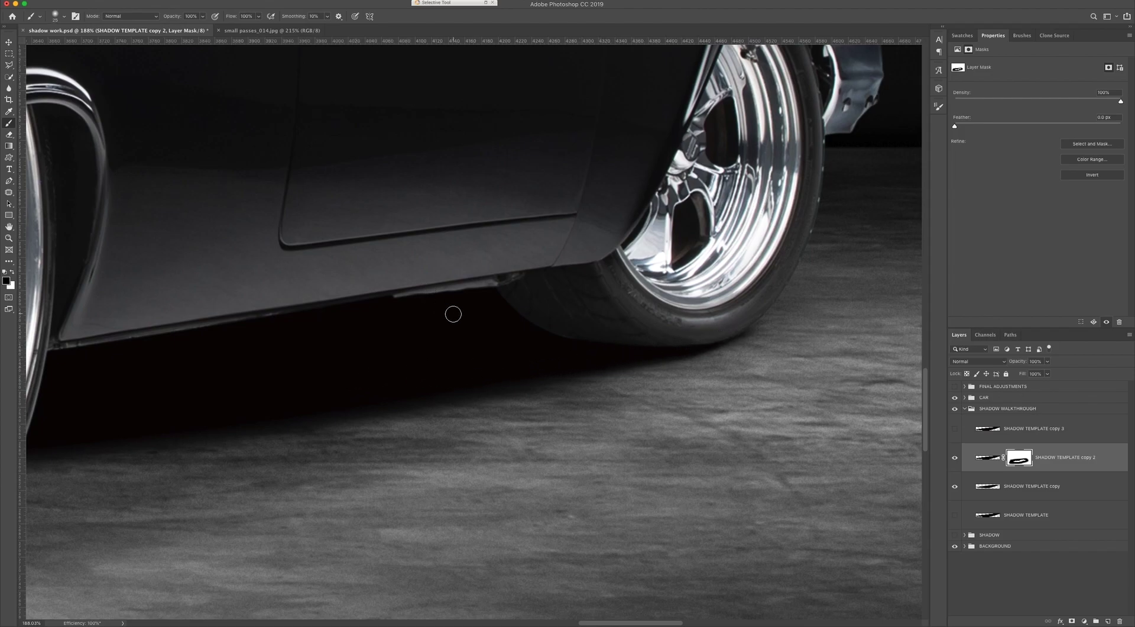
Lower the brush flow to about 18% and paint black on the mask along the shadow edge between the right-side tyres.
click(258, 16)
key(bracketleft)
click(258, 16)
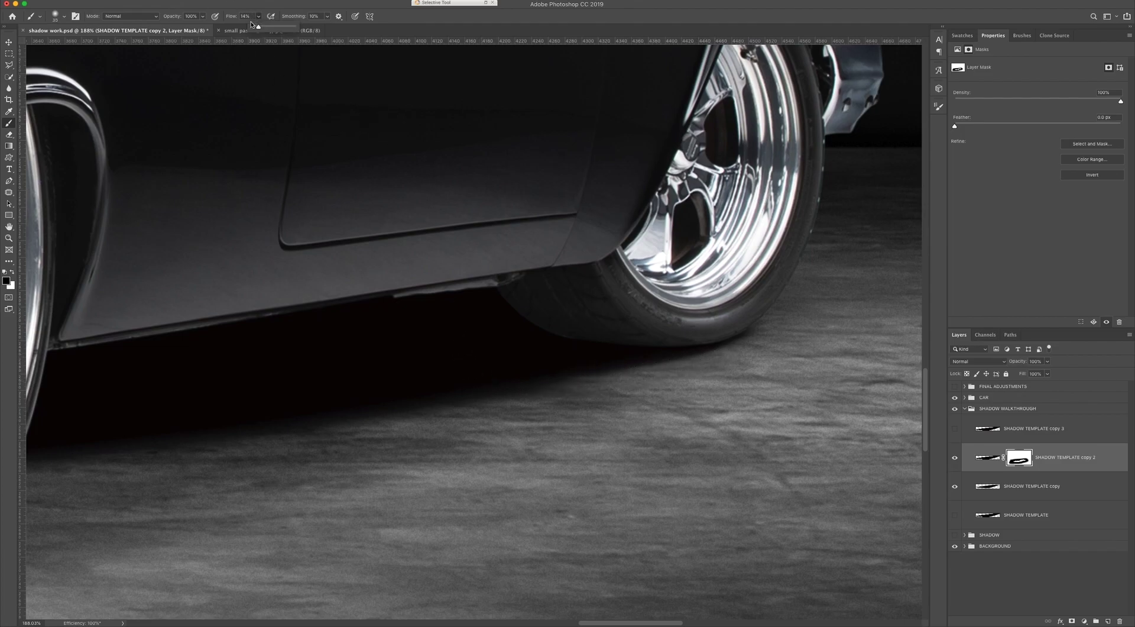
key(bracketleft)
scroll(550, 418, down, 10)
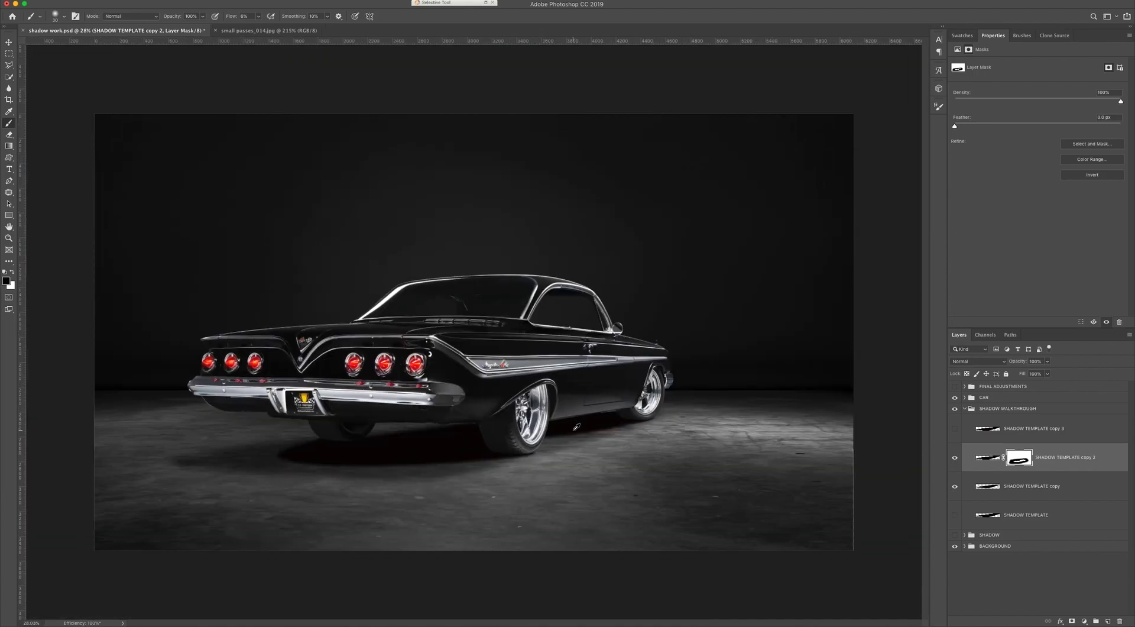
scroll(628, 424, up, 4)
scroll(629, 424, up, 4)
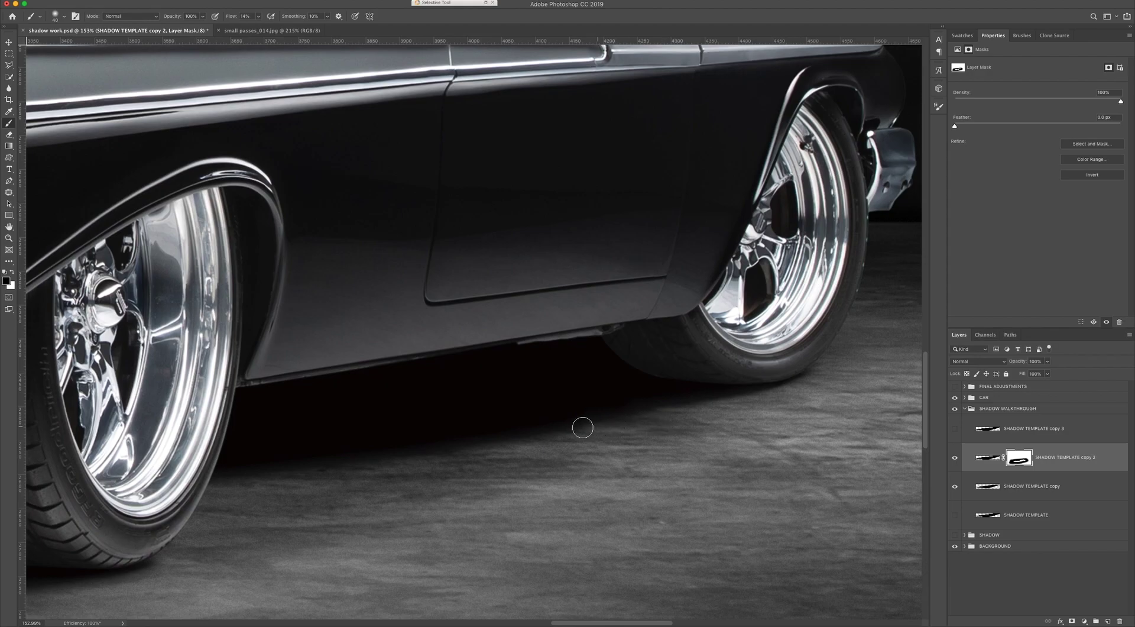
mouse_move(553, 431)
mouse_down()
mouse_move(499, 436)
mouse_move(566, 444)
mouse_up()
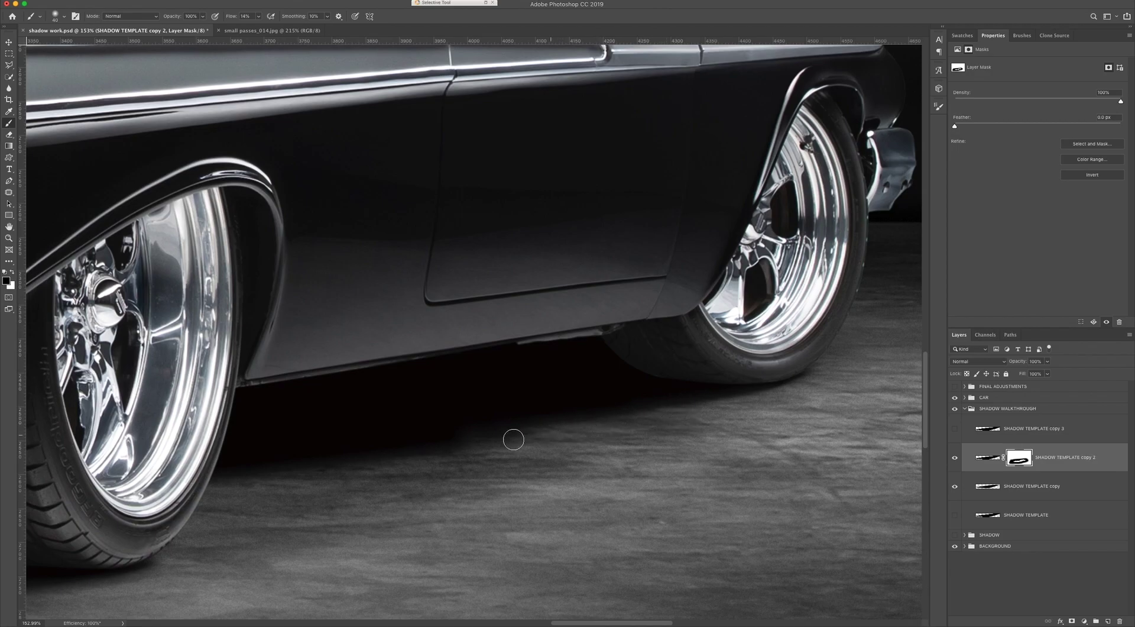
key(super+0)
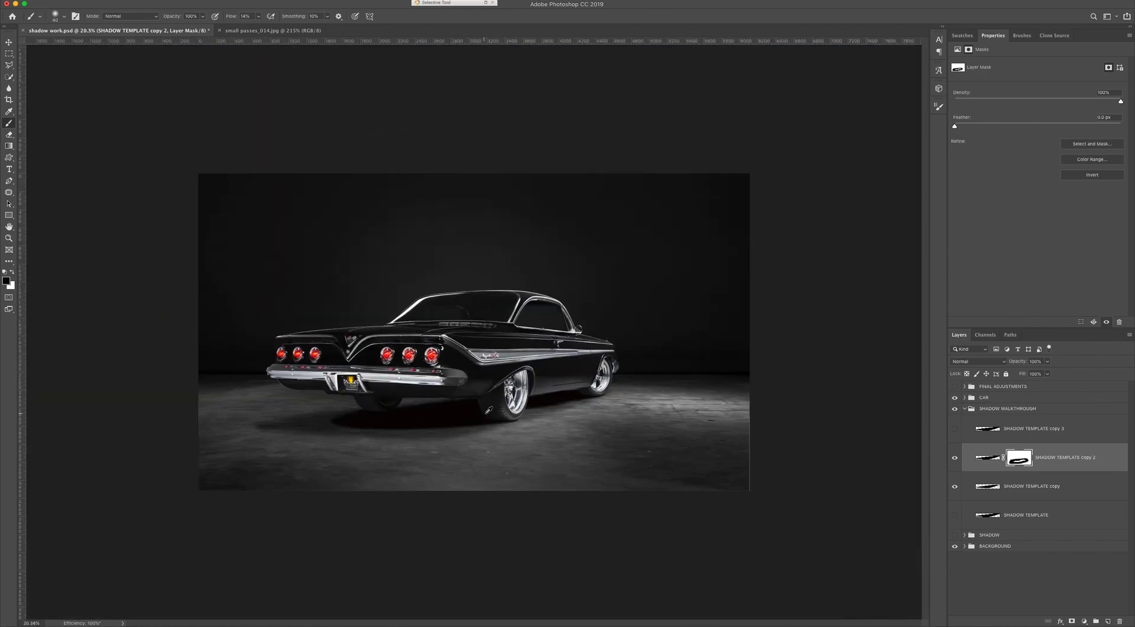
Draw the upper edge of a pen path beneath the car's side, from the right front tyre back to the rear wheel.
scroll(589, 420, up, 5)
key(p)
scroll(704, 447, up, 4)
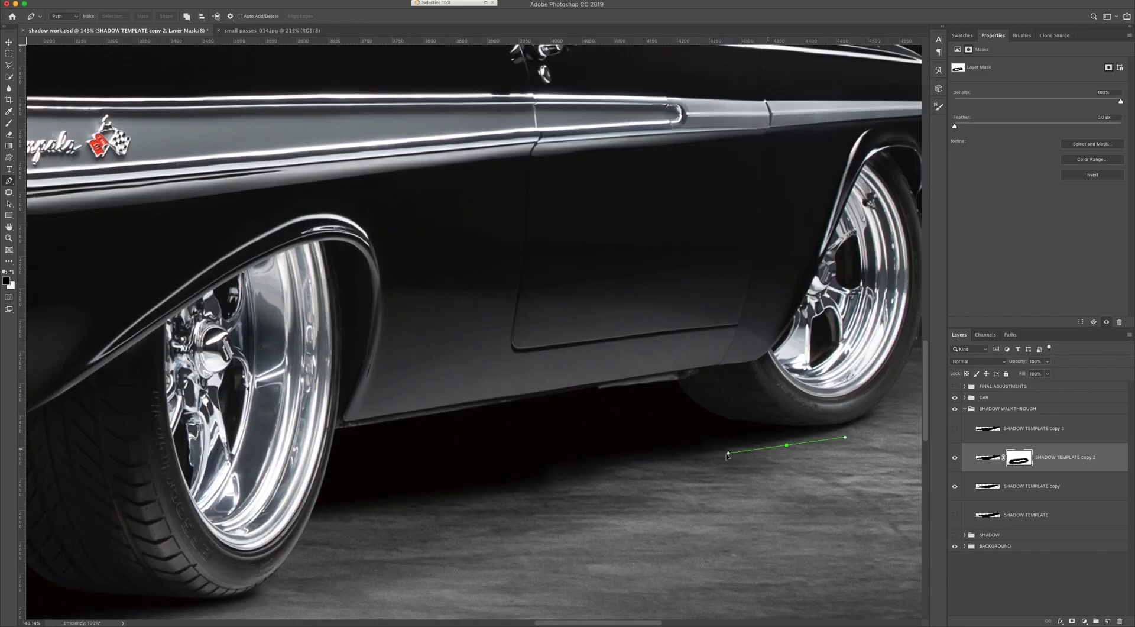
drag(776, 444, 775, 444)
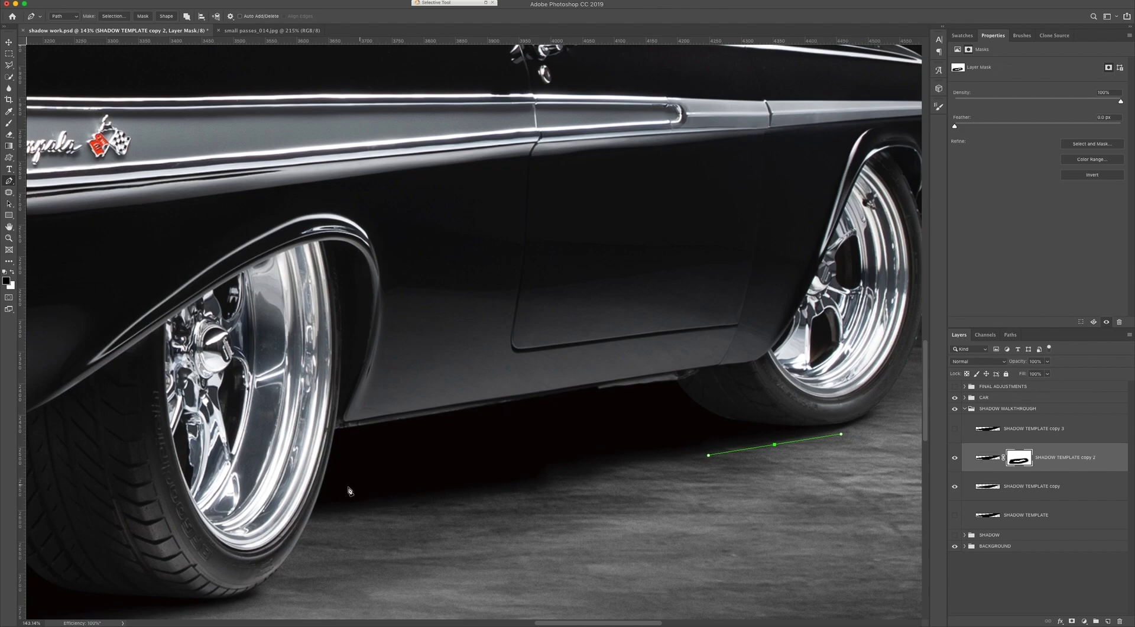
drag(316, 496, 303, 475)
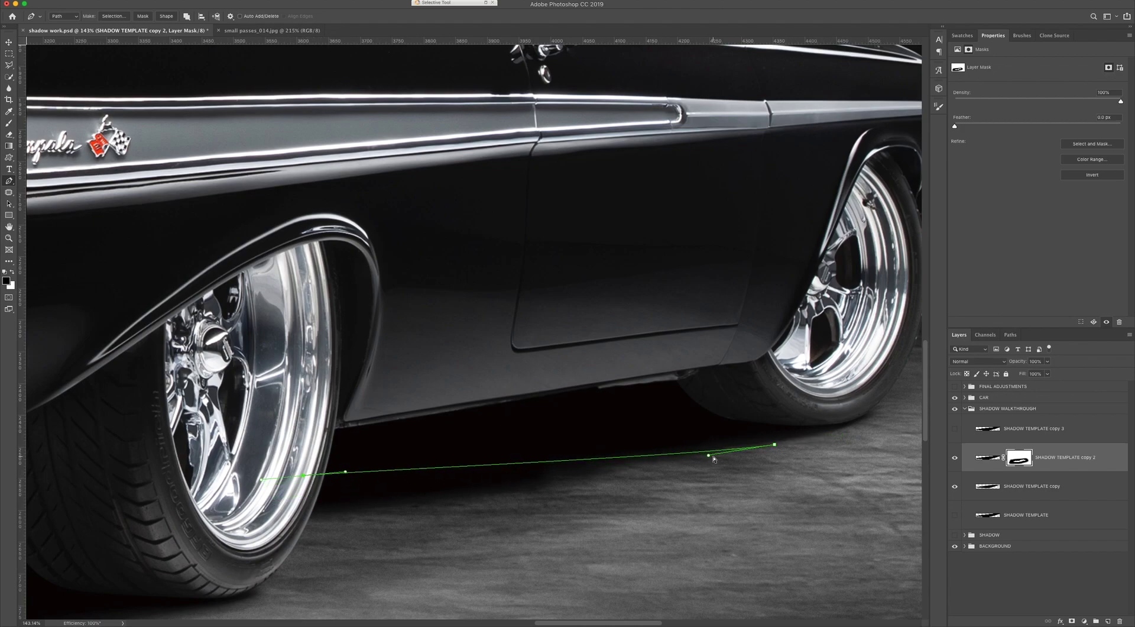
drag(710, 457, 701, 456)
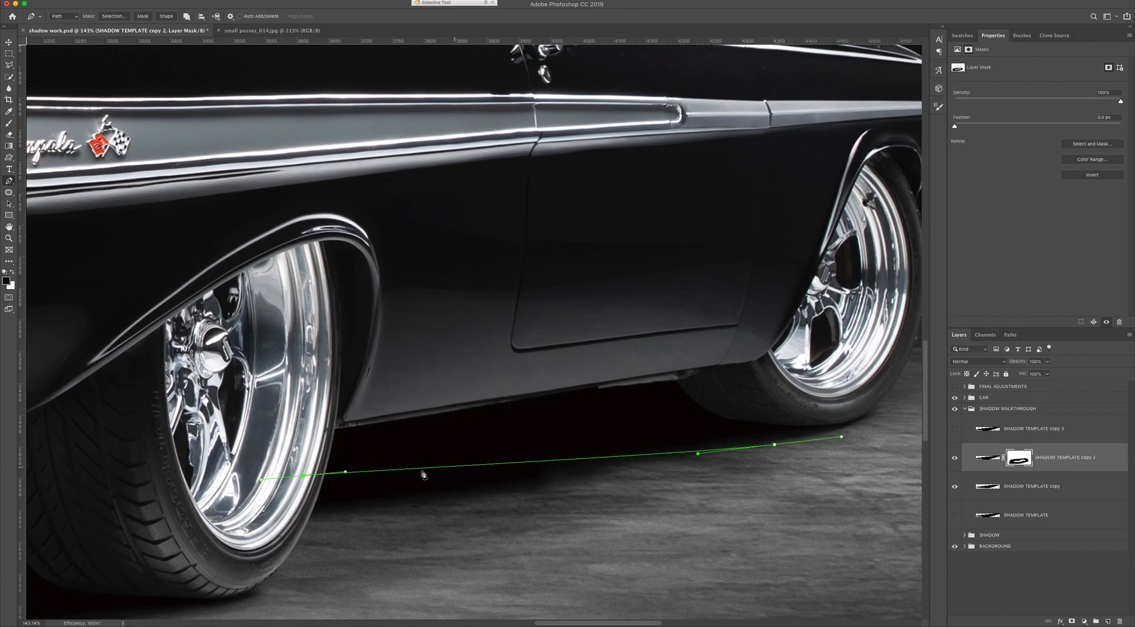
drag(303, 476, 293, 471)
Close the path around the floor area between the tyres and convert it into a selection.
drag(288, 554, 354, 578)
drag(553, 592, 588, 588)
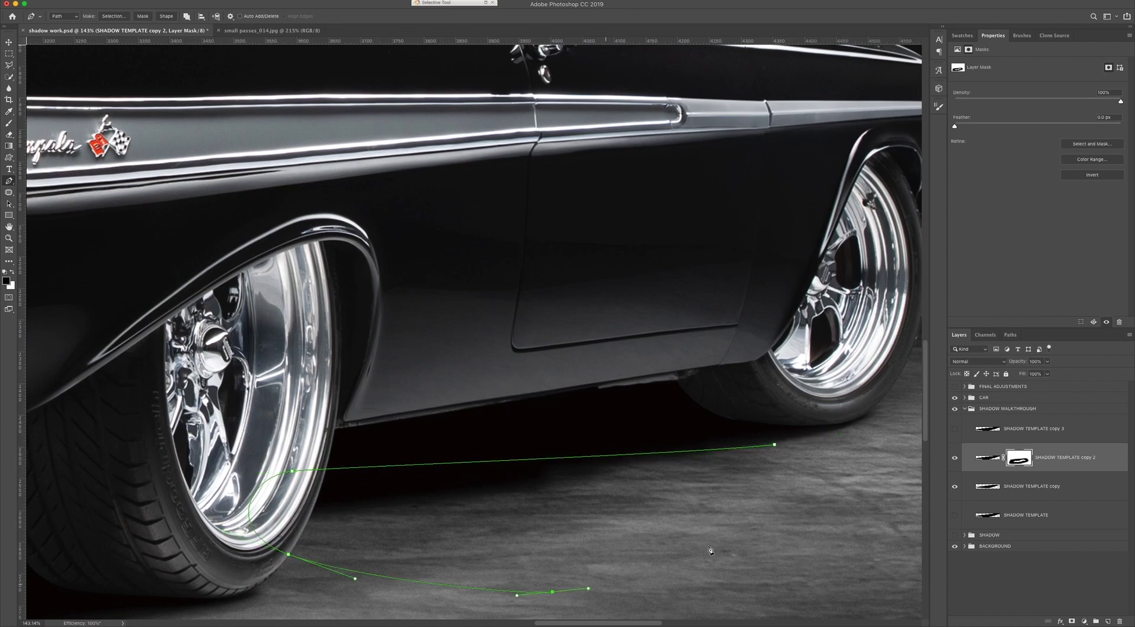
click(813, 467)
right_click(735, 455)
click(769, 495)
key(Return)
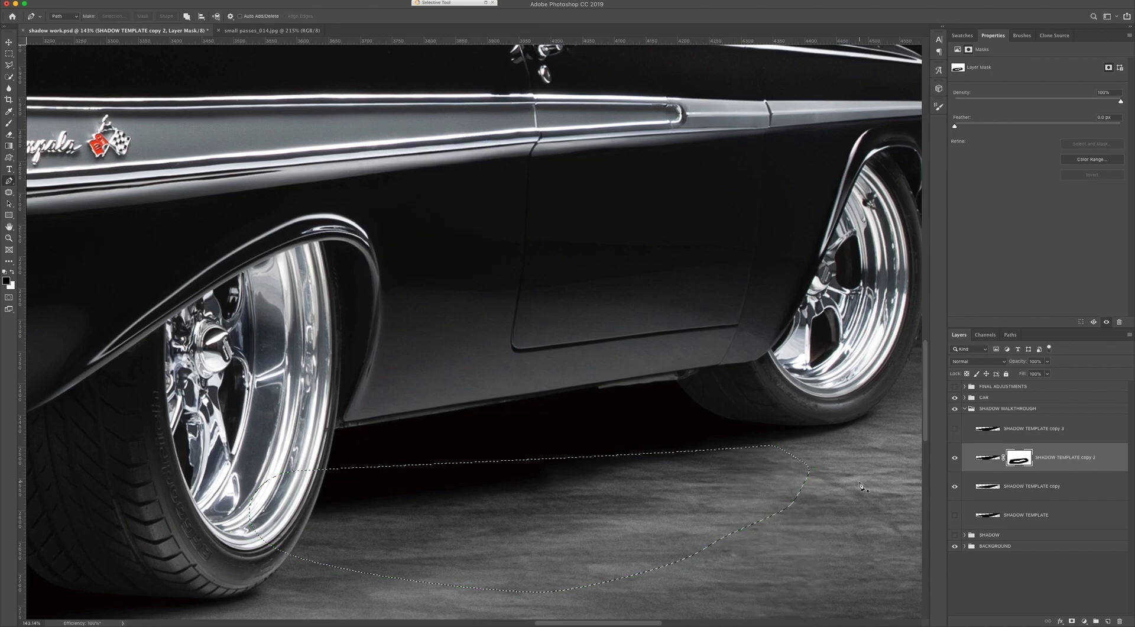
Paint black on the mask inside the selection with an enlarged brush to trim the side shadow, and deselect.
key(b)
key(bracketright)
key(bracketright)
key(bracketright)
key(bracketright)
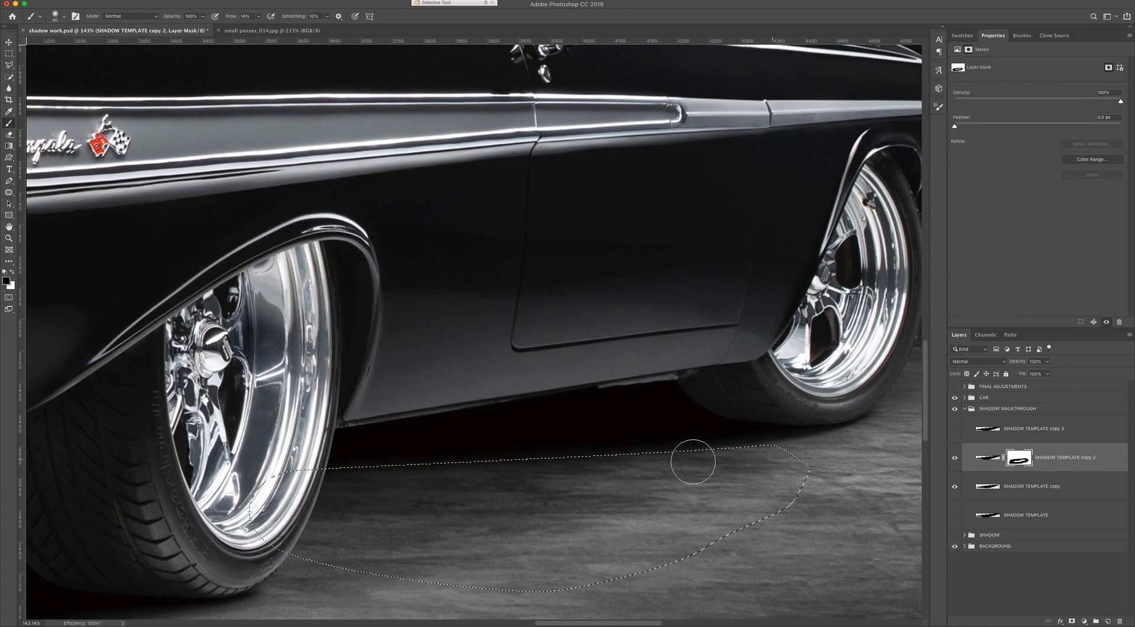
key(super+d)
scroll(451, 482, down, 5)
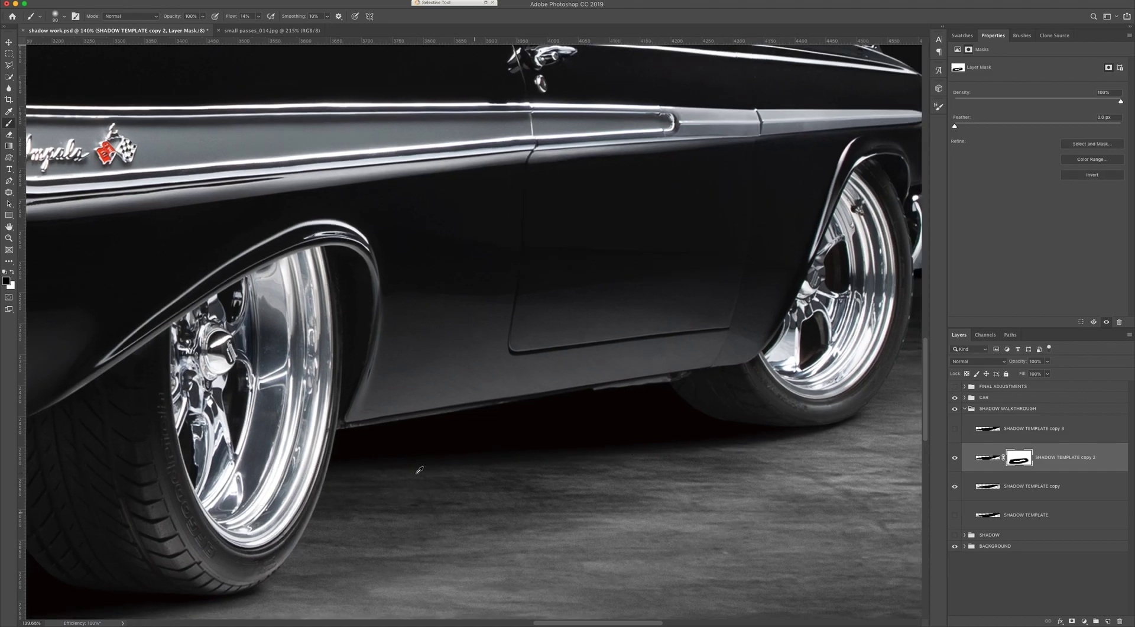
Examine the trimmed shadow edge along the car's side, both up close and against the whole car.
scroll(451, 483, up, 3)
scroll(475, 471, down, 3)
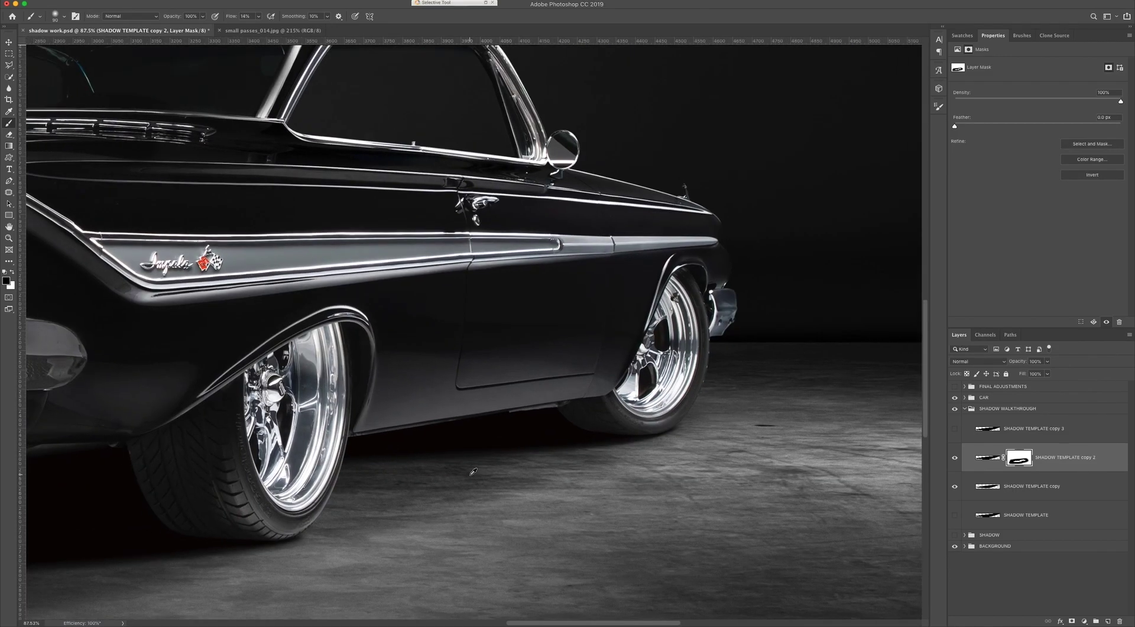
scroll(312, 486, down, 3)
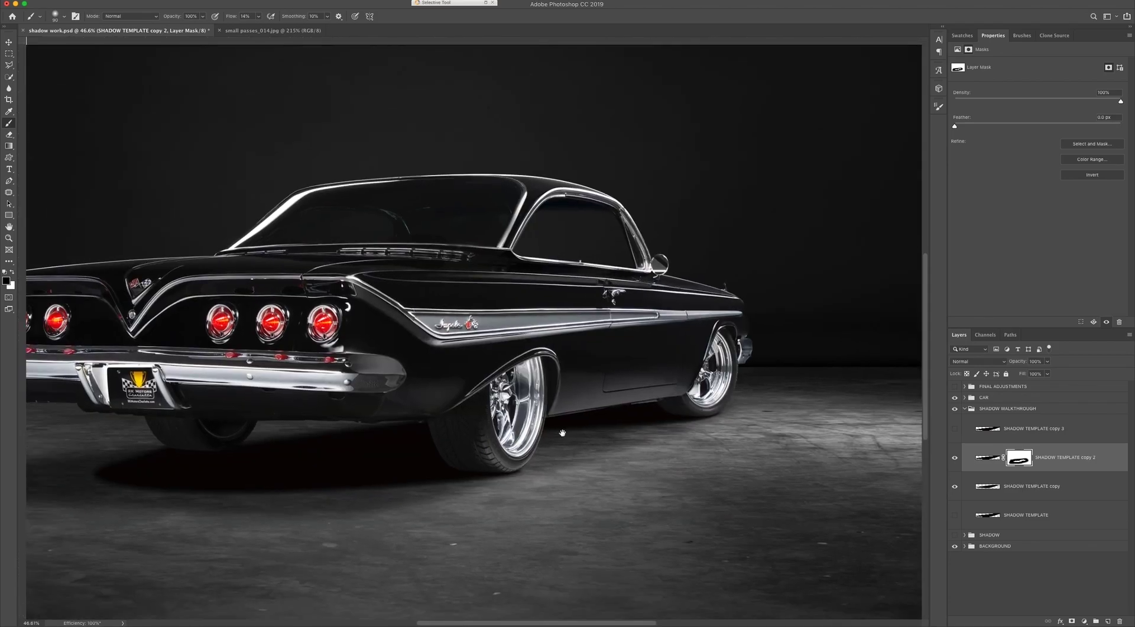
scroll(709, 414, up, 5)
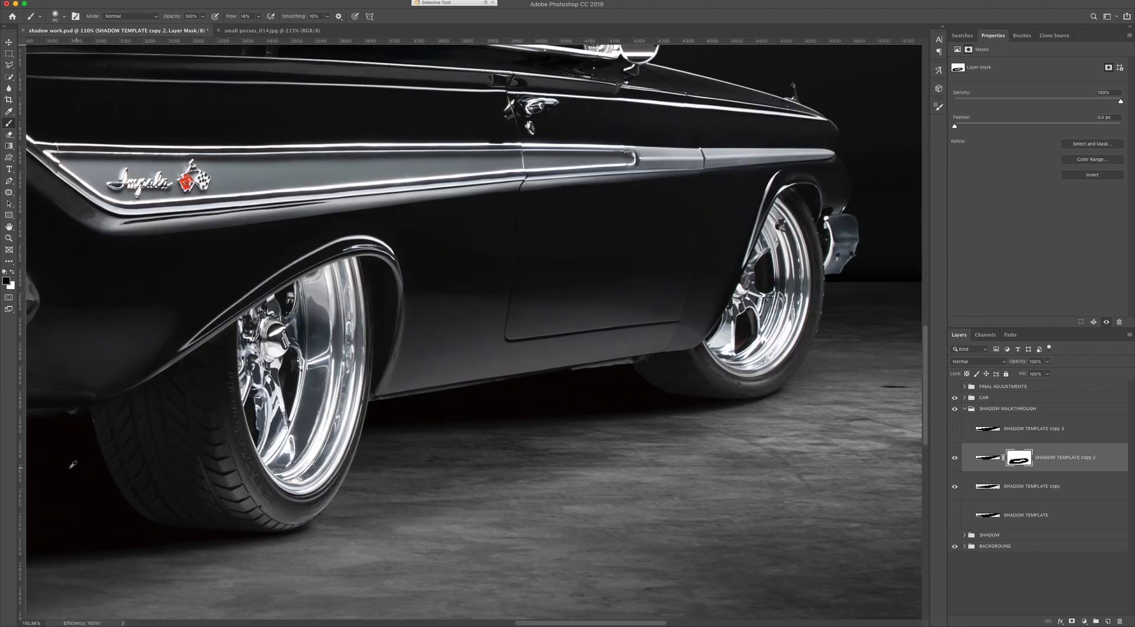
scroll(72, 464, down, 6)
drag(126, 465, 450, 436)
scroll(507, 438, up, 6)
drag(576, 413, 395, 417)
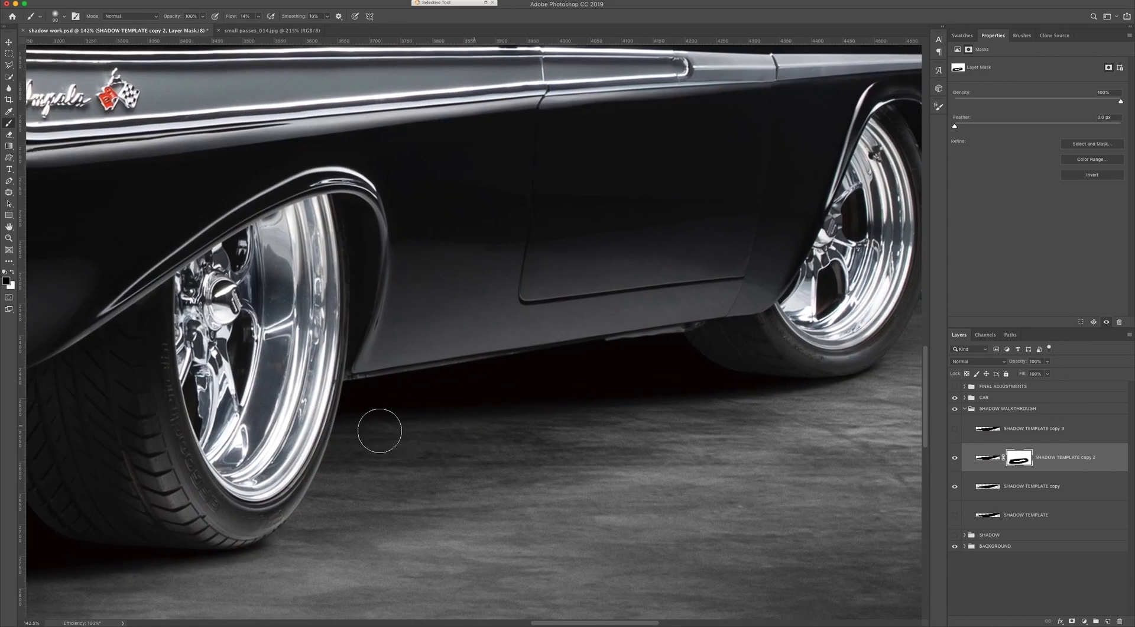
Set the brush flow to about 49%, switch to white and make the shadow copy's layer mask active.
click(259, 16)
drag(292, 31, 281, 33)
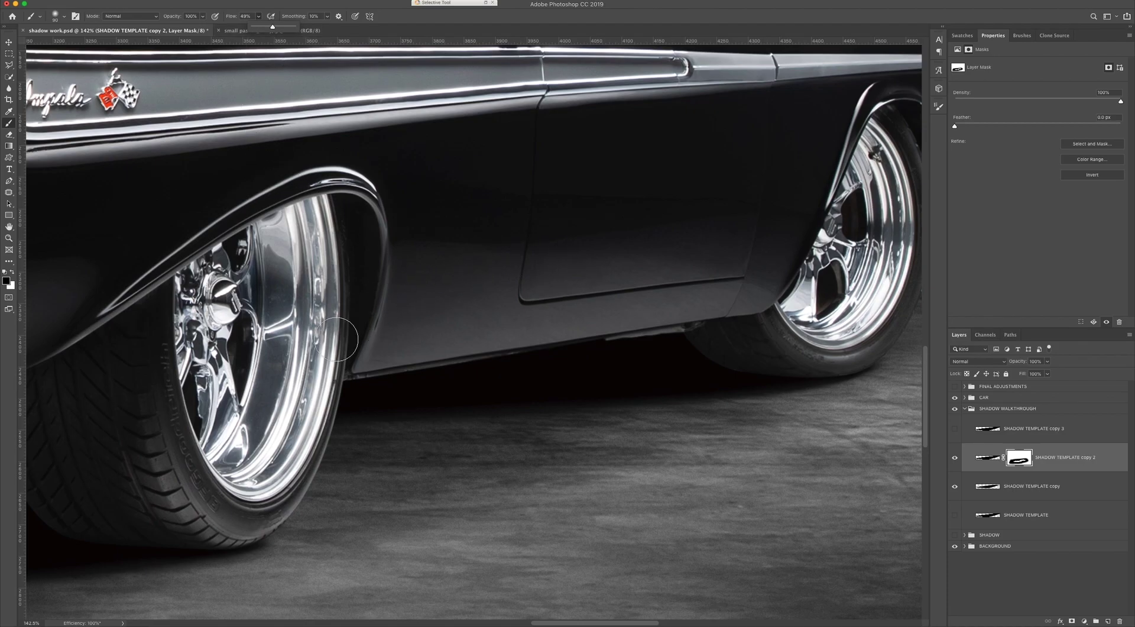
key(x)
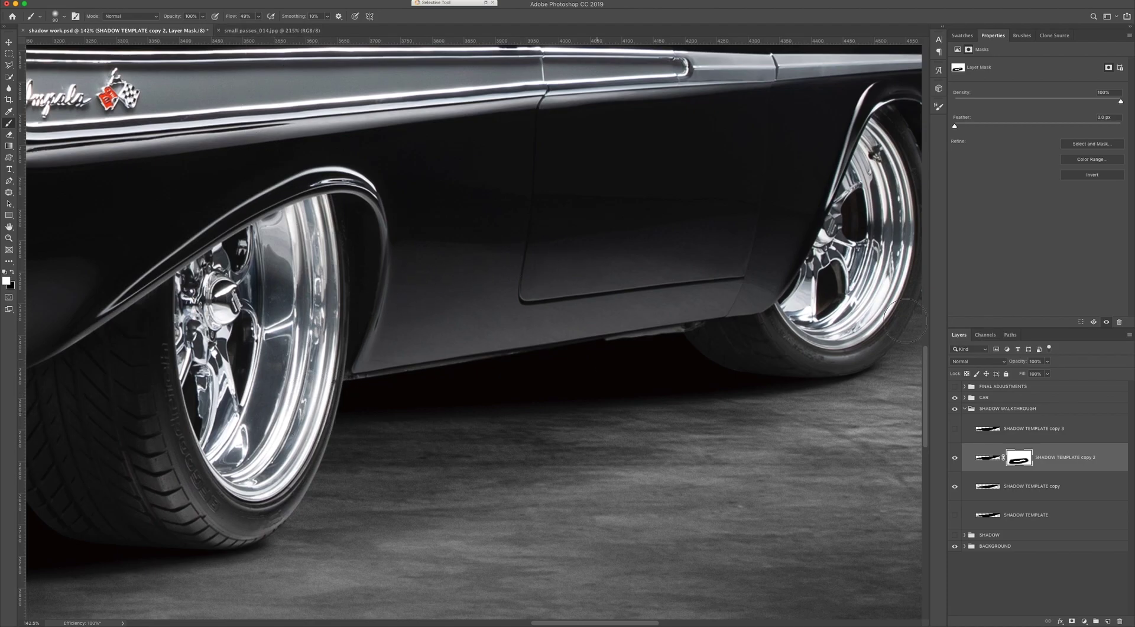
key(super+2)
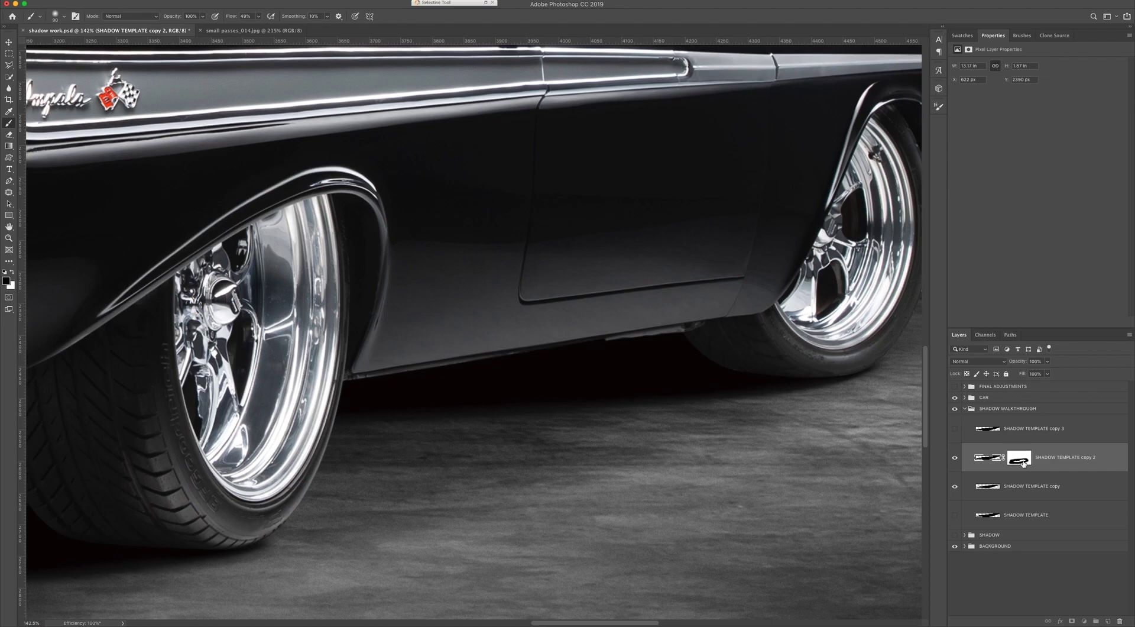
alt+click(1023, 463)
alt+click(1023, 463)
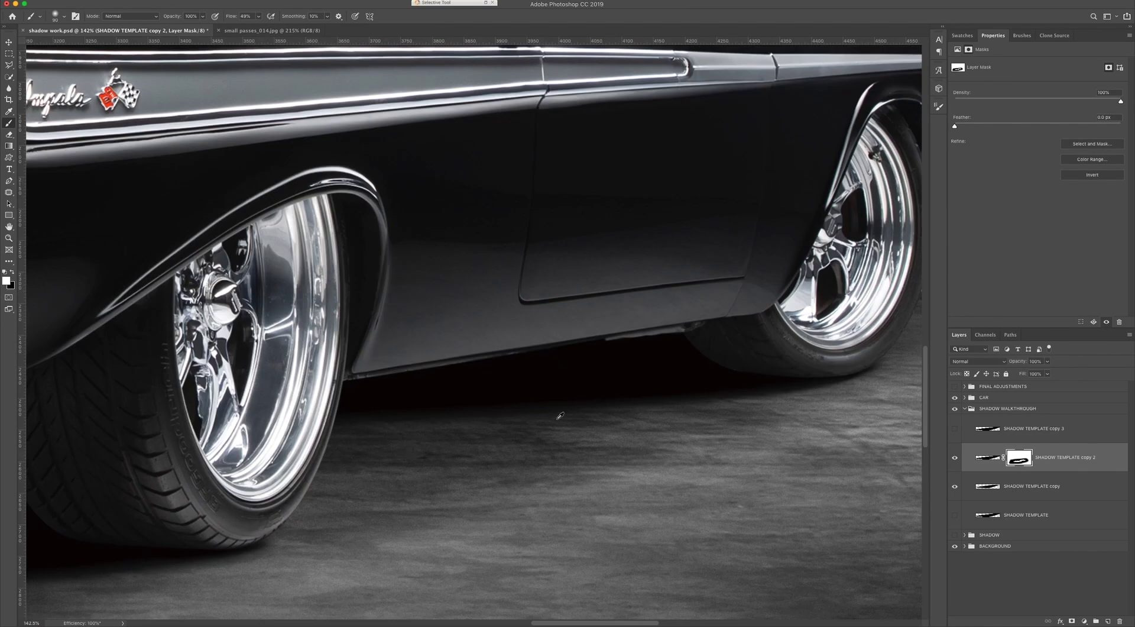
Lower the brush flow to 12% and paint white with a larger brush along the shadow edge beneath the car's side.
key(bracketright)
key(bracketright)
key(bracketright)
click(259, 16)
key(bracketleft)
click(334, 427)
key(bracketright)
mouse_move(312, 424)
mouse_down()
mouse_move(472, 404)
mouse_move(580, 371)
mouse_up()
Build up the soft side shadow with long white strokes from the right rear tyre towards the front tyre.
key(bracketright)
key(bracketright)
key(bracketright)
key(bracketleft)
mouse_move(313, 421)
mouse_down()
mouse_move(406, 398)
mouse_move(497, 398)
mouse_move(629, 357)
mouse_up()
drag(331, 420, 642, 346)
Paint the front end of the side shadow back in near the right front tyre with progressively smaller white brushes.
key(bracketleft)
drag(534, 388, 655, 374)
key(bracketleft)
mouse_move(601, 400)
mouse_down()
mouse_move(722, 364)
mouse_move(768, 330)
mouse_move(675, 373)
mouse_move(706, 364)
mouse_move(776, 310)
mouse_move(672, 382)
mouse_move(836, 365)
mouse_move(519, 417)
mouse_move(732, 364)
mouse_move(607, 394)
mouse_move(330, 428)
mouse_move(626, 396)
mouse_move(753, 357)
mouse_up()
key(bracketleft)
scroll(665, 335, down, 5)
scroll(667, 340, down, 4)
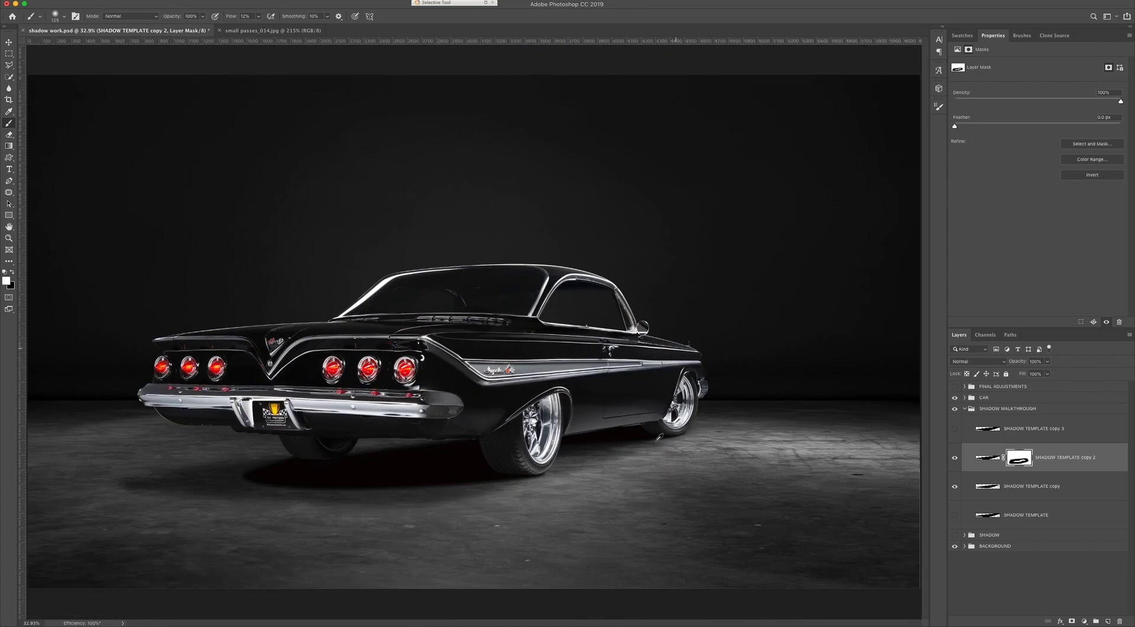
Enlarge the white brush and feather the shadow on the mask next to the right rear tyre.
scroll(635, 449, up, 5)
scroll(635, 449, up, 3)
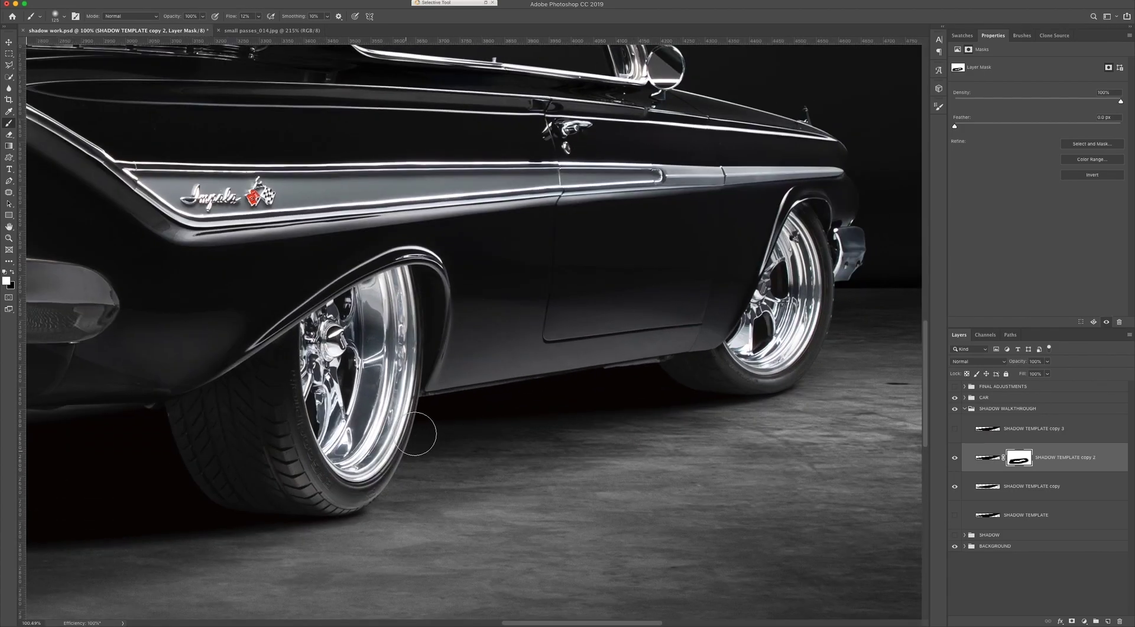
key(bracketright)
key(bracketright)
key(bracketleft)
drag(304, 442, 515, 386)
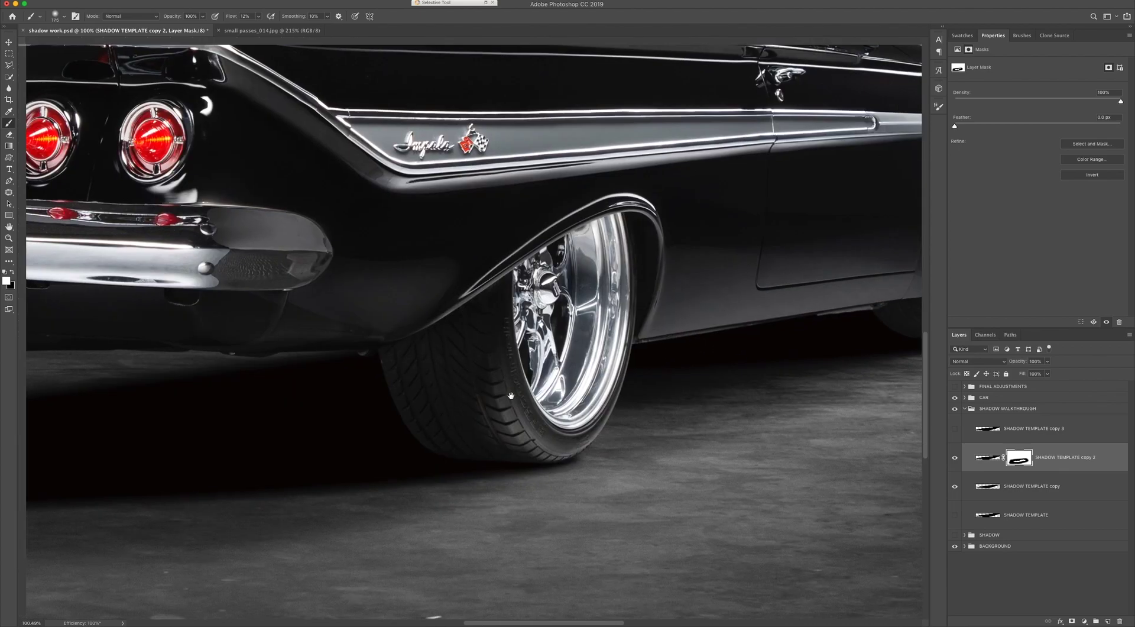
Examine the blended shadow from the right front tyre back to the area beneath the rear bumper.
scroll(463, 419, down, 5)
scroll(464, 419, up, 3)
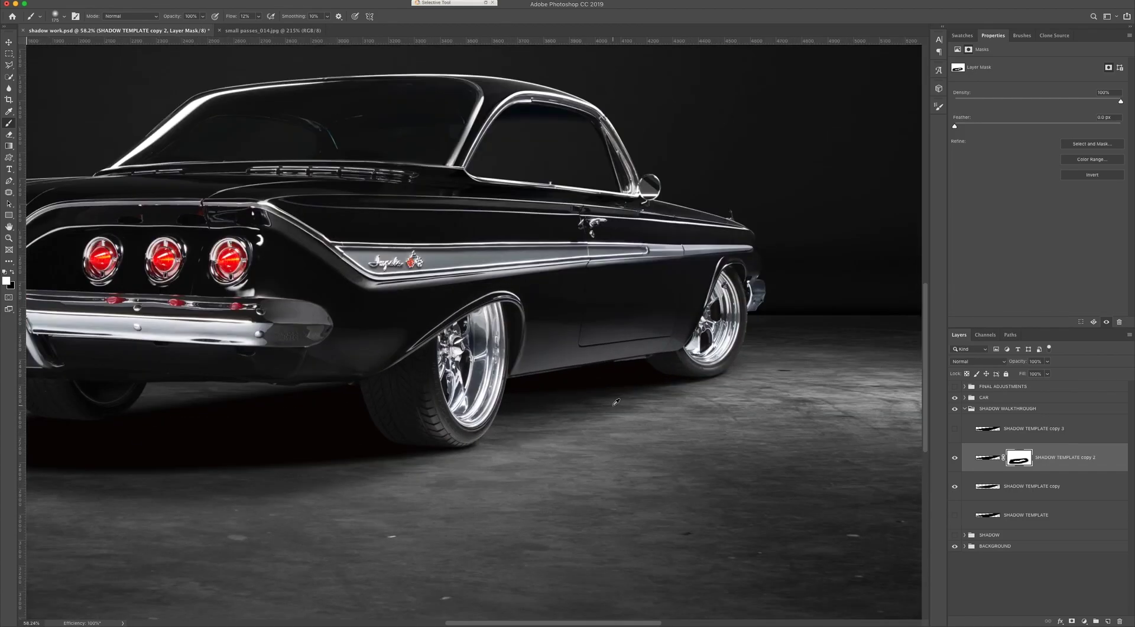
scroll(660, 384, up, 6)
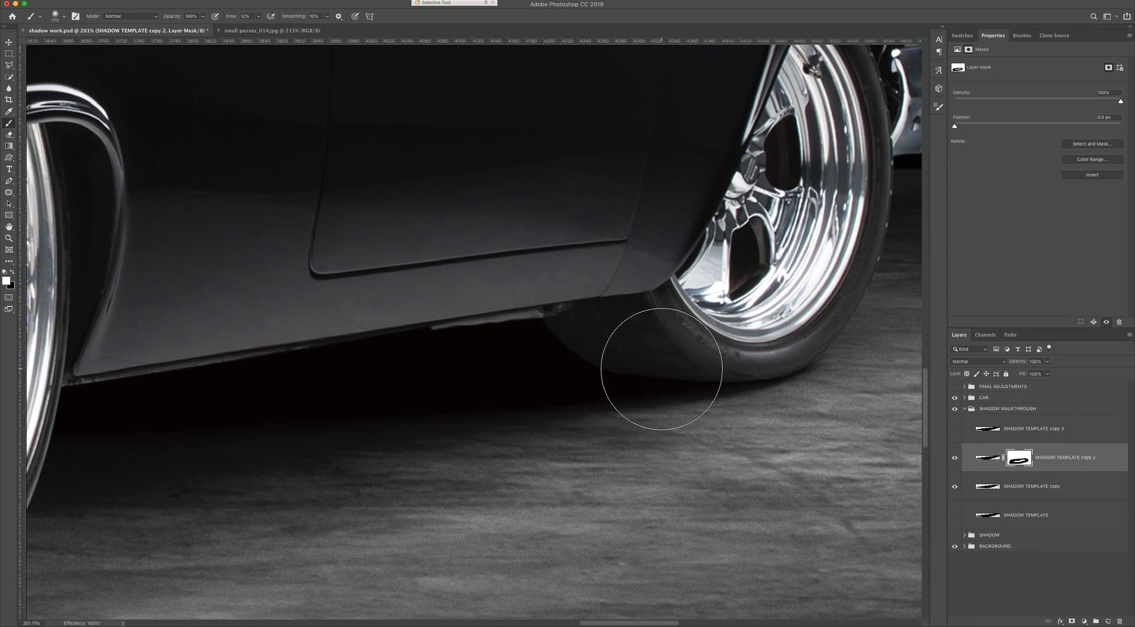
scroll(641, 366, down, 3)
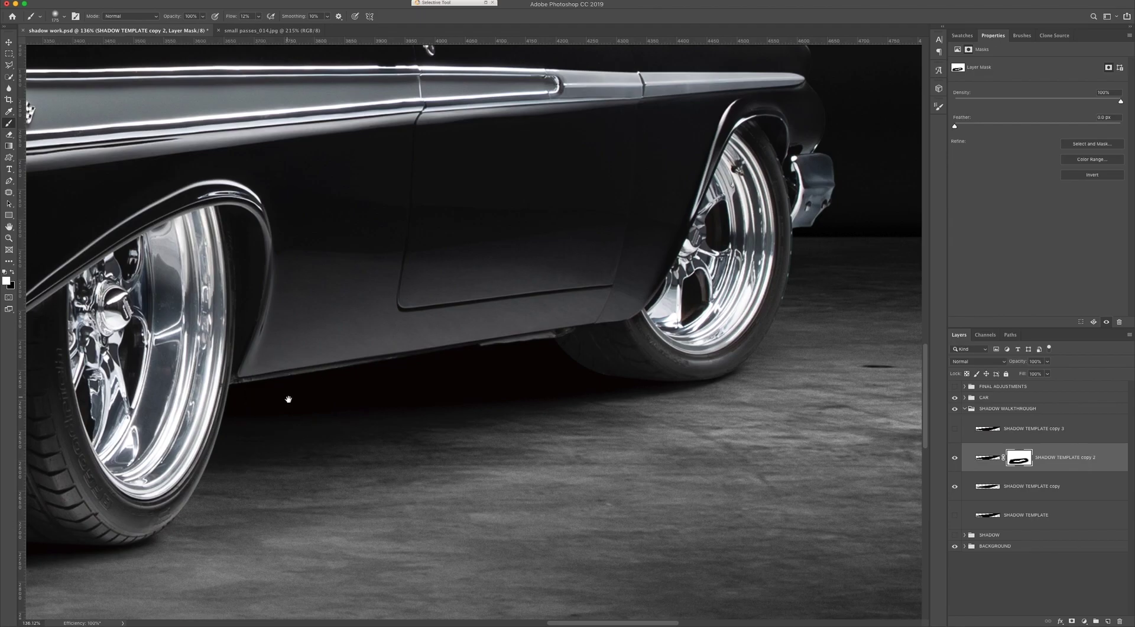
drag(289, 399, 631, 334)
mouse_move(328, 411)
mouse_down()
mouse_move(451, 385)
mouse_move(562, 385)
mouse_up()
scroll(435, 390, down, 2)
drag(560, 395, 380, 434)
drag(282, 398, 488, 381)
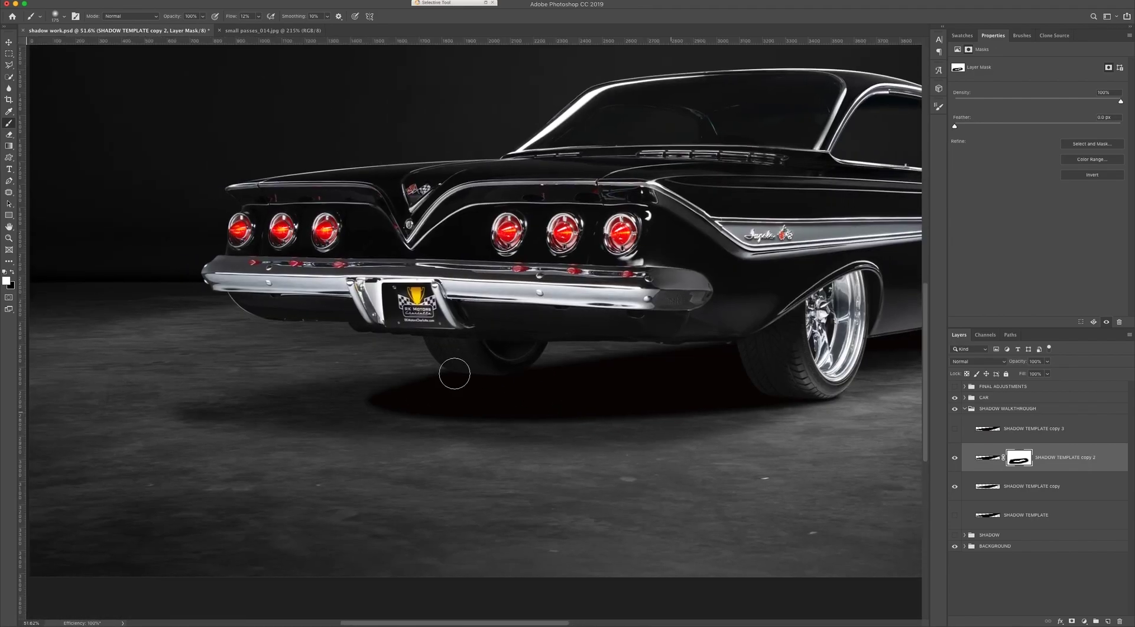
Lower the brush flow to 3% and paint white with a larger soft brush along the shadow edge behind the rear bumper.
click(258, 18)
key(bracketright)
key(bracketright)
key(bracketleft)
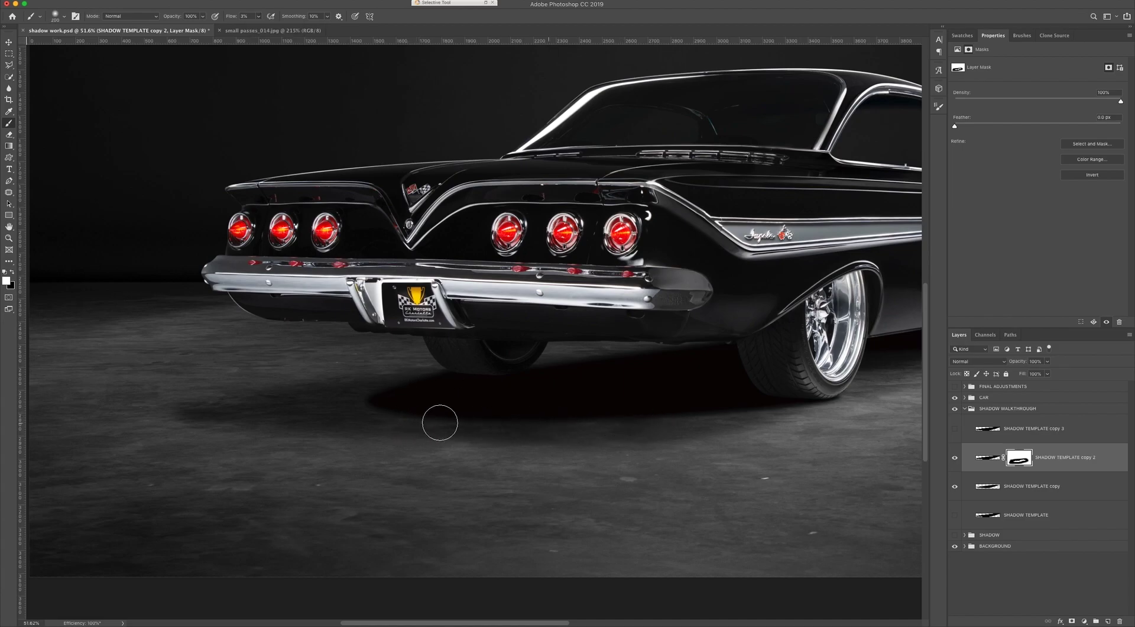
key(bracketright)
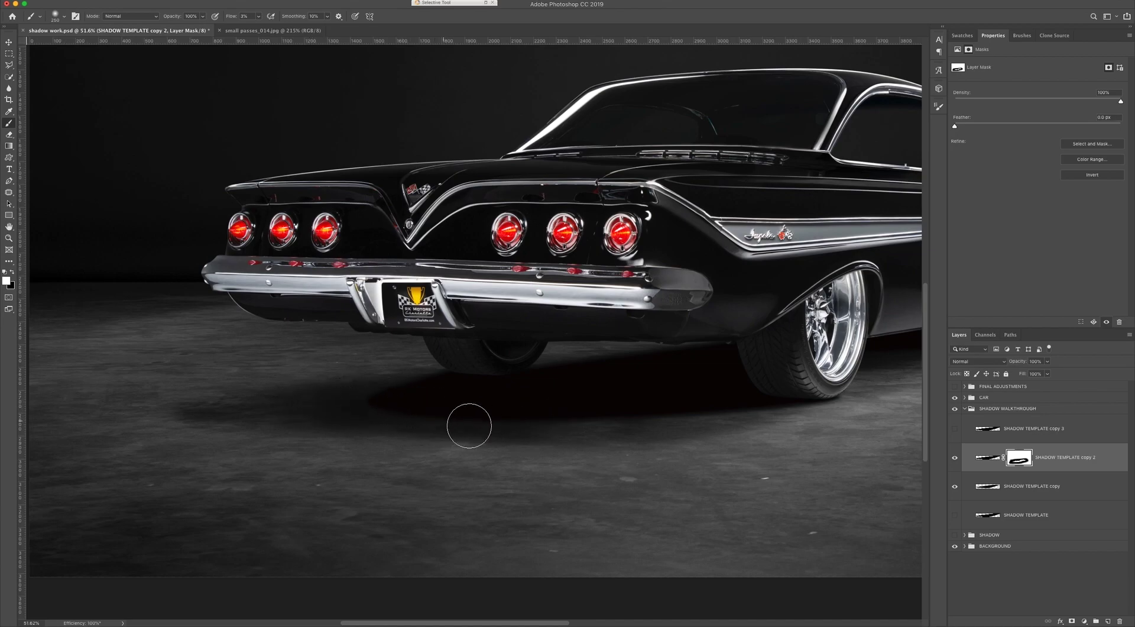
key(bracketleft)
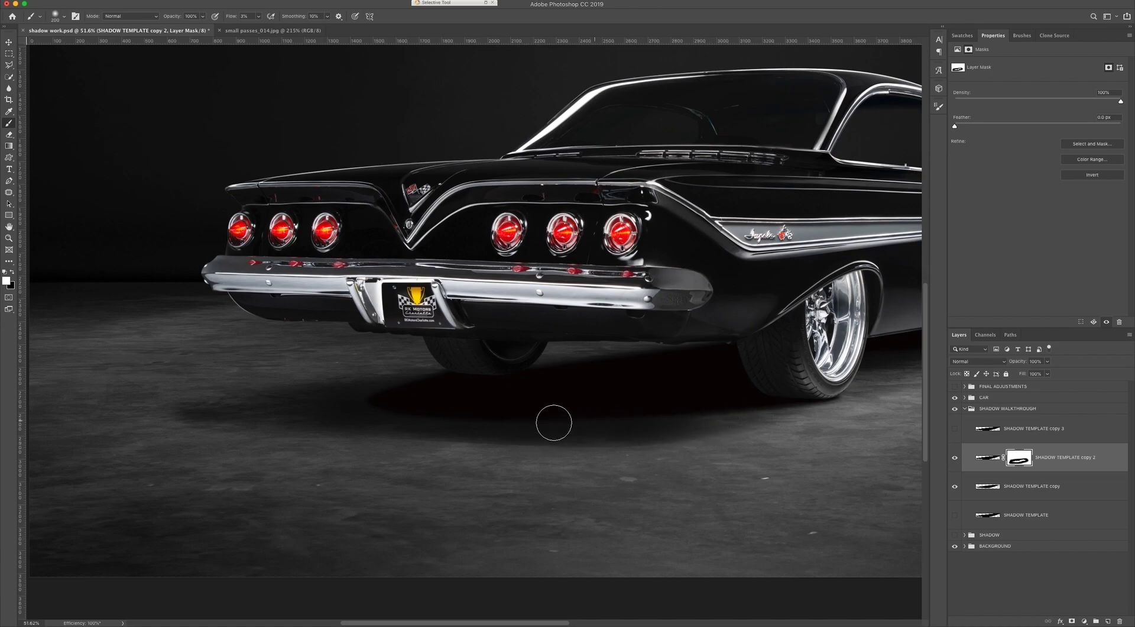
Blend the outer end and front edge of the rear shadow with soft white strokes, varying the brush size.
key(bracketright)
mouse_move(391, 414)
mouse_down()
mouse_move(420, 406)
mouse_move(383, 406)
mouse_up()
key(bracketright)
key(bracketleft)
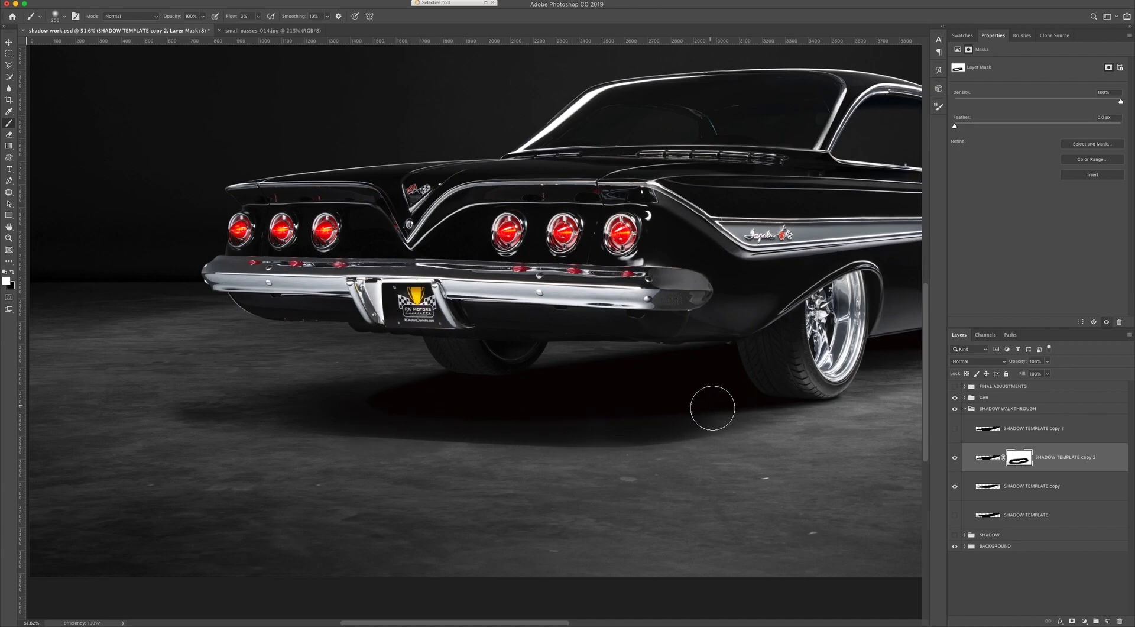
Touch up the rear shadow's edge on the mask with soft white strokes, varying the brush size.
key(bracketleft)
key(bracketright)
key(bracketleft)
key(bracketright)
scroll(570, 413, down, 8)
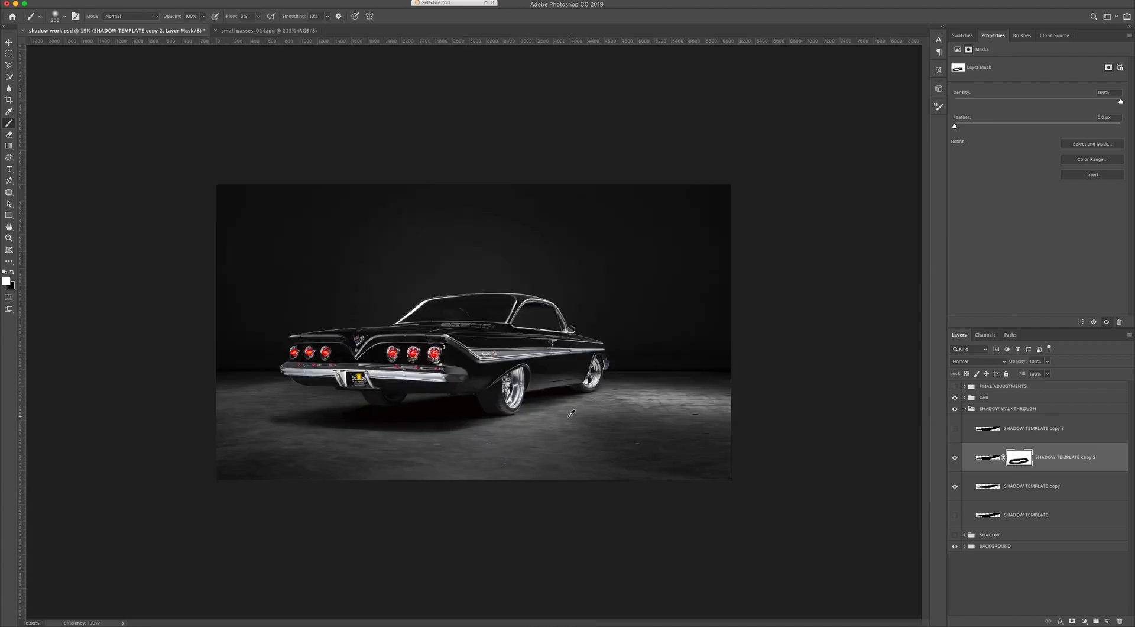
scroll(424, 442, up, 6)
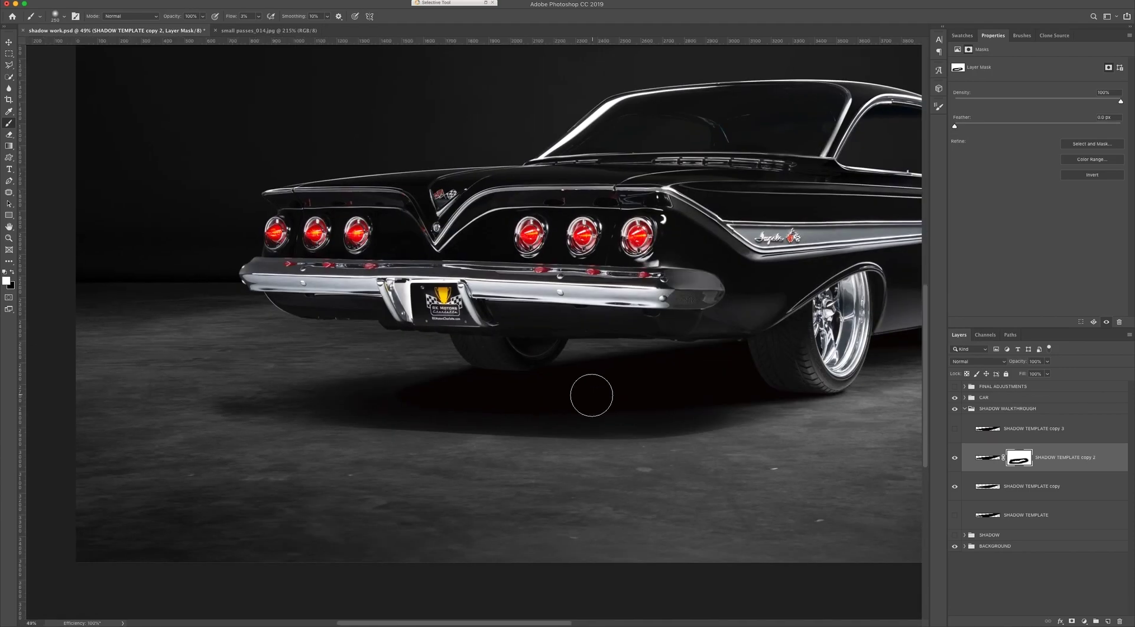
drag(710, 348, 590, 354)
Paint black on the mask at 28% flow with a large soft brush to fade the shadow's outer edge behind the rear bumper.
key(x)
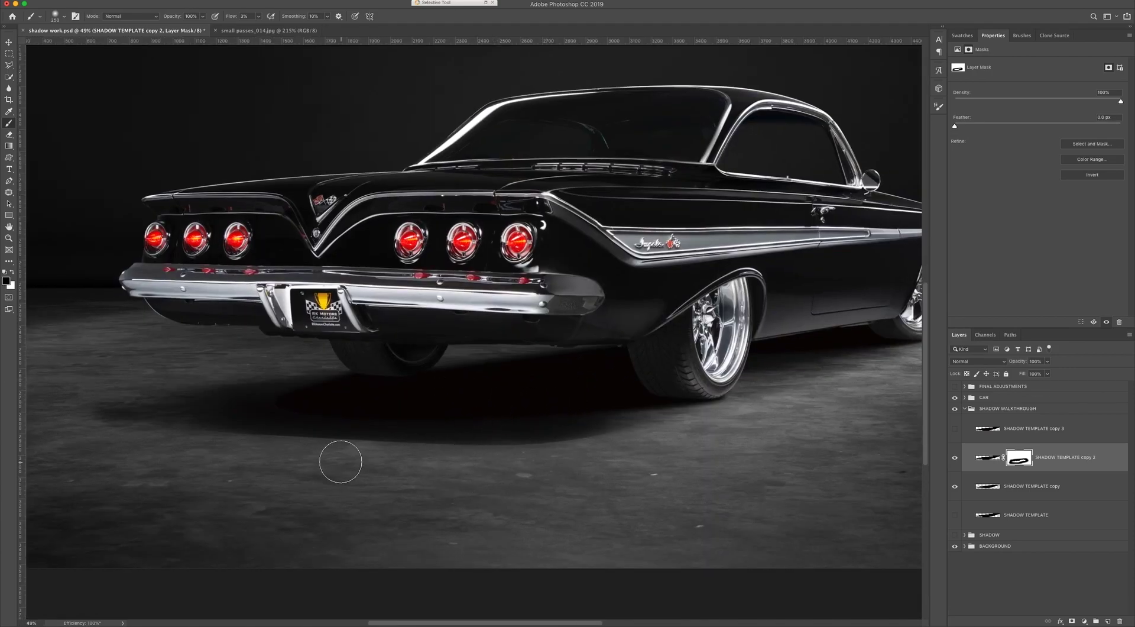
key(bracketleft)
click(259, 17)
key(bracketright)
key(bracketright)
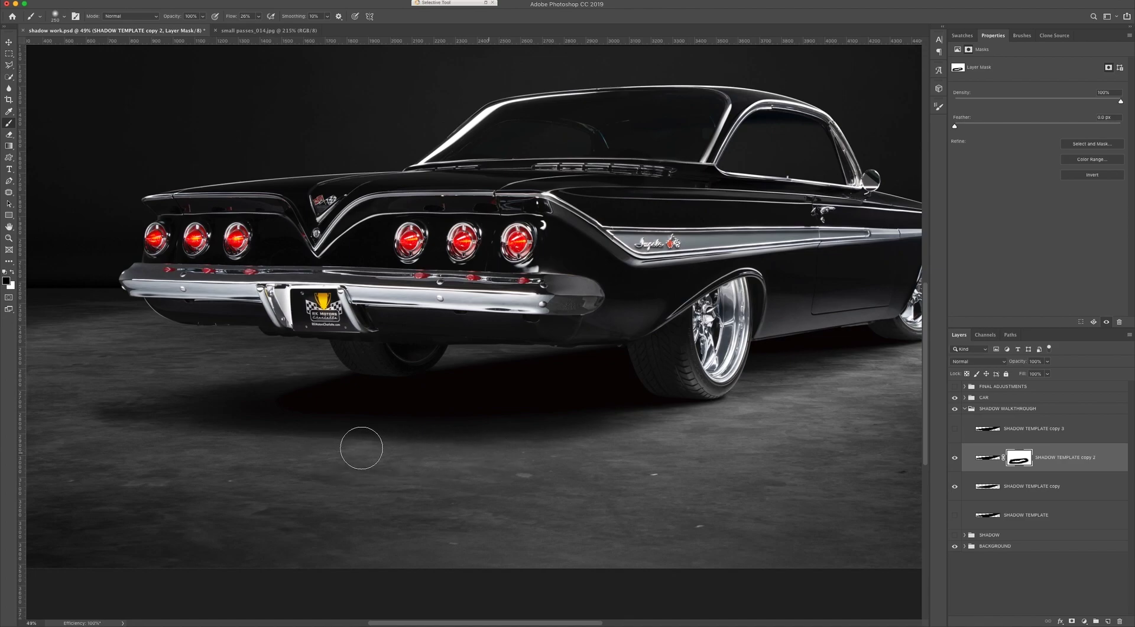
key(bracketright)
key(bracketright)
key(bracketright)
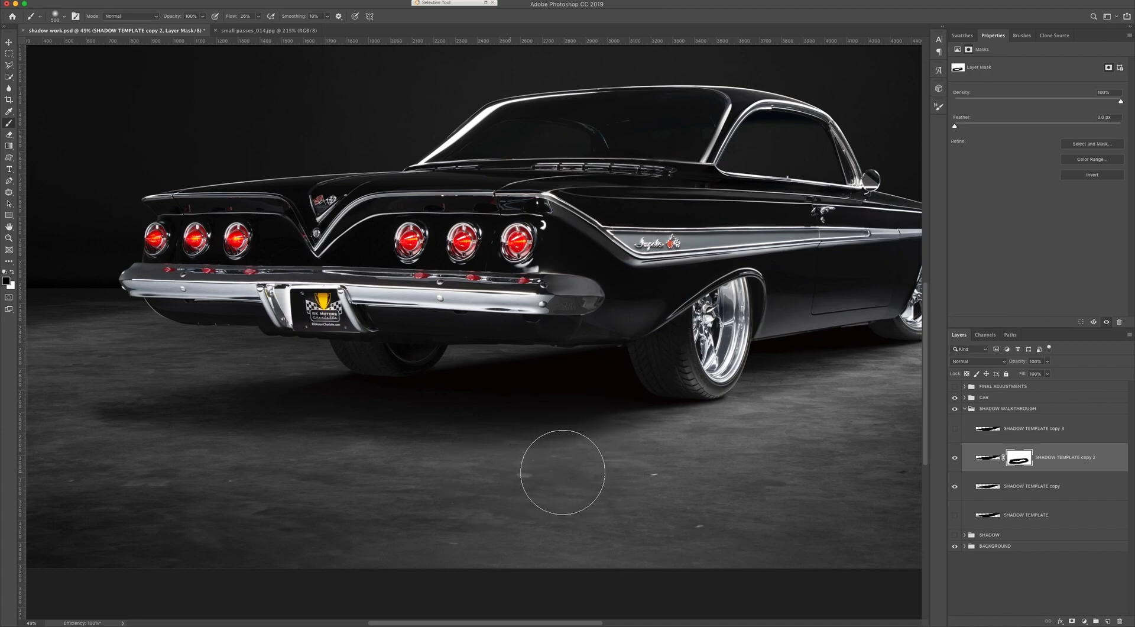
key(bracketleft)
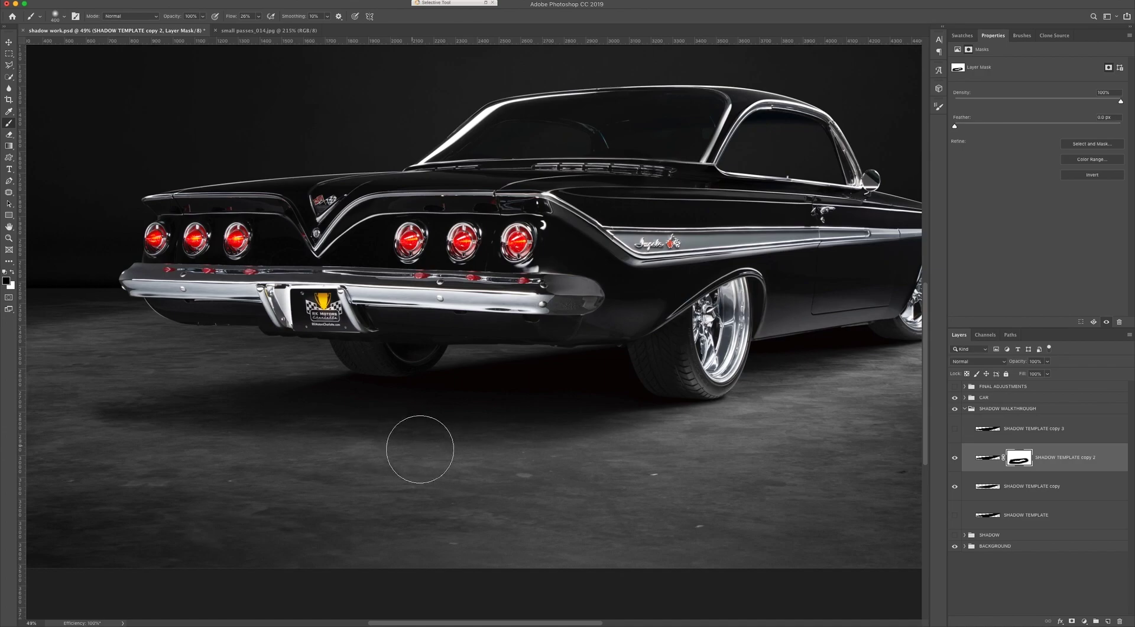
Shrink the brush, raise its flow to 100% and retouch the mask where the shadow meets the left rear tyre.
scroll(668, 391, down, 2)
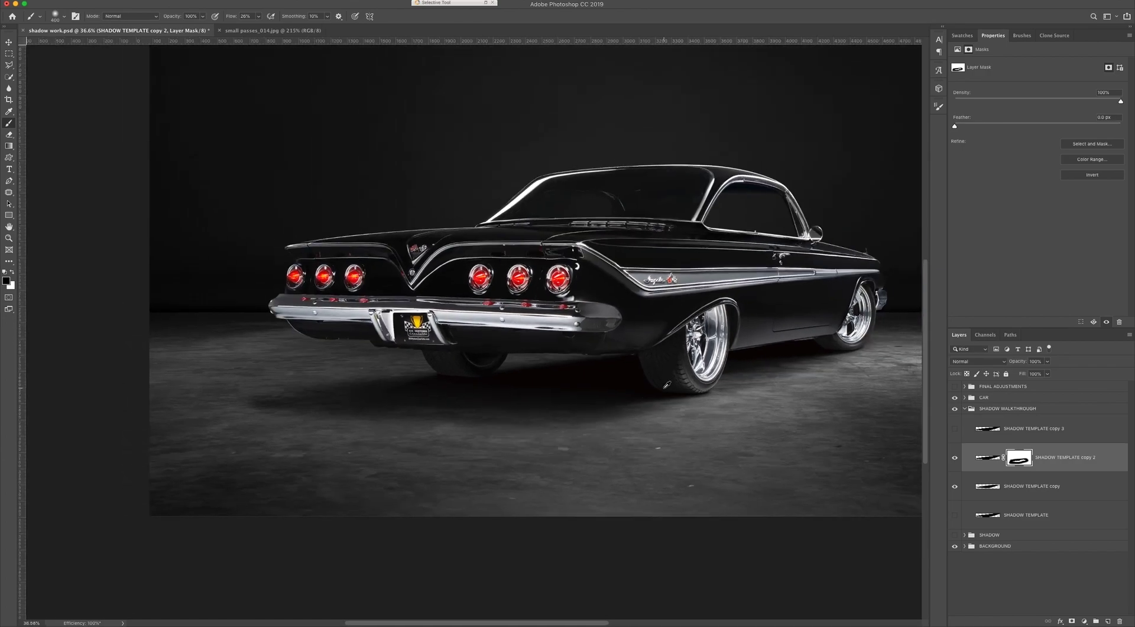
scroll(667, 385, down, 1)
scroll(475, 467, up, 2)
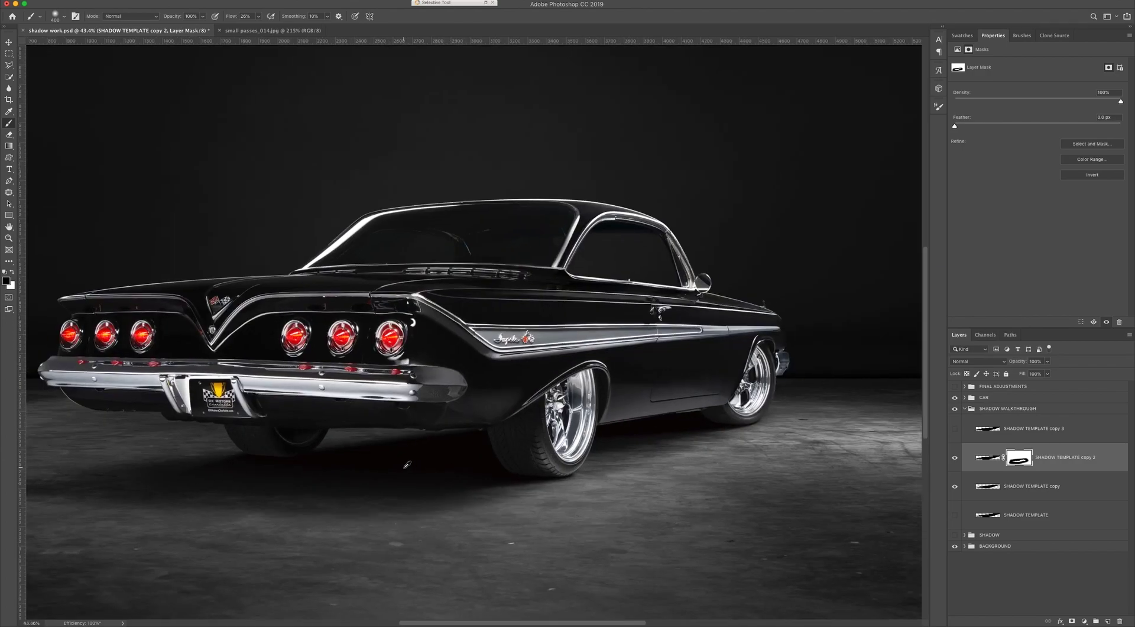
scroll(407, 464, down, 2)
scroll(279, 458, up, 5)
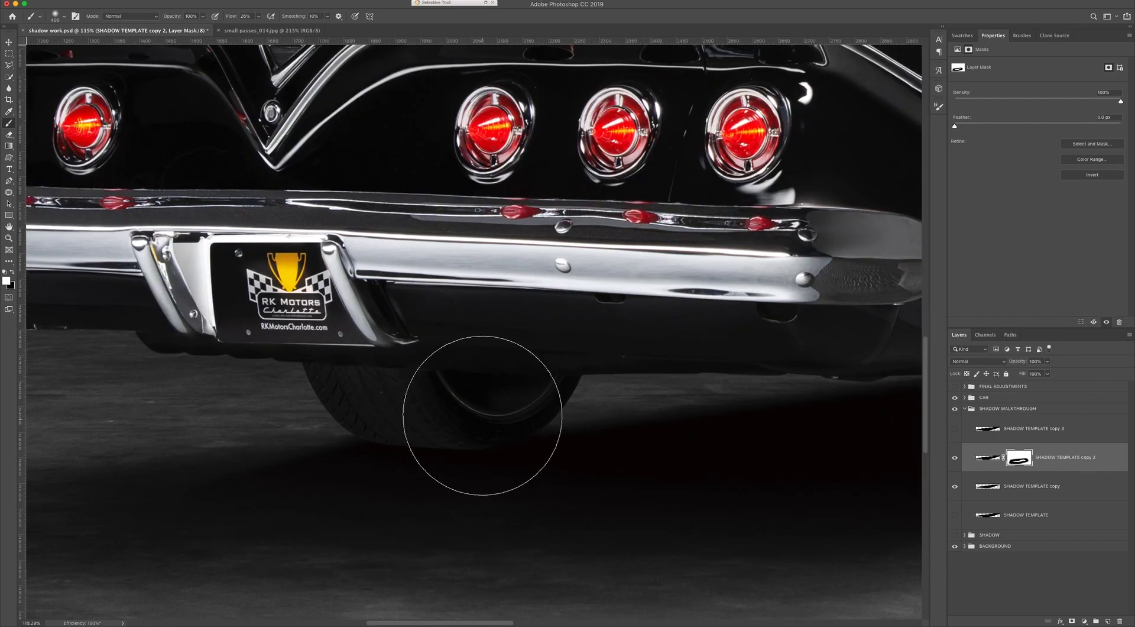
key(x)
key(bracketleft)
key(bracketleft)
key(bracketleft)
key(bracketleft)
key(bracketleft)
key(bracketleft)
key(bracketleft)
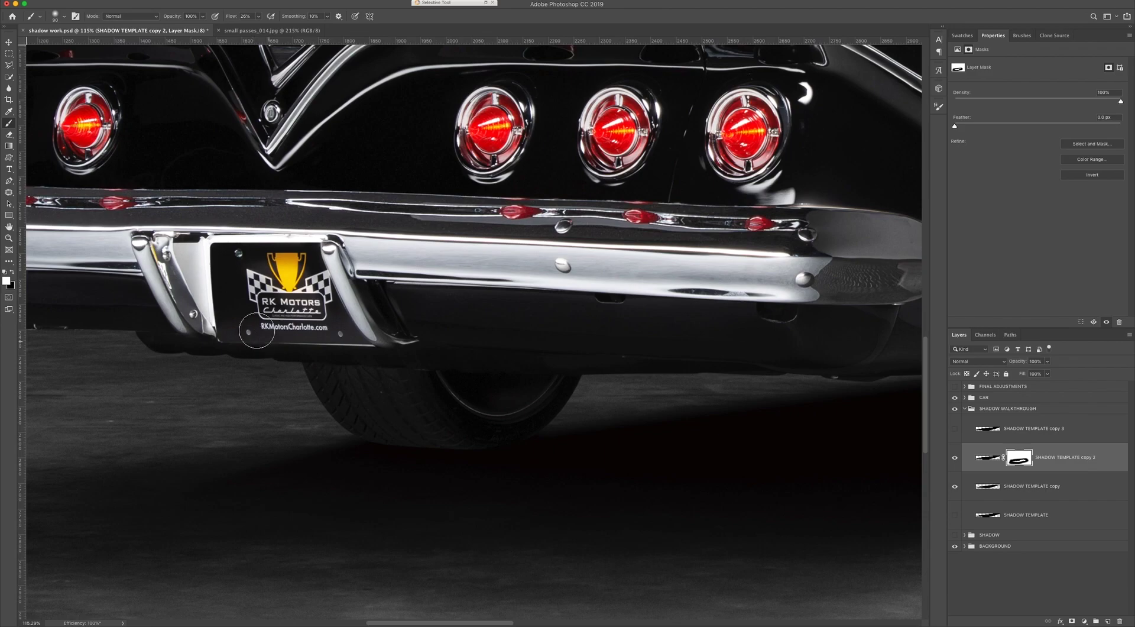
click(258, 16)
key(bracketleft)
Lower the brush flow to 13% and lighten the shadow under the rear bumper between both tyres with a larger black brush.
scroll(494, 361, down, 5)
scroll(501, 368, up, 3)
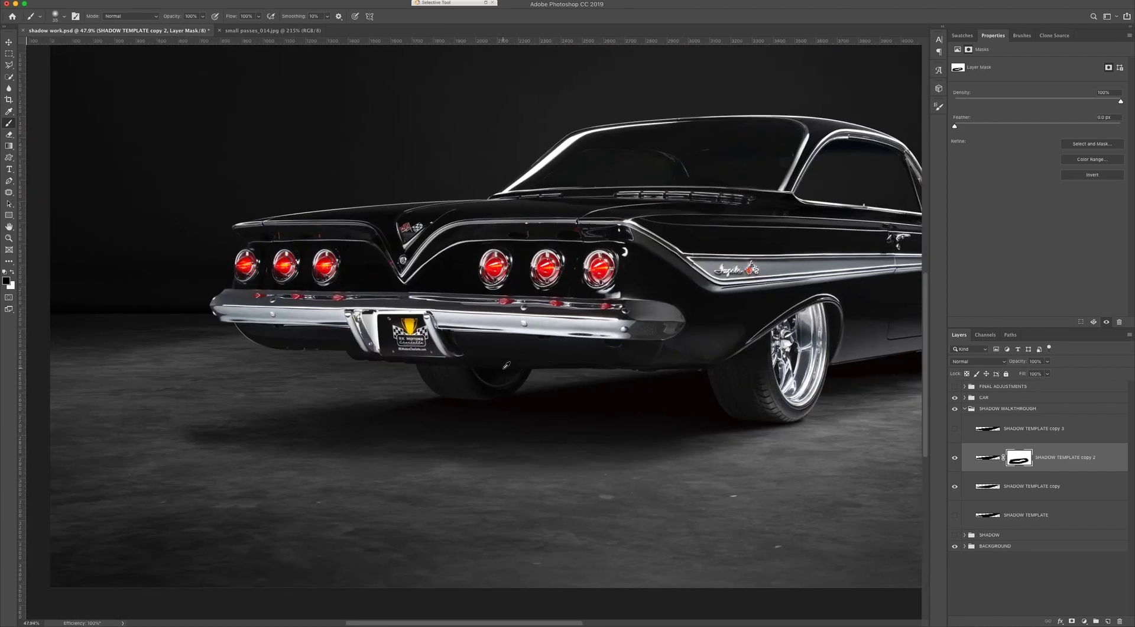
scroll(509, 373, down, 5)
scroll(357, 424, up, 3)
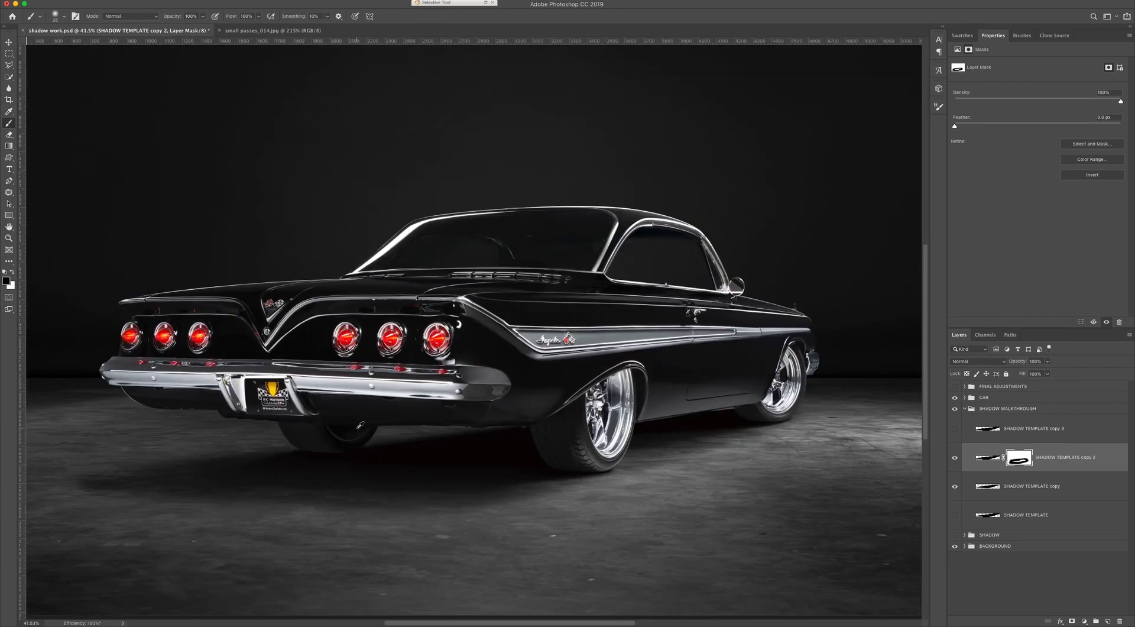
scroll(317, 442, up, 4)
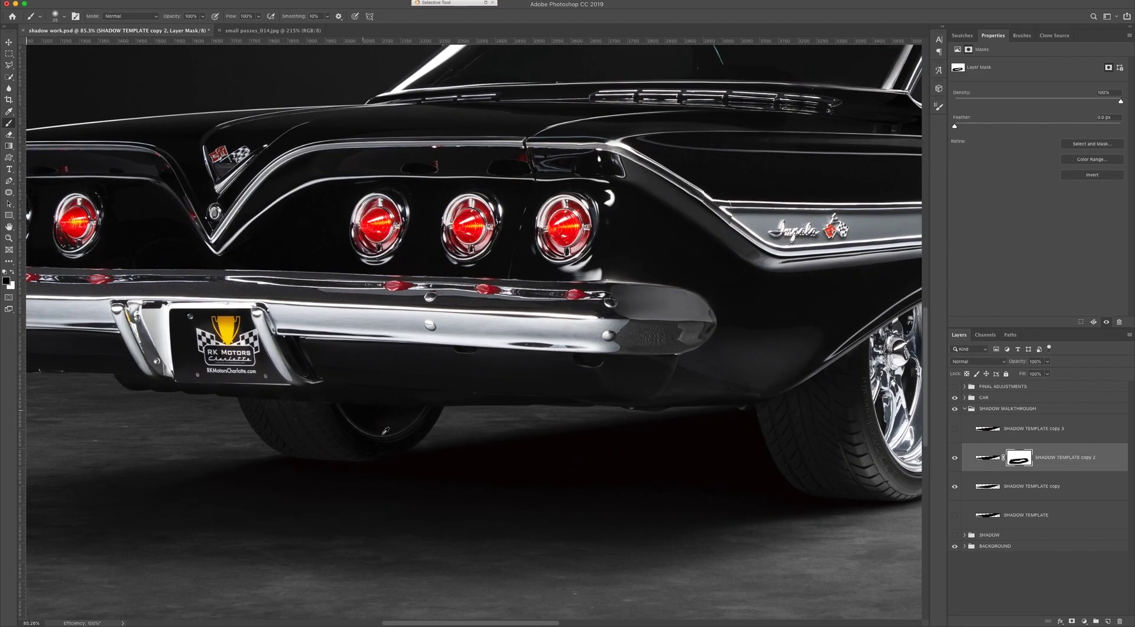
click(259, 16)
key(bracketright)
key(bracketright)
key(bracketright)
key(bracketright)
key(bracketright)
key(bracketright)
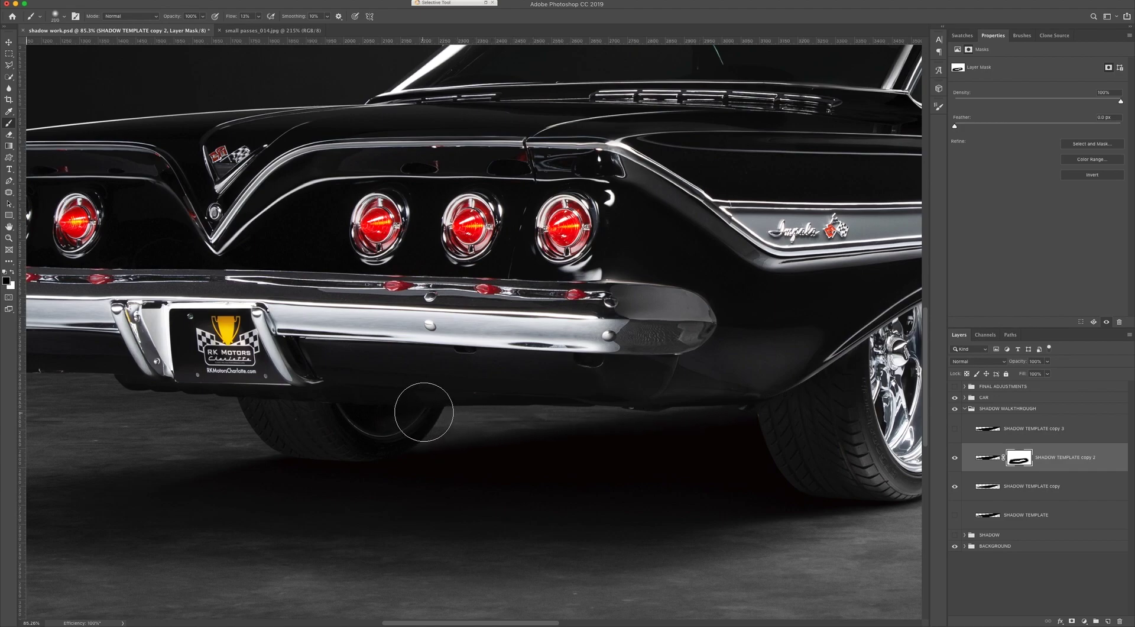
drag(454, 403, 781, 379)
Refine the lightened ground beside the left rear tyre with a smaller soft black brush.
key(bracketleft)
key(bracketleft)
key(bracketleft)
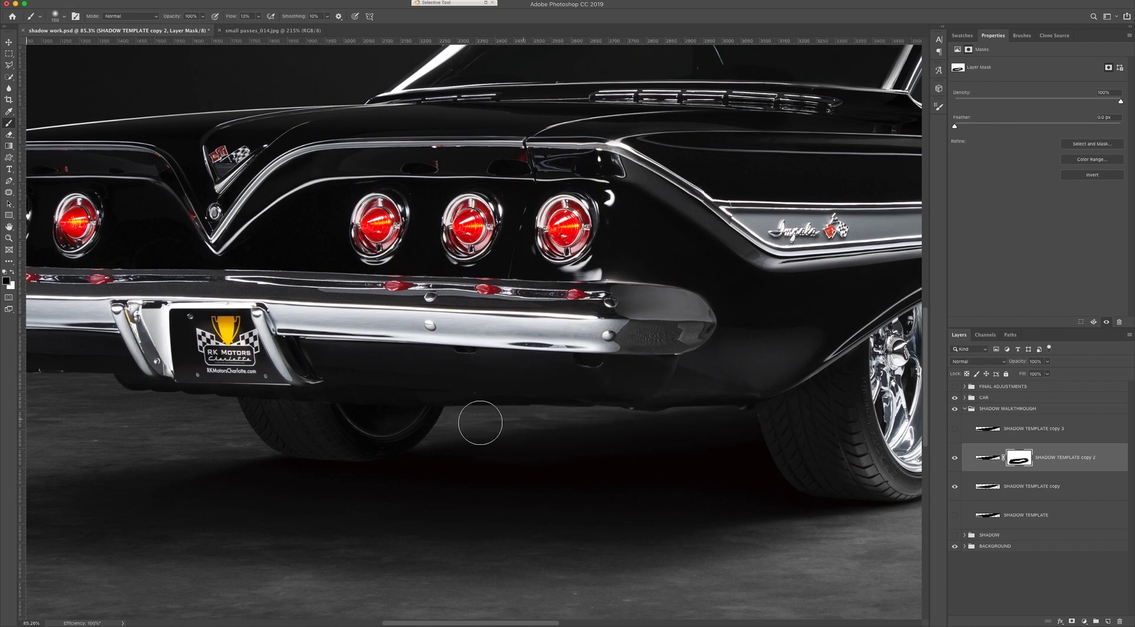
key(bracketleft)
scroll(653, 332, down, 5)
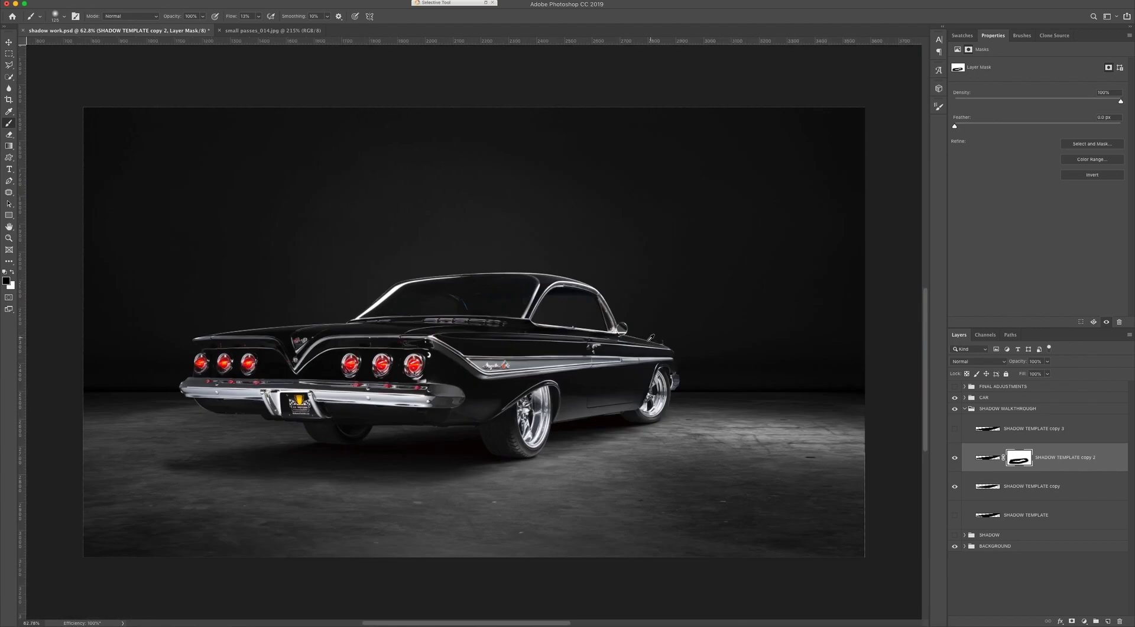
scroll(429, 437, up, 4)
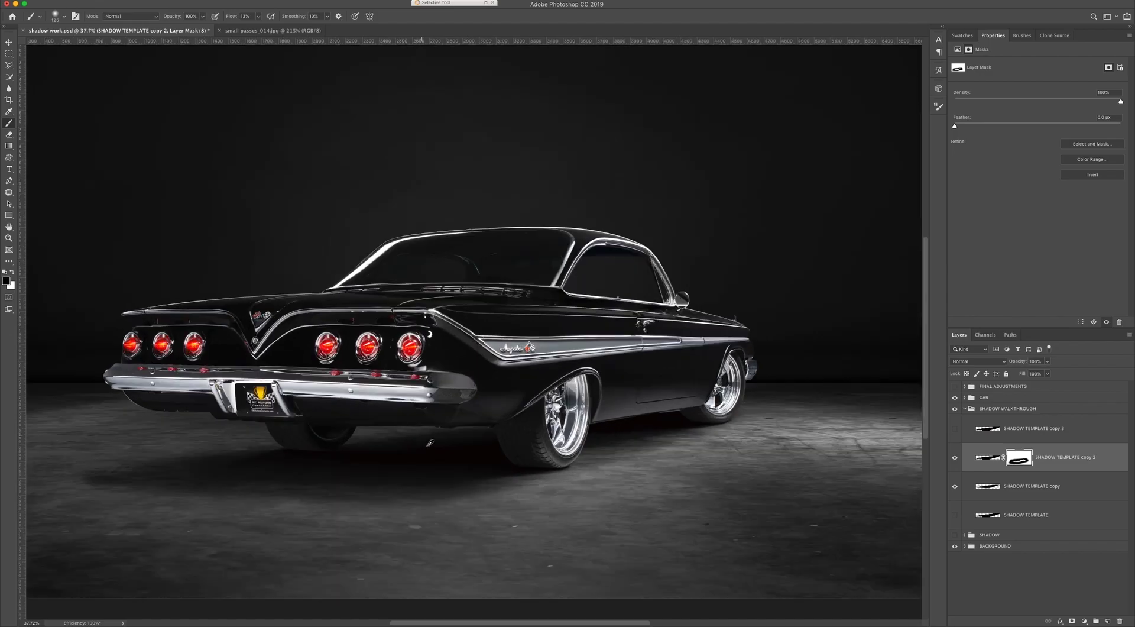
scroll(429, 436, down, 1)
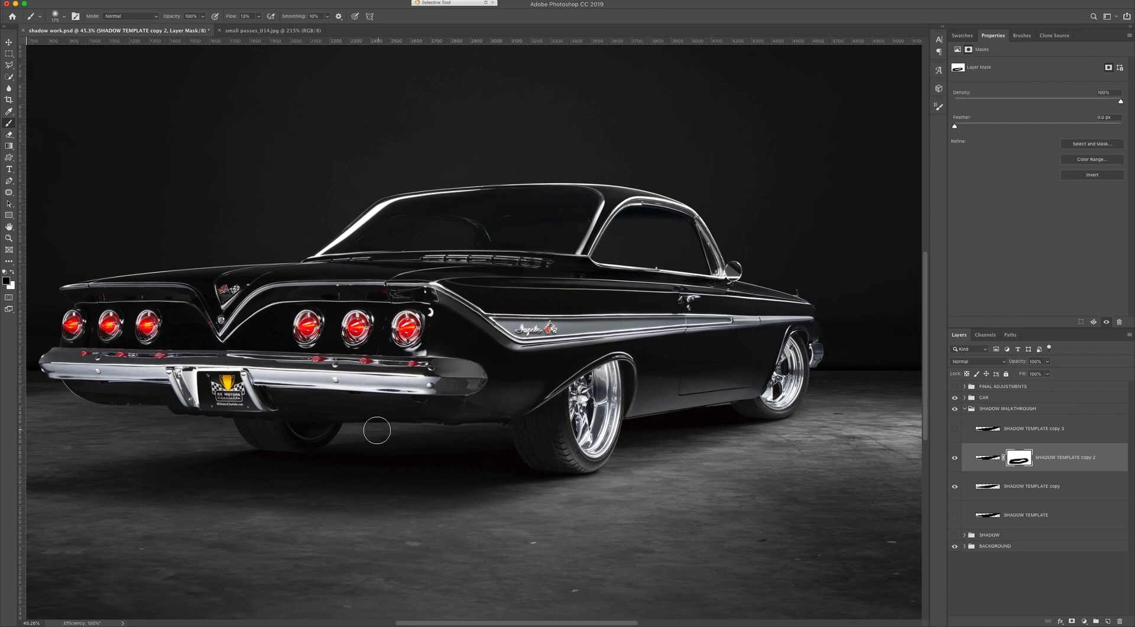
scroll(336, 441, up, 5)
drag(324, 442, 431, 423)
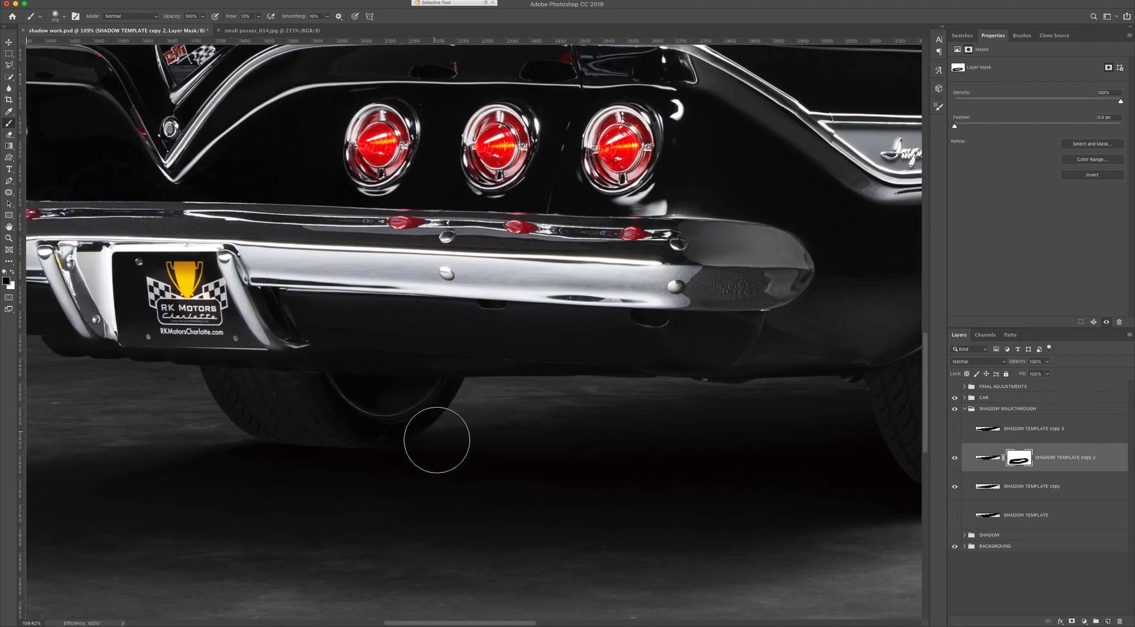
Draw a closed Pen tool path around the shadow beside and below the left rear tyre and convert it to a selection.
key(p)
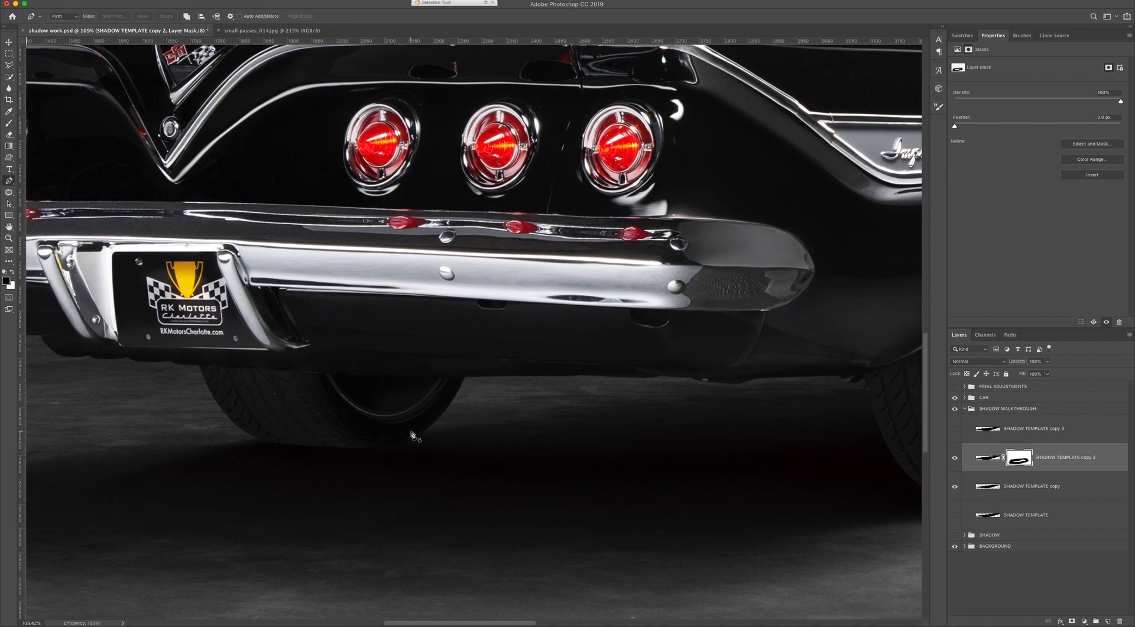
drag(412, 431, 411, 424)
mouse_move(674, 431)
mouse_down()
mouse_move(736, 435)
mouse_move(687, 436)
mouse_up()
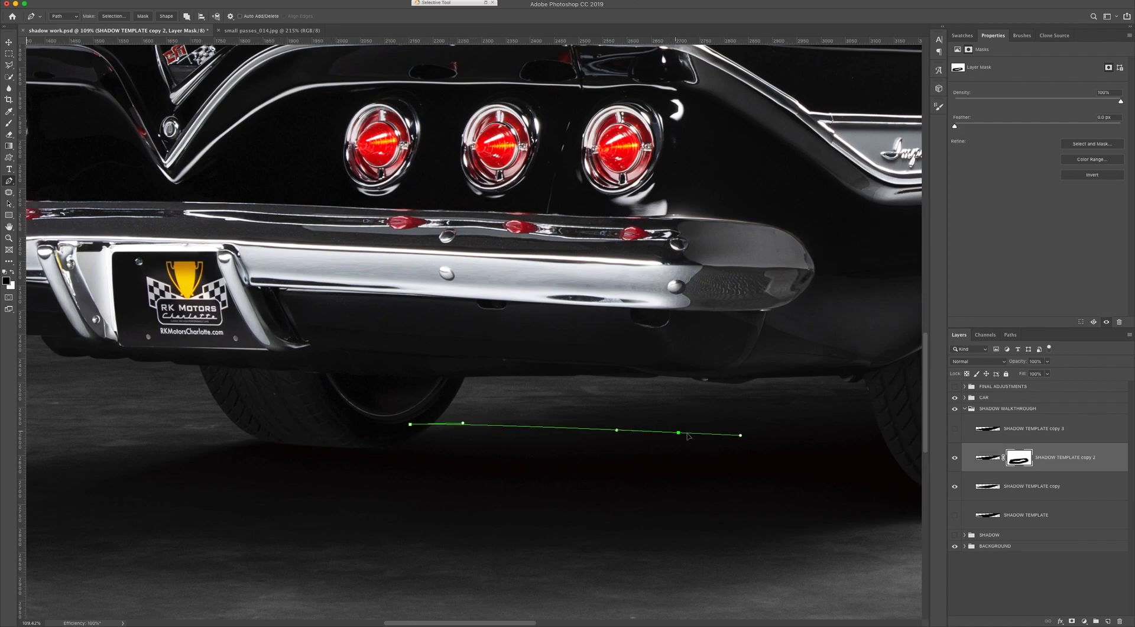
drag(540, 479, 490, 478)
drag(356, 478, 339, 467)
drag(330, 446, 333, 442)
right_click(356, 428)
click(408, 466)
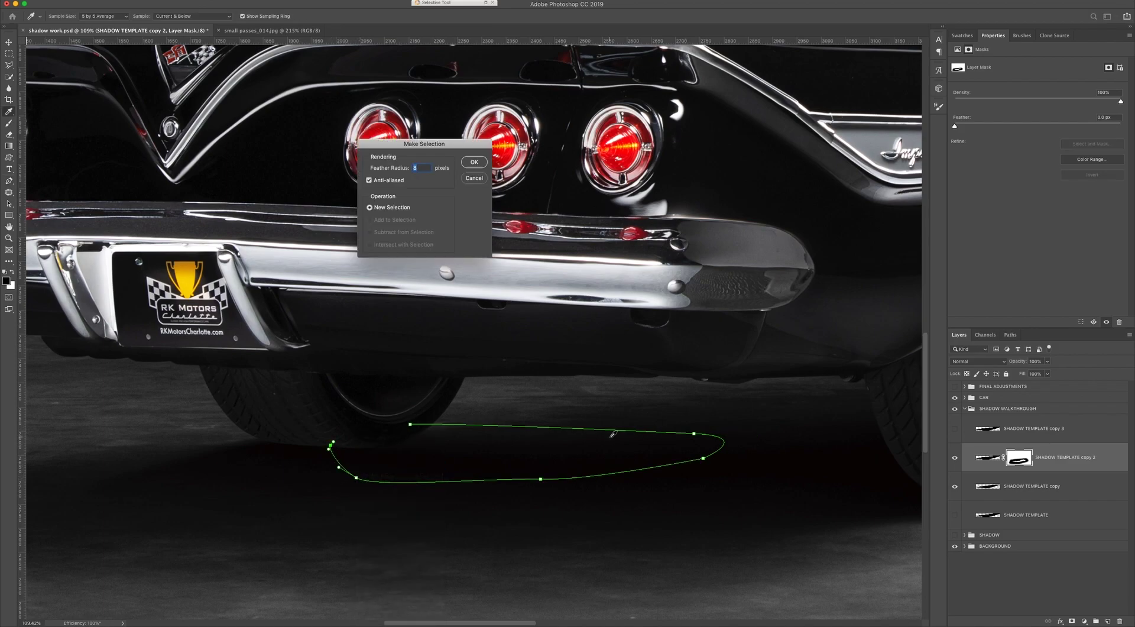
key(Return)
Paint white on the mask inside the selection to restore the shadow beside the left rear tyre, then deselect.
key(b)
key(x)
key(bracketleft)
key(bracketleft)
key(bracketleft)
key(bracketleft)
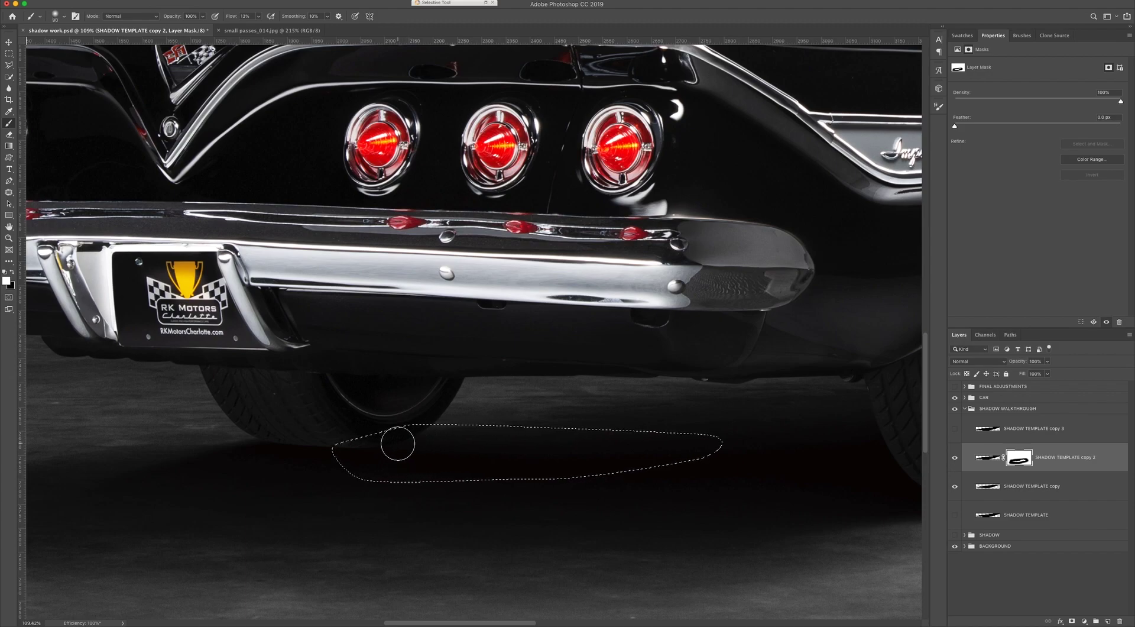
mouse_move(398, 443)
mouse_down()
mouse_move(451, 435)
mouse_move(417, 441)
mouse_move(448, 435)
mouse_move(422, 437)
mouse_move(458, 452)
mouse_move(411, 448)
mouse_move(491, 447)
mouse_move(421, 443)
mouse_move(440, 438)
mouse_move(503, 451)
mouse_move(417, 446)
mouse_move(505, 450)
mouse_move(406, 445)
mouse_move(523, 456)
mouse_up()
key(bracketright)
key(super+d)
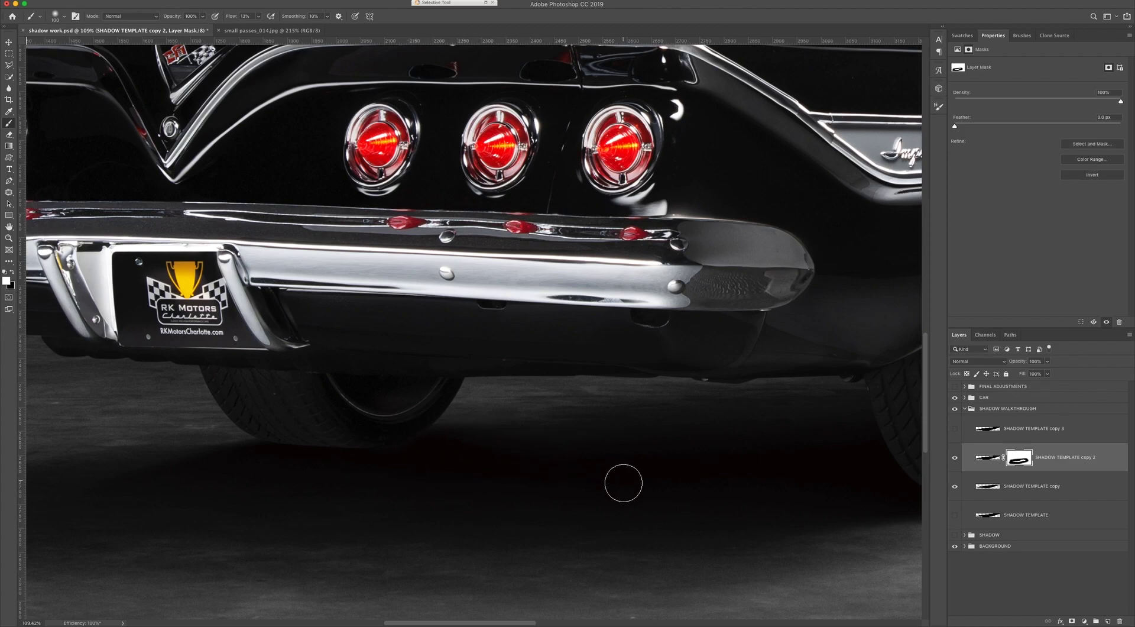
Examine the reshaped shadow beside the left rear tyre up close and across the whole car.
scroll(611, 480, down, 1)
scroll(611, 474, down, 5)
scroll(609, 467, up, 6)
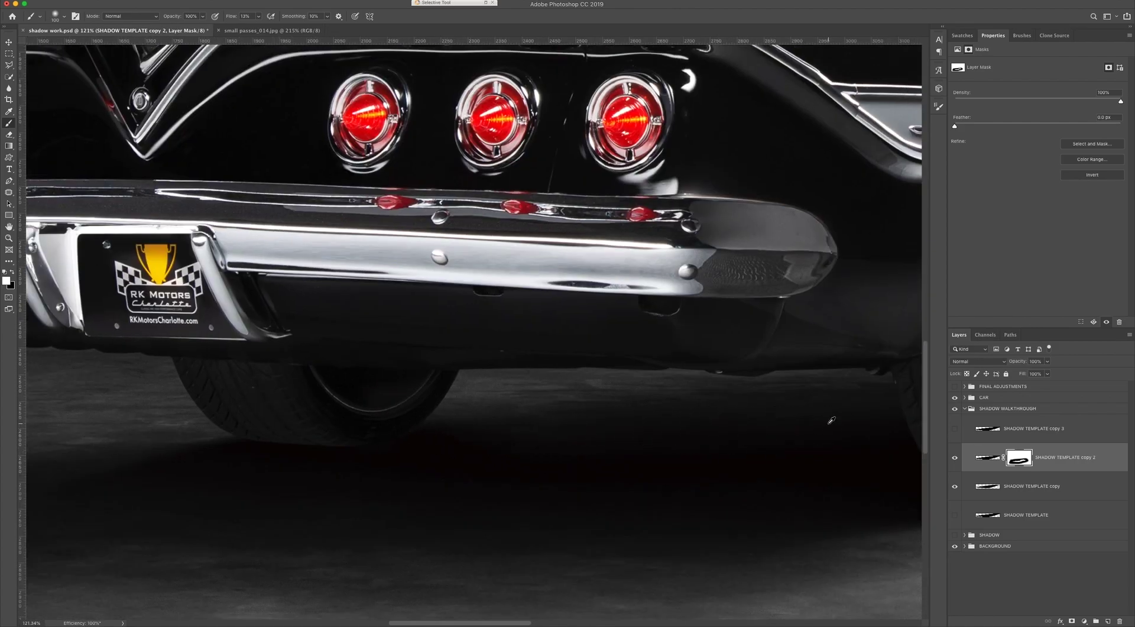
scroll(832, 420, down, 4)
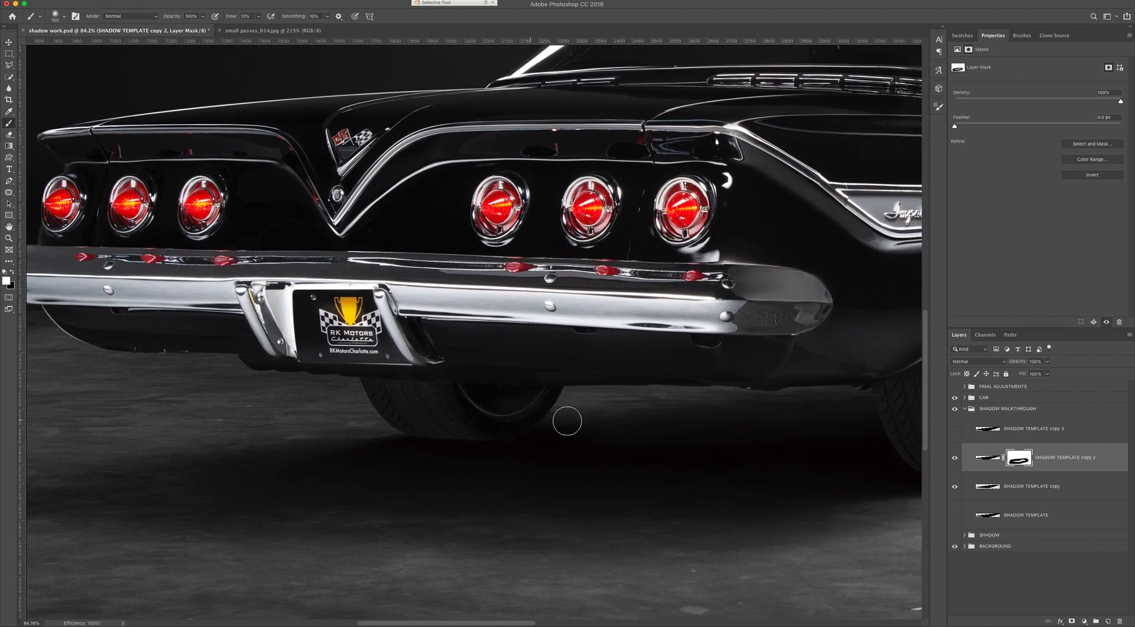
scroll(817, 421, down, 10)
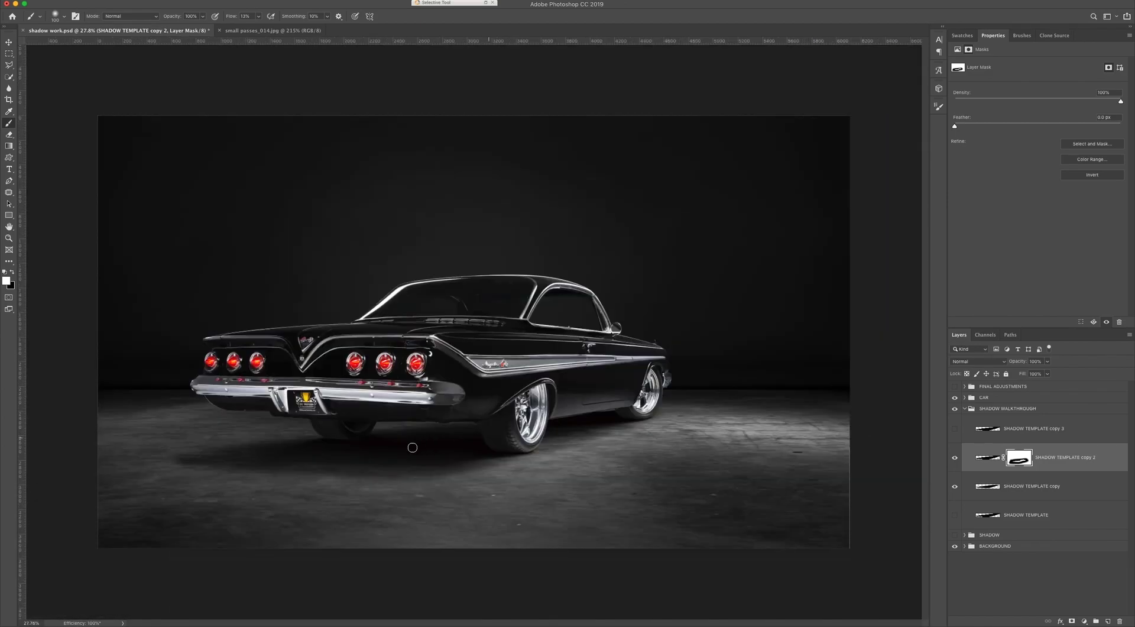
scroll(358, 448, up, 3)
scroll(483, 470, up, 1)
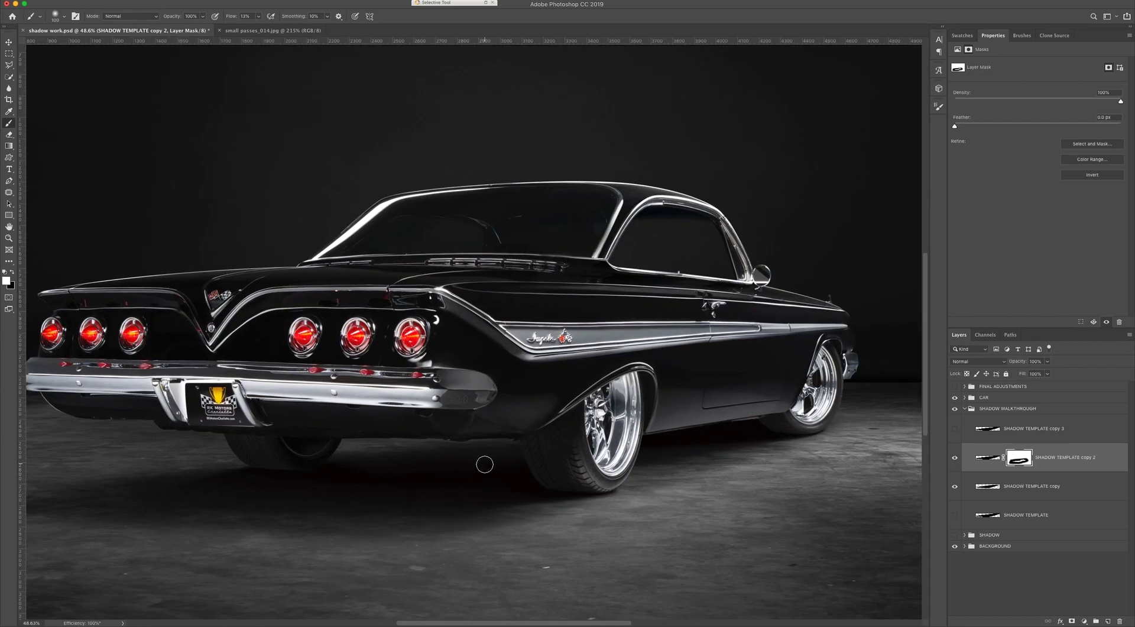
Set the brush flow to 50% and paint black on the mask next to the left rear tyre with a small brush.
key(bracketleft)
key(bracketleft)
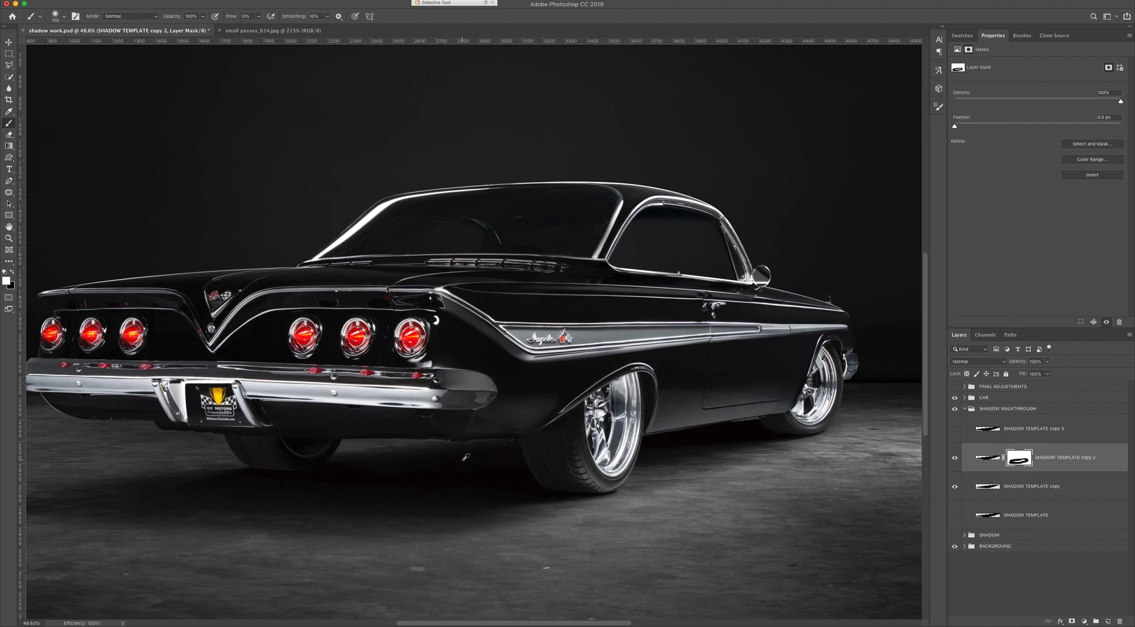
scroll(466, 457, up, 5)
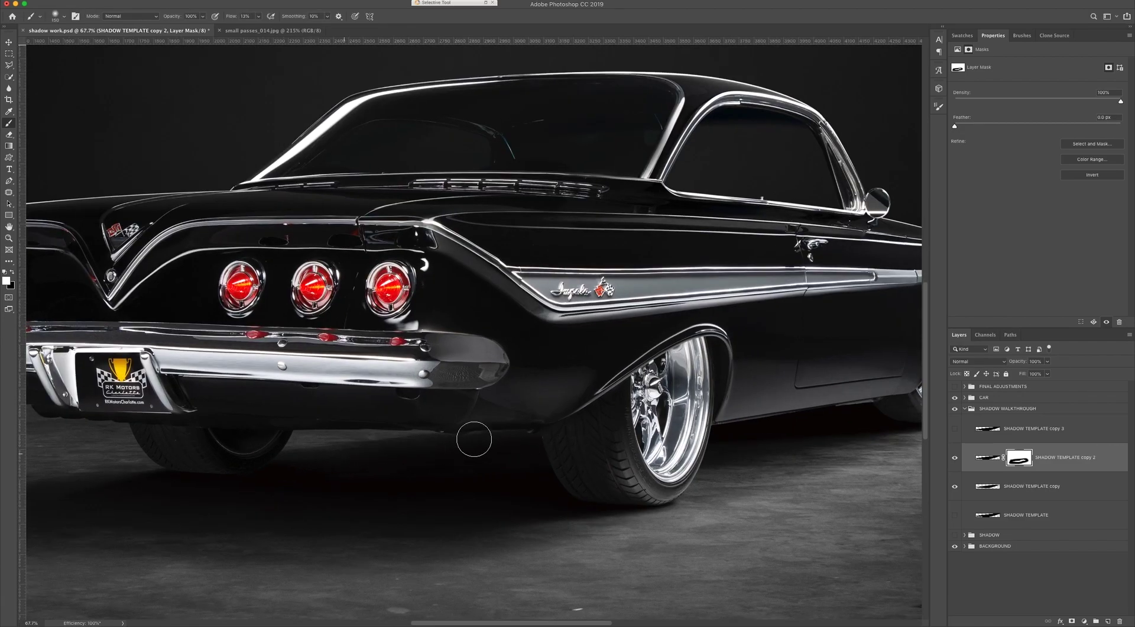
key(x)
drag(261, 17, 263, 28)
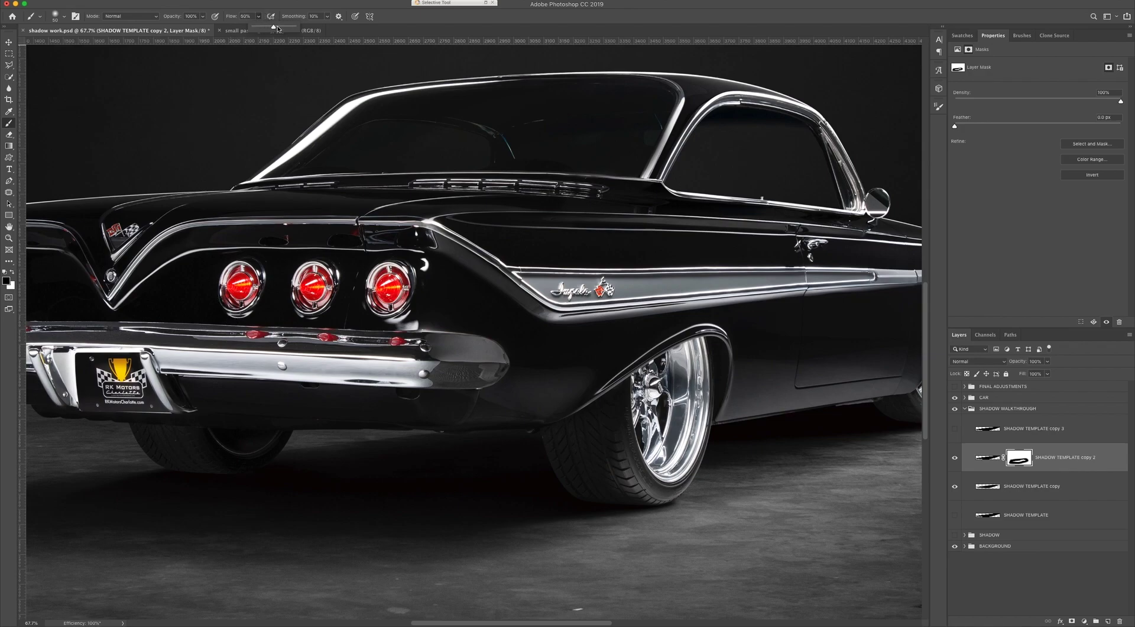
click(277, 448)
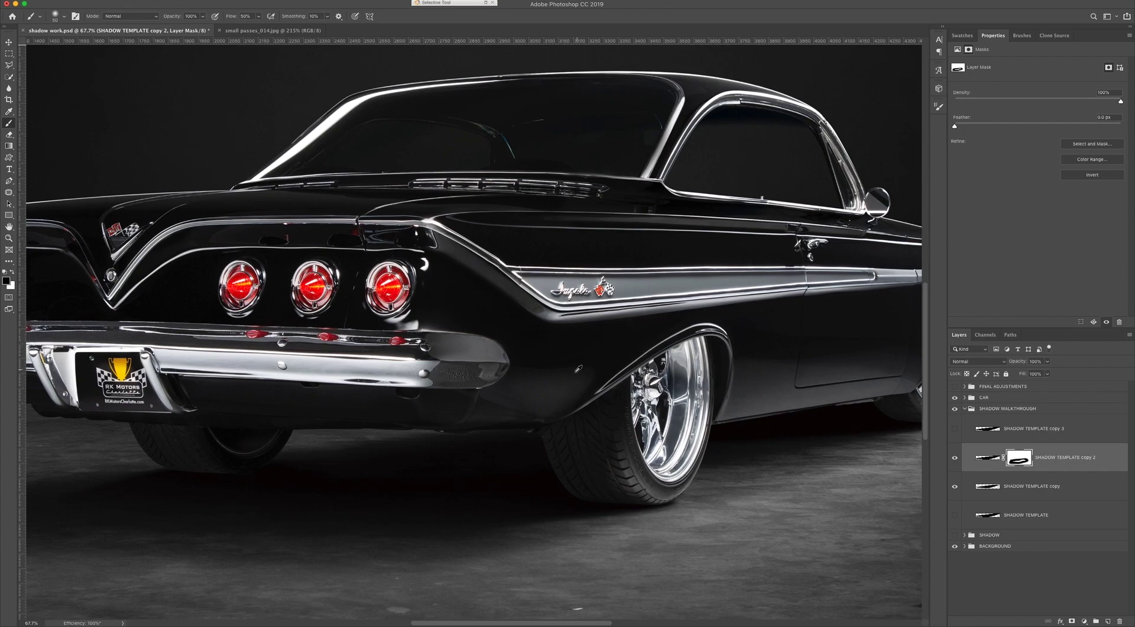
Lower the opacity of the SHADOW TEMPLATE copy 2 layer to 73%.
scroll(579, 368, down, 8)
scroll(535, 408, up, 1)
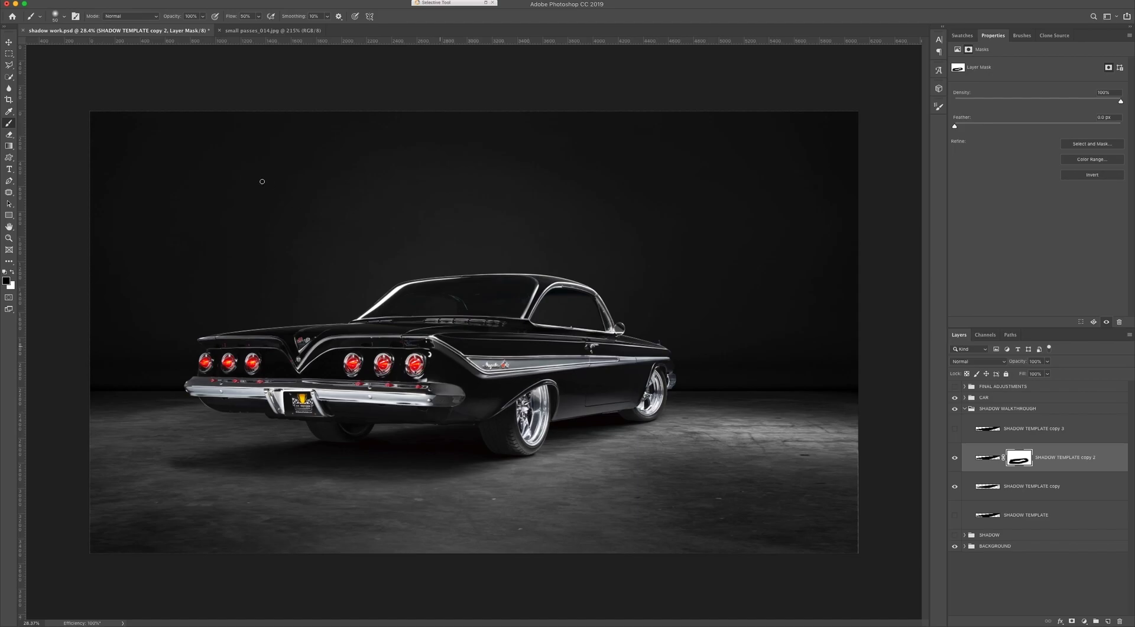
scroll(385, 480, up, 5)
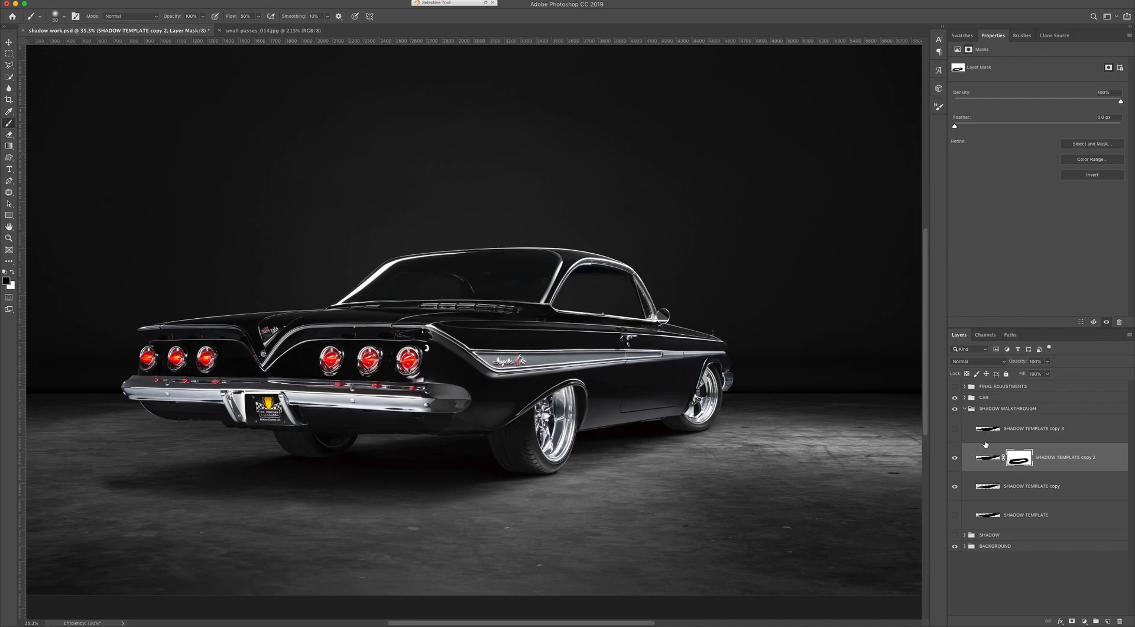
click(1060, 455)
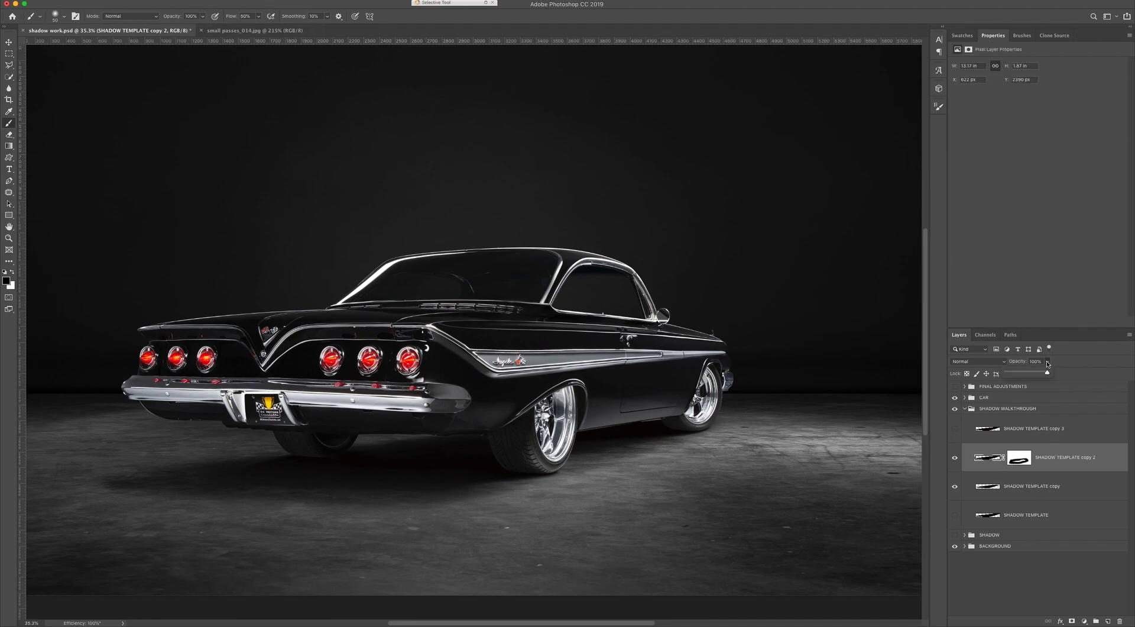
drag(1049, 373, 1041, 375)
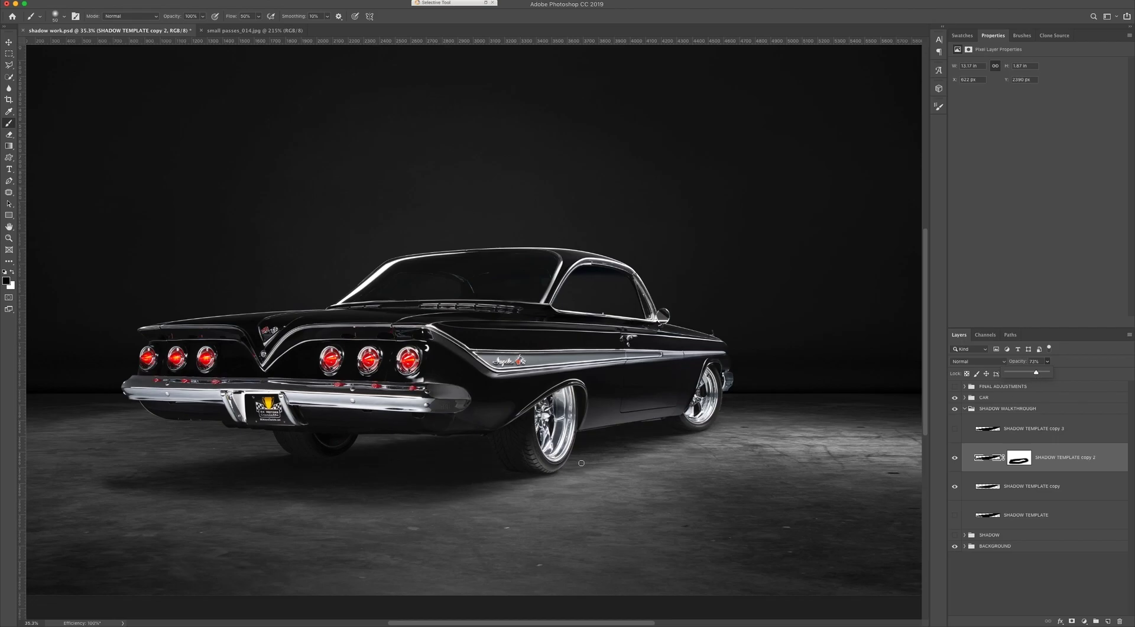
Toggle the visibility of SHADOW TEMPLATE copy and SHADOW TEMPLATE copy 2 to compare what each adds to the ground shadow.
scroll(385, 471, down, 2)
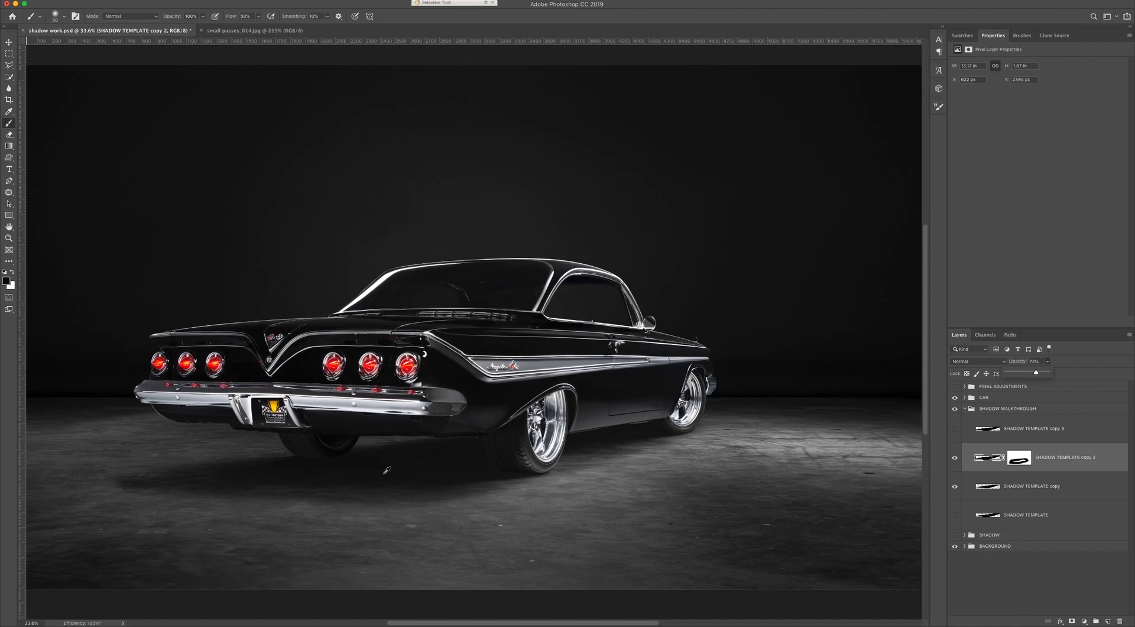
scroll(448, 461, up, 3)
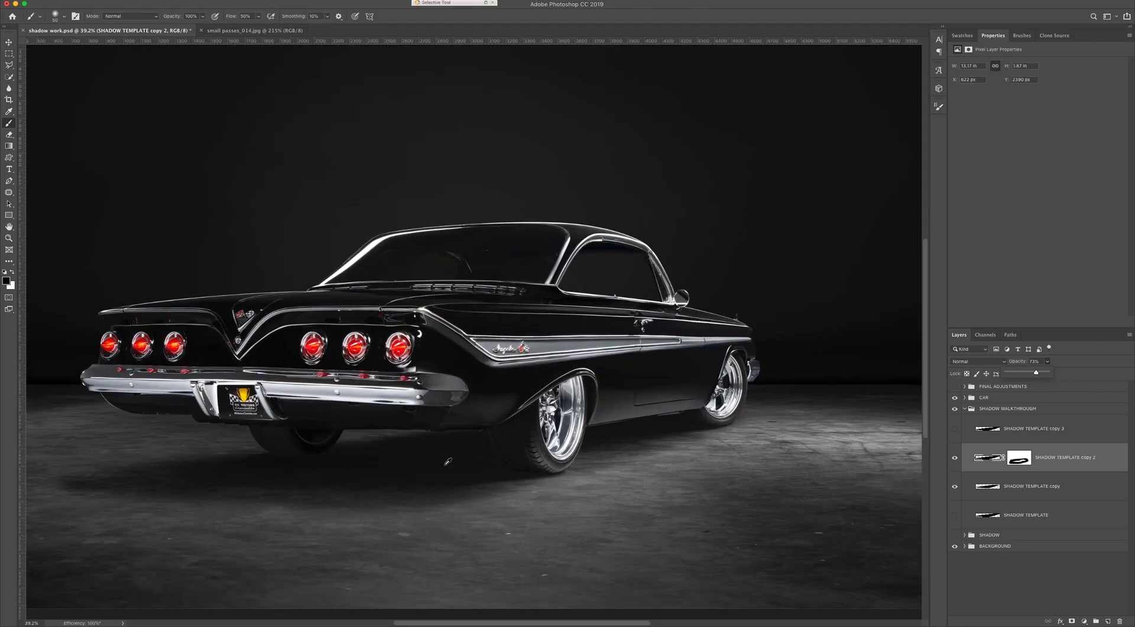
click(944, 493)
click(955, 486)
click(955, 486)
click(954, 486)
click(954, 486)
click(954, 486)
click(955, 486)
click(956, 457)
click(956, 457)
click(955, 458)
click(956, 459)
scroll(373, 454, up, 3)
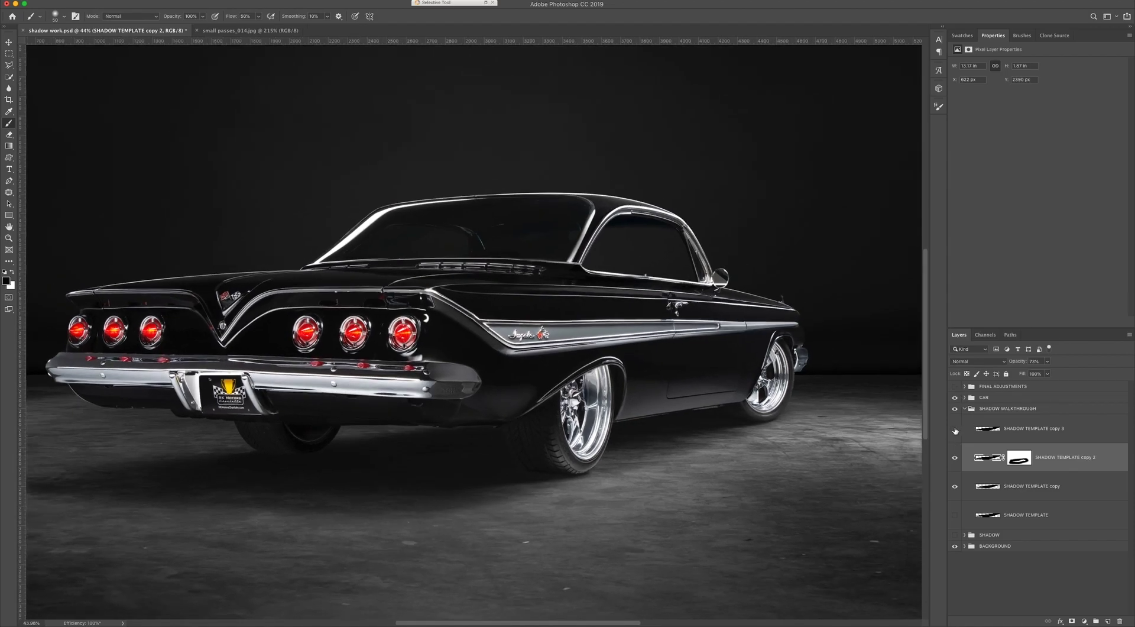
Show the SHADOW TEMPLATE copy 3 layer and rename the SHADOW TEMPLATE copy layer as SOFT.
click(955, 428)
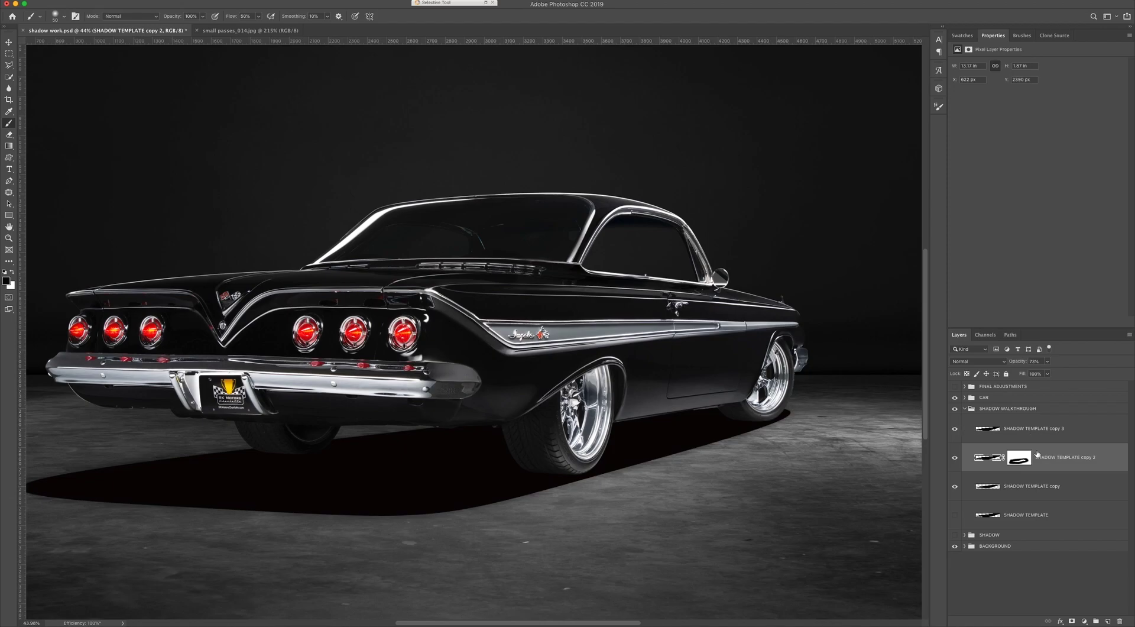
double_click(1031, 486)
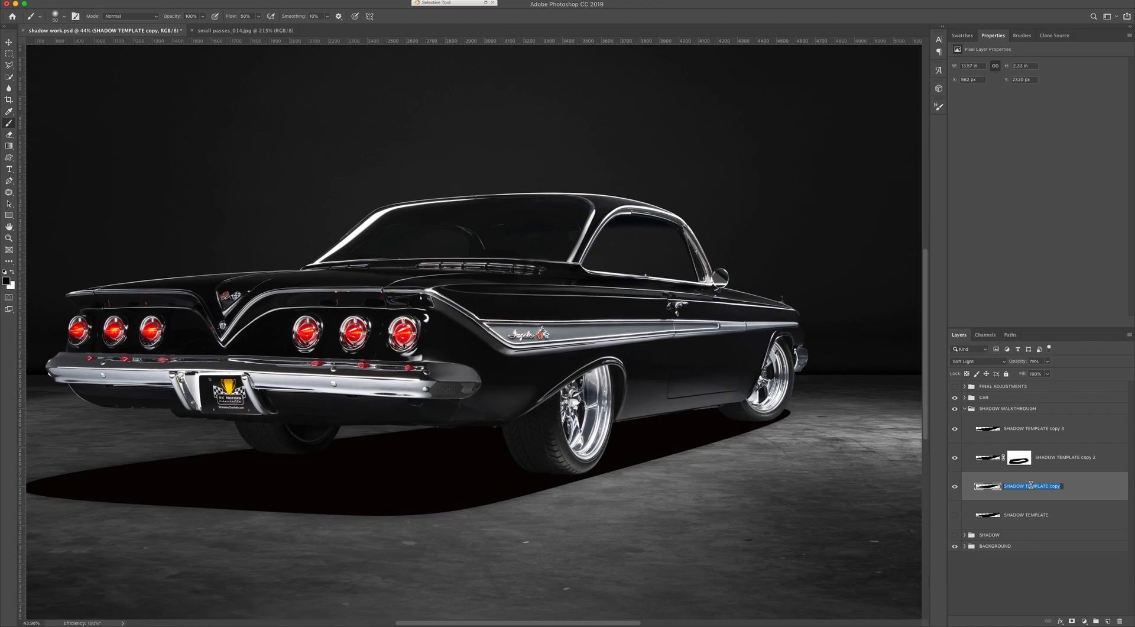
text(SO)
key(Return)
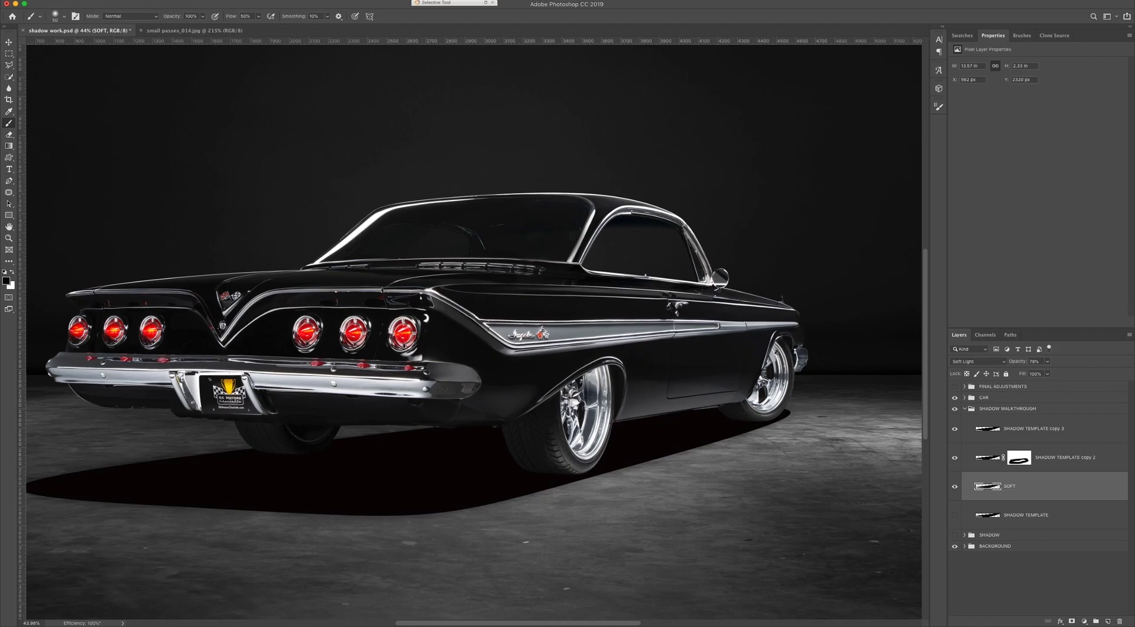
Rename SHADOW TEMPLATE copy 2 as DETAIL and SHADOW TEMPLATE copy 3 as DARKS.
double_click(1062, 457)
text(DETA)
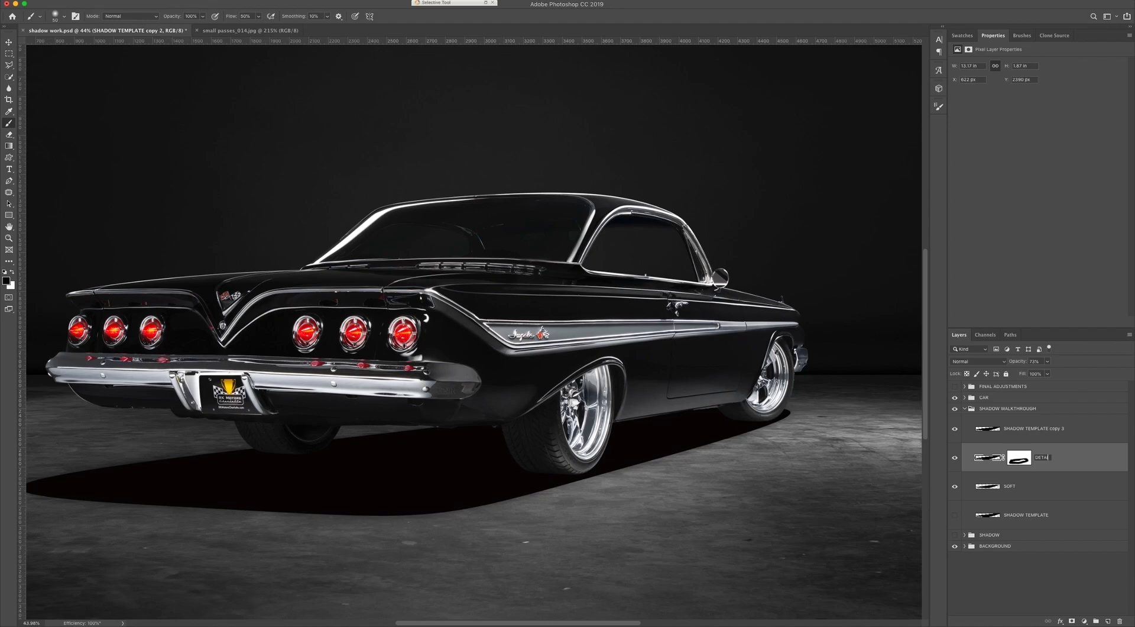
key(Return)
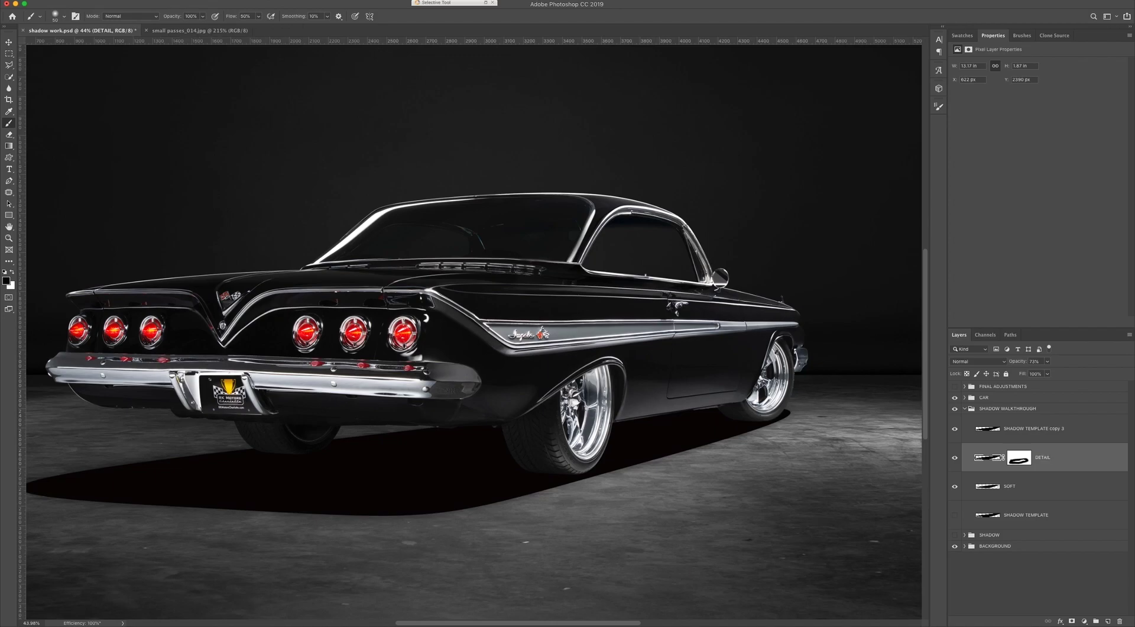
click(1044, 434)
text(DARKS)
key(Return)
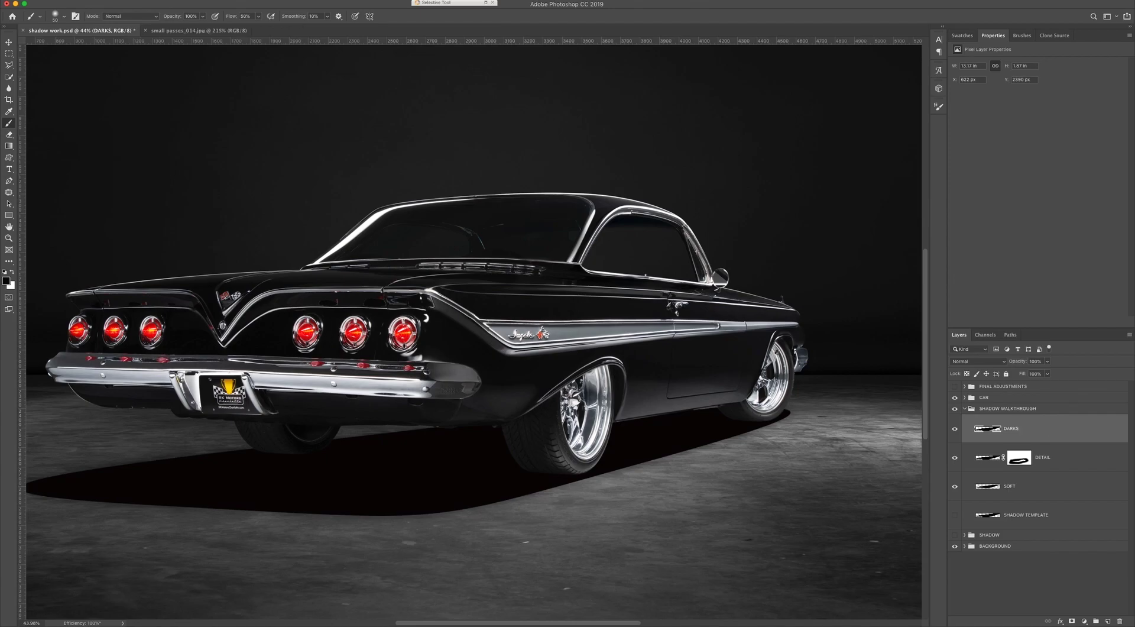
Compare the shadow with and without the DARKS layer, then add a mask to it and invert the mask to black.
click(955, 429)
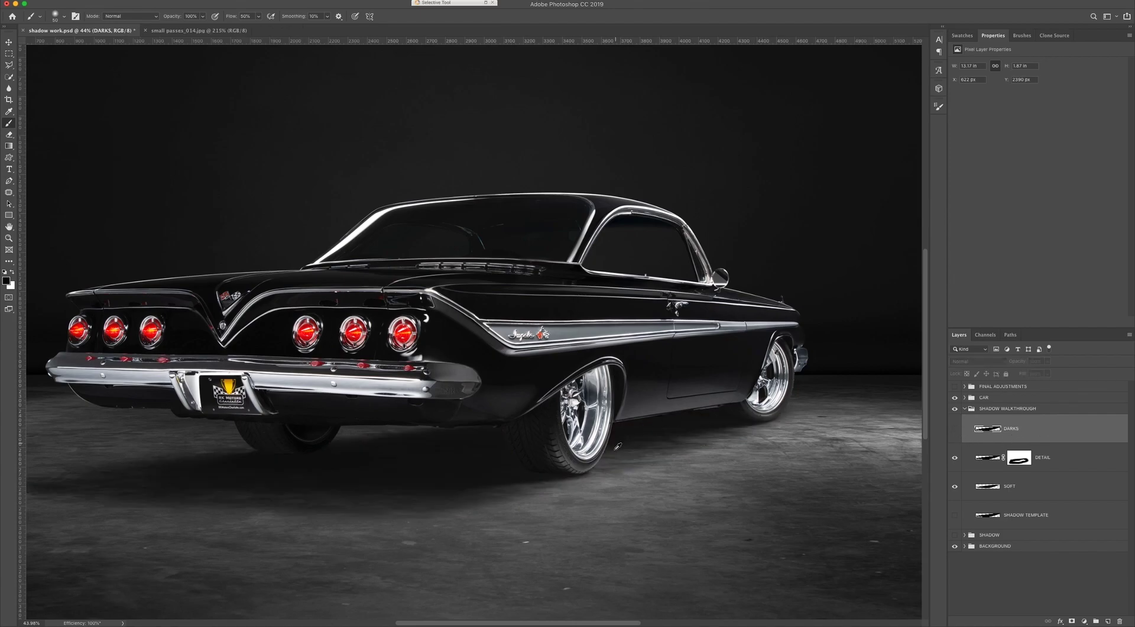
scroll(617, 446, up, 1)
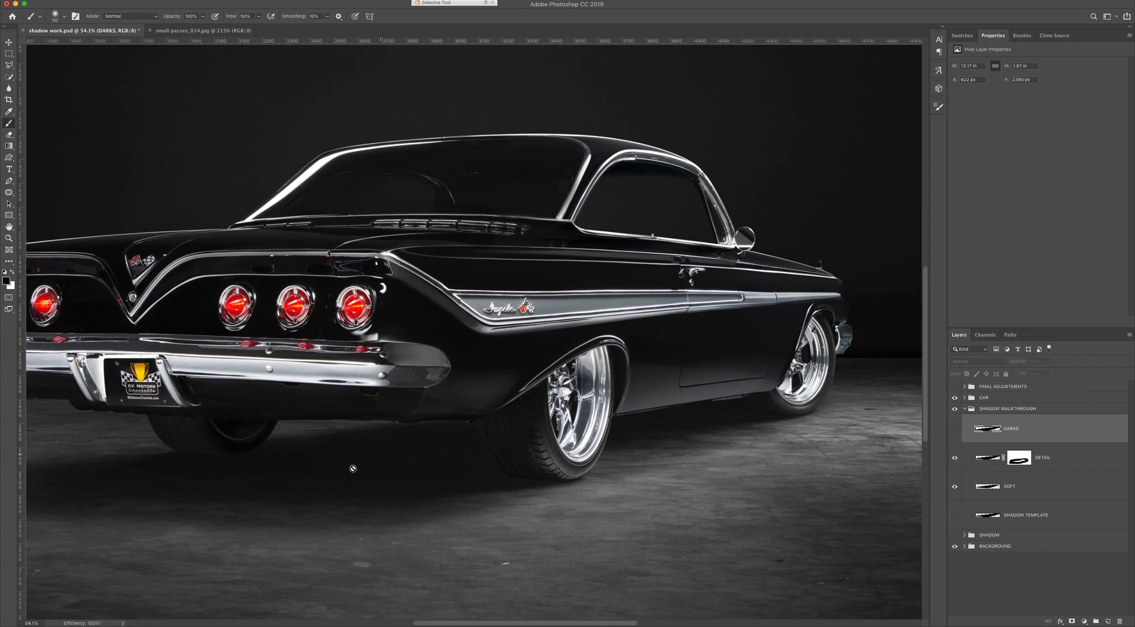
click(954, 429)
scroll(580, 431, up, 2)
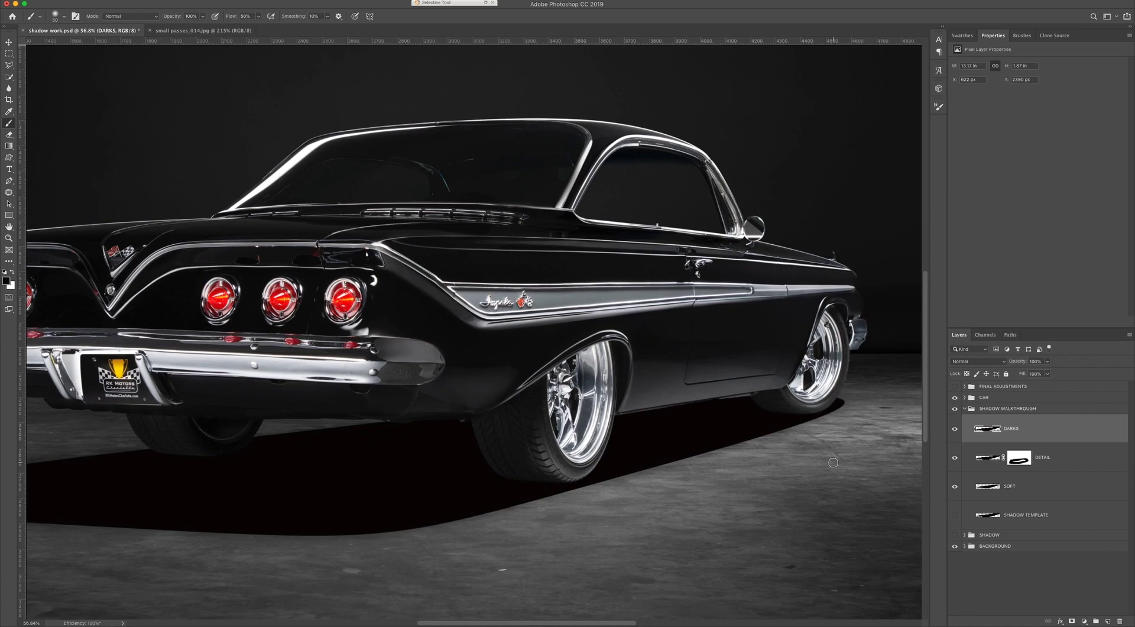
key(super+shift+m)
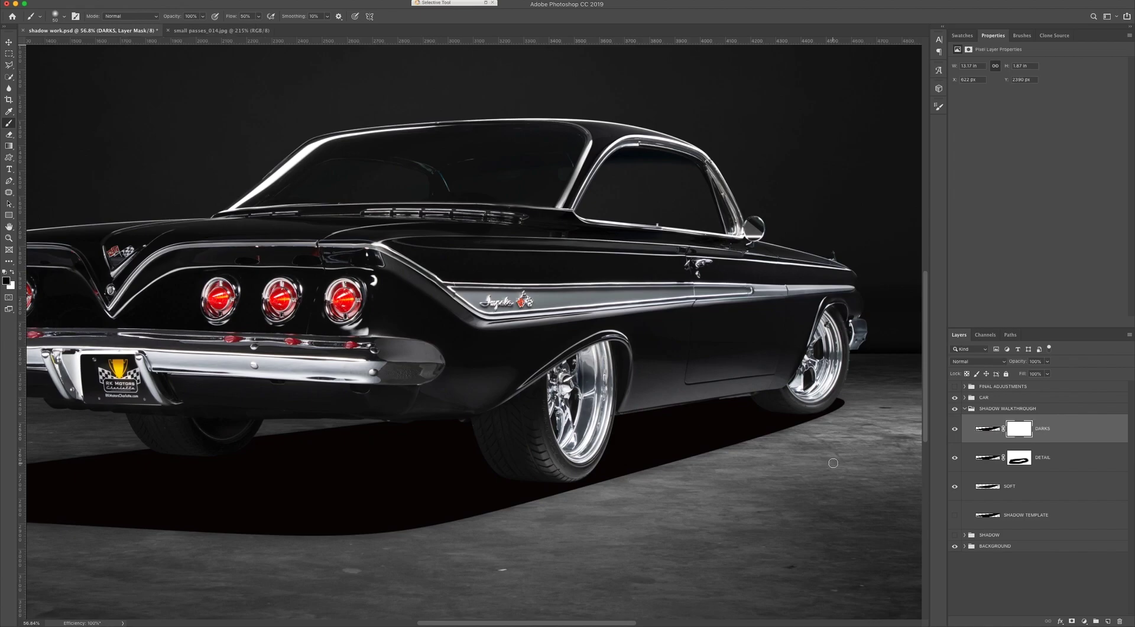
key(super+i)
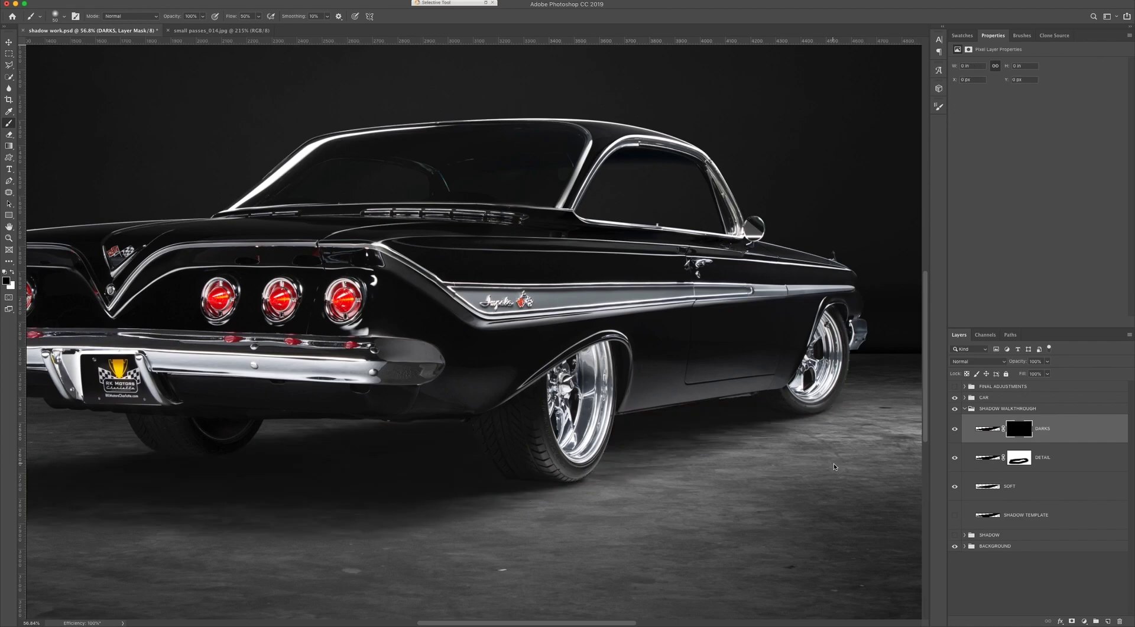
Target the DARKS mask with a white brush at 8% flow.
scroll(922, 435, down, 1)
click(1014, 428)
click(258, 17)
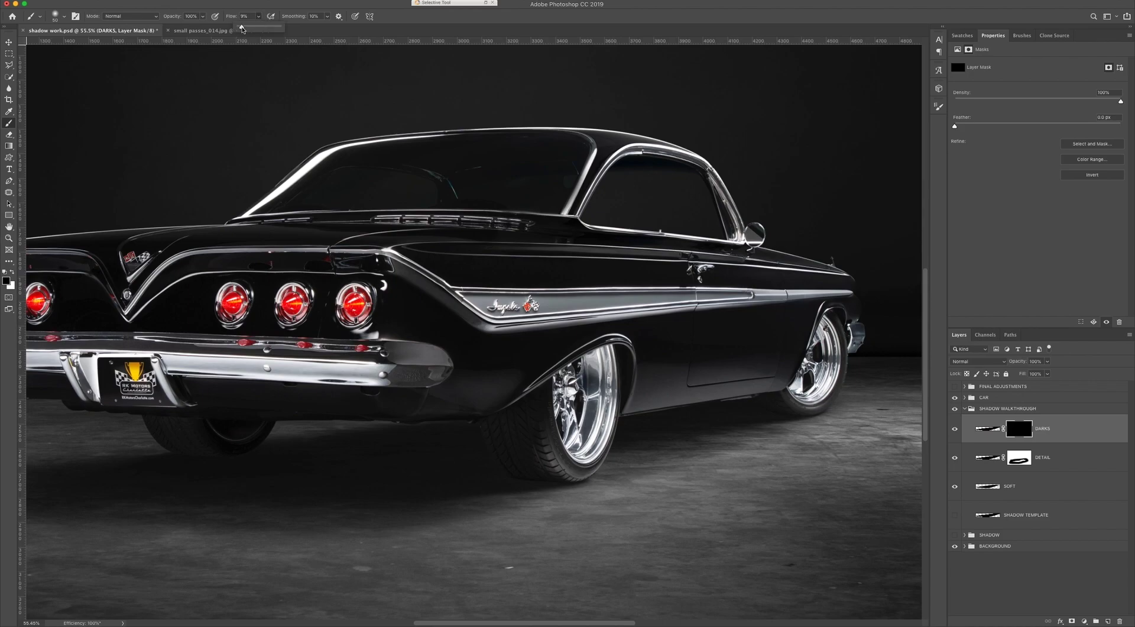
scroll(225, 449, up, 3)
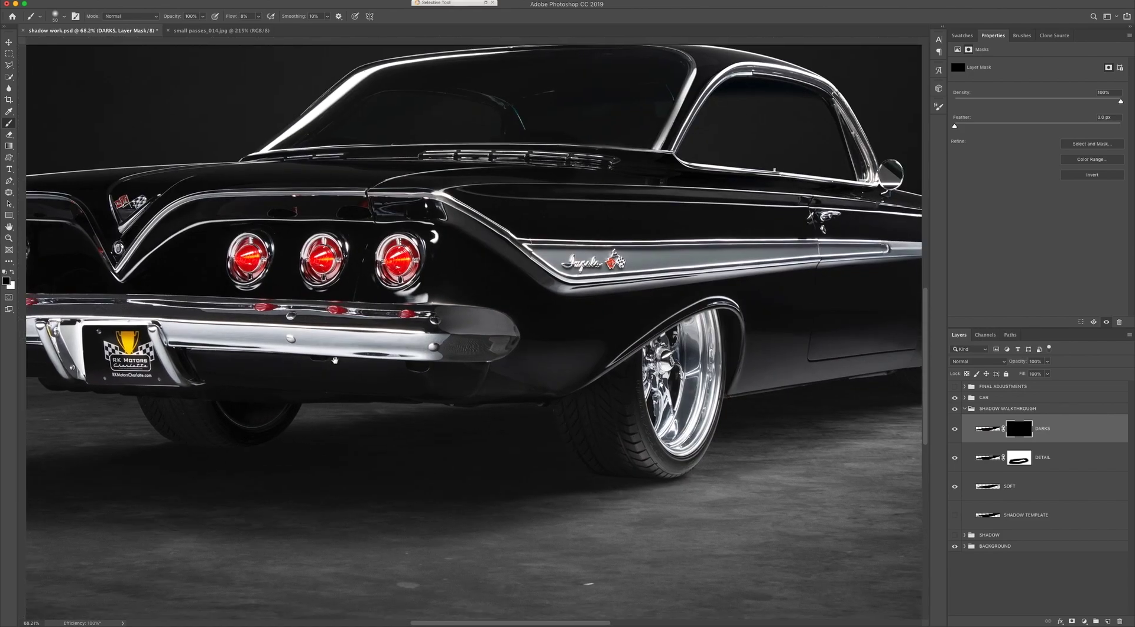
scroll(324, 373, up, 2)
key(bracketright)
key(x)
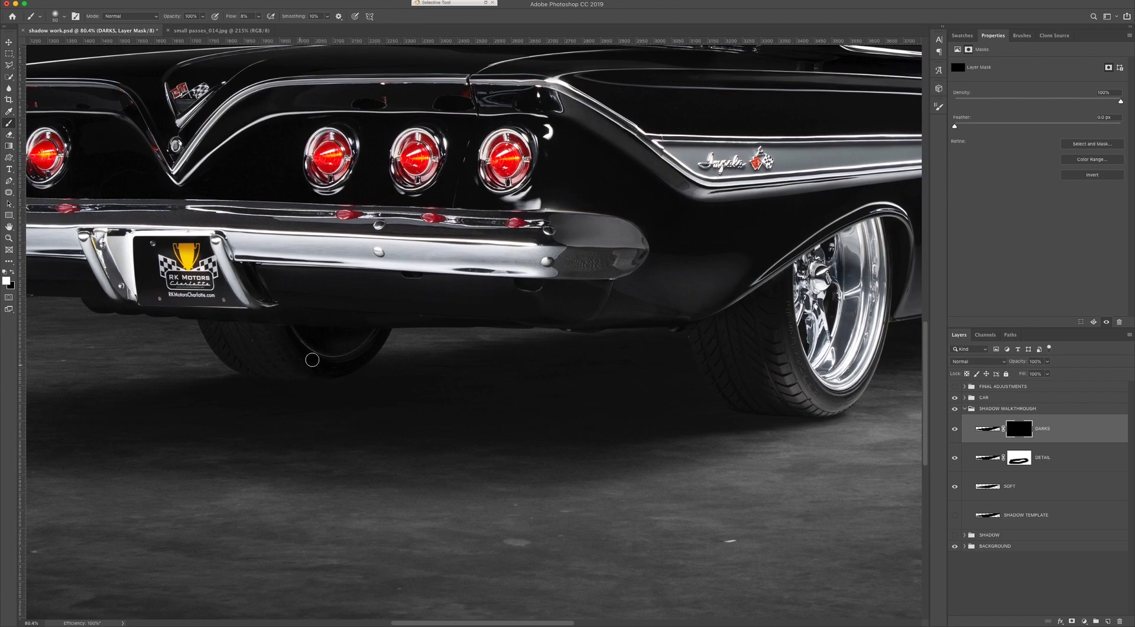
Paint white on the DARKS mask beneath the left rear tyre with a larger brush to deepen the contact shadow.
key(bracketright)
key(bracketright)
mouse_move(286, 378)
mouse_down()
mouse_move(314, 380)
mouse_move(254, 385)
mouse_move(371, 379)
mouse_up()
key(bracketright)
key(bracketright)
key(bracketright)
mouse_move(236, 388)
mouse_down()
mouse_move(294, 382)
mouse_move(283, 390)
mouse_move(393, 389)
mouse_move(309, 376)
mouse_move(404, 373)
mouse_up()
key(bracketleft)
drag(231, 402, 313, 379)
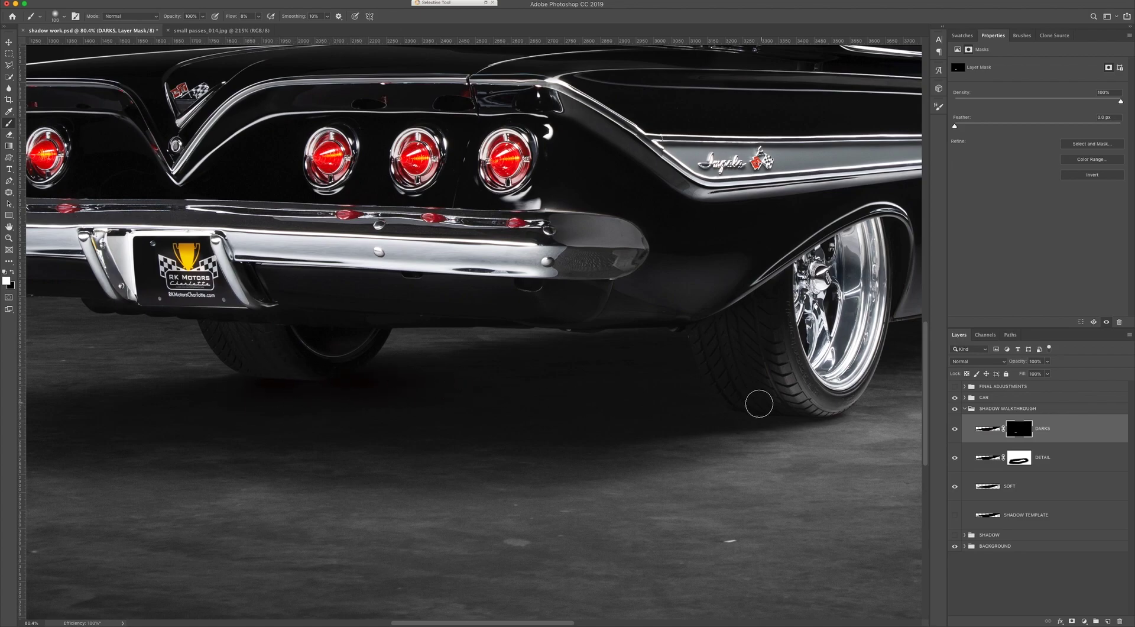
Paint white on the DARKS mask around the base of the right rear tyre, then hide the layer to compare.
mouse_move(809, 407)
mouse_down()
mouse_move(691, 355)
mouse_move(710, 359)
mouse_up()
key(bracketleft)
key(bracketleft)
key(bracketleft)
key(bracketleft)
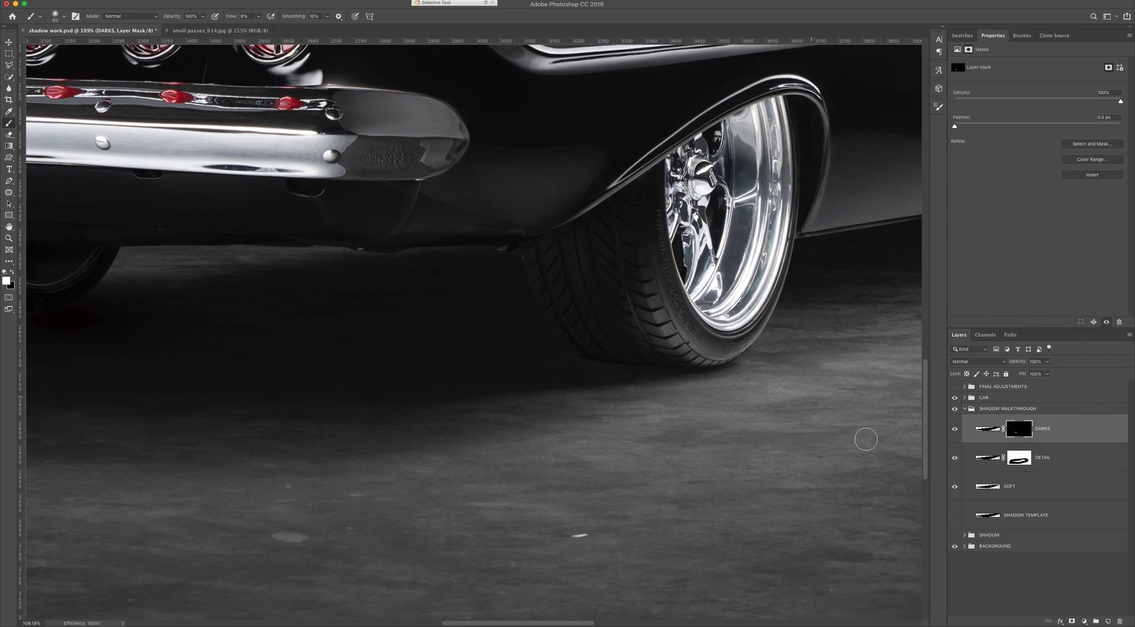
click(954, 428)
scroll(469, 364, down, 3)
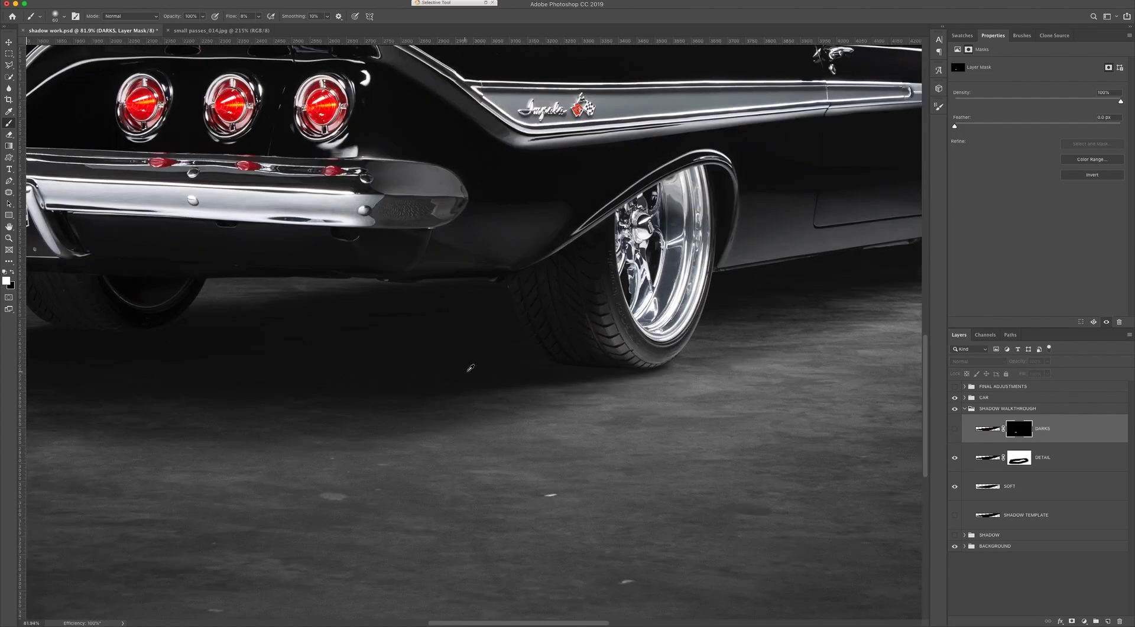
scroll(518, 392, down, 2)
scroll(518, 392, down, 3)
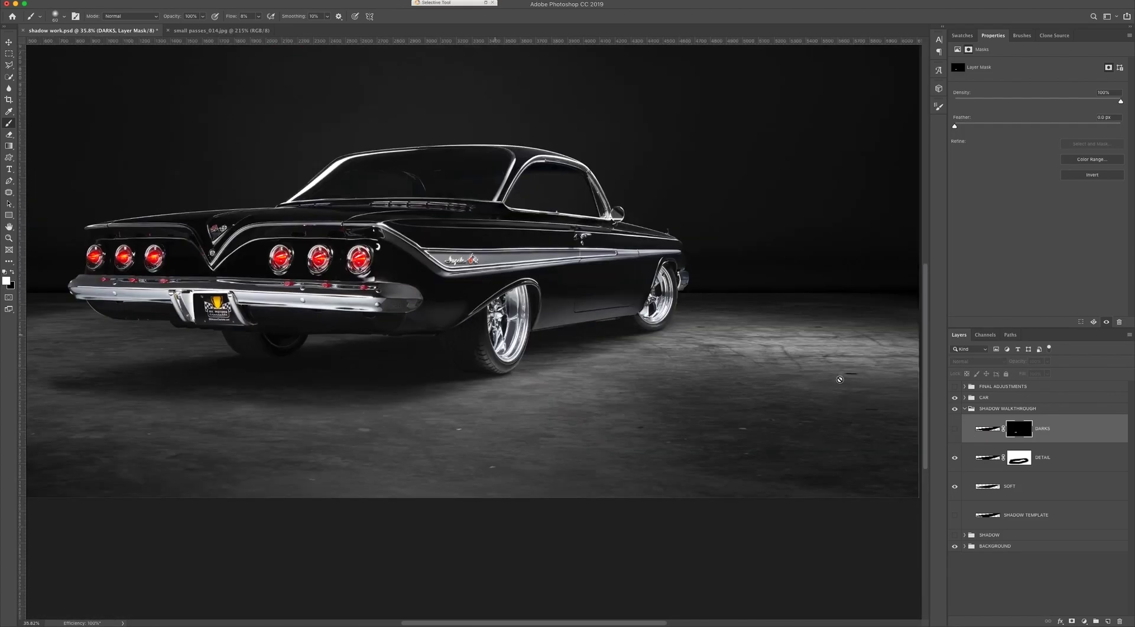
Duplicate the DETAIL layer and delete the DARKS layer.
click(1065, 458)
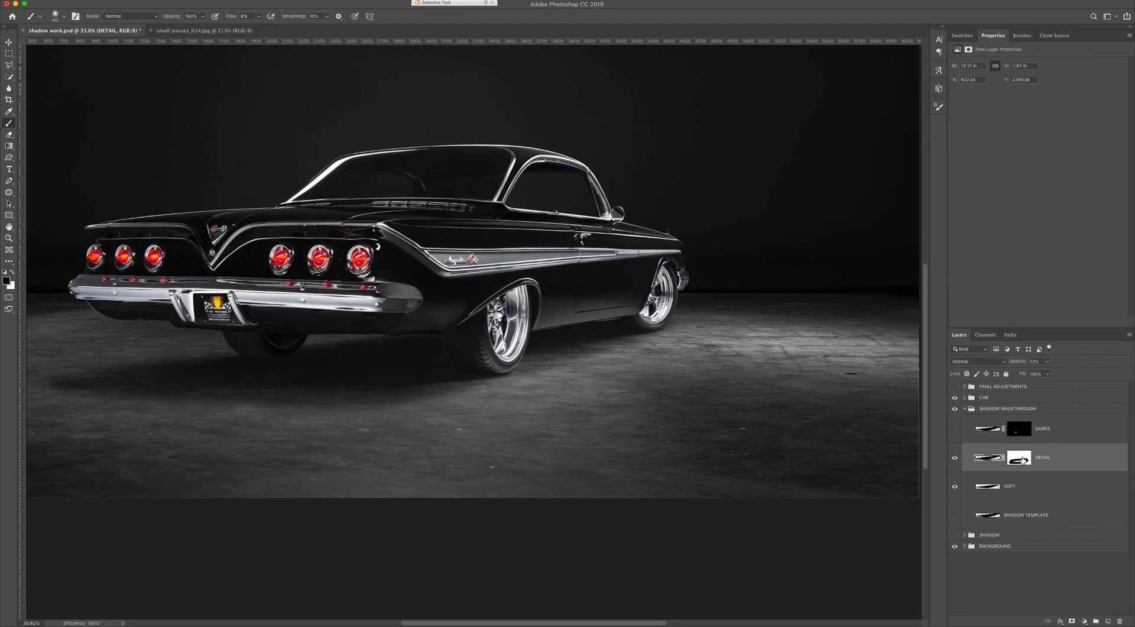
key(super+j)
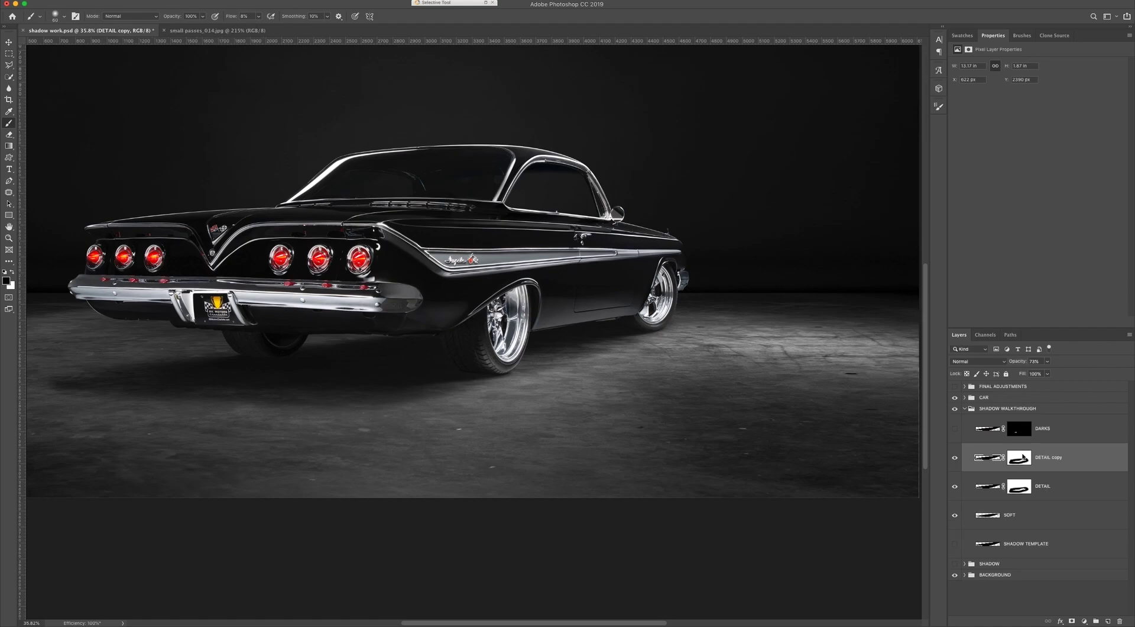
click(1051, 434)
key(Delete)
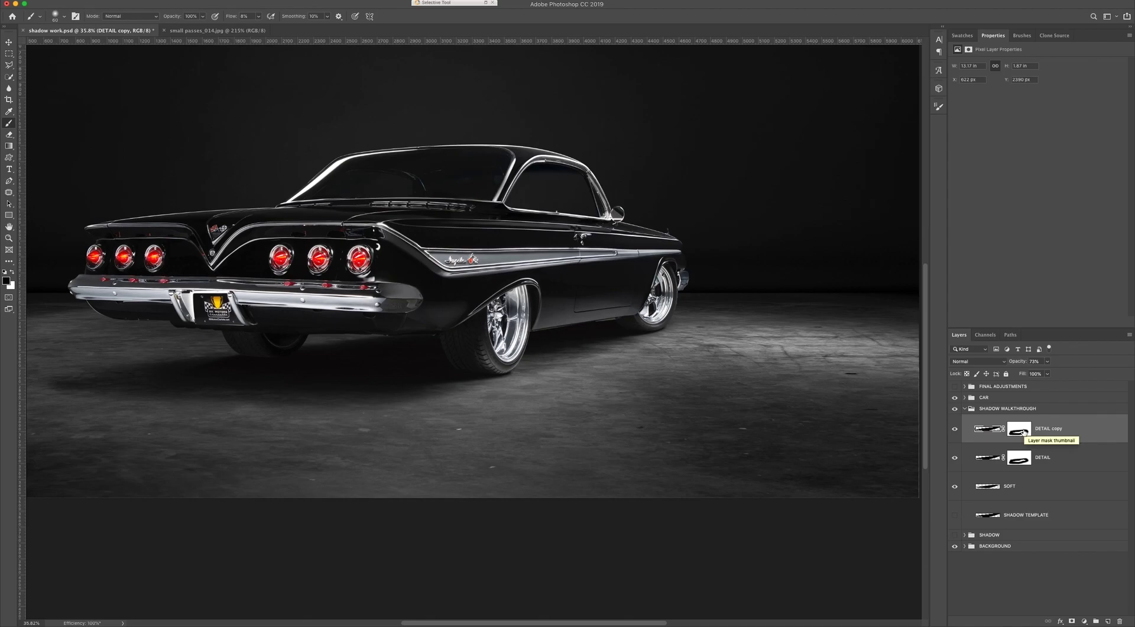
Apply the layer mask of DETAIL copy permanently and check that layer on its own.
right_click(1023, 433)
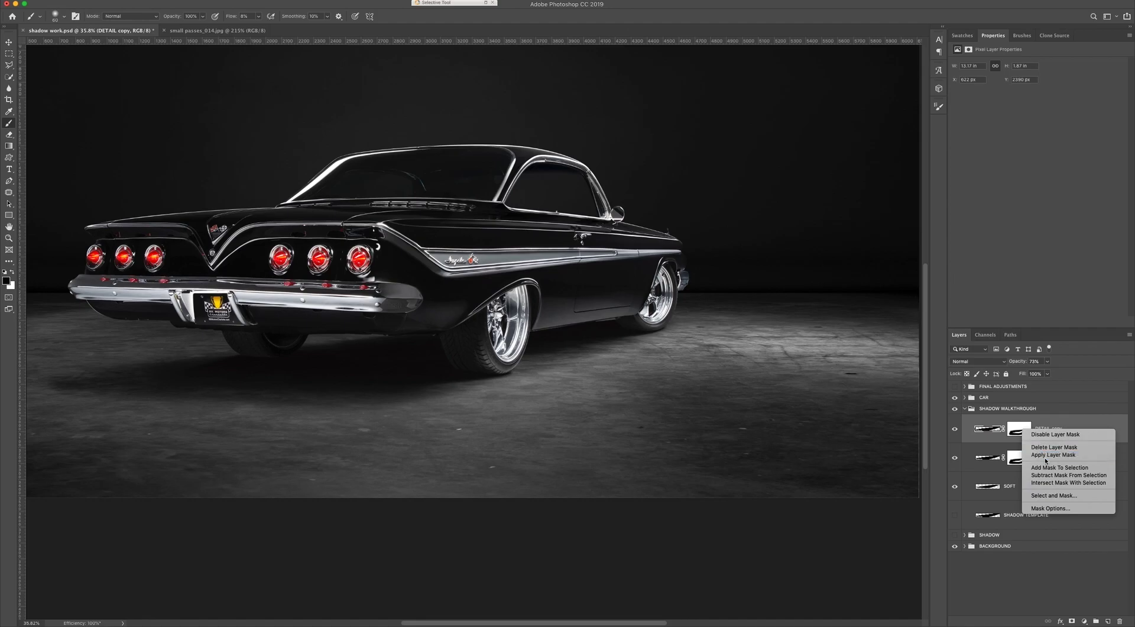
click(1046, 449)
alt+click(956, 430)
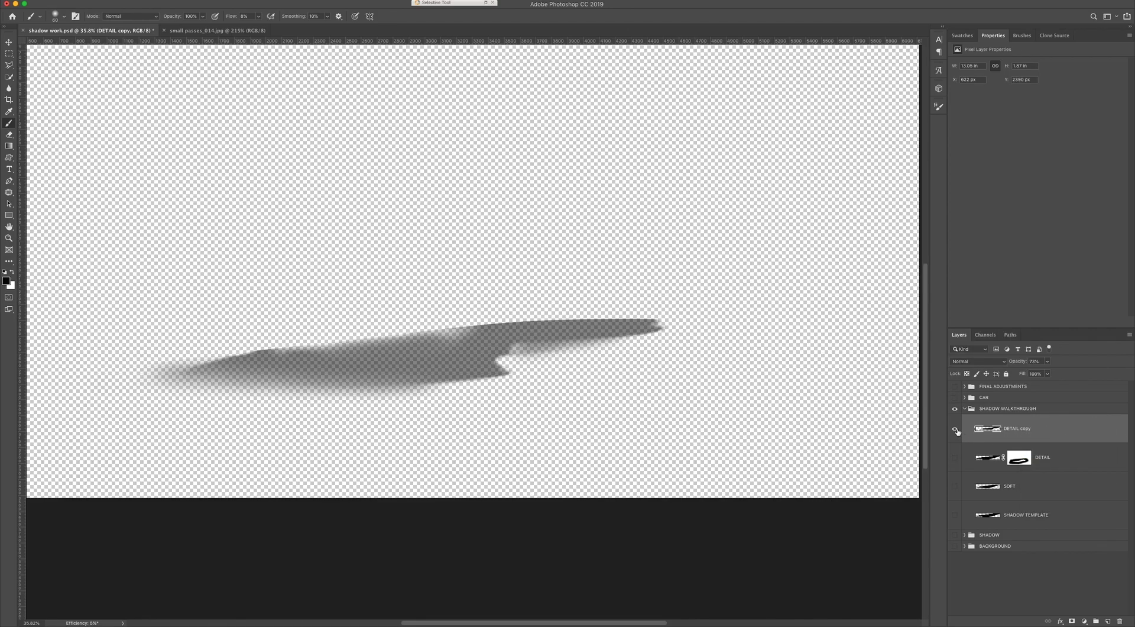
alt+click(955, 430)
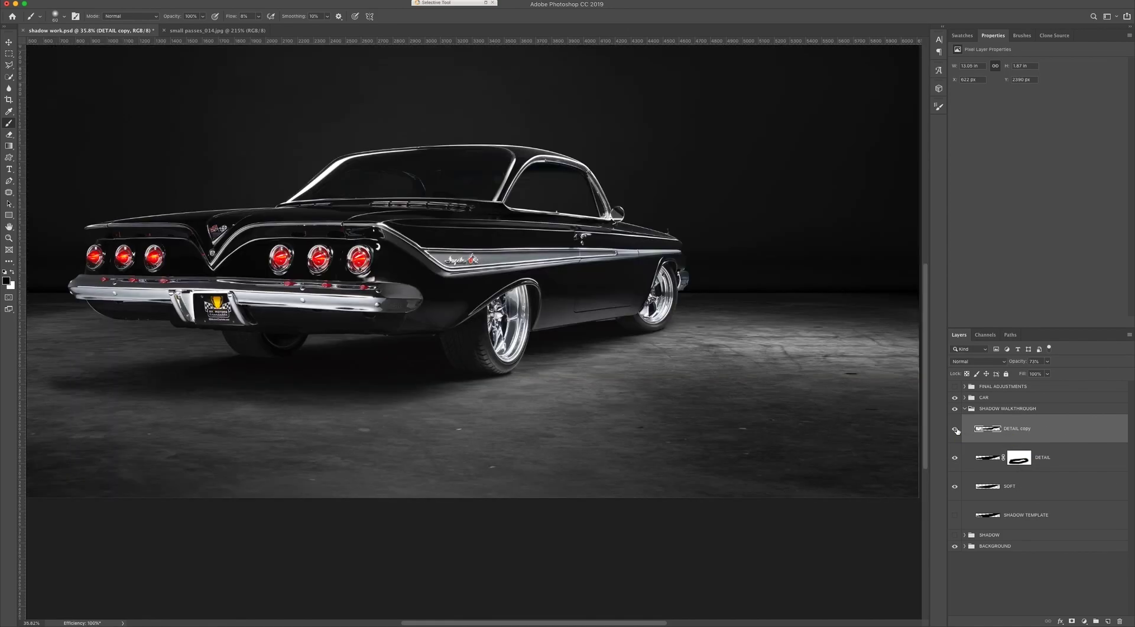
Raise the opacity of DETAIL copy to 100% and toggle its visibility to compare.
click(1045, 373)
drag(1048, 373, 1089, 374)
click(1062, 435)
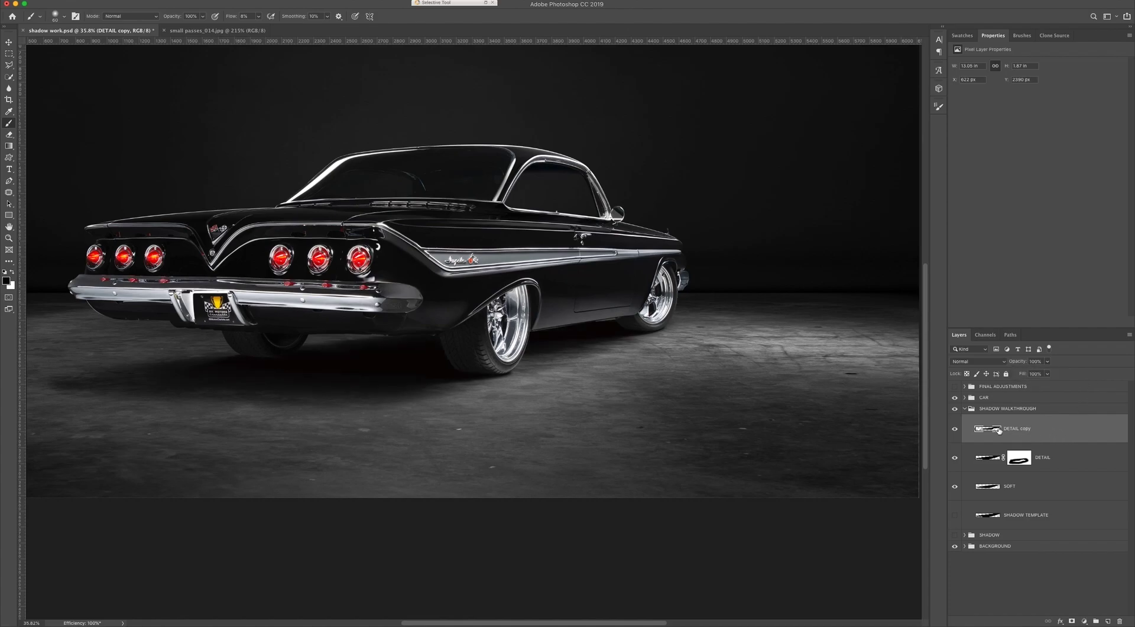
click(956, 431)
click(956, 430)
Add a new layer mask to DETAIL copy and invert it to black.
key(super+shift+m)
key(super+i)
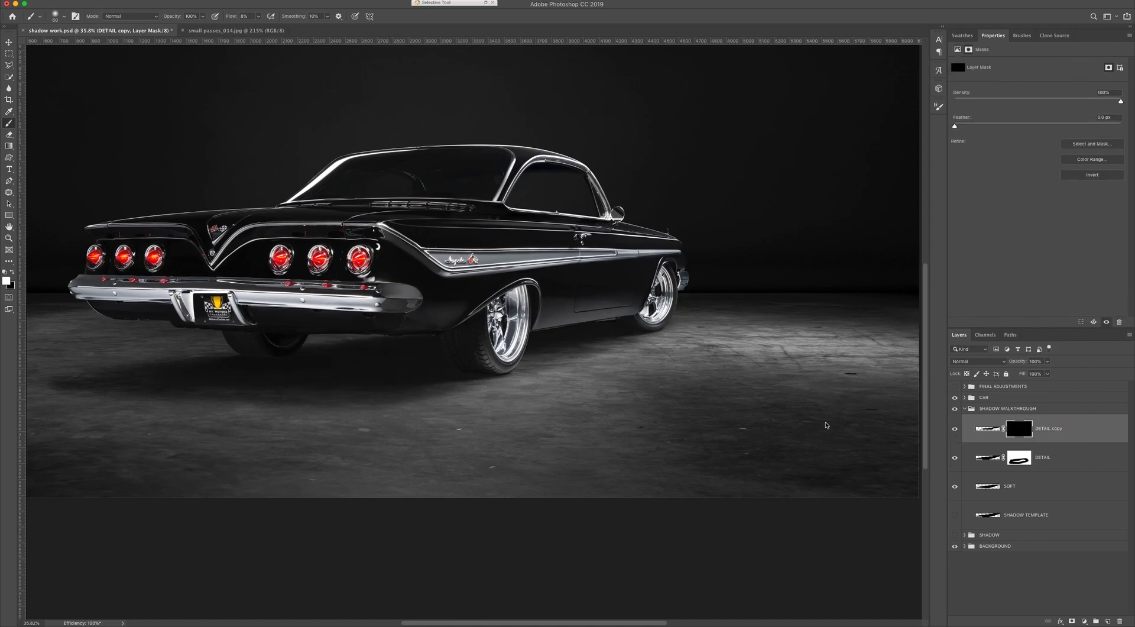
scroll(443, 371, up, 5)
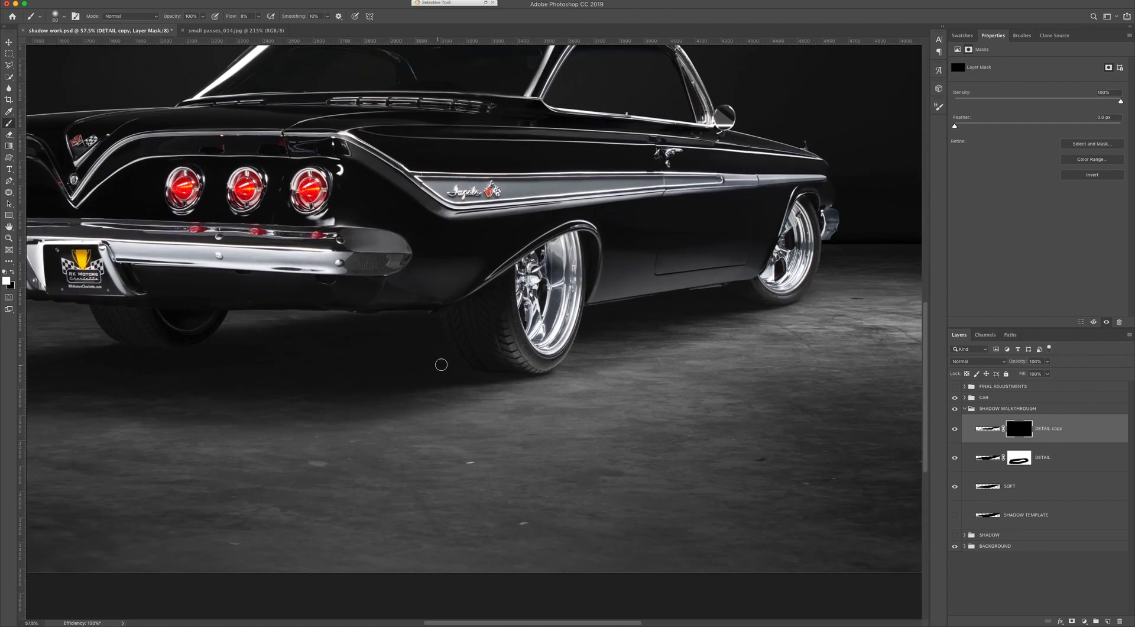
scroll(481, 373, up, 3)
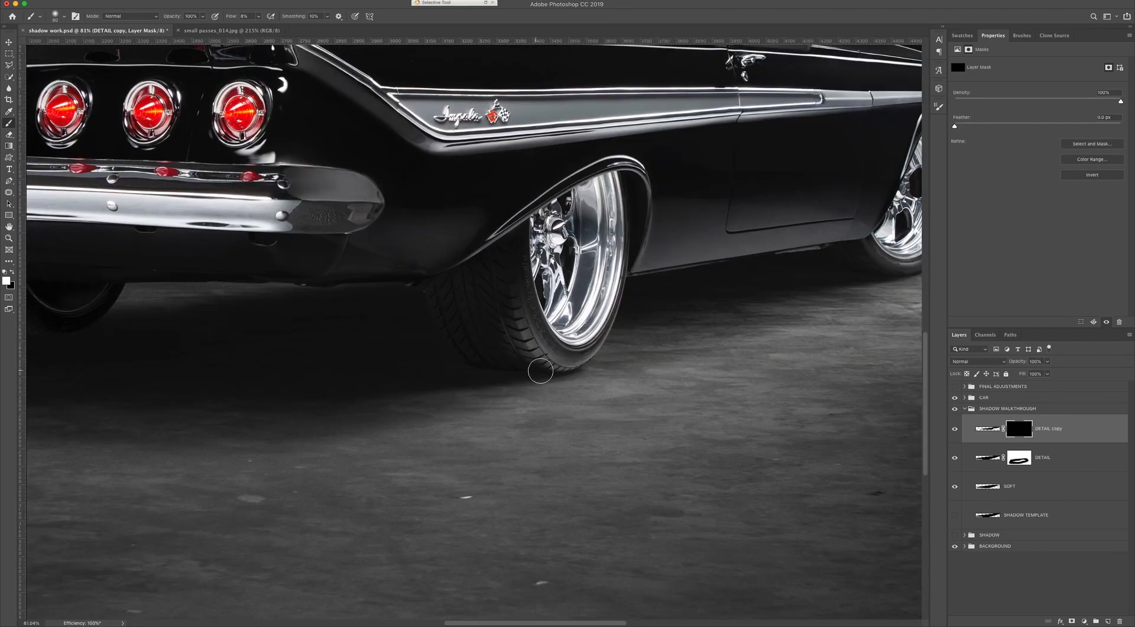
Paint white on the DETAIL copy mask to darken the shadow beneath both rear tires and across the floor between them.
mouse_move(533, 366)
mouse_down()
mouse_move(363, 362)
mouse_move(474, 362)
mouse_move(411, 366)
mouse_move(419, 347)
mouse_up()
key(bracketright)
key(bracketright)
key(bracketright)
drag(268, 342, 437, 331)
key(bracketleft)
mouse_move(233, 324)
mouse_down()
mouse_move(145, 334)
mouse_move(331, 314)
mouse_move(197, 326)
mouse_move(243, 330)
mouse_move(133, 323)
mouse_move(189, 330)
mouse_up()
key(bracketright)
mouse_move(331, 332)
mouse_down()
mouse_move(317, 341)
mouse_move(415, 336)
mouse_move(306, 346)
mouse_move(527, 314)
mouse_move(467, 331)
mouse_move(534, 314)
mouse_move(517, 344)
mouse_move(593, 326)
mouse_move(577, 304)
mouse_move(439, 313)
mouse_move(534, 323)
mouse_move(735, 311)
mouse_move(587, 333)
mouse_up()
key(bracketright)
scroll(534, 326, down, 1)
scroll(626, 330, down, 5)
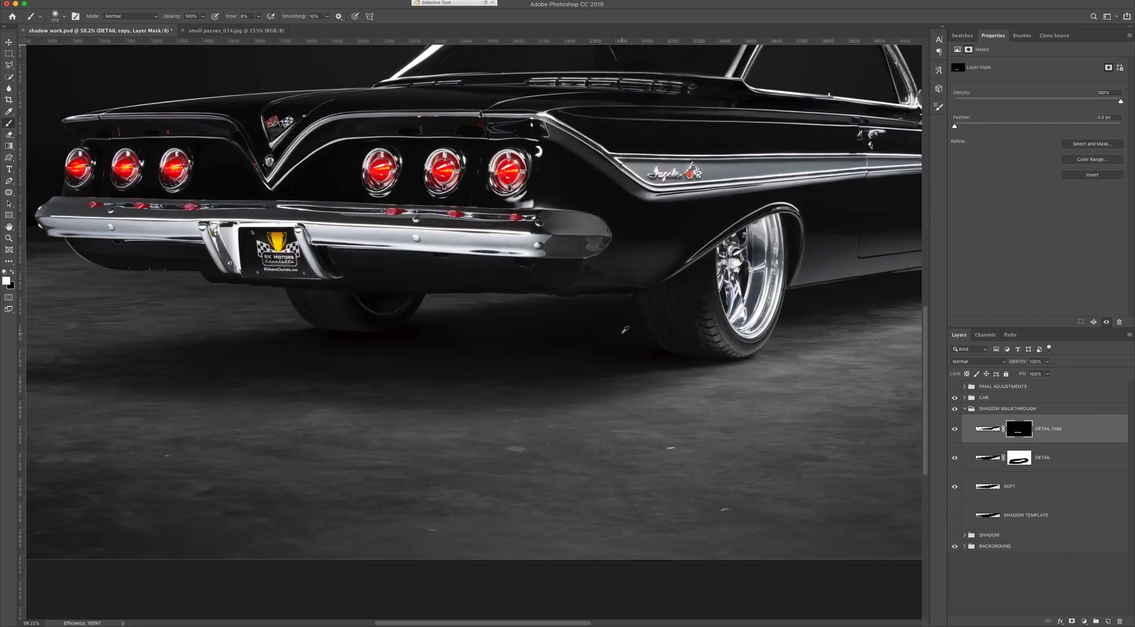
Build up the dark shadow on the DETAIL copy mask under the rear bumper, up to the inner side of the near rear tire.
scroll(625, 330, down, 3)
scroll(665, 326, up, 6)
mouse_move(664, 326)
mouse_down()
mouse_move(668, 316)
mouse_move(639, 319)
mouse_up()
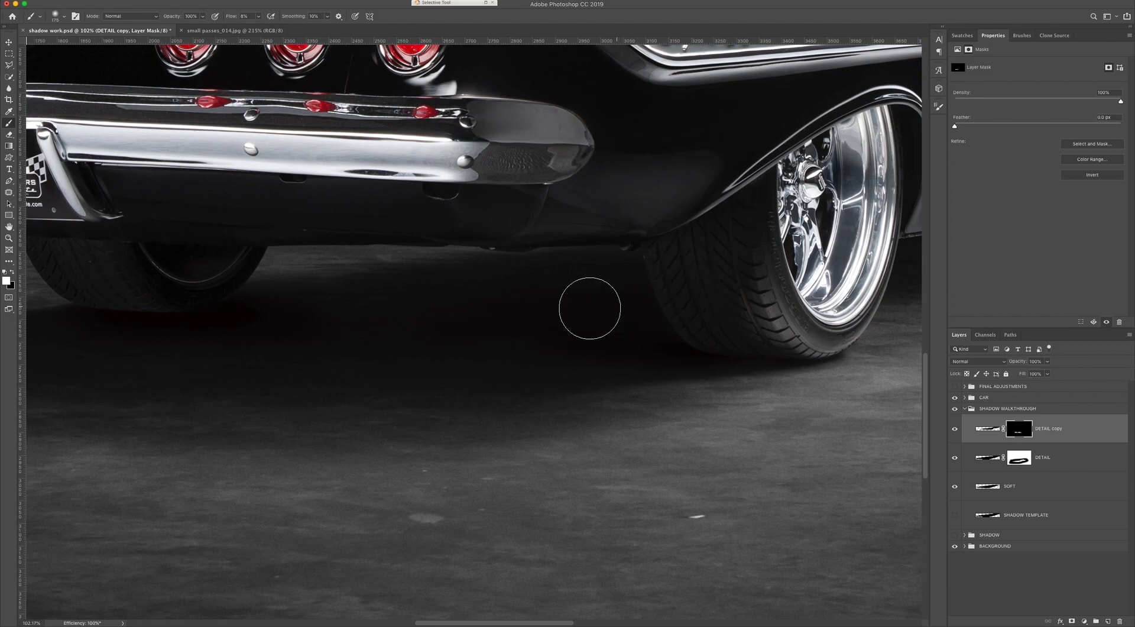
scroll(340, 330, down, 3)
drag(431, 348, 658, 354)
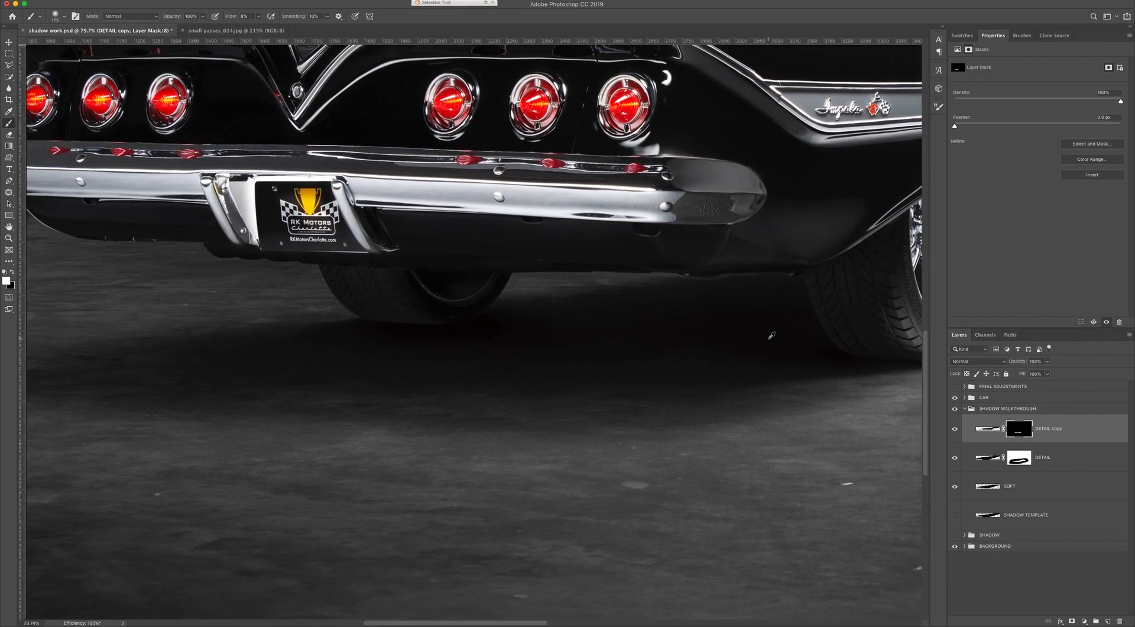
scroll(772, 335, down, 2)
drag(768, 347, 588, 337)
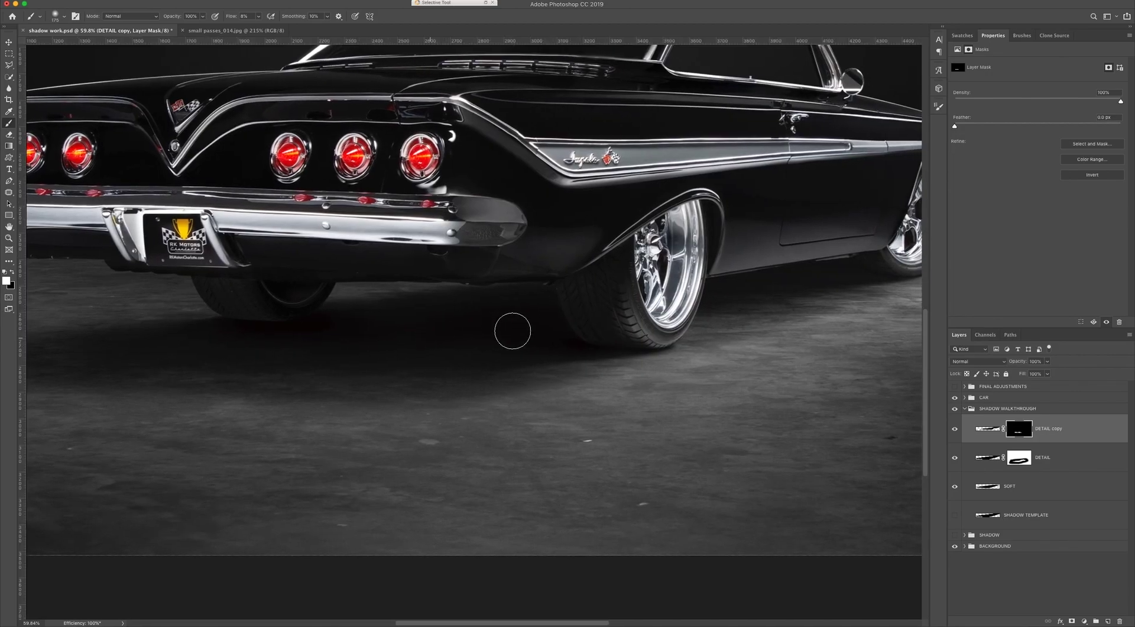
scroll(490, 334, down, 1)
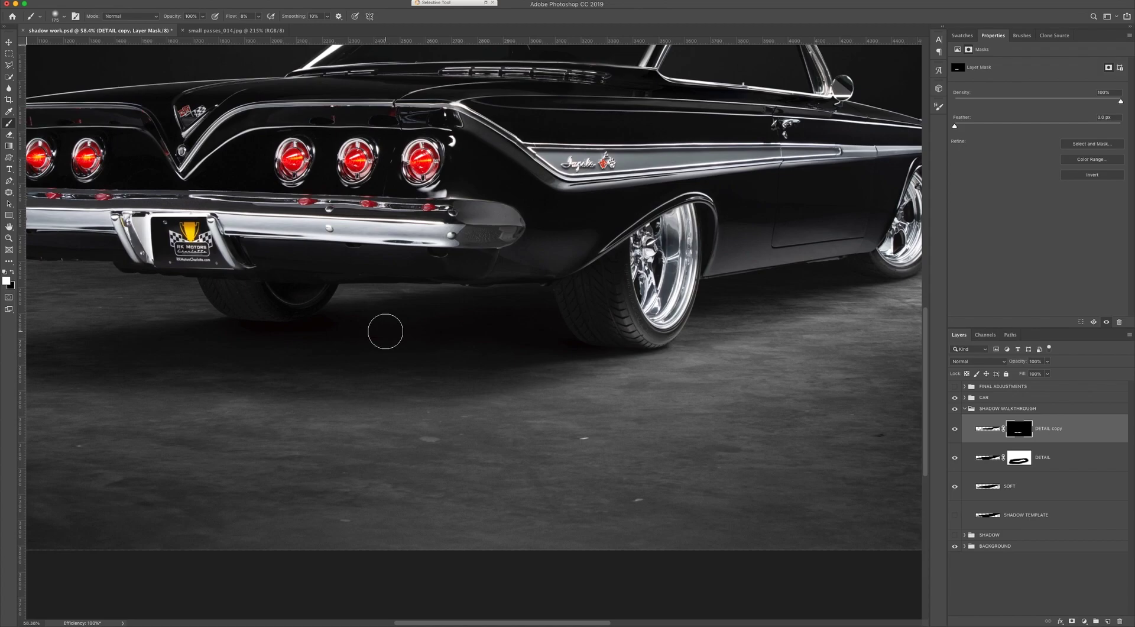
drag(616, 329, 487, 340)
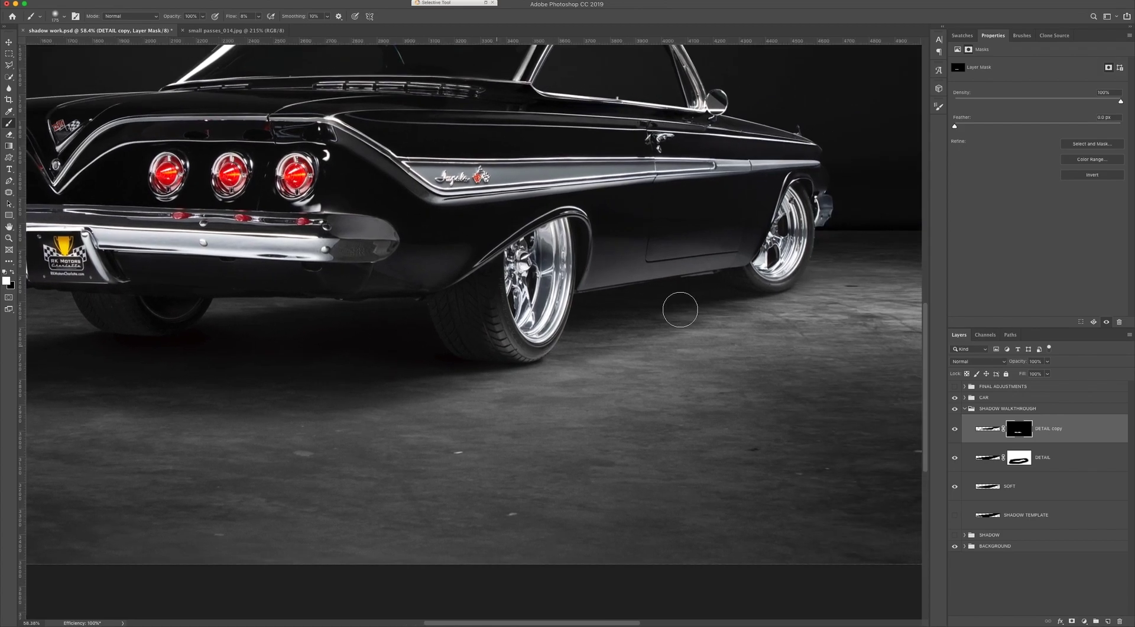
Paint the dark shadow in along the rocker panel and under the front tire on the DETAIL copy mask with a smaller brush.
scroll(758, 291, up, 5)
key(bracketleft)
key(bracketleft)
key(bracketleft)
key(bracketleft)
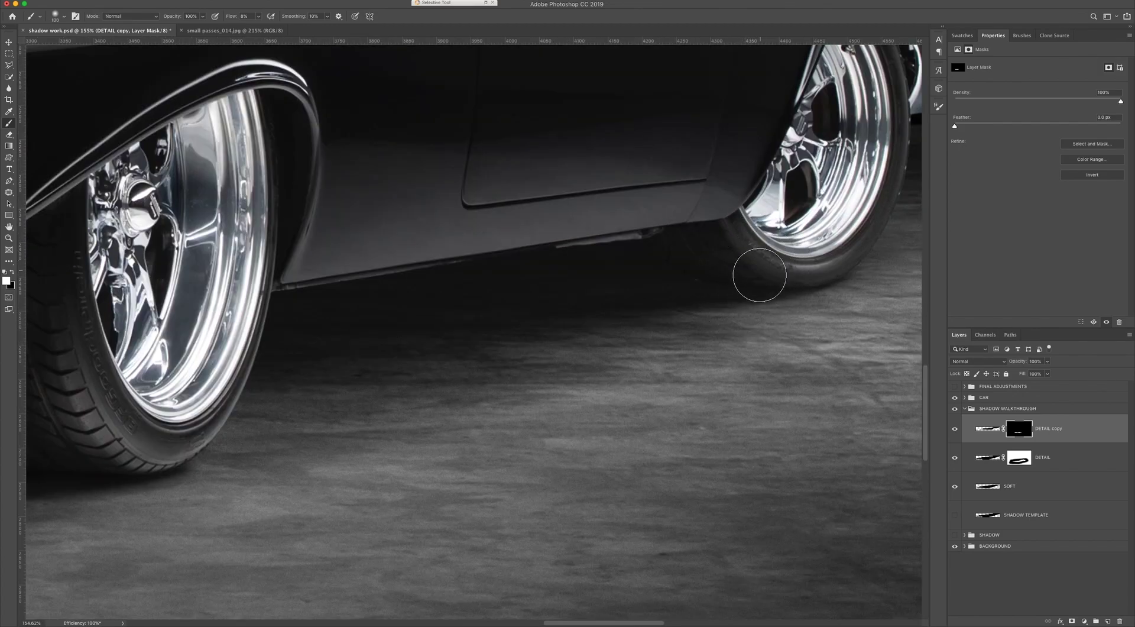
key(bracketleft)
key(bracketleft)
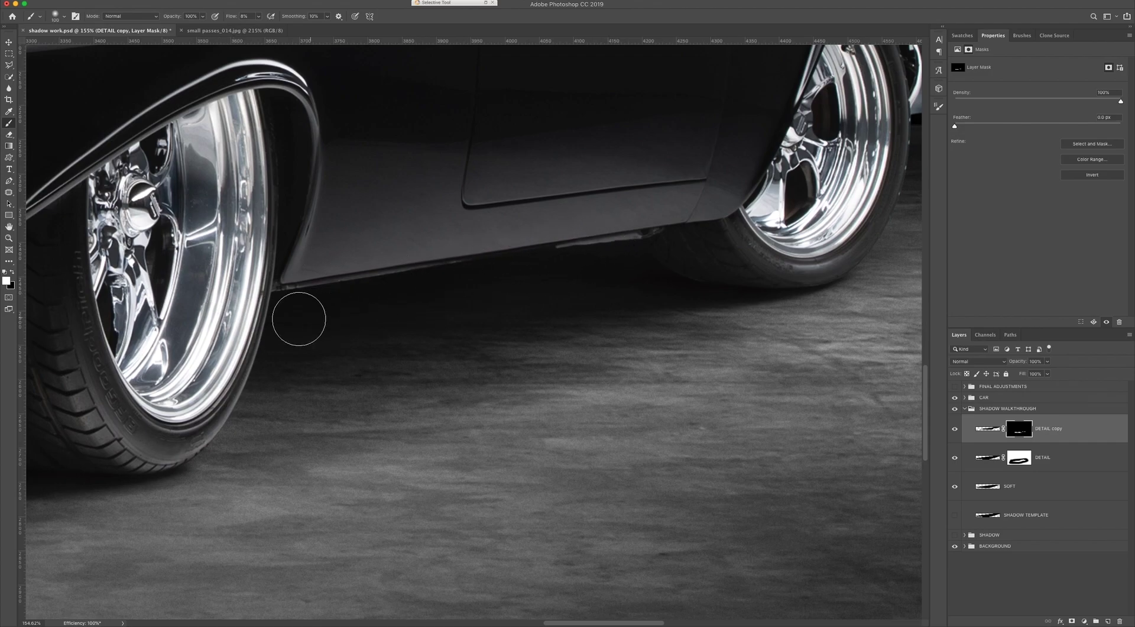
key(bracketleft)
scroll(344, 284, down, 10)
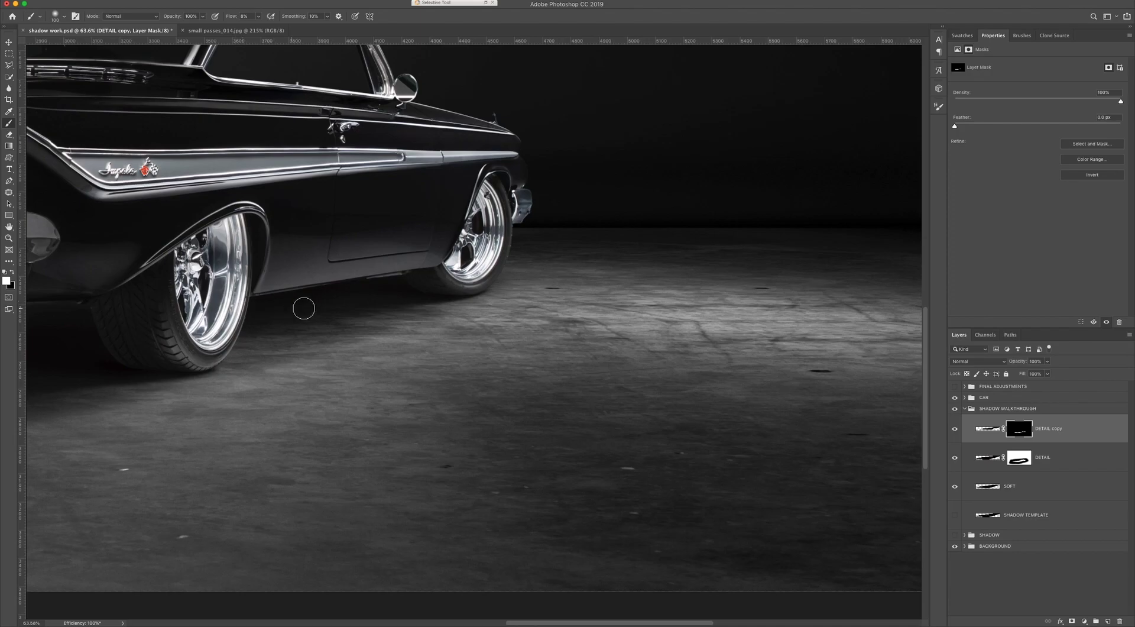
Strengthen the dark shadow beside the far rear tire under the bumper, checking it against the whole car.
scroll(461, 342, up, 6)
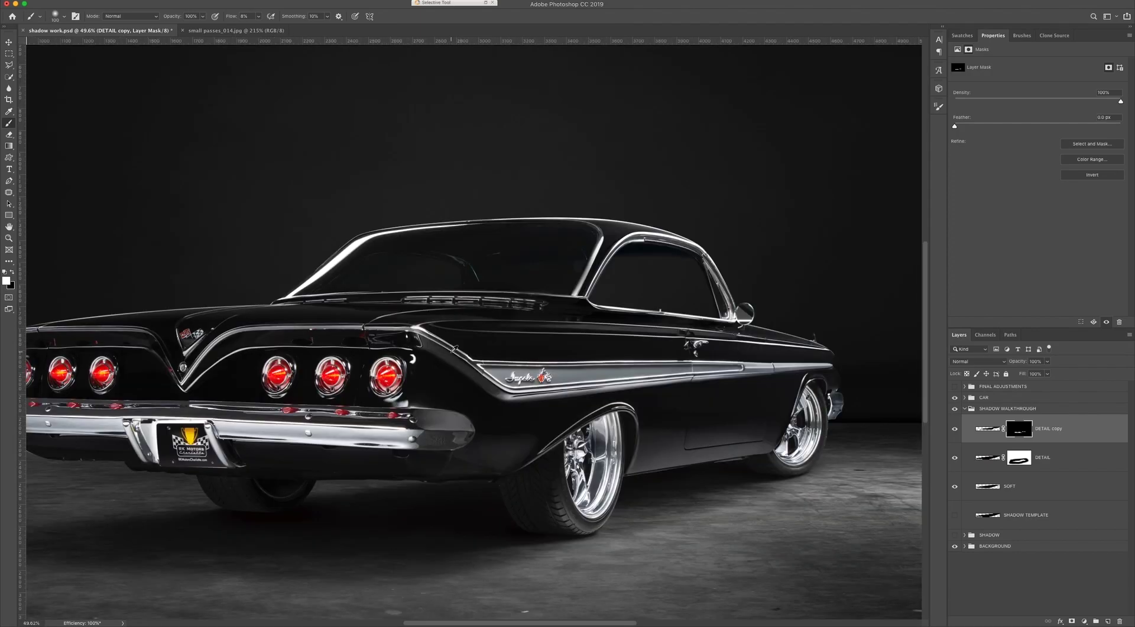
scroll(456, 349, down, 2)
drag(383, 374, 452, 281)
scroll(466, 285, down, 1)
scroll(458, 301, up, 1)
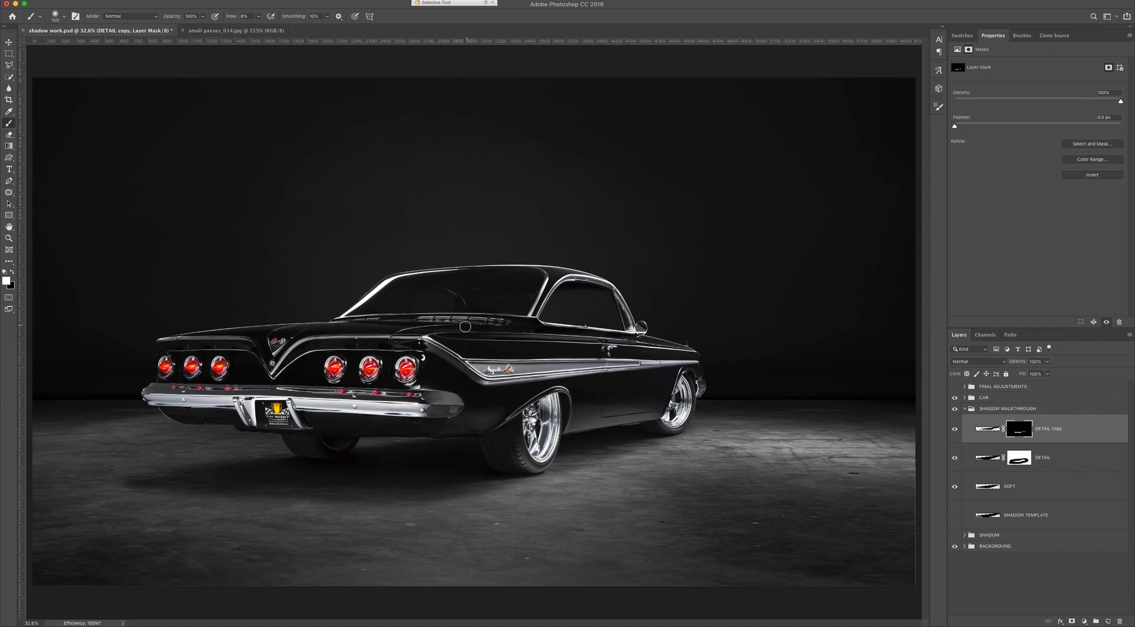
scroll(462, 420, up, 2)
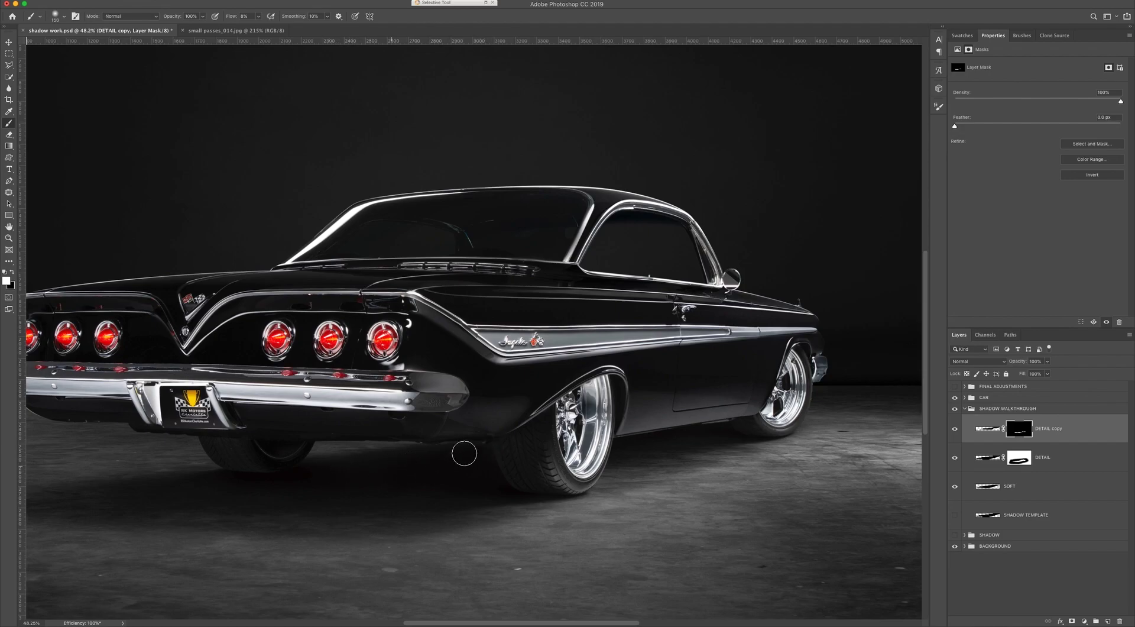
key(bracketright)
key(bracketright)
scroll(393, 500, up, 5)
scroll(455, 434, up, 3)
scroll(456, 434, down, 5)
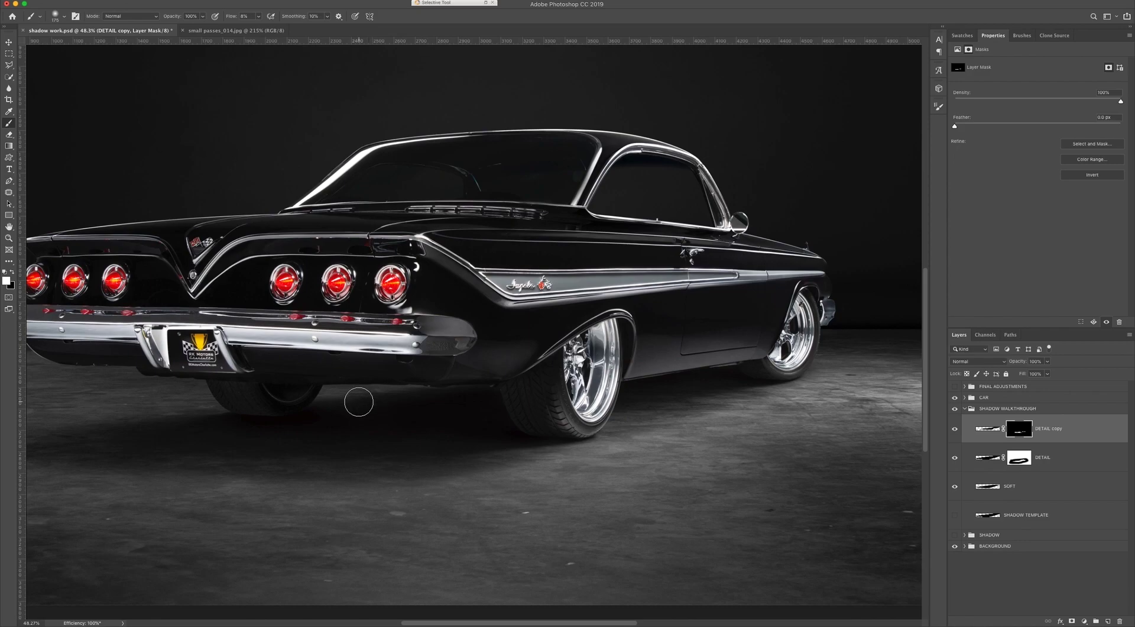
scroll(302, 405, down, 4)
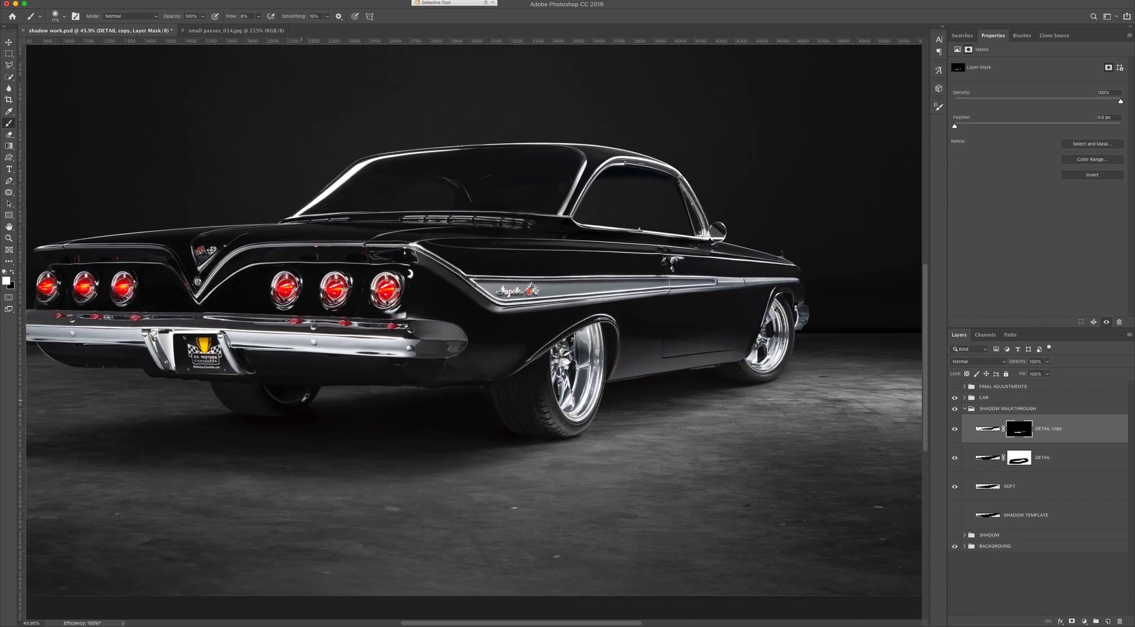
scroll(322, 400, up, 2)
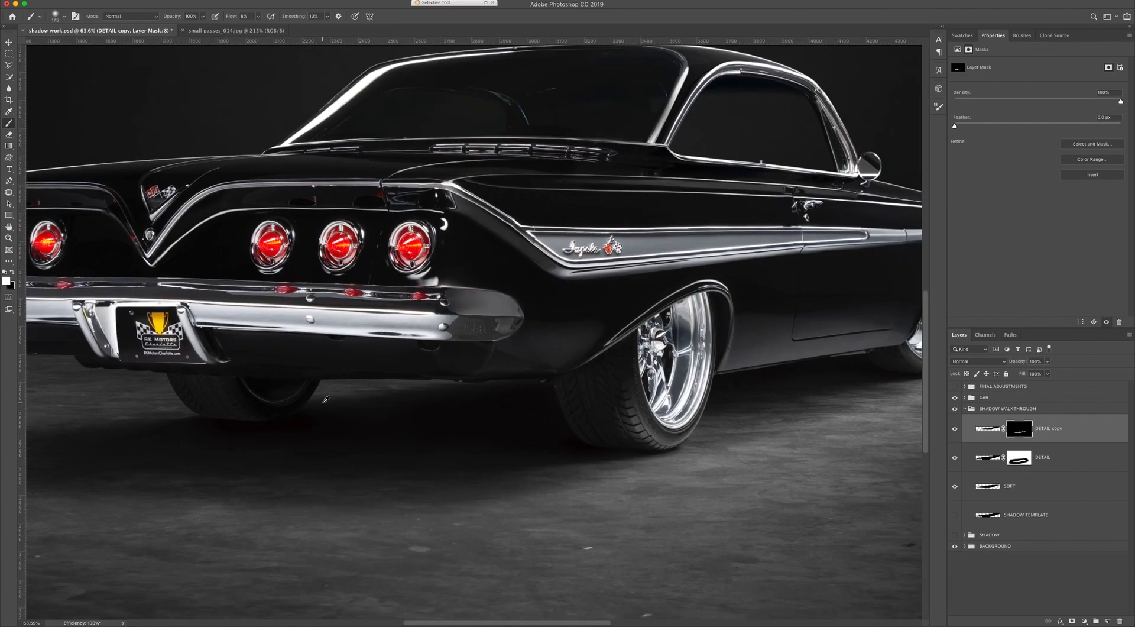
scroll(317, 409, down, 1)
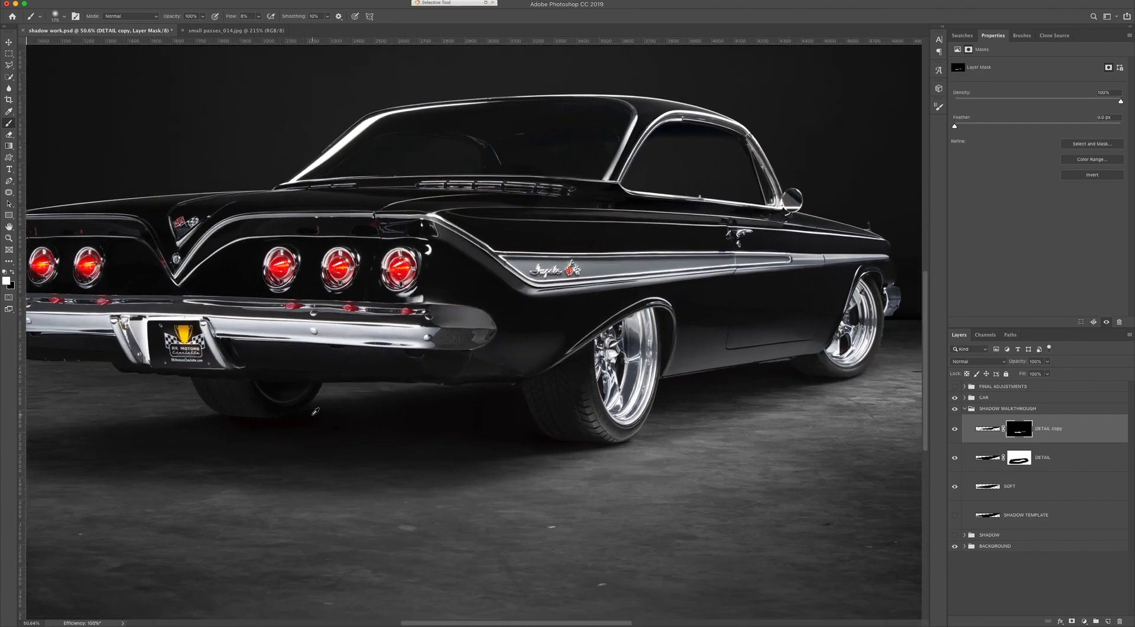
scroll(322, 411, up, 3)
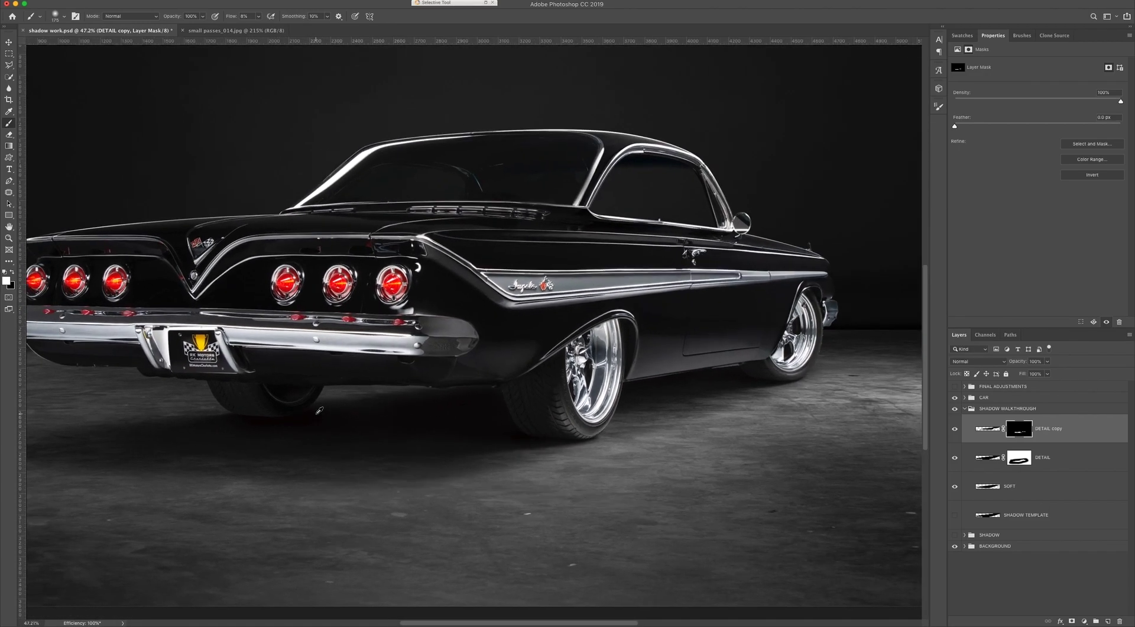
key(bracketleft)
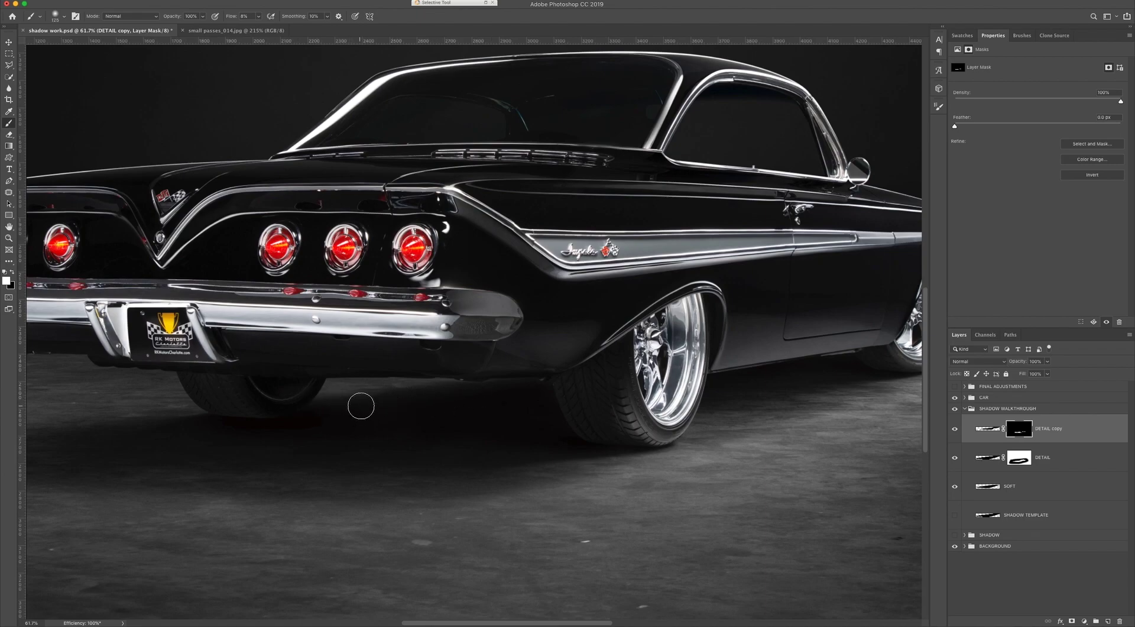
scroll(603, 379, down, 5)
scroll(553, 415, up, 1)
Select the SOFT layer and toggle its visibility to compare the floor with and without it.
click(996, 486)
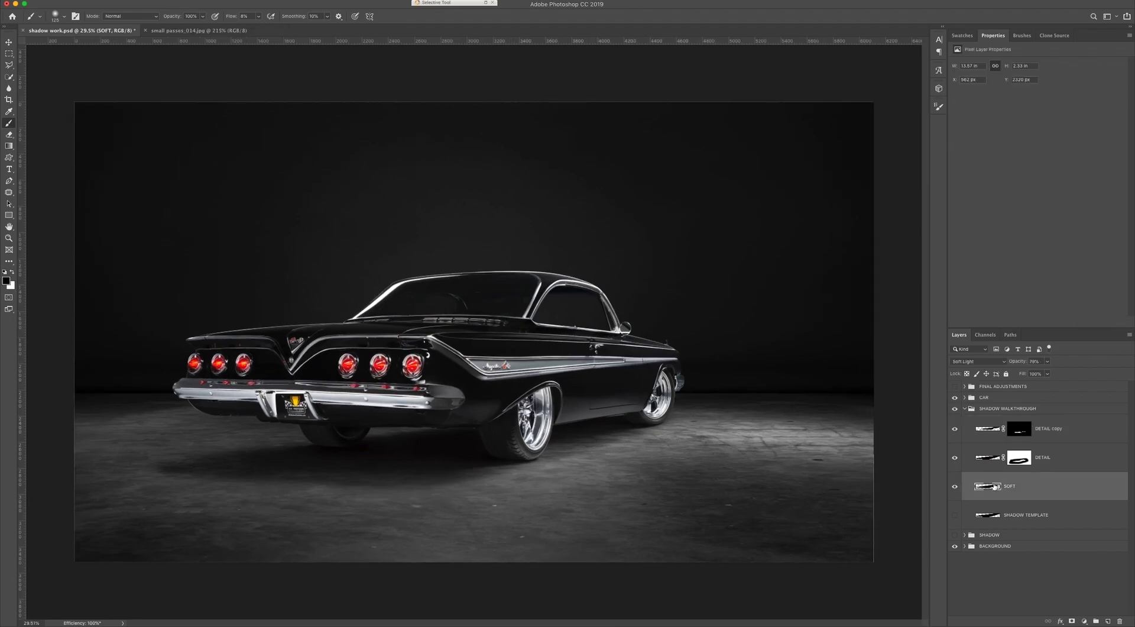
click(954, 487)
click(955, 487)
click(954, 487)
click(951, 487)
click(954, 487)
click(954, 488)
Add a layer mask to the SOFT layer and lightly paint black on it to soften the shadow's outer edge beside the rear tire.
click(1072, 621)
super+click(477, 462)
drag(761, 410, 474, 421)
key(super+r)
key(x)
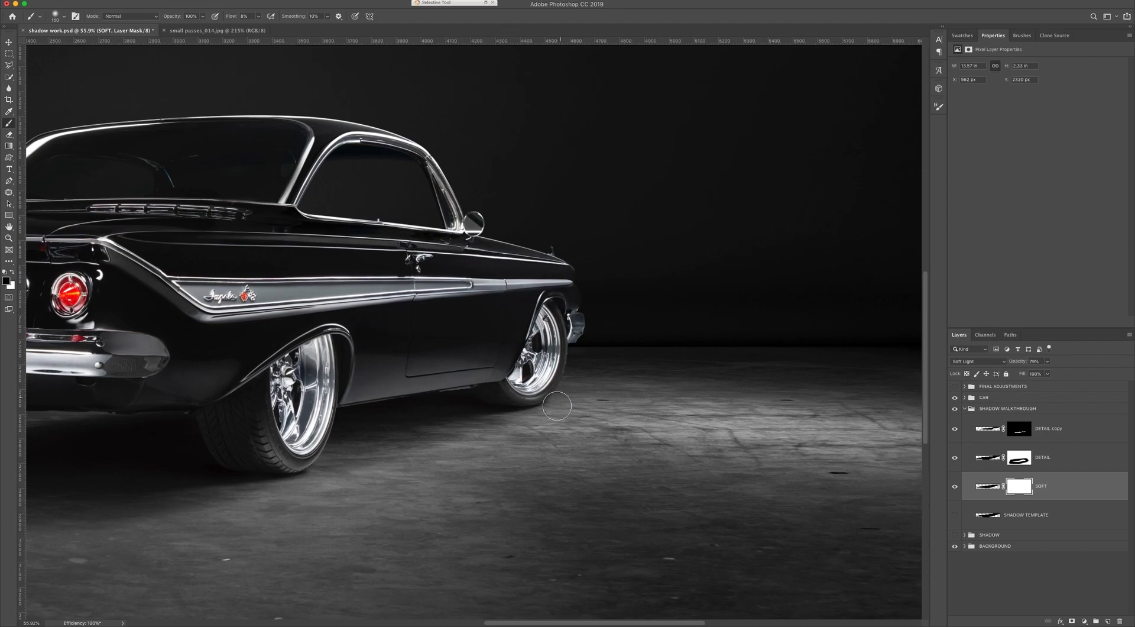
scroll(540, 398, left, 10)
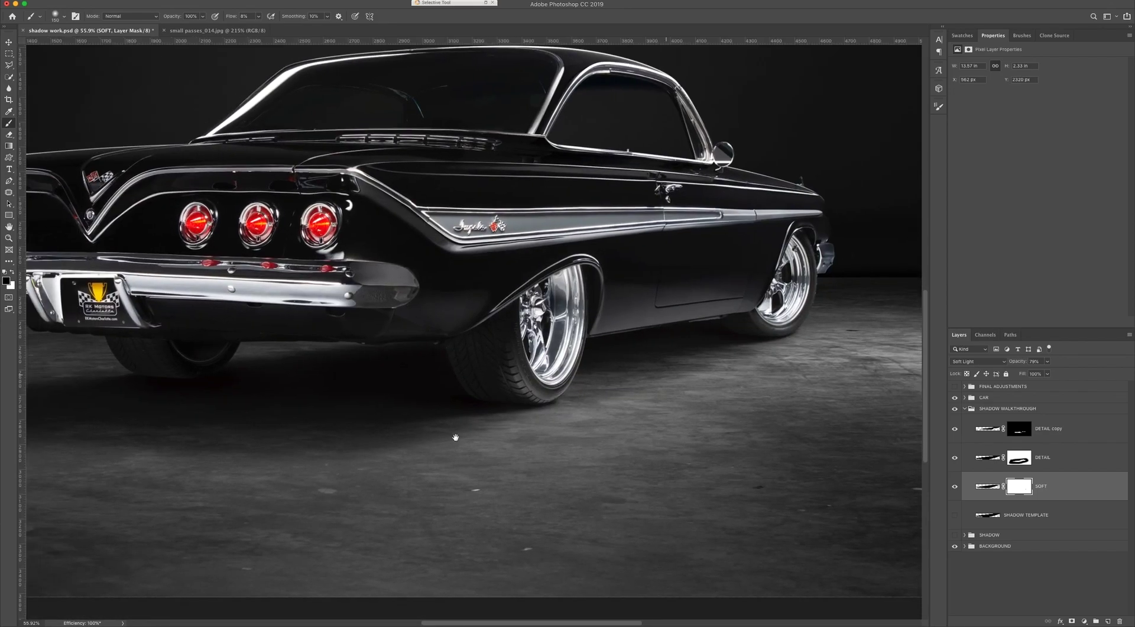
scroll(455, 437, left, 2)
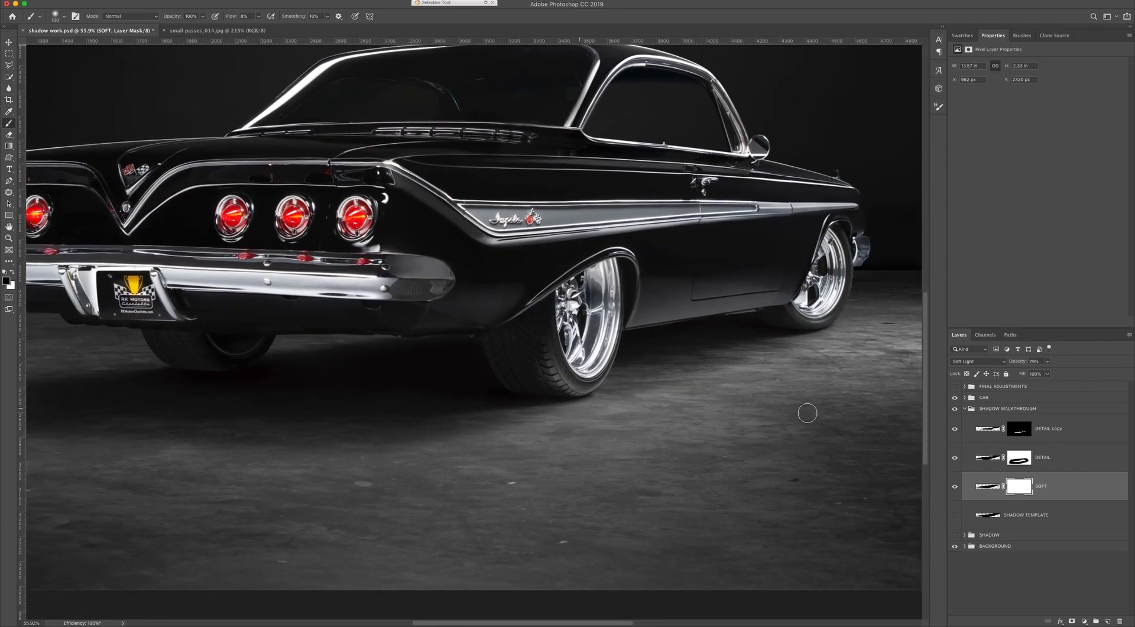
click(955, 487)
click(956, 490)
key(])
mouse_move(645, 402)
mouse_down()
mouse_move(625, 401)
mouse_move(636, 395)
mouse_up()
Toggle the visibility of the SOFT, DETAIL and DETAIL copy layers one by one to compare each shadow's contribution.
click(955, 488)
click(955, 487)
click(956, 459)
click(956, 460)
click(956, 460)
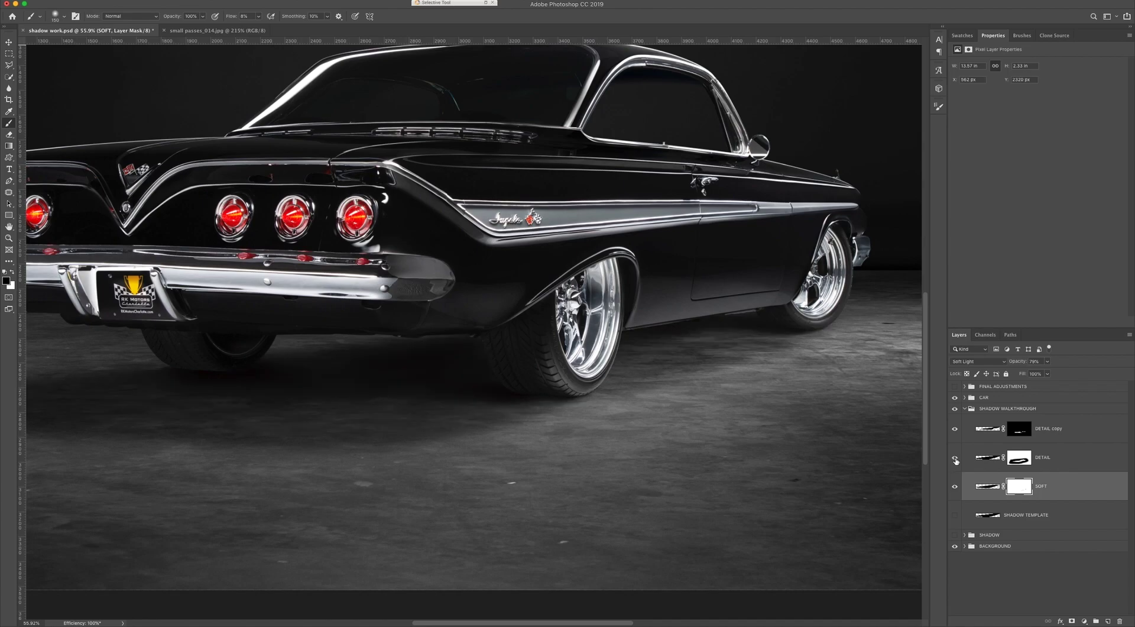
click(956, 459)
click(955, 430)
click(955, 430)
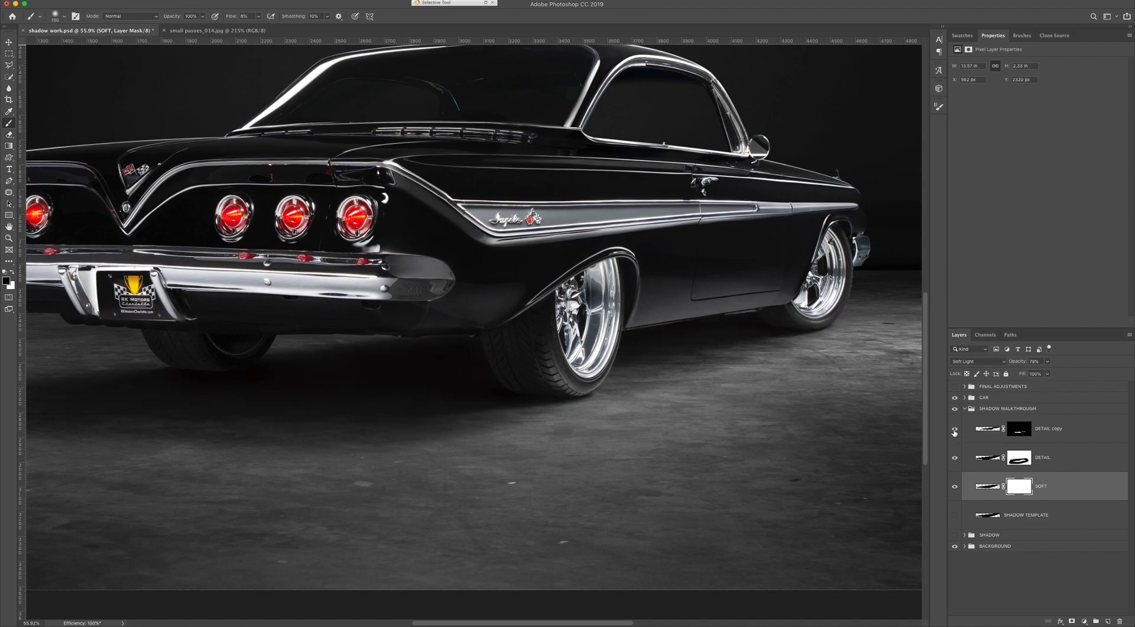
click(955, 433)
click(955, 432)
Paint white with a small brush on the DETAIL copy mask to deepen the contact shadow under the near rear tire.
click(1020, 428)
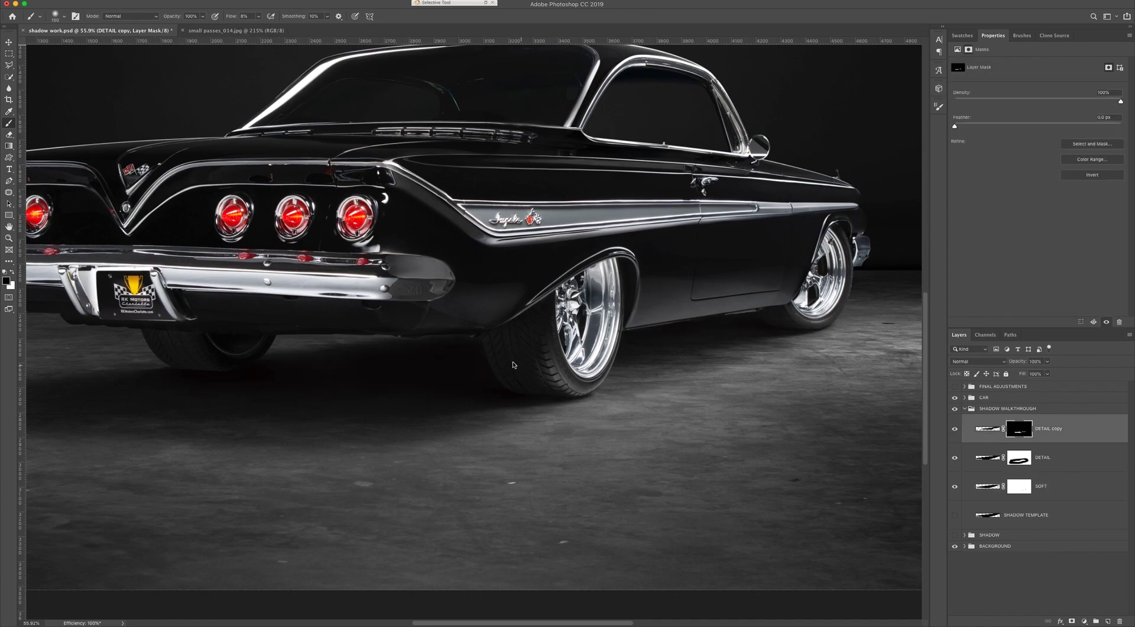
scroll(584, 391, up, 10)
key(x)
key(bracketleft)
key(bracketleft)
key(bracketleft)
key(bracketleft)
key(bracketleft)
key(bracketleft)
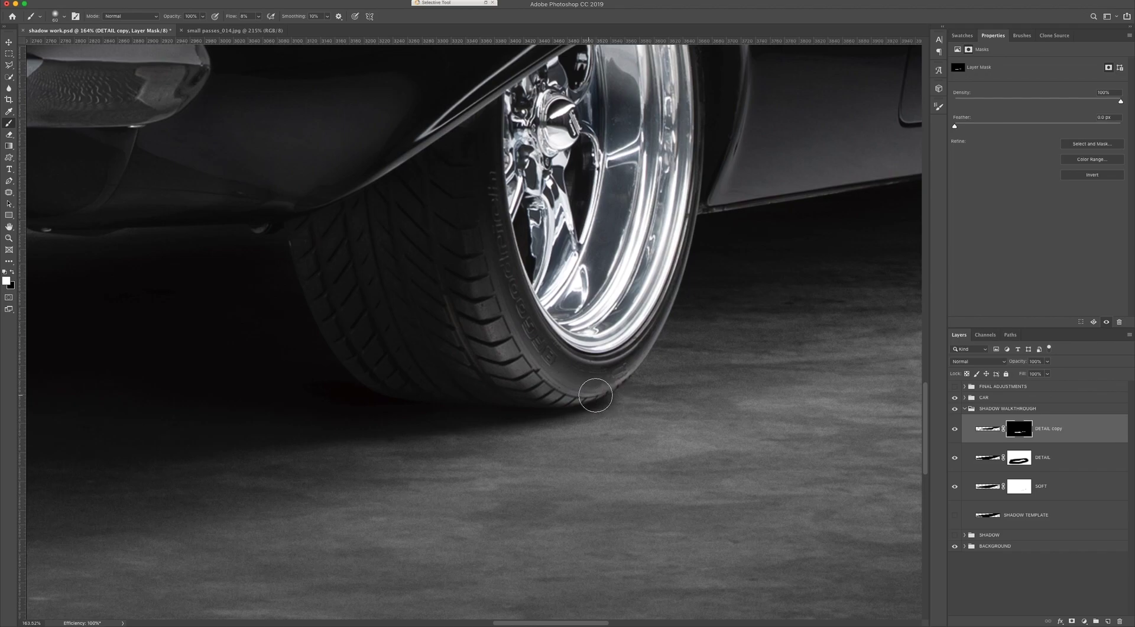
key(x)
Refine the DETAIL copy mask around the front tire's contact point using a smaller black brush.
scroll(577, 451, down, 8)
scroll(792, 386, up, 6)
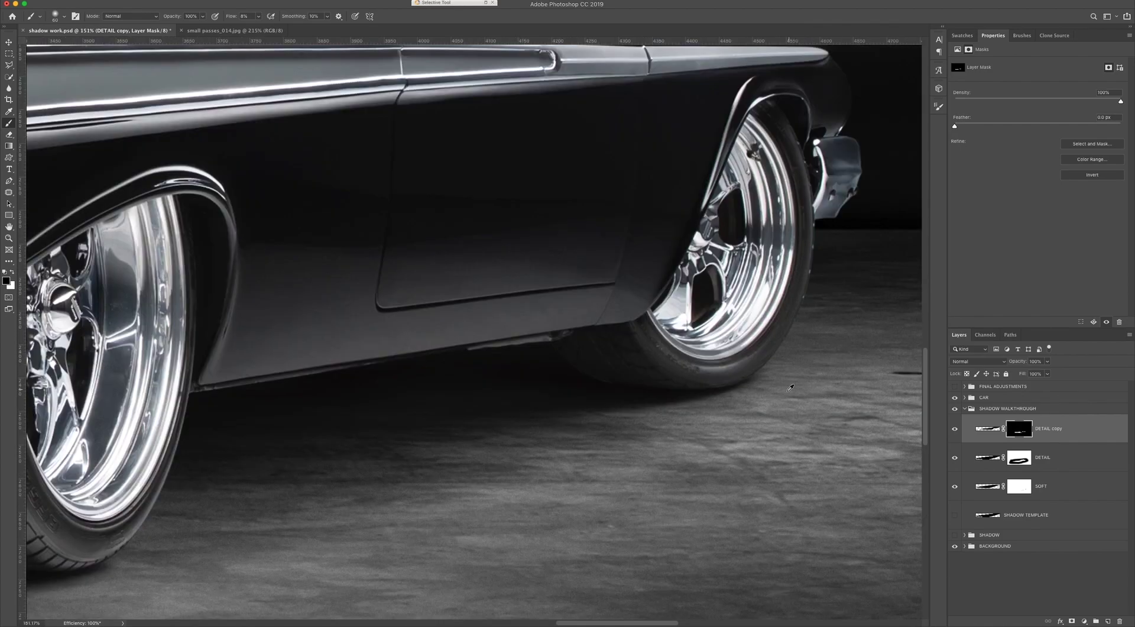
scroll(730, 384, down, 1)
scroll(733, 396, down, 2)
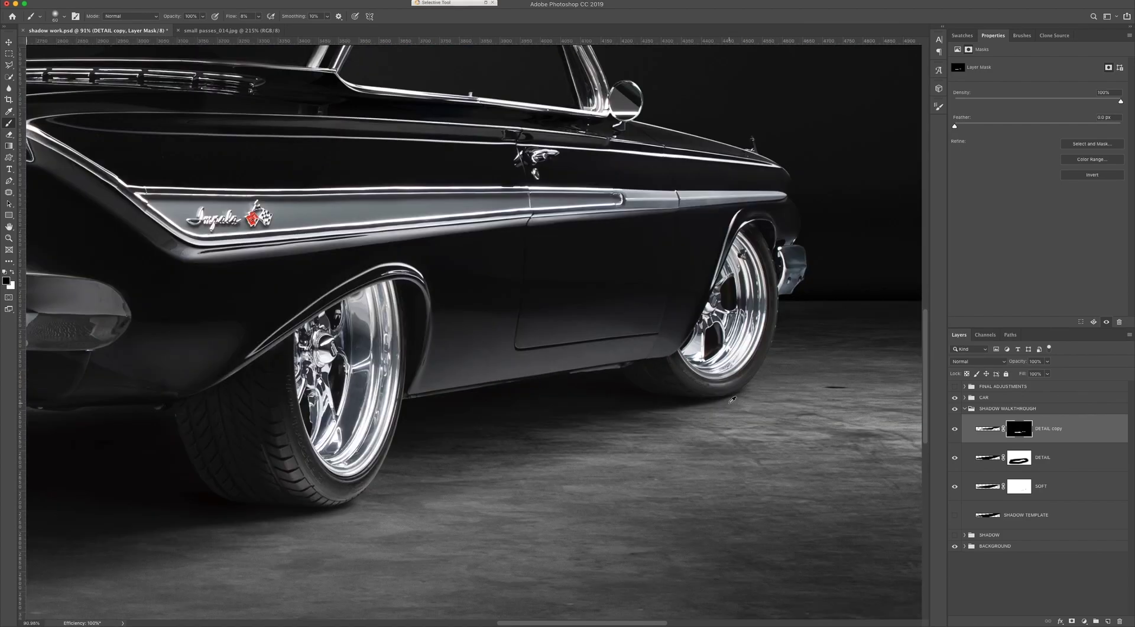
scroll(735, 402, down, 2)
scroll(733, 379, up, 8)
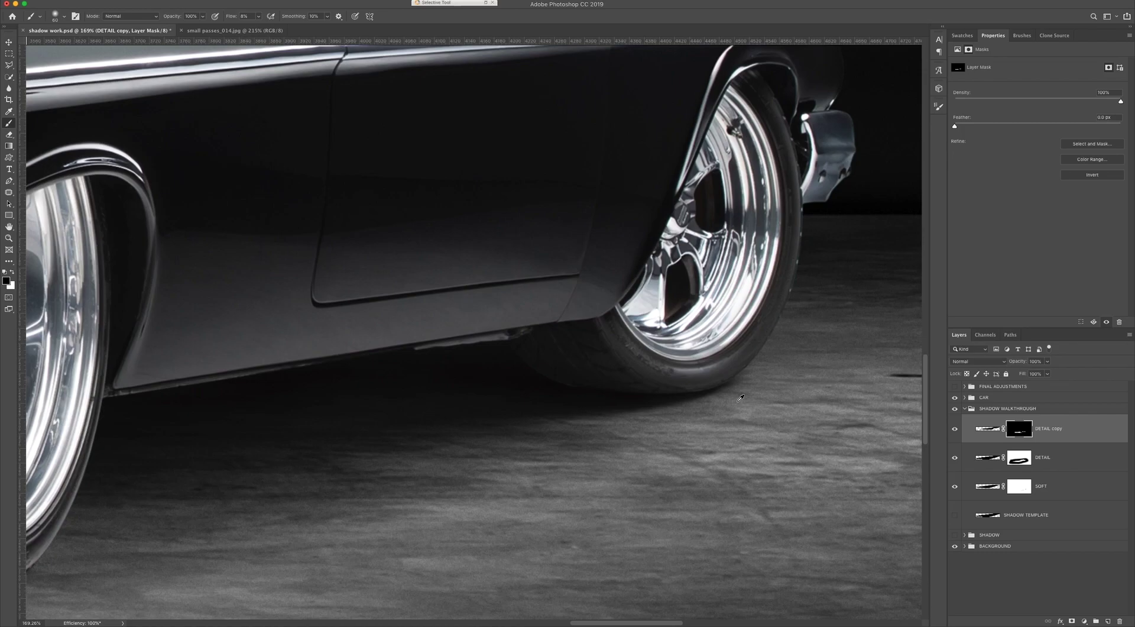
key(bracketleft)
key(bracketleft)
key(bracketleft)
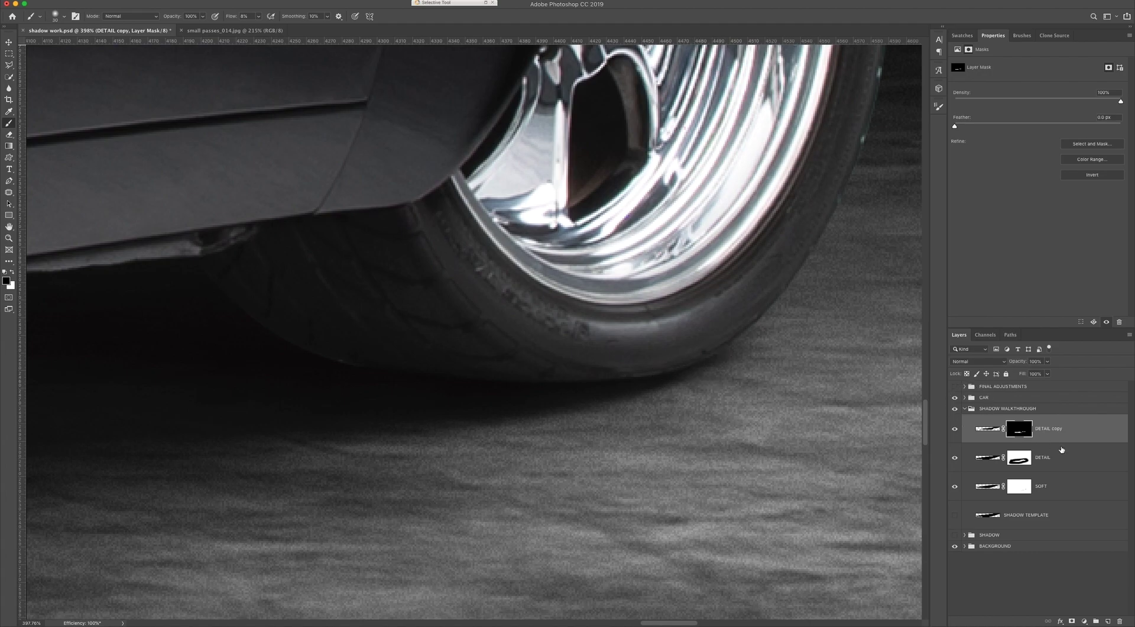
Paint black on the DETAIL layer's mask to trim the excess shadow at the front tire's outer edge.
click(1027, 463)
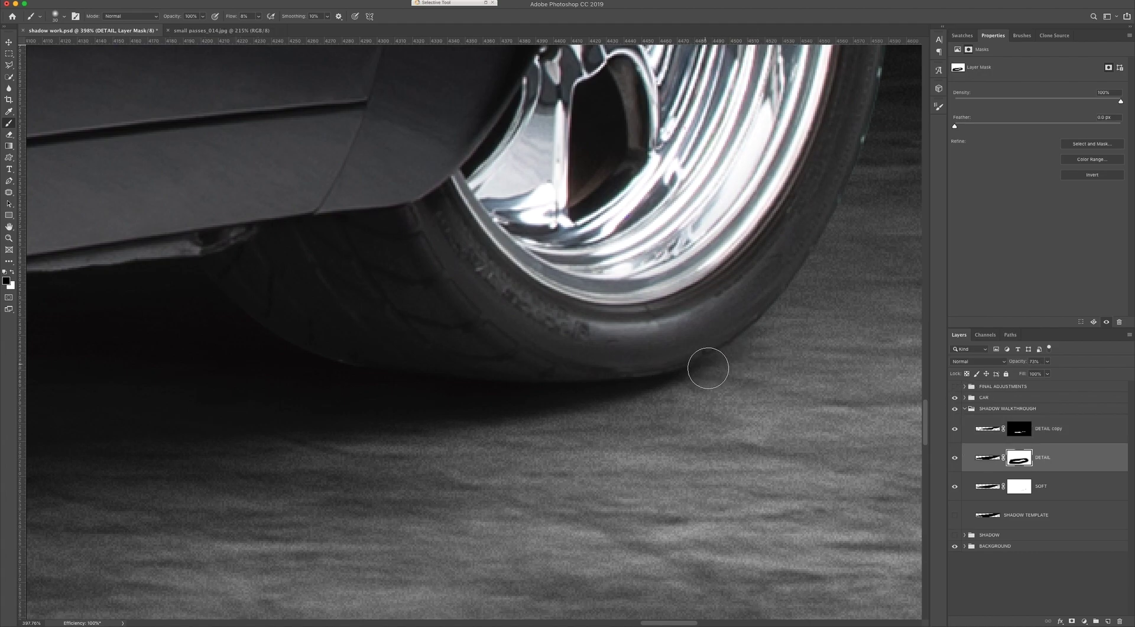
scroll(654, 414, down, 10)
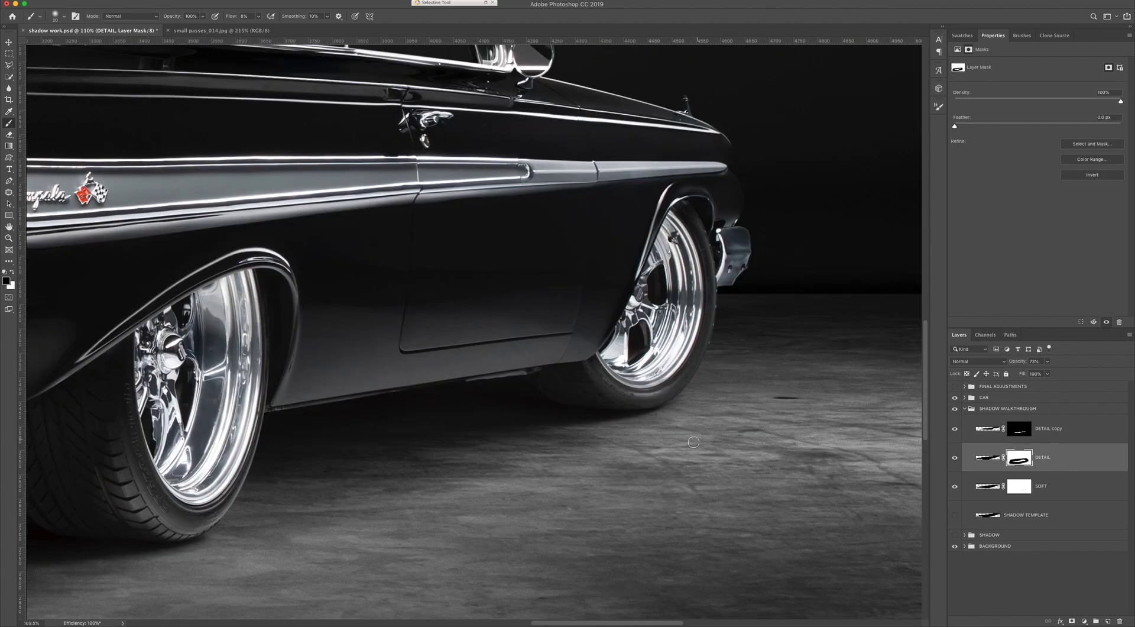
scroll(697, 432, up, 10)
scroll(612, 400, up, 3)
key(bracketleft)
key(bracketleft)
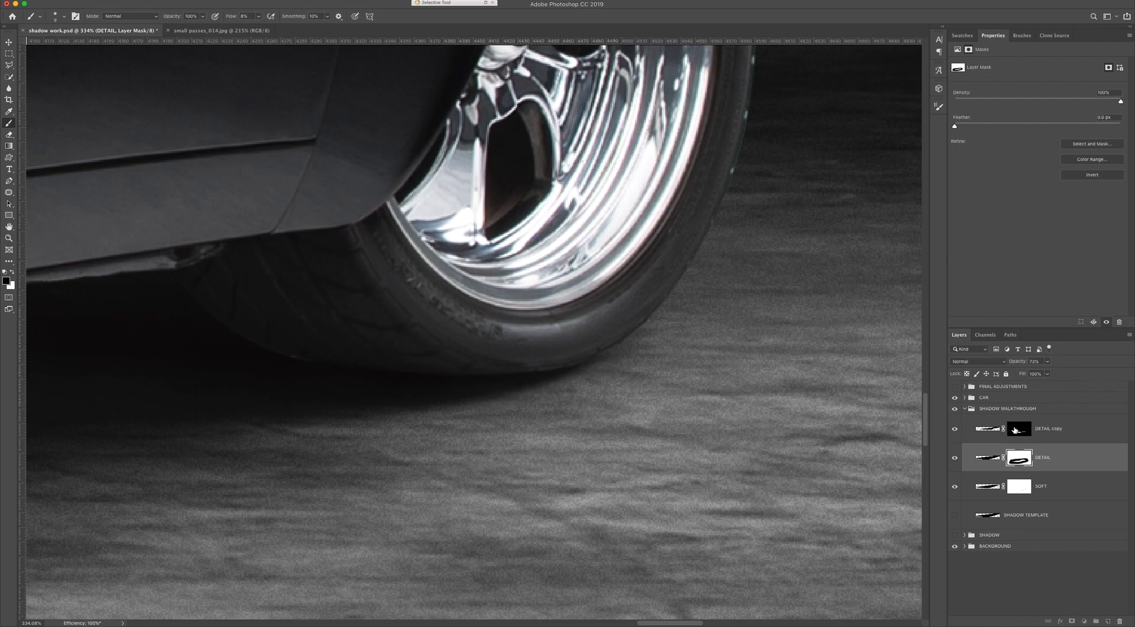
Return to the DETAIL copy mask and touch up the shadow edge where the front tire meets the floor.
click(1017, 429)
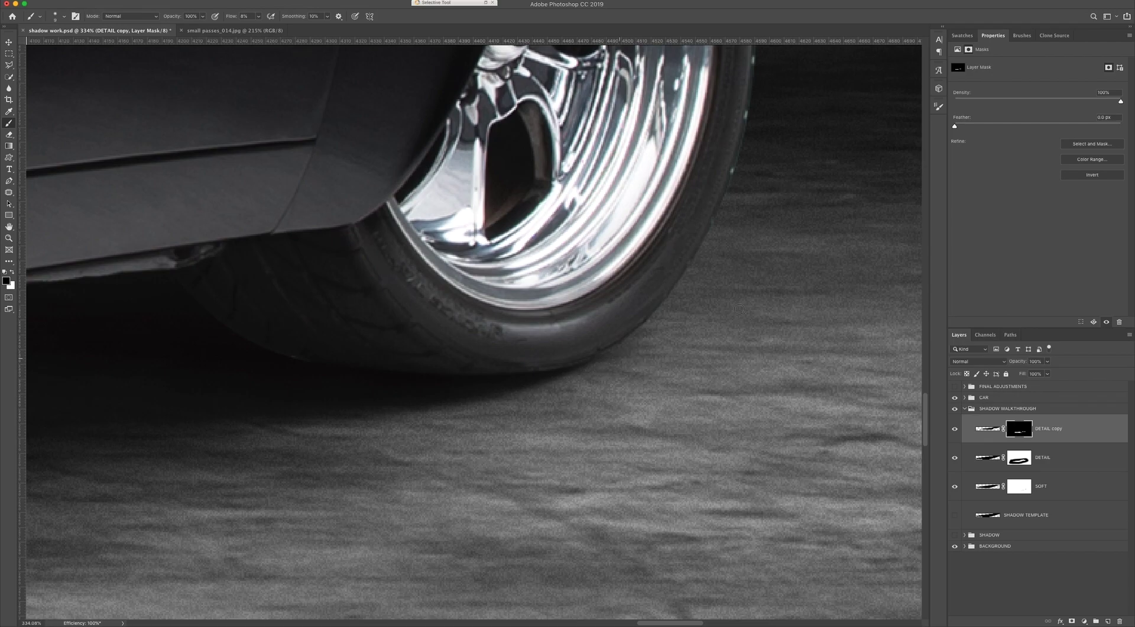
scroll(617, 370, down, 6)
scroll(612, 374, up, 3)
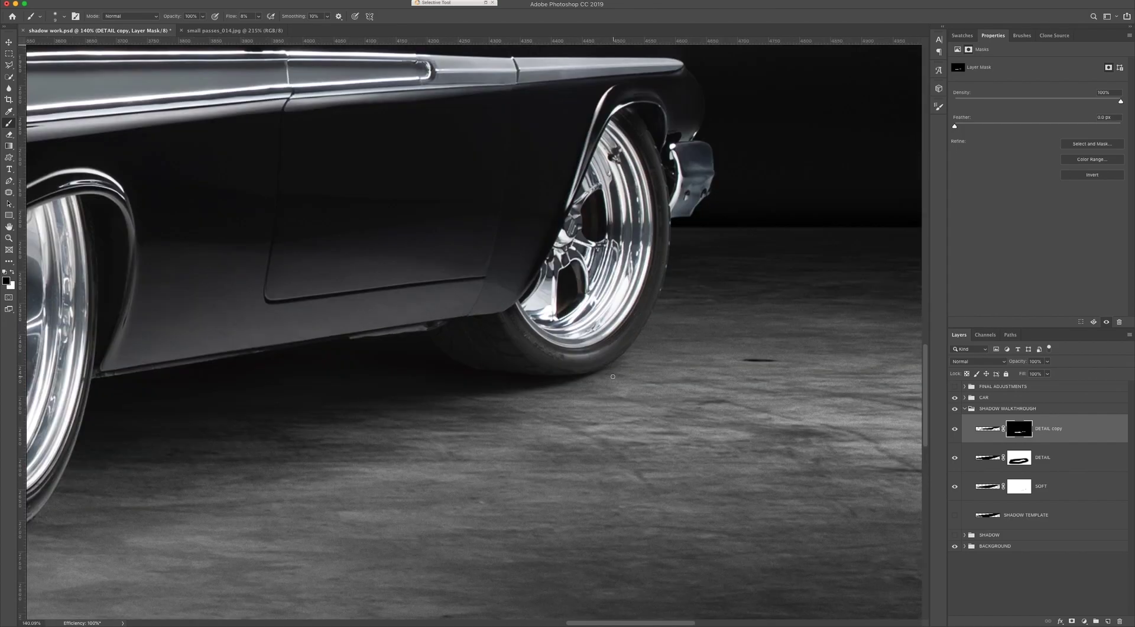
Activate the SOFT layer's mask for painting and bring the shadow behind the car's rear bumper into view.
scroll(611, 374, down, 5)
scroll(612, 400, up, 1)
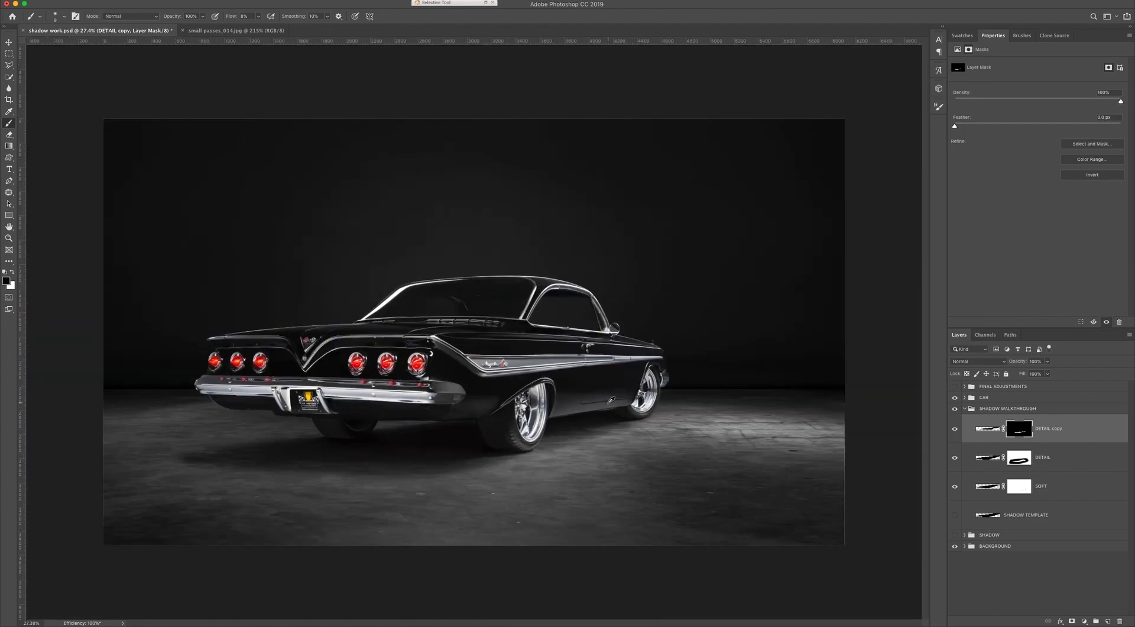
scroll(622, 407, up, 2)
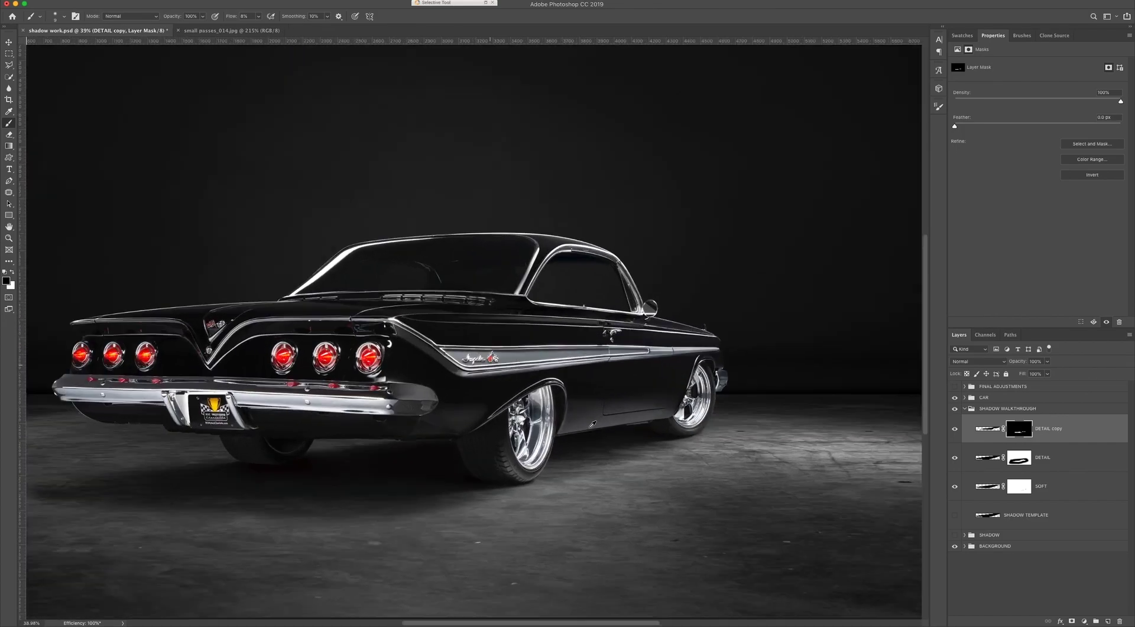
scroll(742, 440, down, 1)
click(1022, 491)
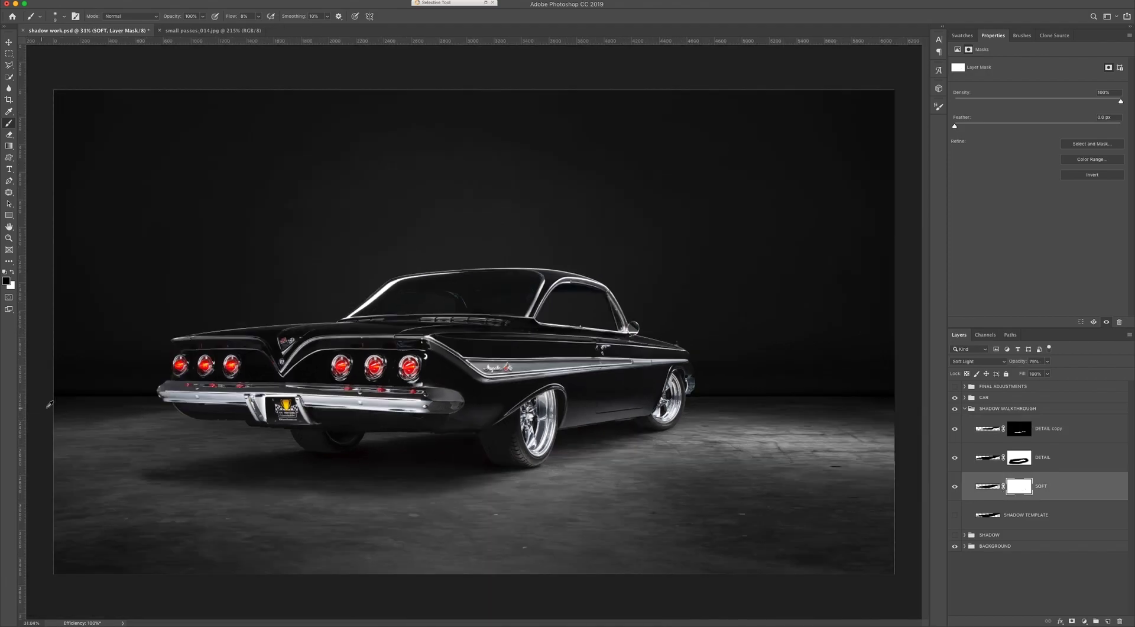
scroll(561, 467, up, 1)
scroll(408, 464, up, 2)
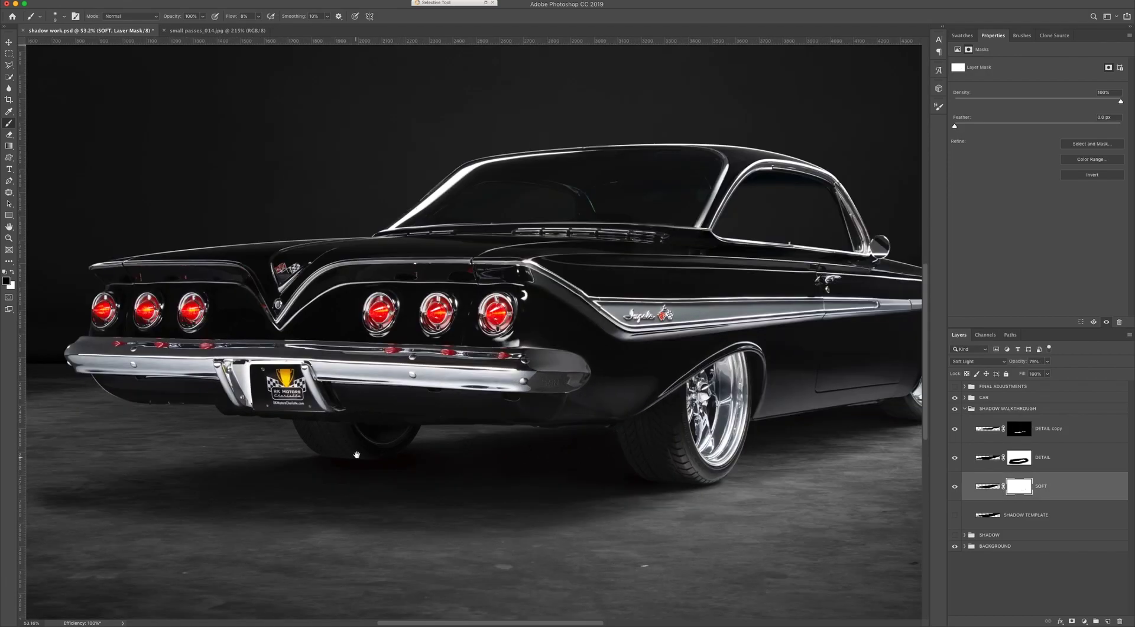
scroll(315, 447, down, 1)
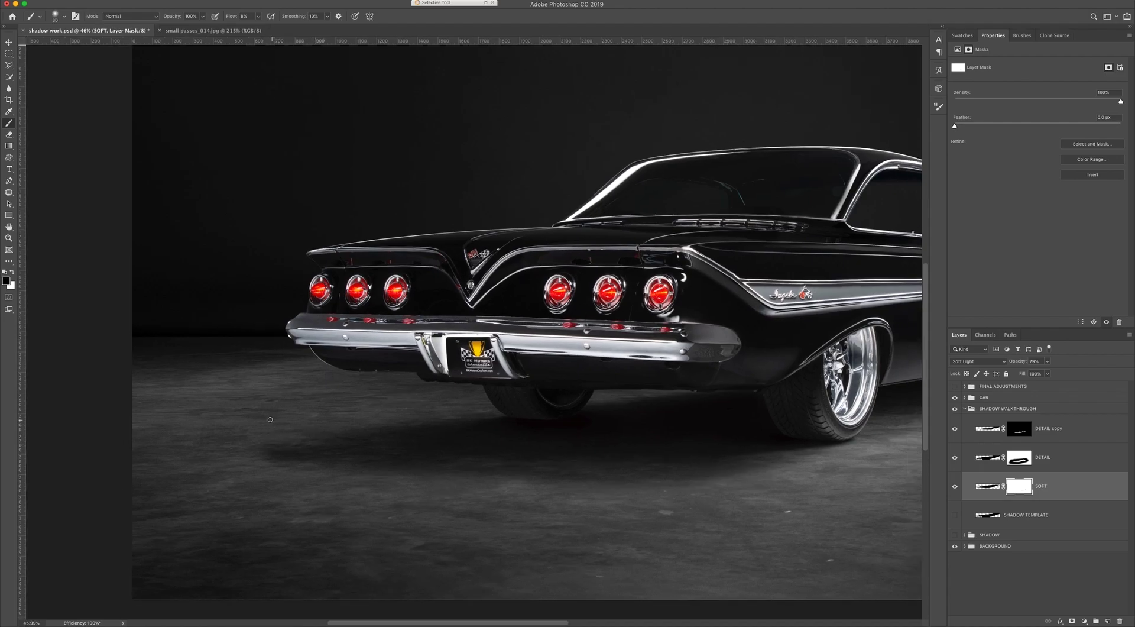
Set the brush flow to 7% and enlarge the brush for softening the floor shadow.
click(258, 17)
click(344, 405)
key(bracketright)
key(bracketright)
key(bracketright)
key(bracketright)
key(bracketright)
key(bracketleft)
key(bracketleft)
Preview the SOFT layer's contribution, and paint black on its mask with a large brush to fade the shadow's outer edge behind the car.
click(957, 487)
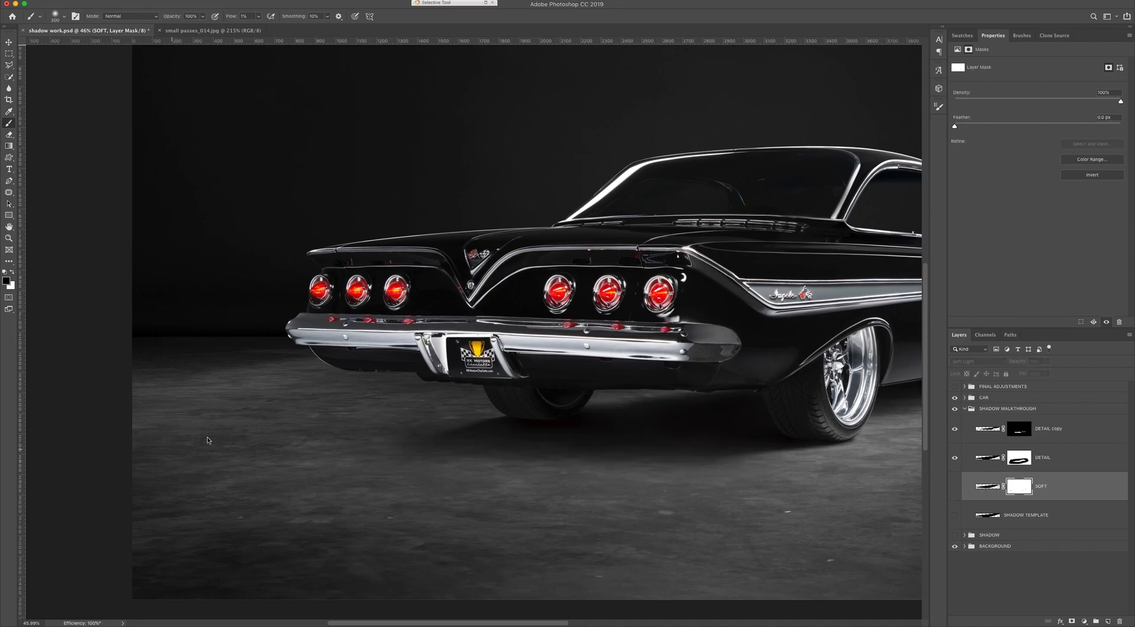
click(955, 487)
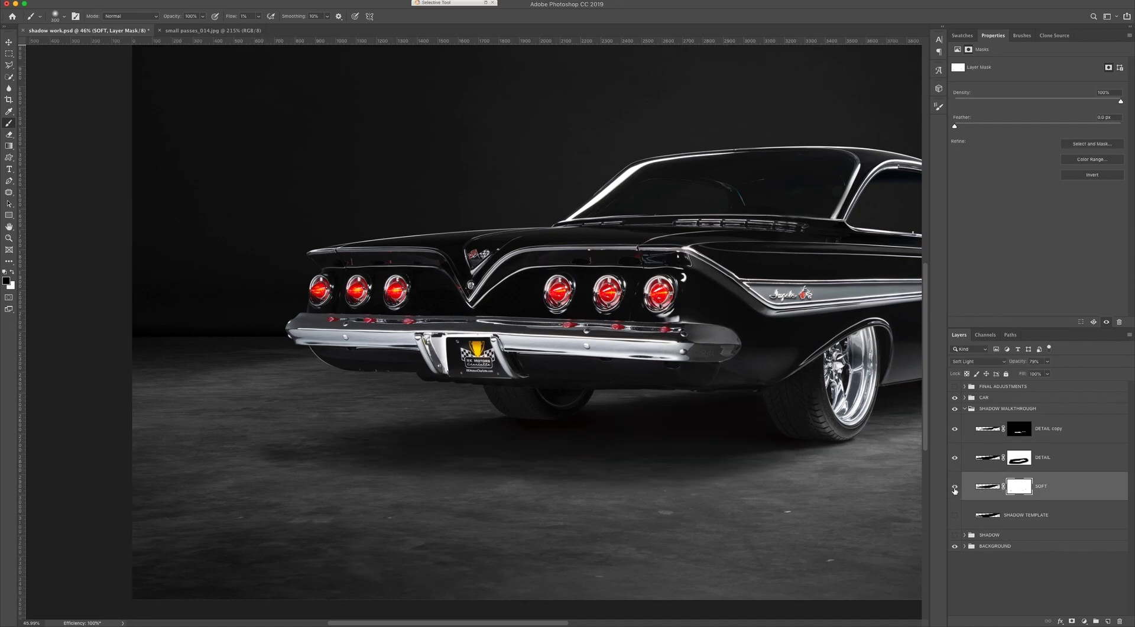
key(bracketleft)
key(bracketleft)
key(bracketright)
key(bracketright)
key(bracketright)
key(bracketright)
key(bracketleft)
key(bracketright)
key(bracketleft)
key(bracketright)
key(bracketright)
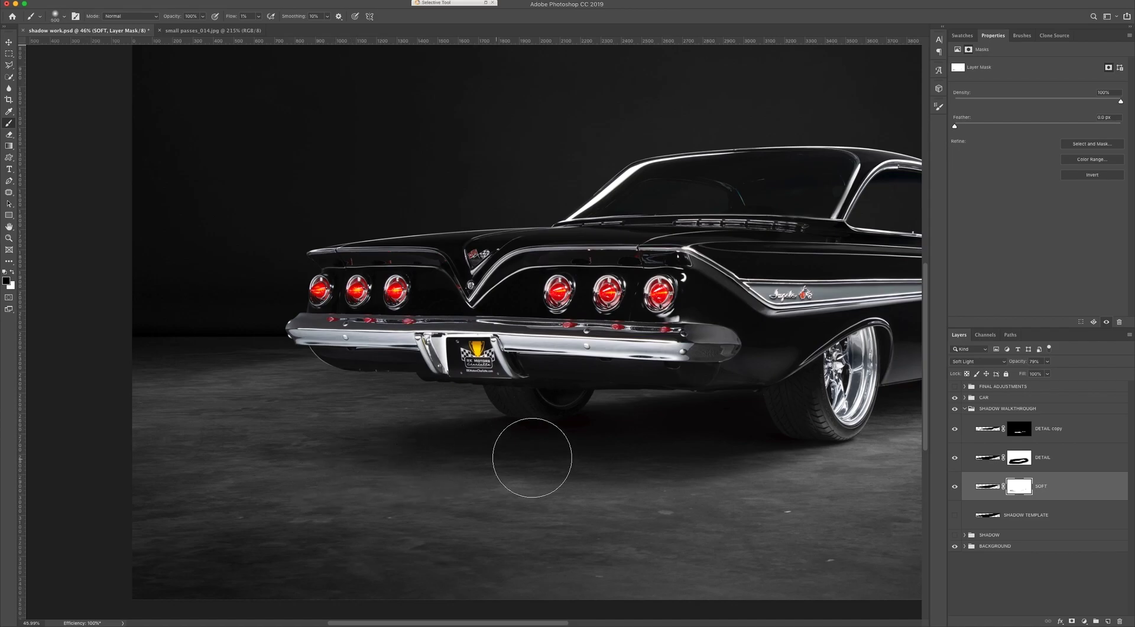
Compare the full image with the SOFT layer hidden and shown.
scroll(743, 473, down, 5)
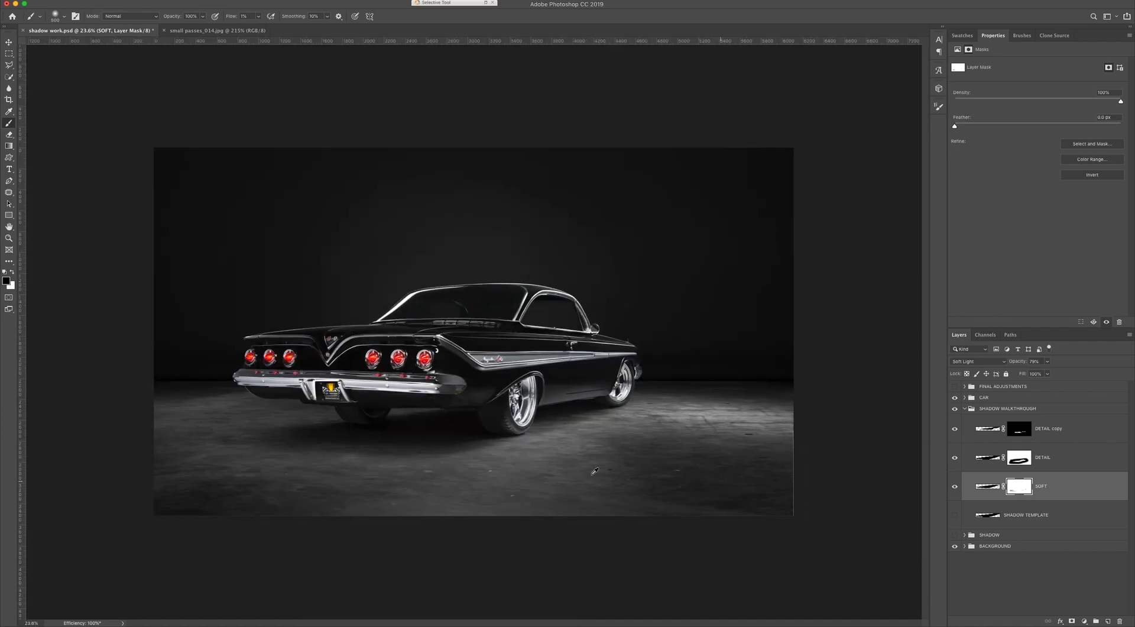
scroll(403, 428, up, 1)
click(956, 487)
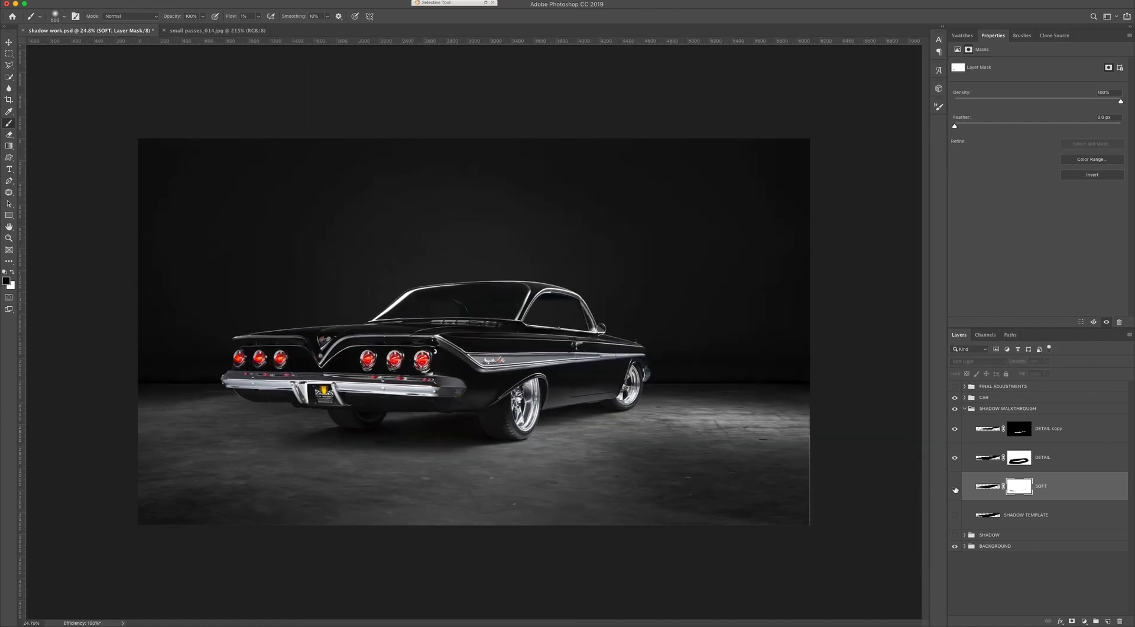
click(956, 487)
click(956, 486)
click(956, 487)
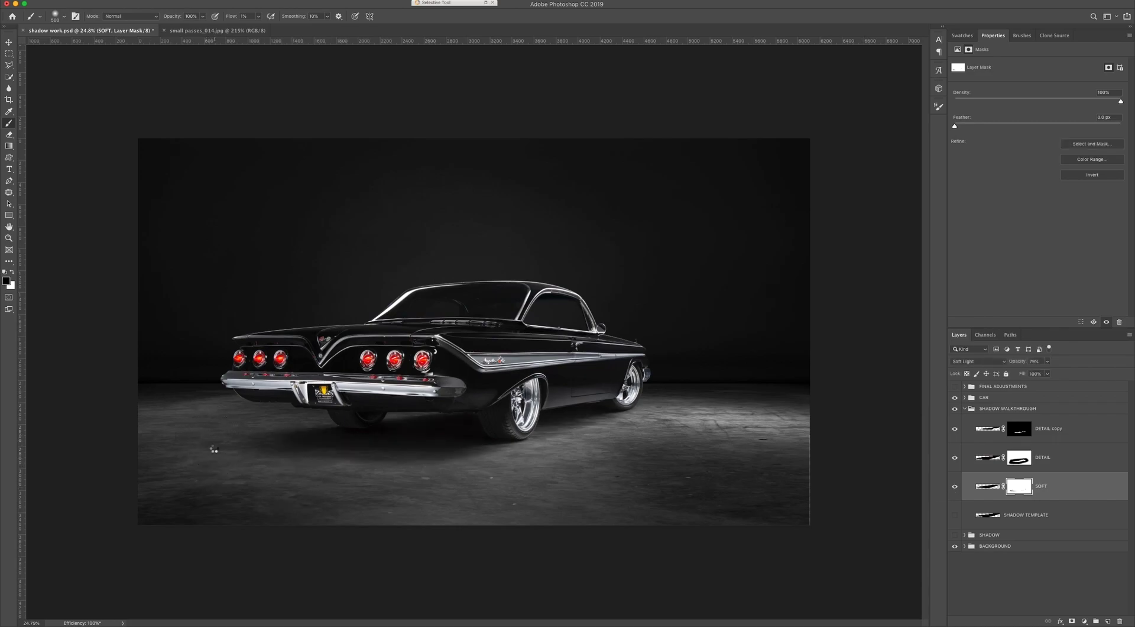
Paint black on the SOFT mask along the rear shadow's outer edge, checking the blend with the layer hidden and shown.
mouse_move(218, 460)
mouse_down()
mouse_move(287, 454)
mouse_move(219, 442)
mouse_up()
mouse_move(411, 474)
mouse_down()
mouse_move(244, 452)
mouse_move(473, 476)
mouse_move(405, 480)
mouse_up()
key(super+0)
click(956, 486)
click(957, 486)
click(957, 486)
click(956, 486)
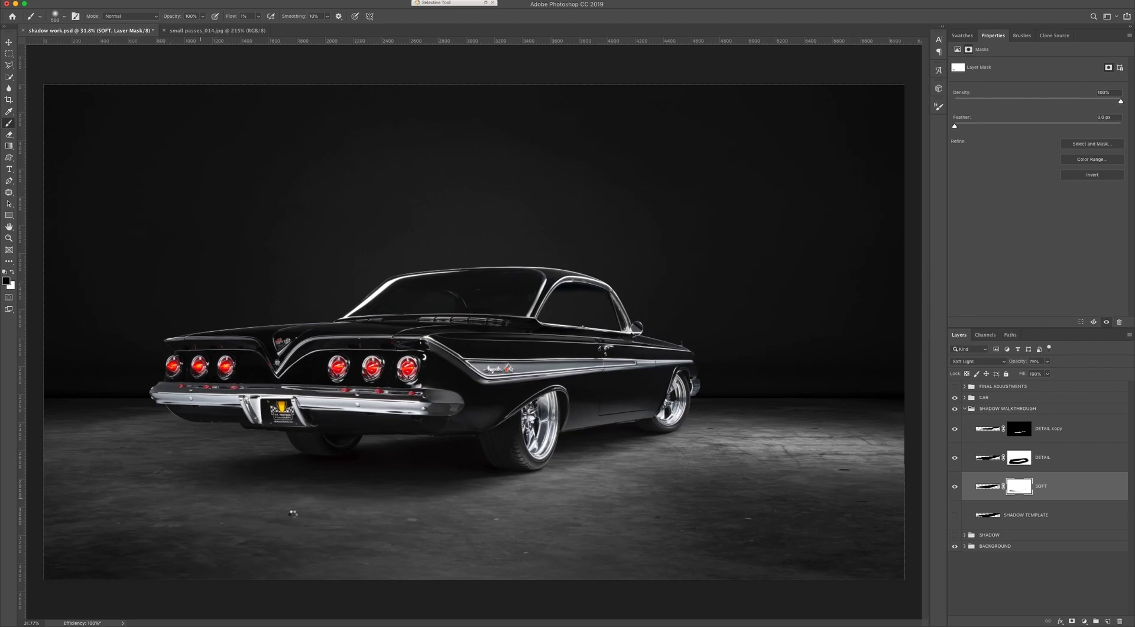
Set the brush flow to 11% and fade the shadow on the floor behind the rear bumper on the SOFT mask.
scroll(460, 503, down, 3)
scroll(409, 461, up, 3)
click(259, 15)
drag(256, 27, 262, 27)
mouse_move(489, 501)
mouse_down()
mouse_move(203, 497)
mouse_move(240, 501)
mouse_up()
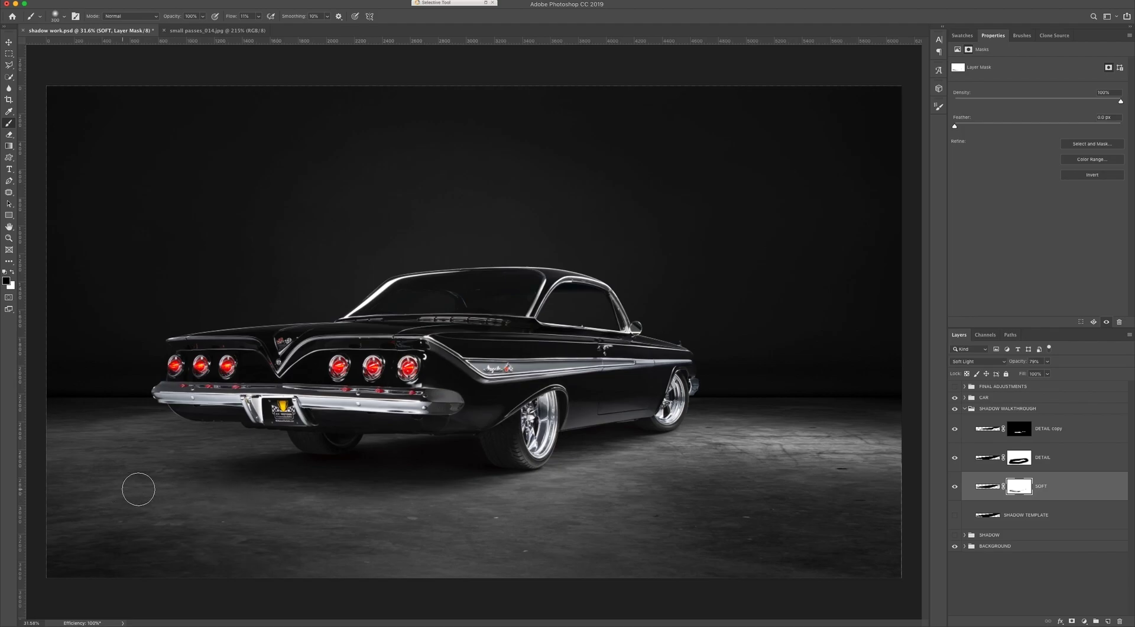
Refine the SOFT mask's rear shadow edge with resized brushes and switch the painting color to white.
key([)
key(bracketright)
key(bracketleft)
key(bracketleft)
key(x)
key(bracketleft)
Paint white on the SOFT mask to restore some soft shadow on the floor beneath the rear bumper.
scroll(435, 480, down, 5)
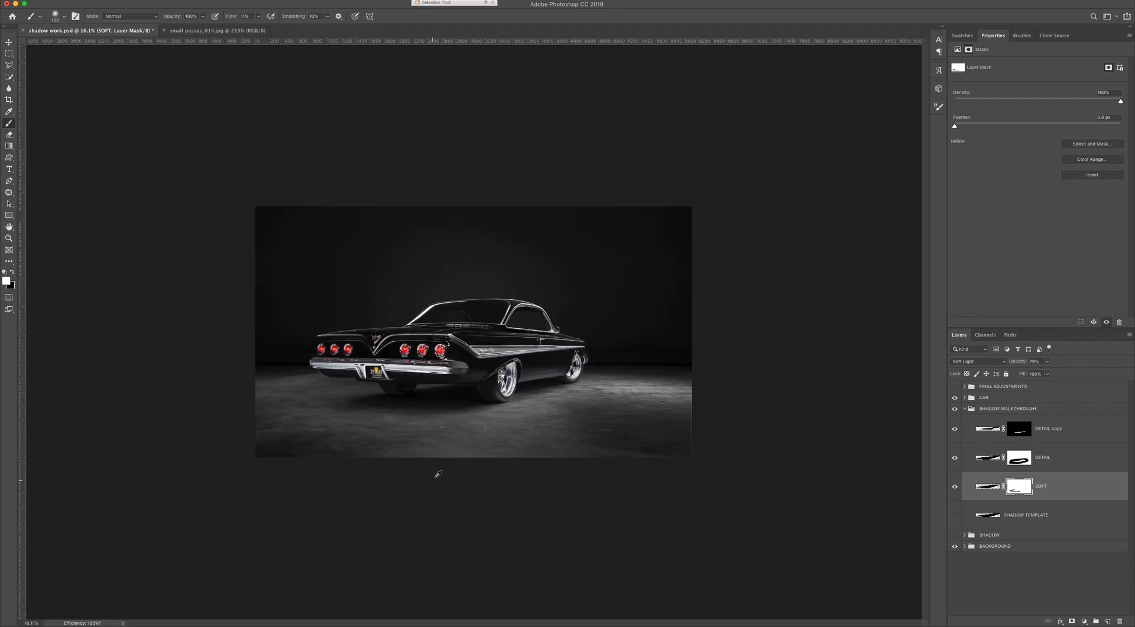
scroll(437, 427, up, 4)
scroll(303, 430, up, 2)
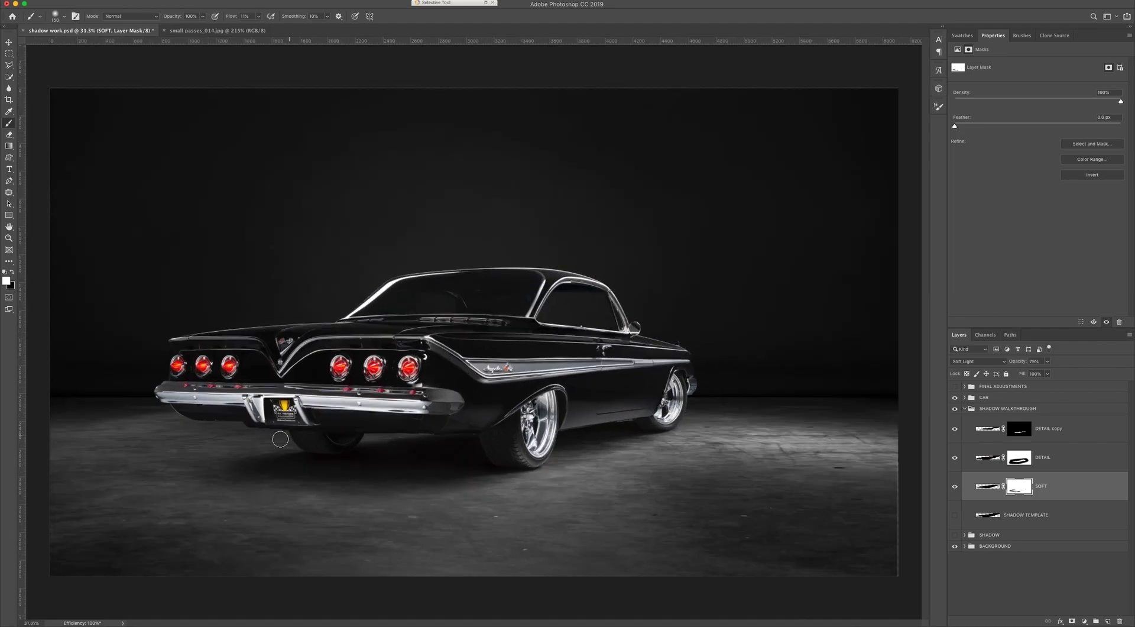
scroll(236, 466, down, 1)
scroll(251, 458, up, 2)
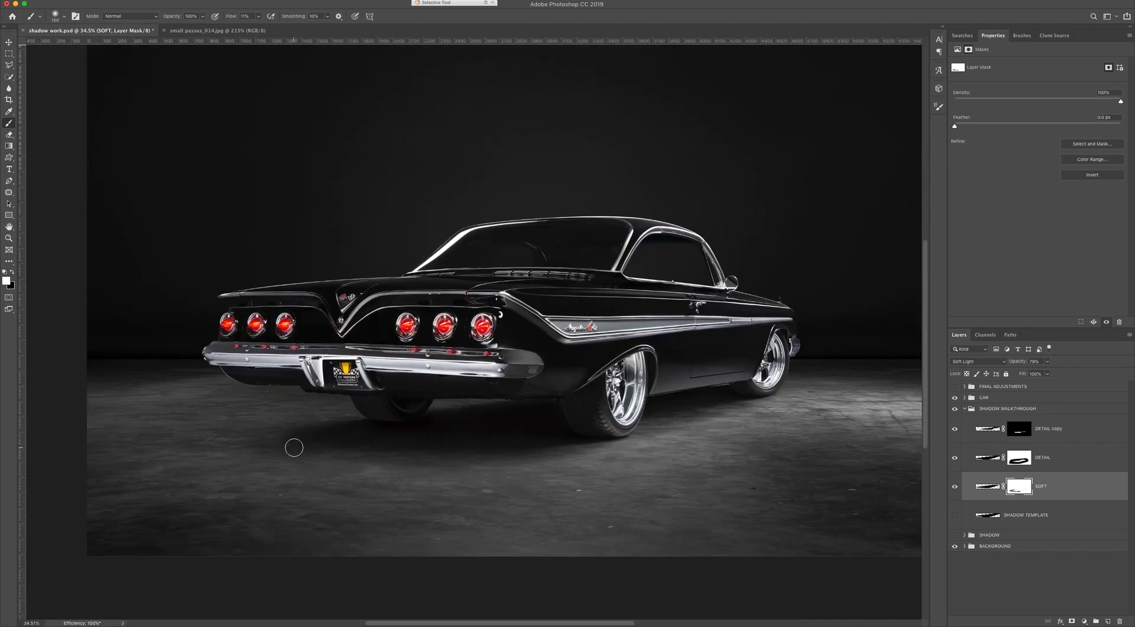
key(bracketright)
key(bracketright)
key(bracketright)
key(bracketleft)
key(bracketleft)
key(bracketleft)
scroll(382, 422, down, 5)
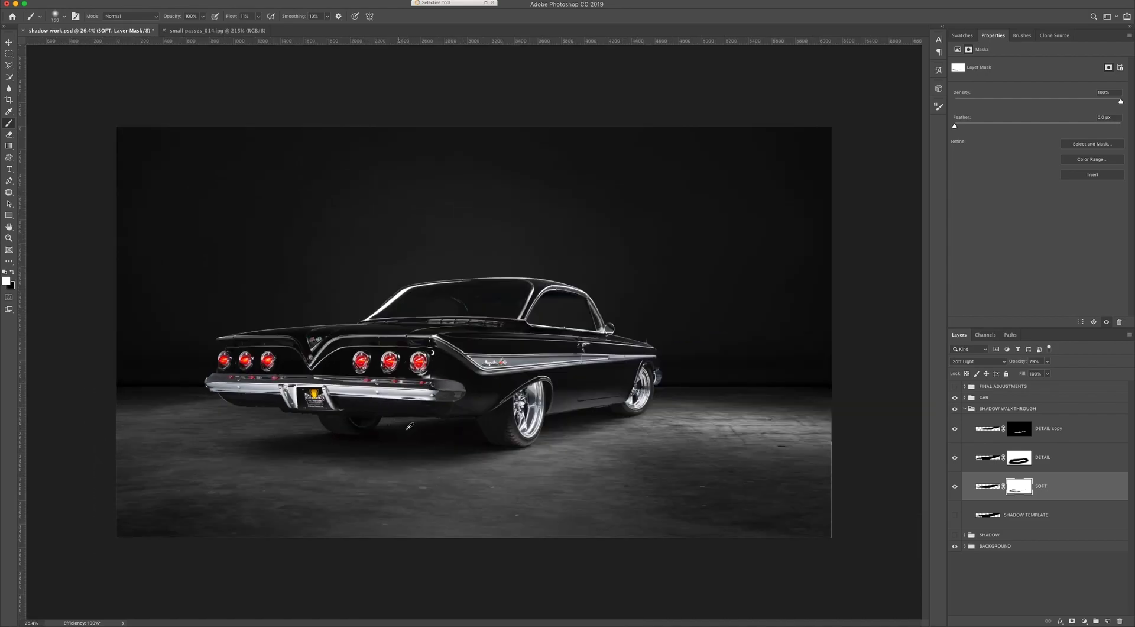
scroll(447, 423, up, 1)
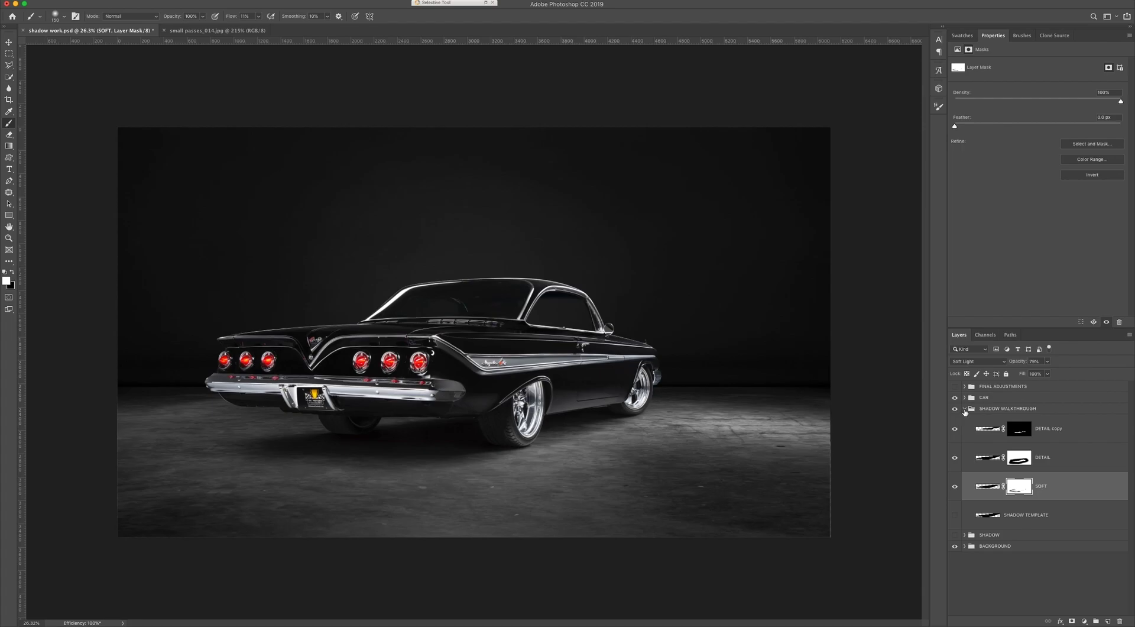
Collapse the SHADOW WALKTHROUGH group and compare it with the SHADOW group by alternating their visibility.
click(965, 408)
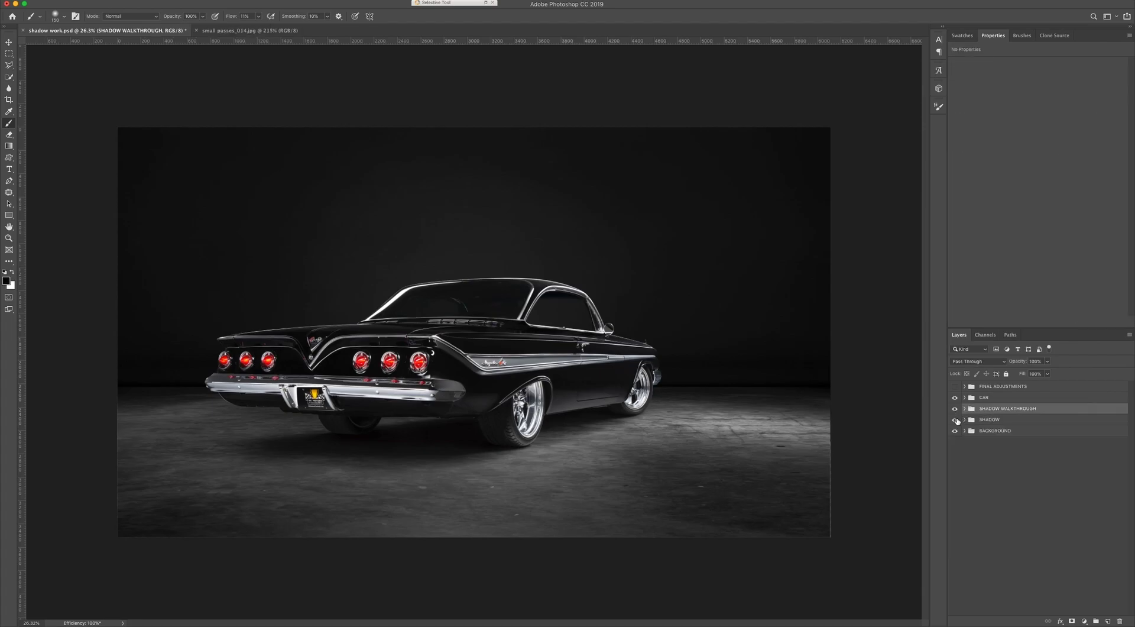
click(955, 409)
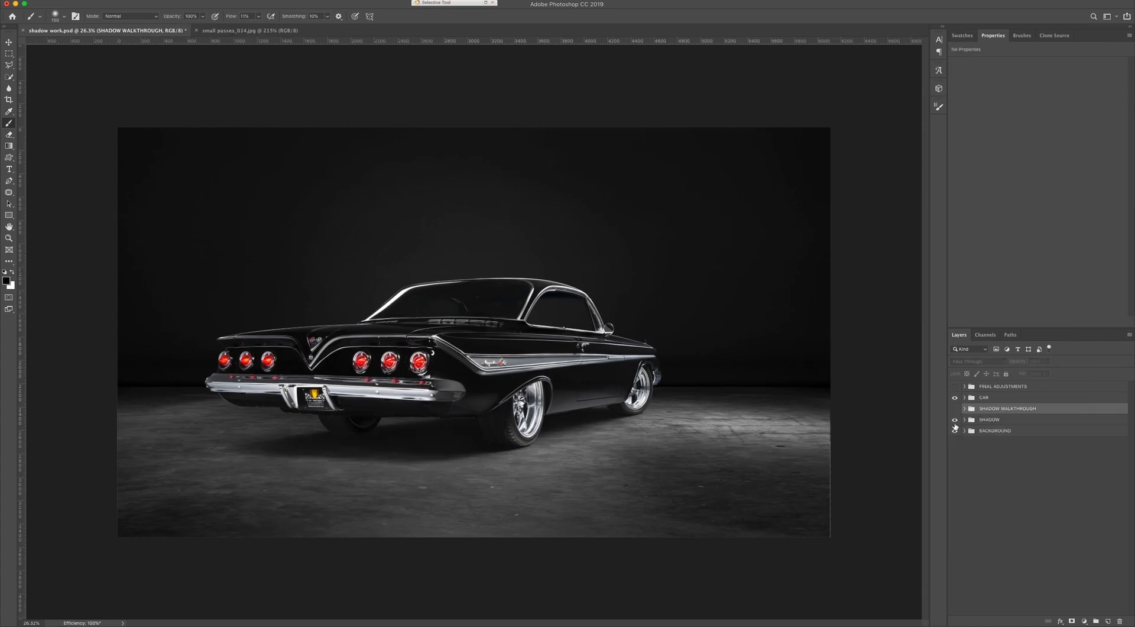
click(955, 420)
click(955, 409)
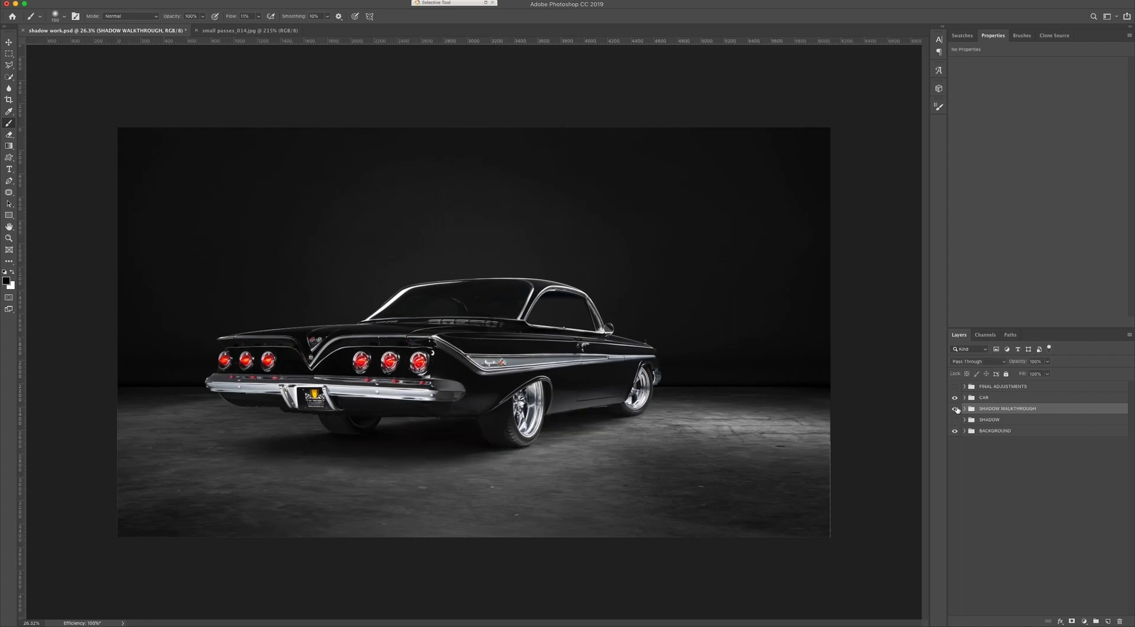
click(955, 420)
click(955, 409)
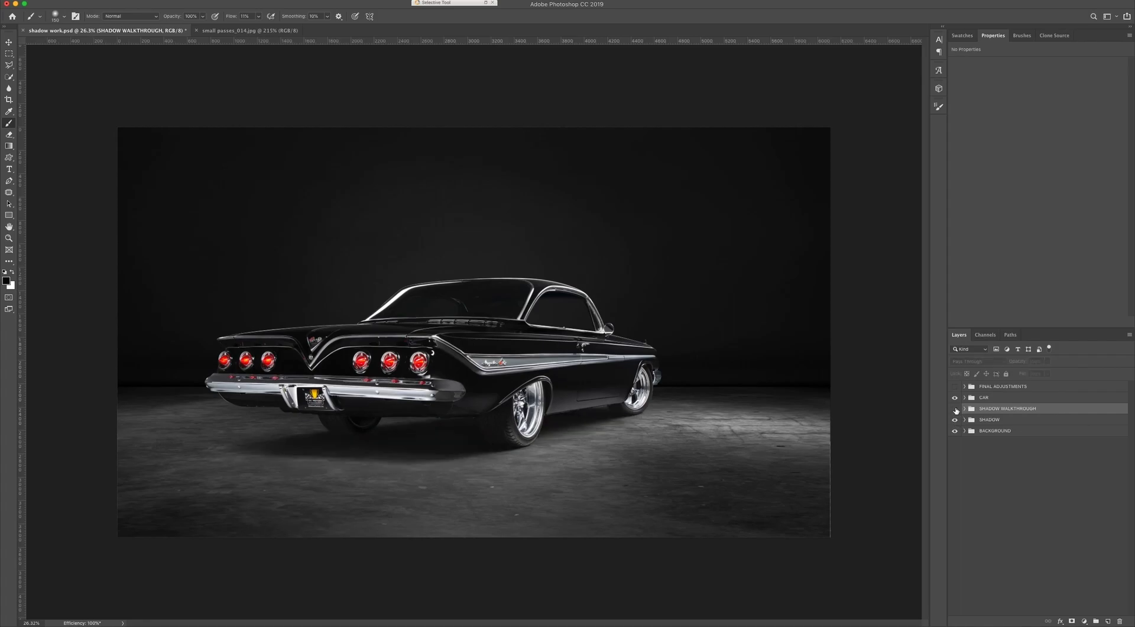
click(955, 408)
click(955, 420)
click(955, 420)
click(955, 409)
click(955, 408)
click(955, 420)
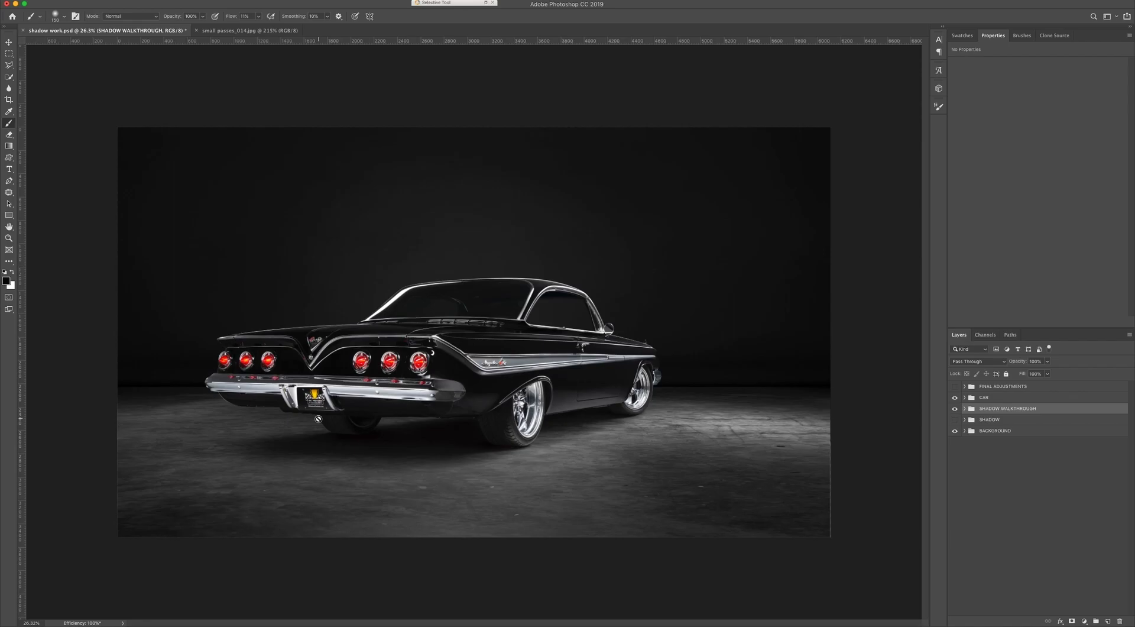
scroll(387, 428, up, 1)
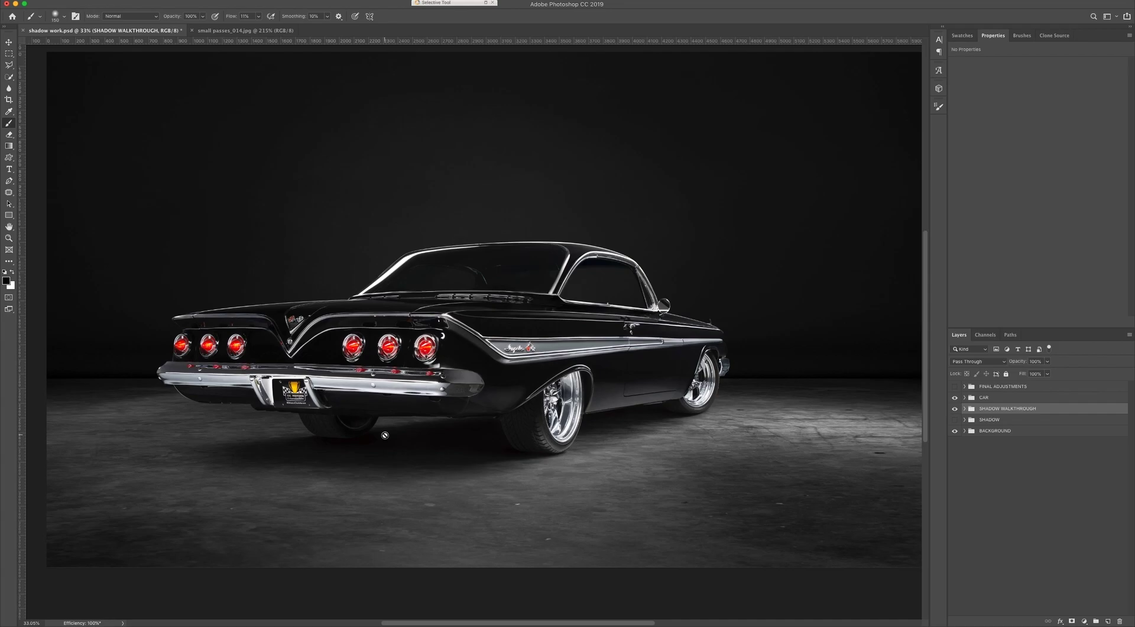
scroll(386, 434, up, 1)
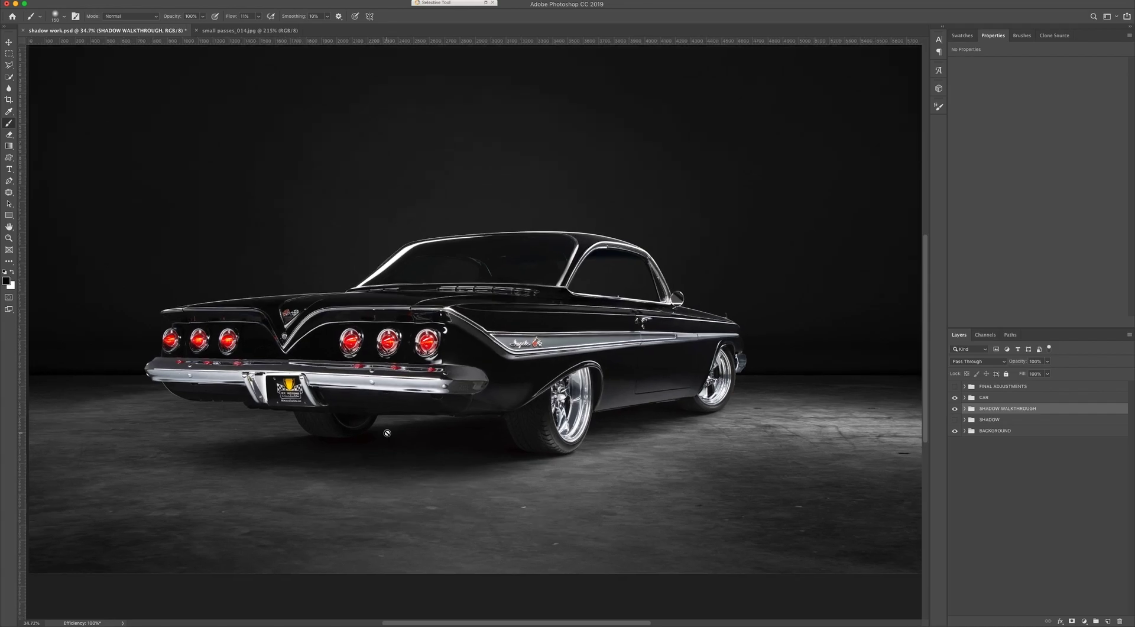
scroll(387, 431, down, 1)
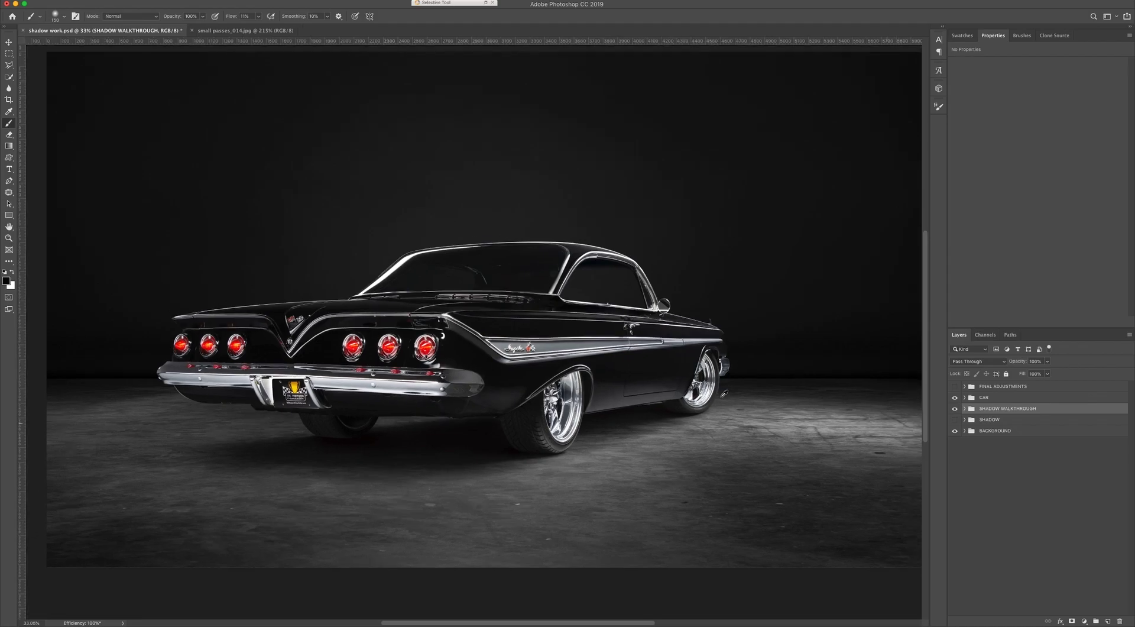
scroll(724, 393, down, 1)
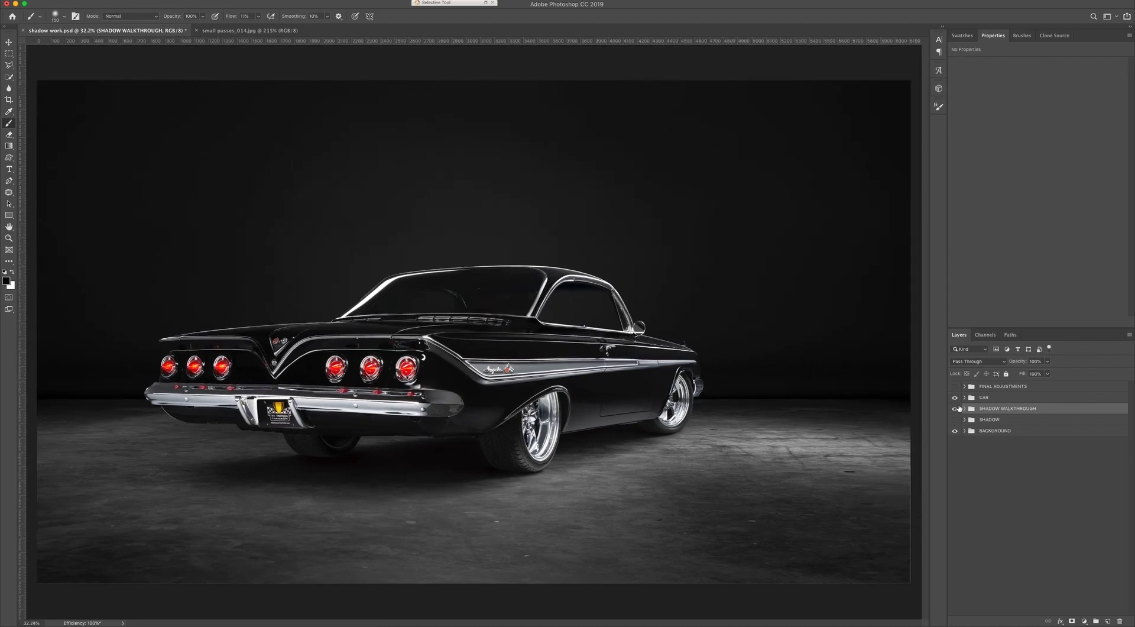
Expand the SHADOW WALKTHROUGH group and compare the contact shadows with the DETAIL copy layer hidden and shown.
click(965, 408)
click(955, 429)
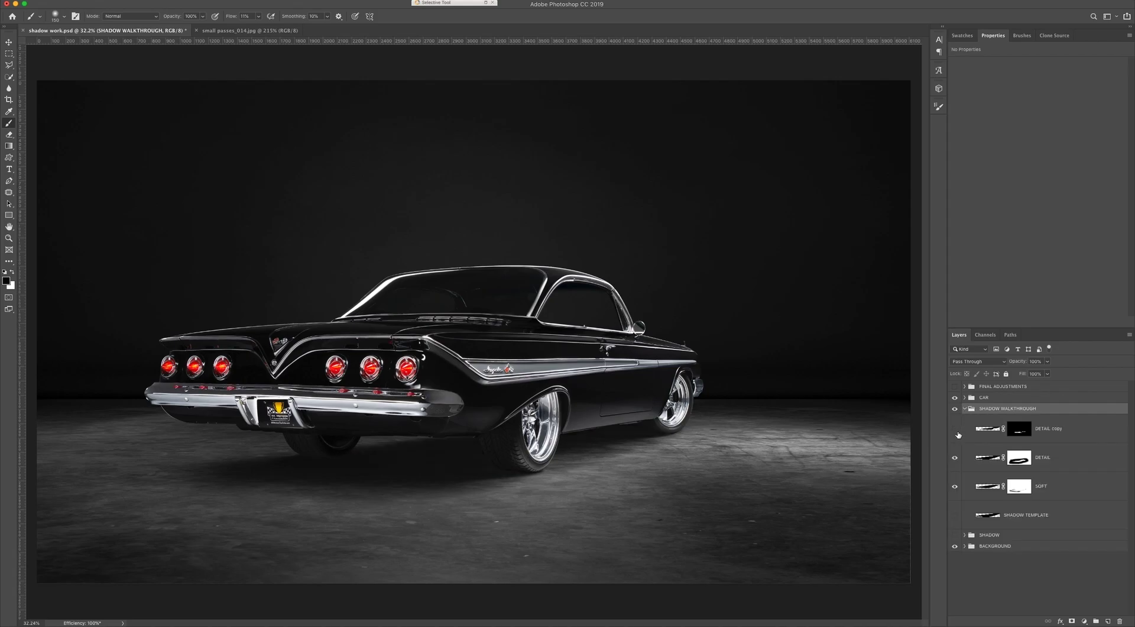
click(956, 430)
click(956, 430)
click(956, 429)
click(956, 430)
click(956, 430)
click(955, 430)
click(956, 431)
click(955, 431)
Examine the contact shadows under both rear tires and the front tire up close.
drag(460, 481, 510, 470)
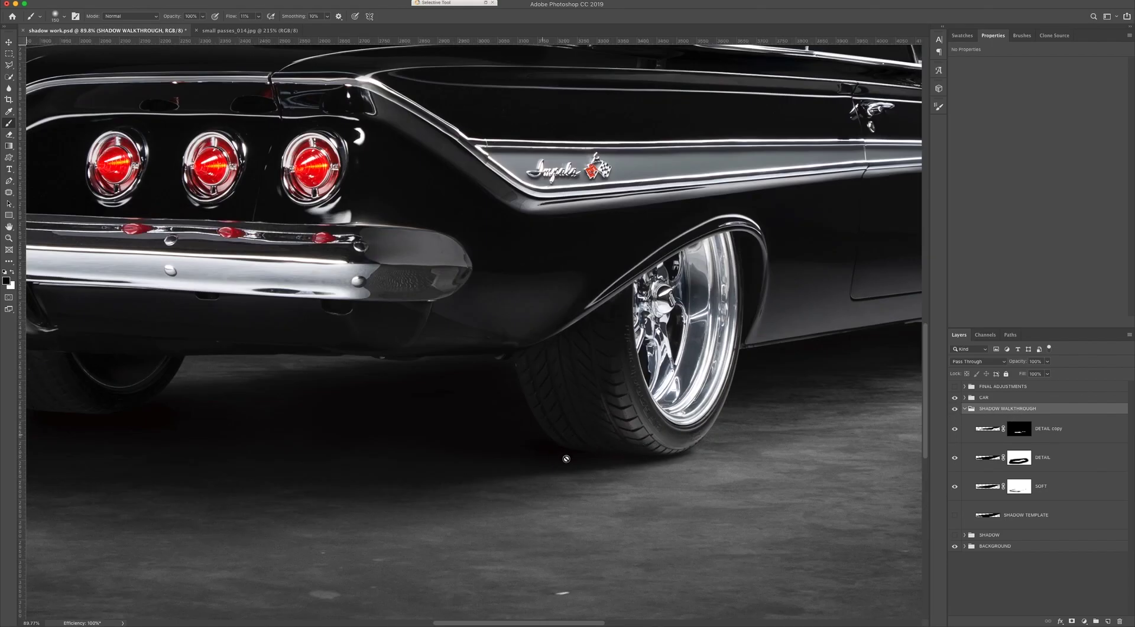
drag(517, 466, 525, 467)
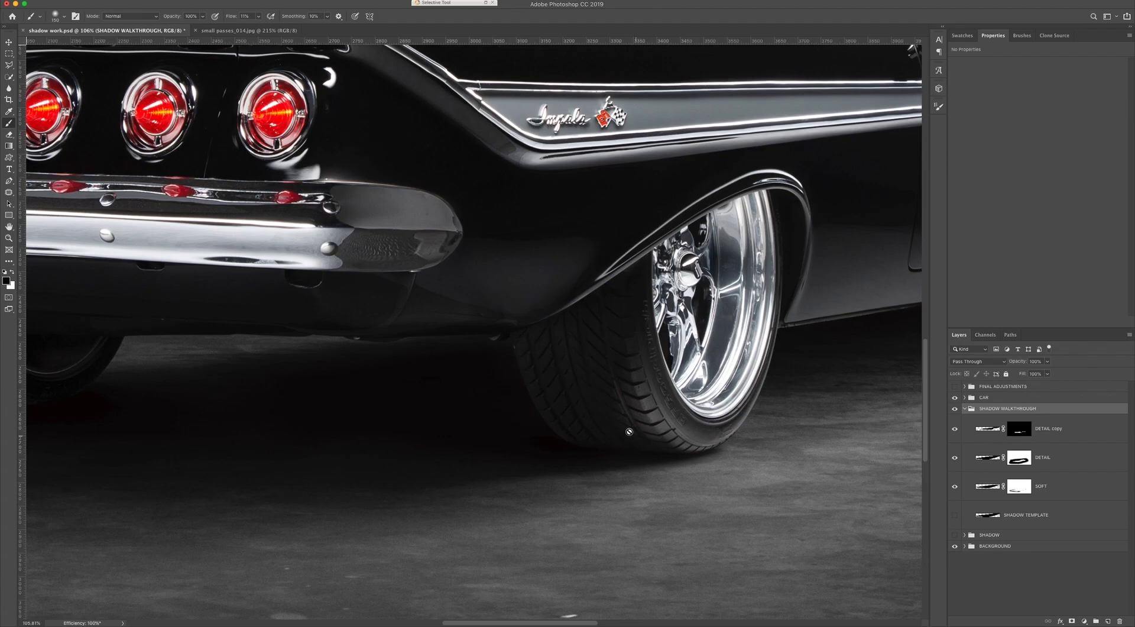
drag(321, 314, 464, 323)
drag(332, 367, 488, 368)
drag(243, 410, 275, 410)
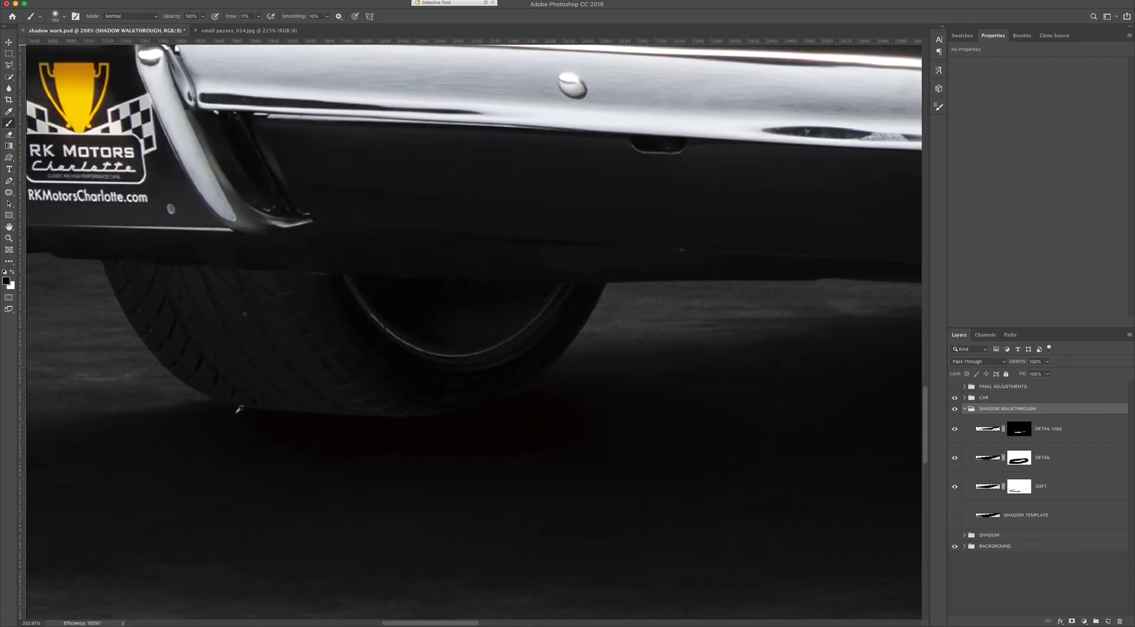
drag(367, 414, 343, 415)
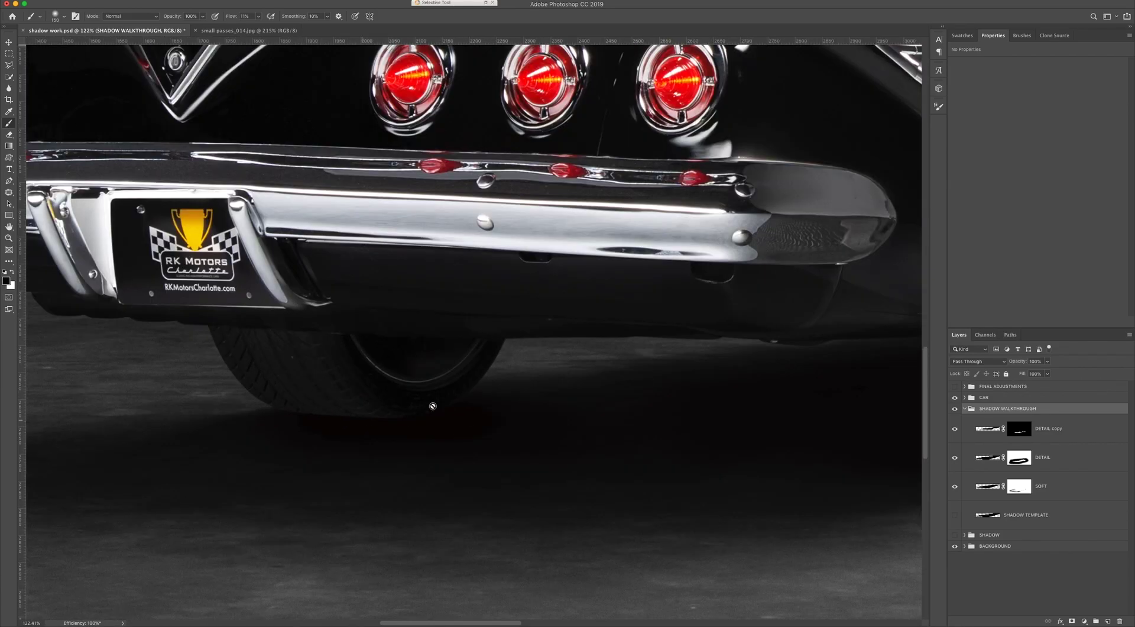
drag(599, 396, 212, 394)
drag(749, 457, 236, 477)
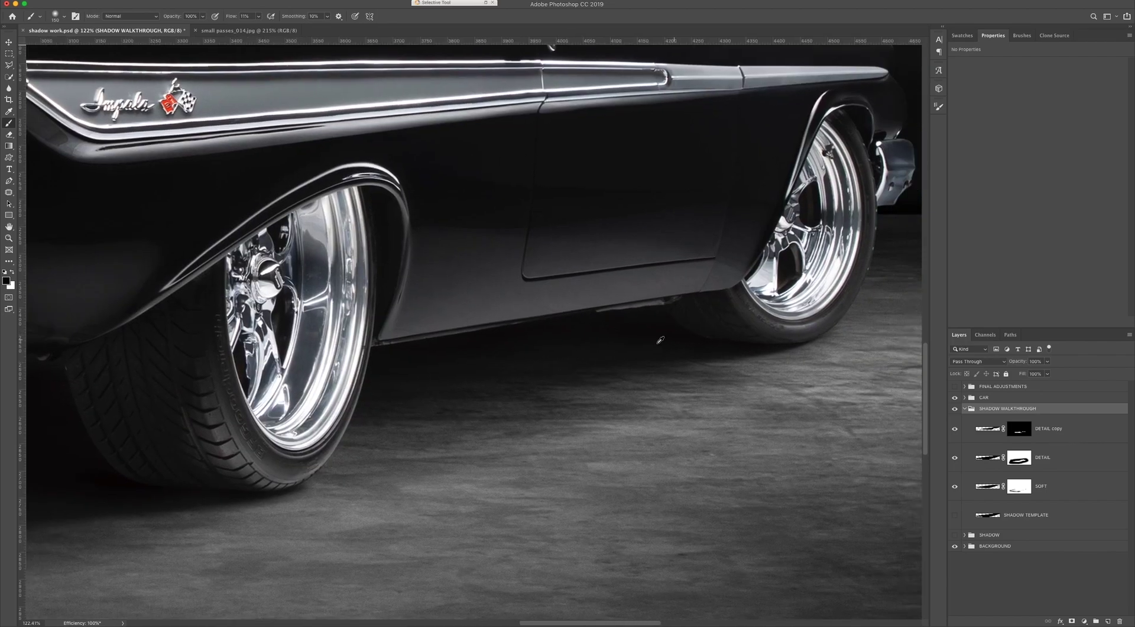
Select the CAR layer group.
scroll(243, 438, down, 3)
scroll(242, 439, down, 5)
drag(204, 440, 524, 430)
scroll(535, 435, up, 1)
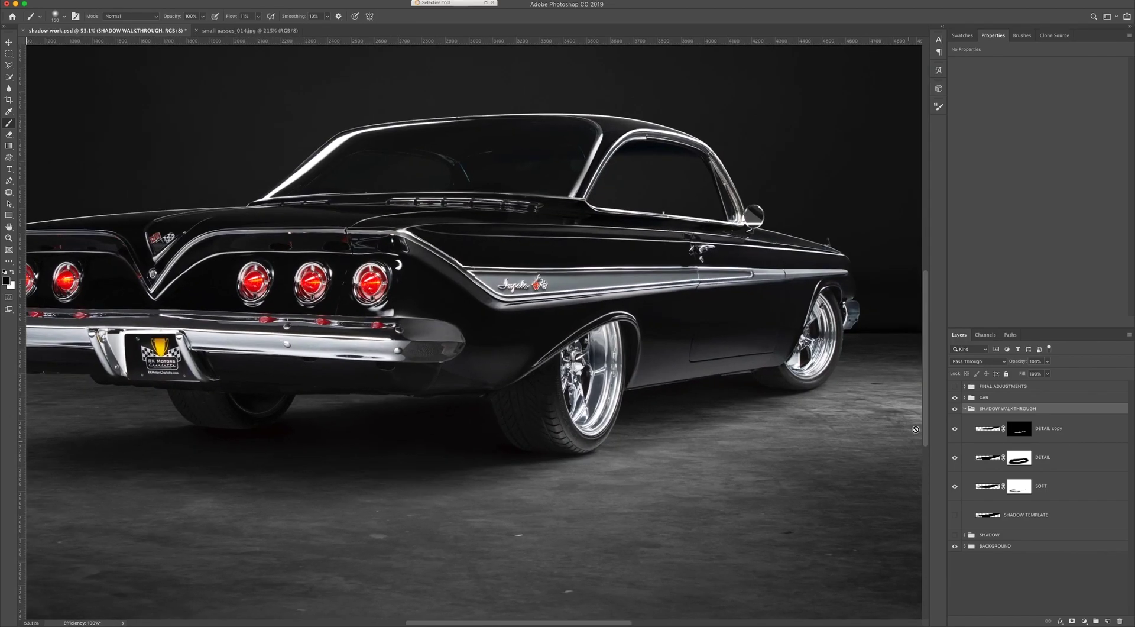
click(1001, 401)
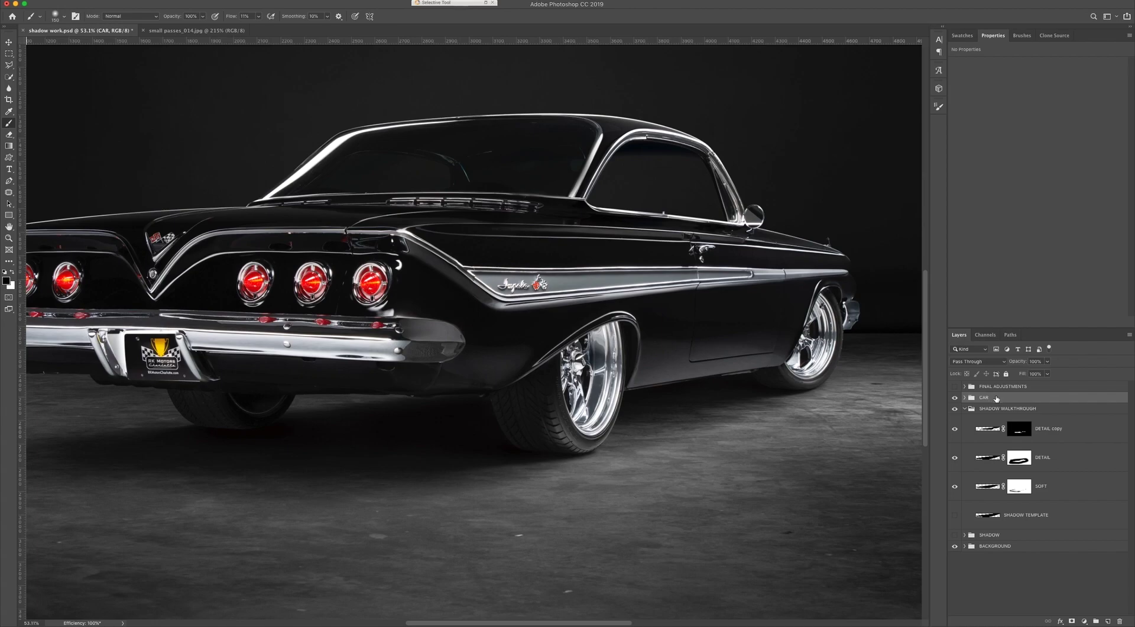
Create a new layer above the CAR group and clip it to that group.
key(super+shift+n)
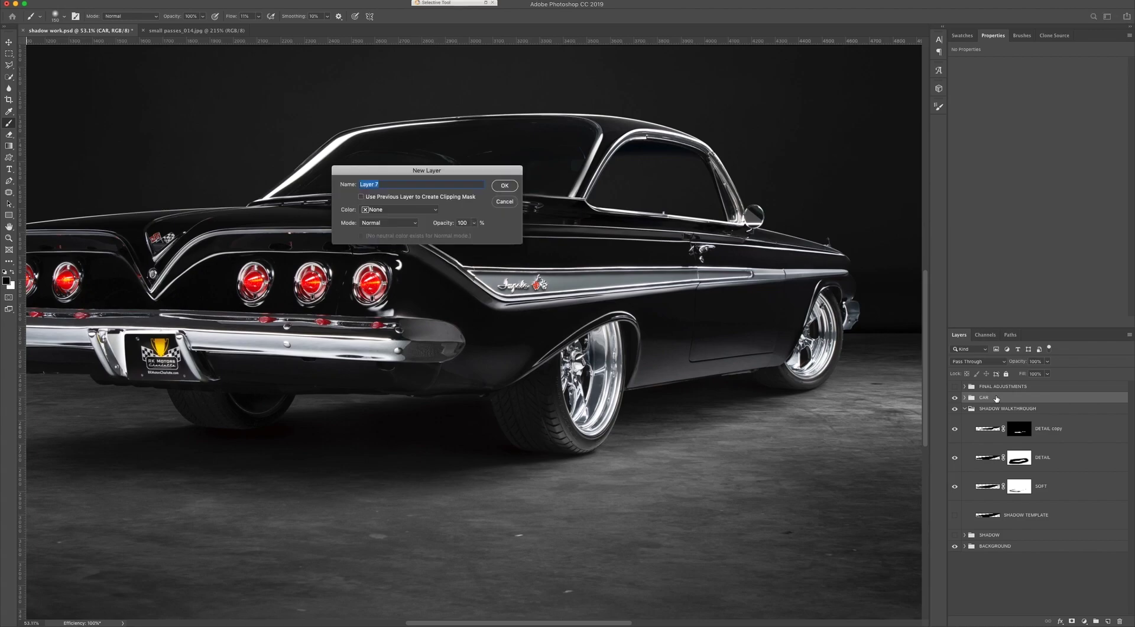
key(Return)
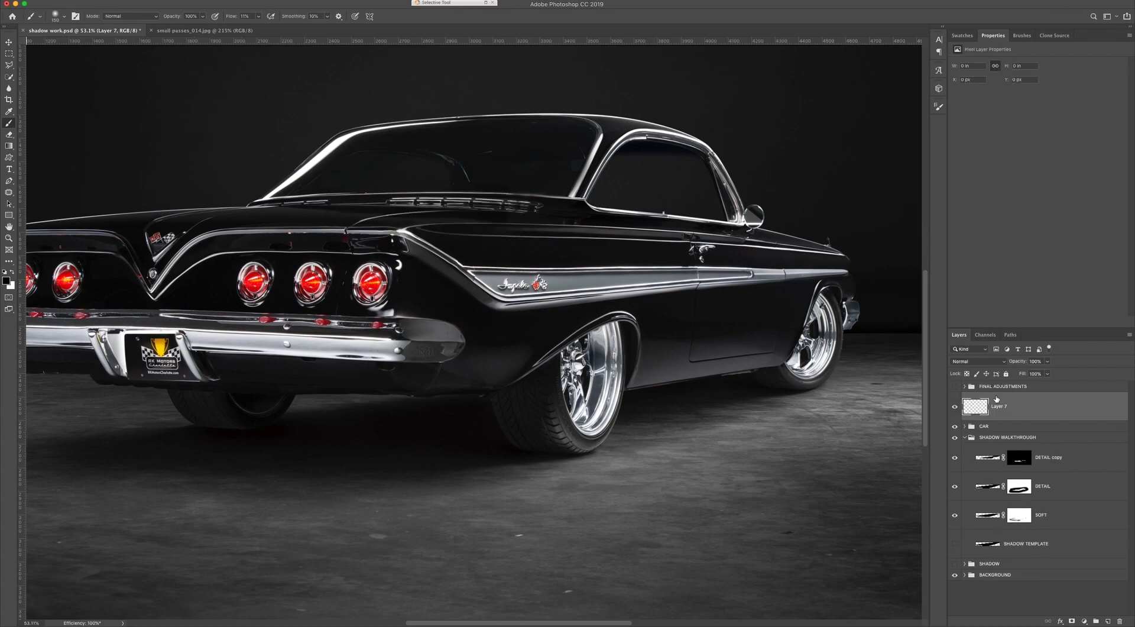
drag(970, 424, 968, 417)
alt+click(968, 418)
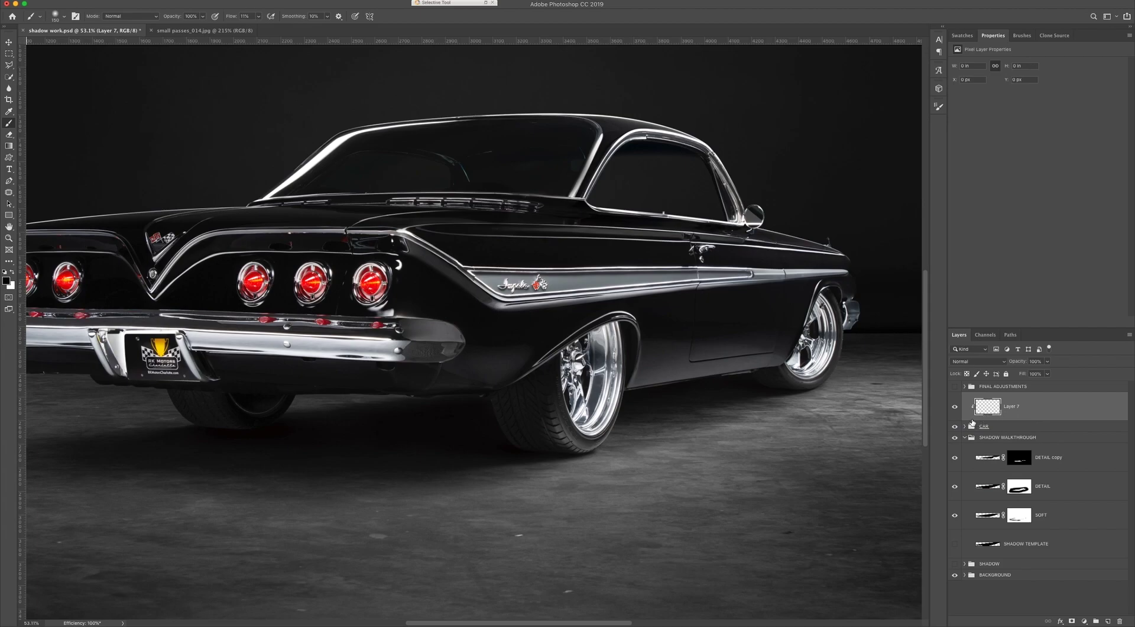
double_click(1094, 414)
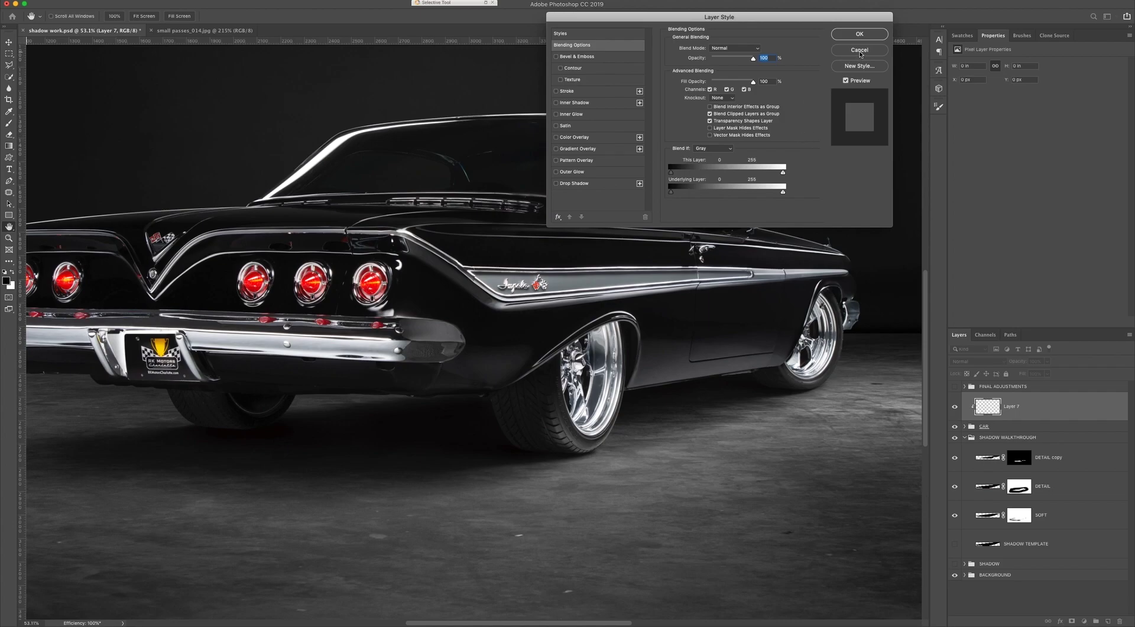
key(Escape)
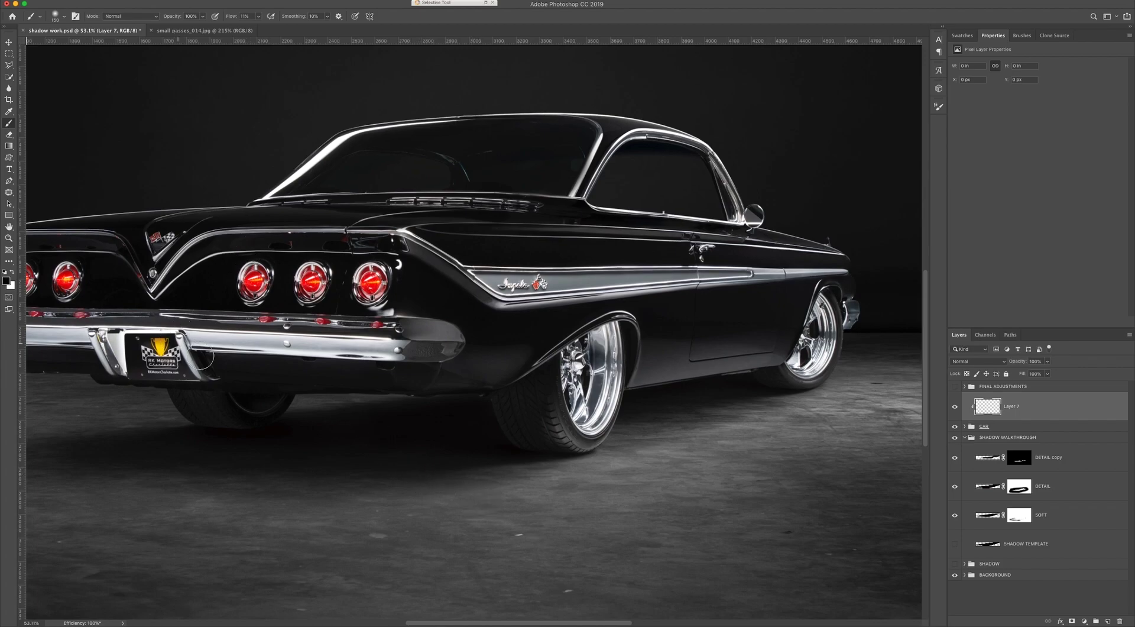
Paint soft black over the base of the near rear tire on the clipped layer to blend it into the ground shadow.
scroll(520, 449, up, 5)
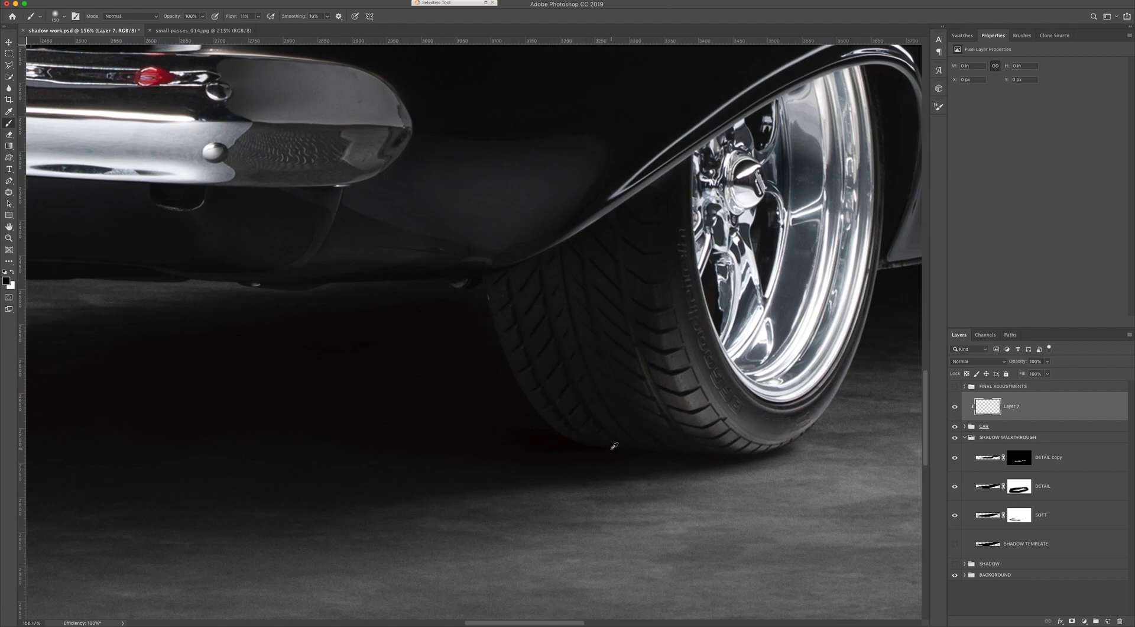
scroll(651, 444, up, 5)
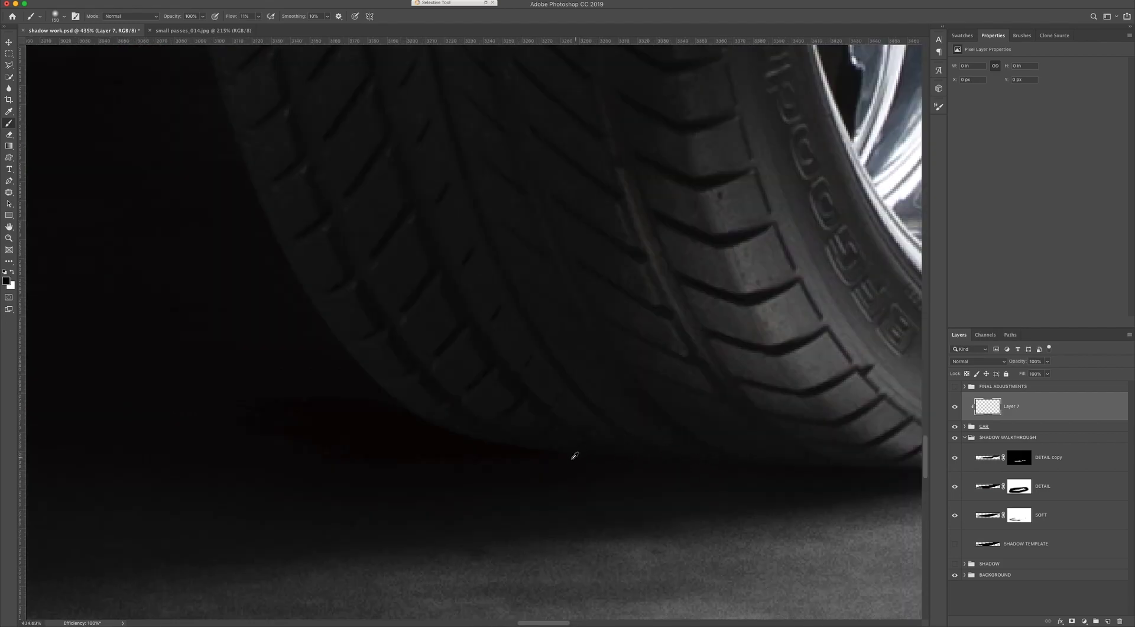
scroll(573, 454, up, 1)
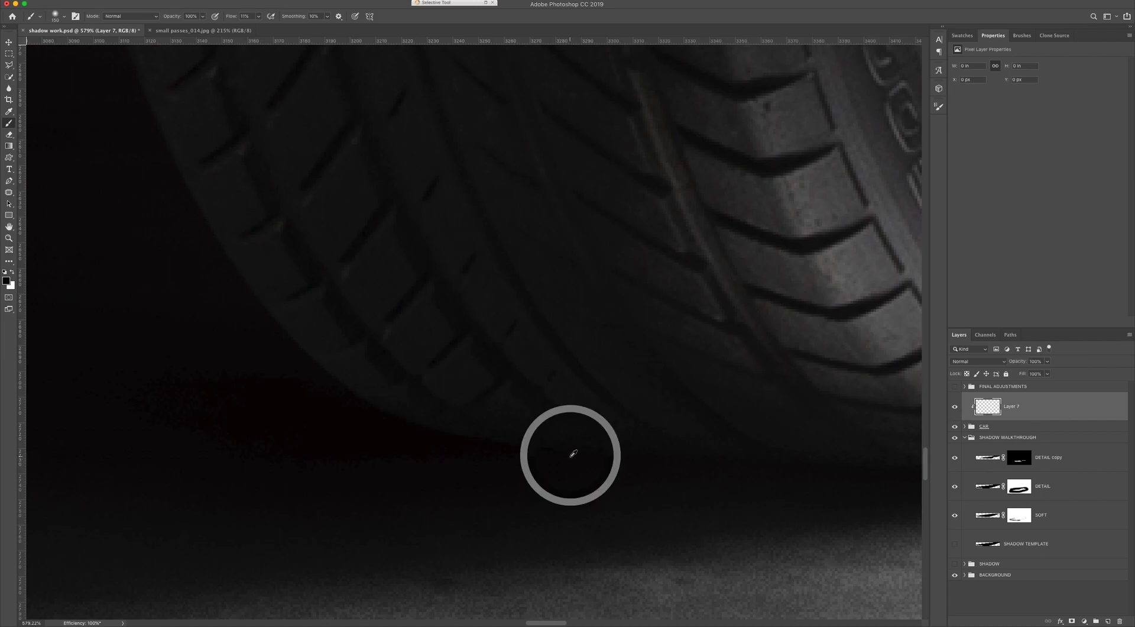
scroll(573, 456, down, 6)
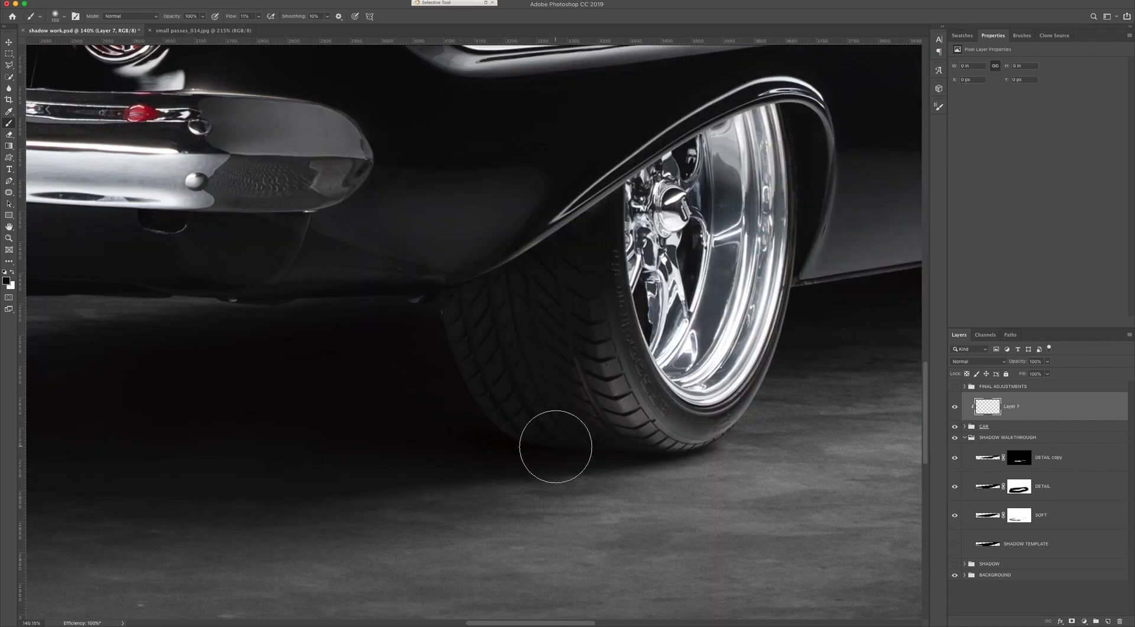
key(bracketleft)
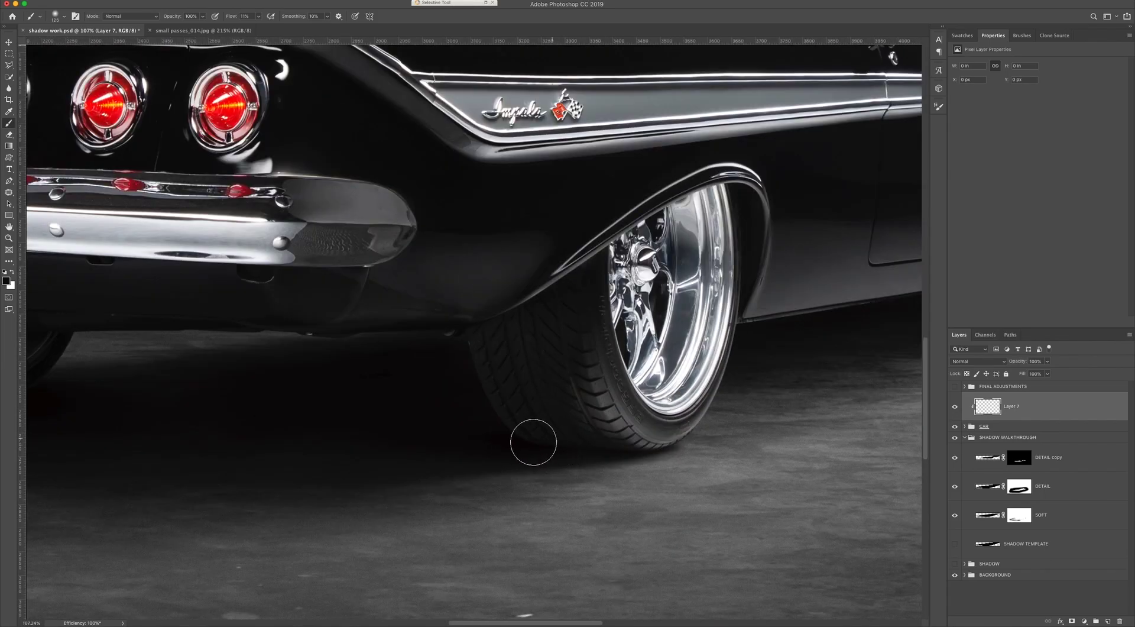
mouse_move(514, 442)
mouse_down()
mouse_move(681, 447)
mouse_move(504, 452)
mouse_up()
key(bracketright)
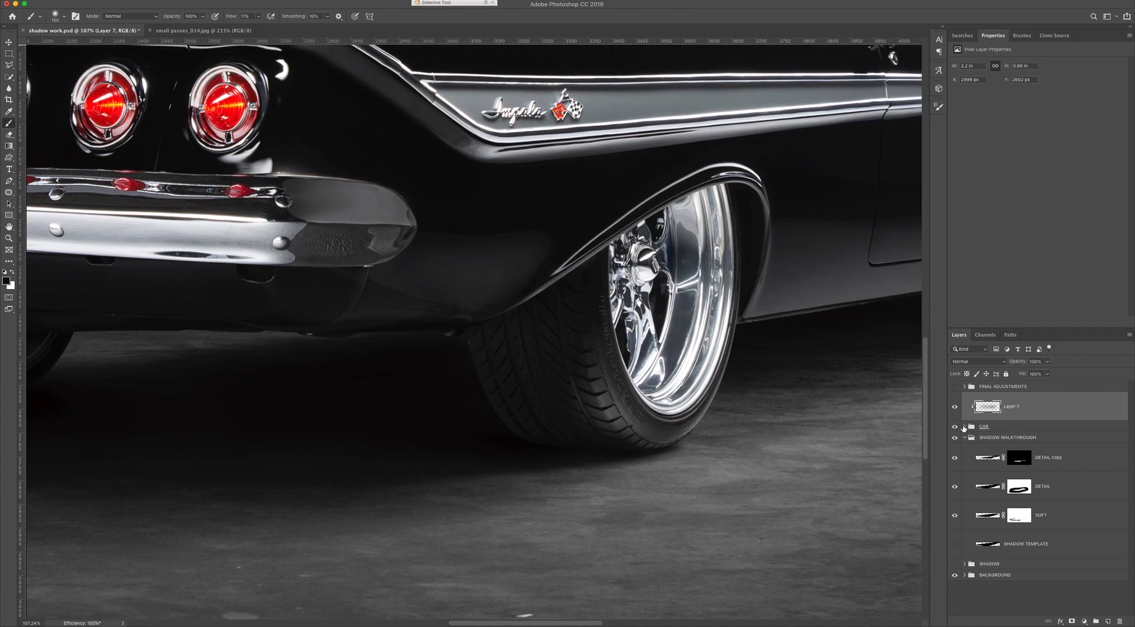
Extend the black shading across the near rear tire's lower tread and up its inner edge, varying the brush size.
scroll(540, 464, up, 1)
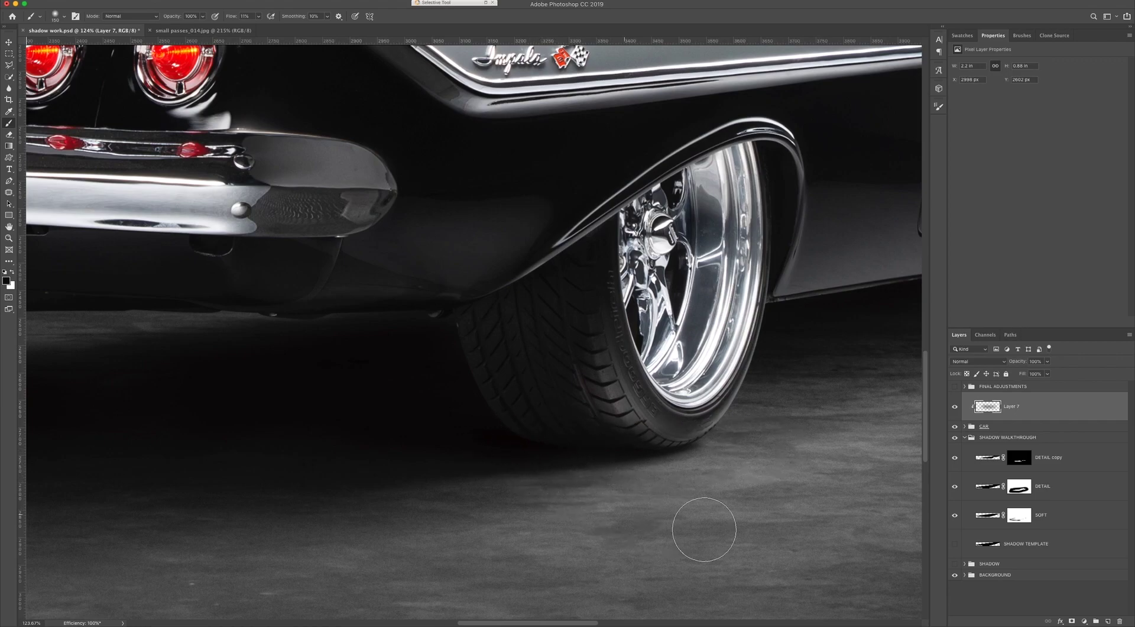
mouse_move(738, 525)
mouse_down()
mouse_move(753, 554)
mouse_move(691, 550)
mouse_move(733, 559)
mouse_up()
mouse_move(492, 414)
mouse_down()
mouse_move(556, 451)
mouse_move(439, 416)
mouse_move(524, 454)
mouse_move(663, 474)
mouse_up()
key(bracketleft)
key(bracketleft)
key(bracketleft)
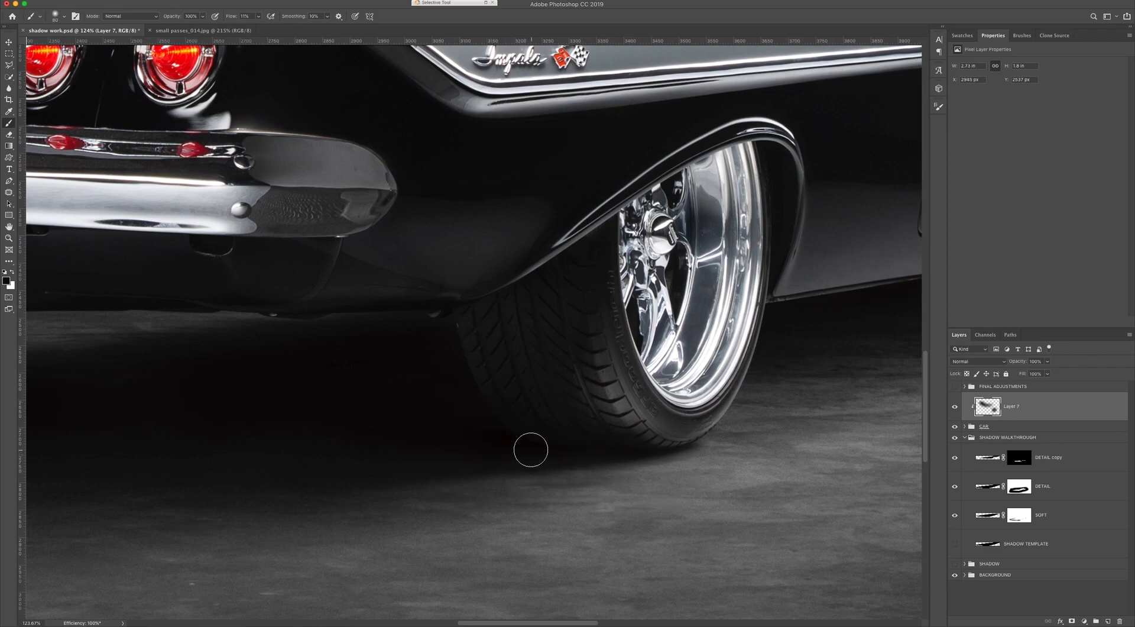
key(bracketright)
key(bracketright)
drag(448, 364, 432, 436)
scroll(433, 463, down, 5)
Brush black along the bottom of the far rear tire with a smaller soft brush.
scroll(434, 461, up, 4)
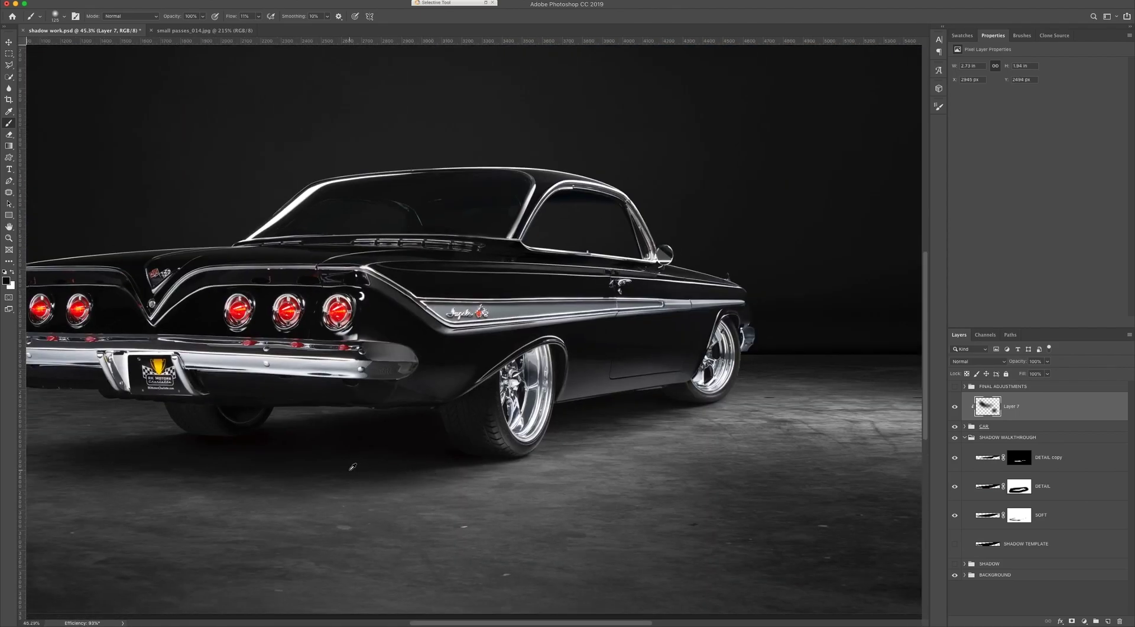
scroll(424, 427, up, 2)
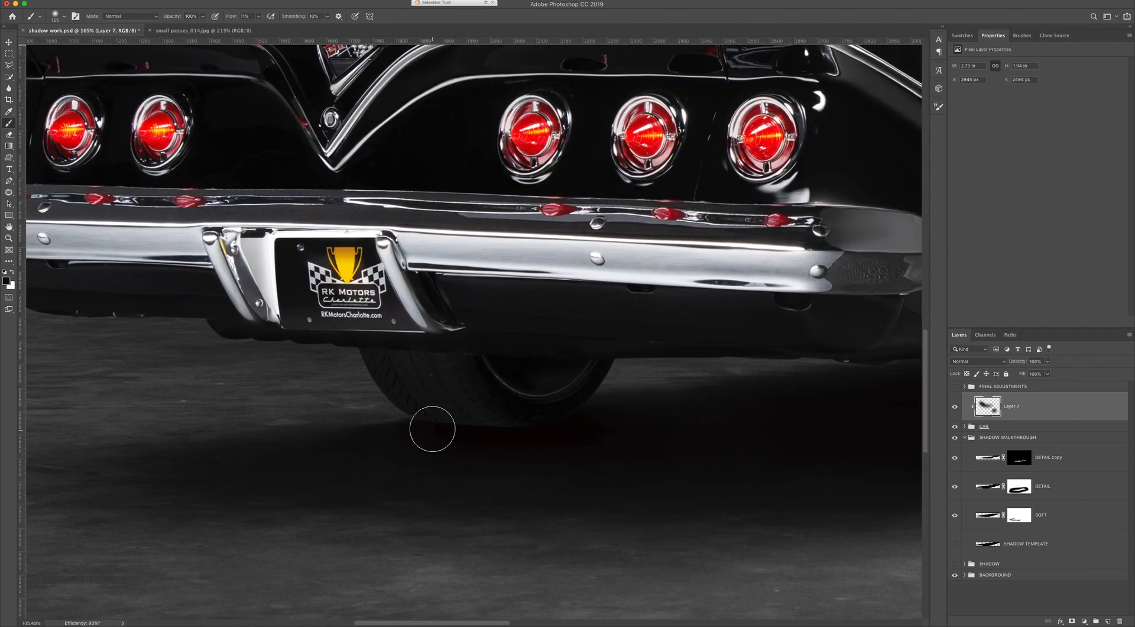
key(bracketleft)
key(bracketleft)
key(bracketleft)
drag(414, 426, 522, 436)
mouse_move(432, 424)
mouse_down()
mouse_move(456, 421)
mouse_move(382, 409)
mouse_move(420, 413)
mouse_up()
Refine the far rear tire's lower edge with a finer brush so the rubber fades into the contact shadow.
scroll(409, 448, up, 3)
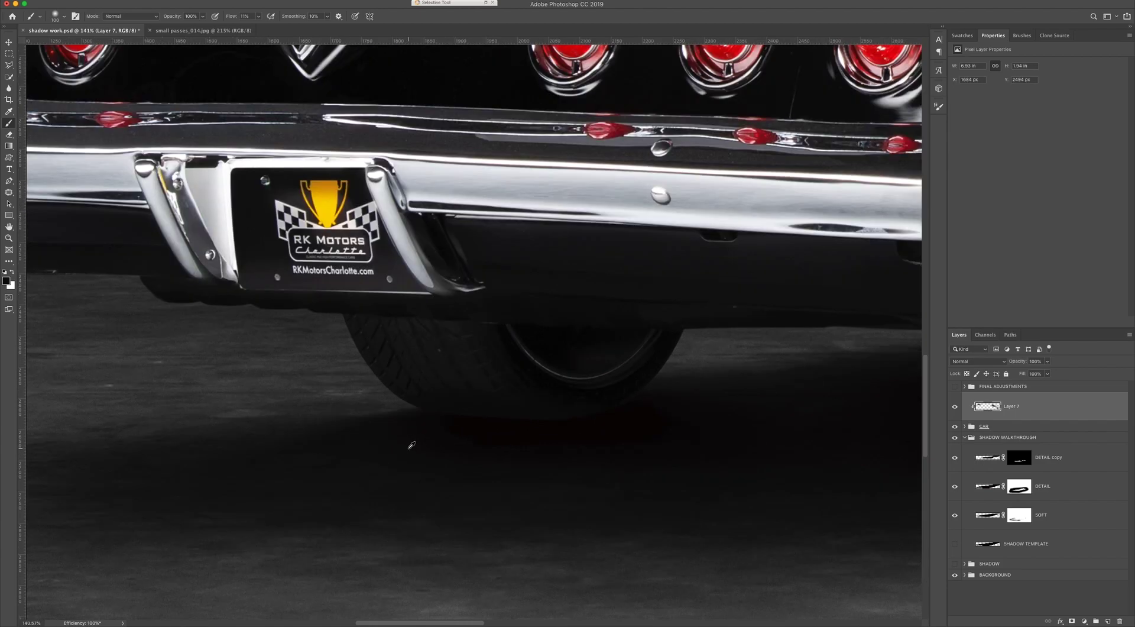
scroll(411, 445, up, 5)
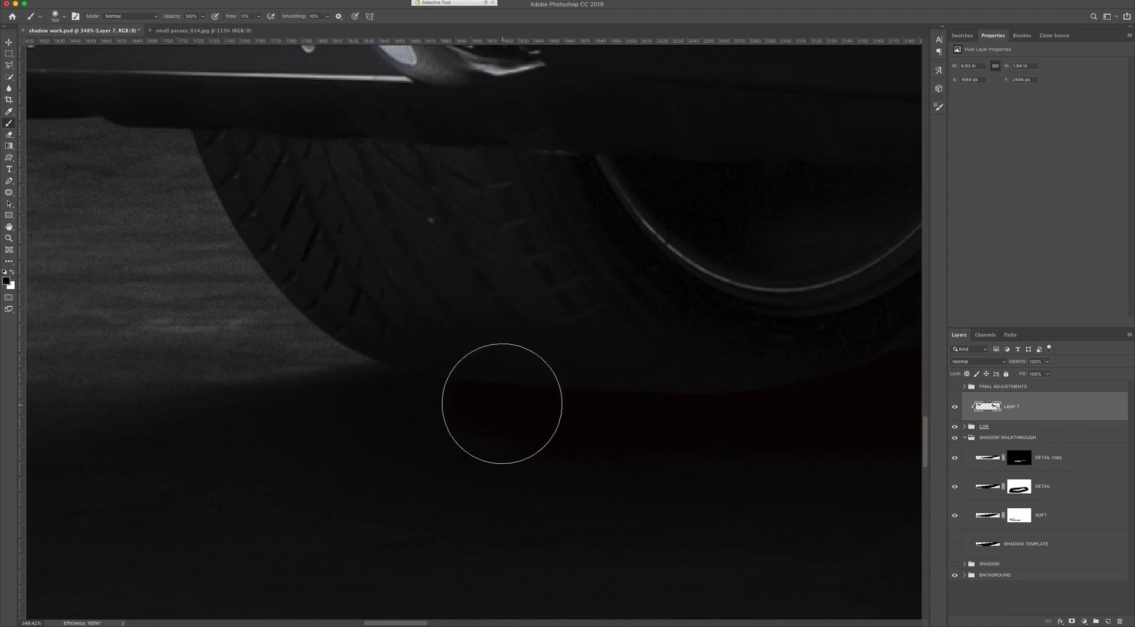
key(bracketleft)
key(bracketleft)
key(bracketleft)
key(bracketleft)
key(bracketleft)
key(bracketleft)
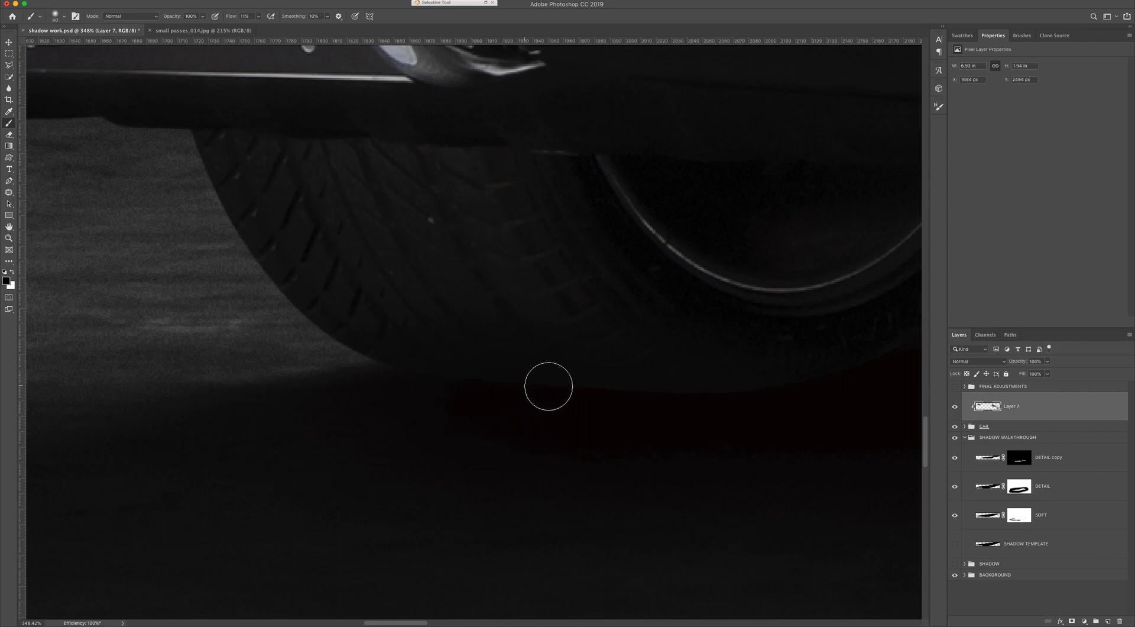
key(bracketright)
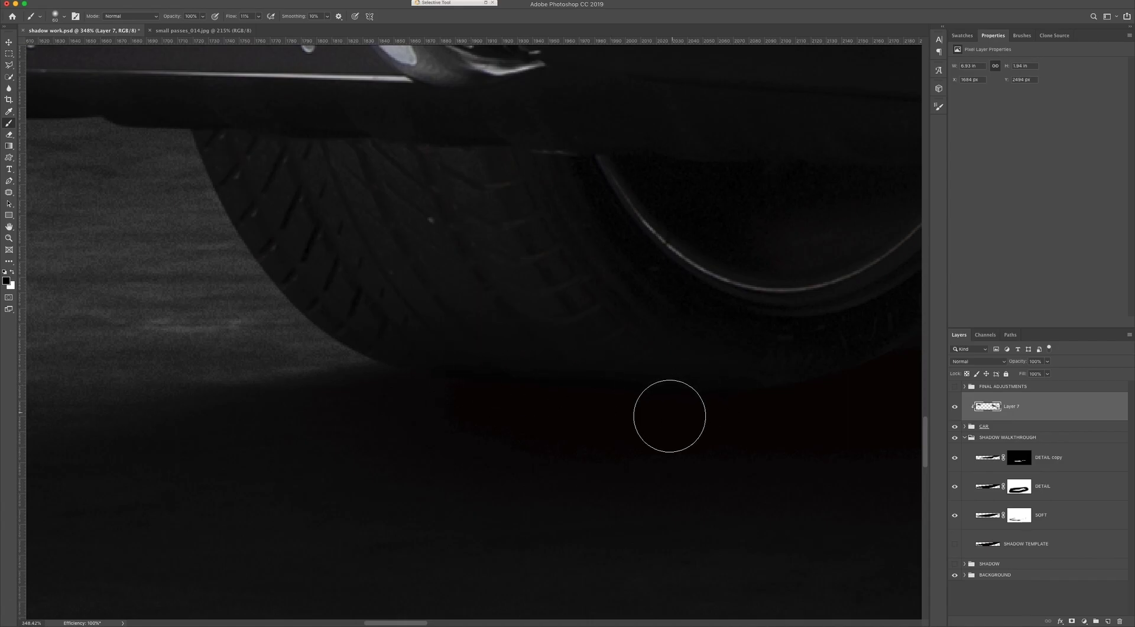
scroll(668, 414, down, 5)
drag(639, 396, 387, 408)
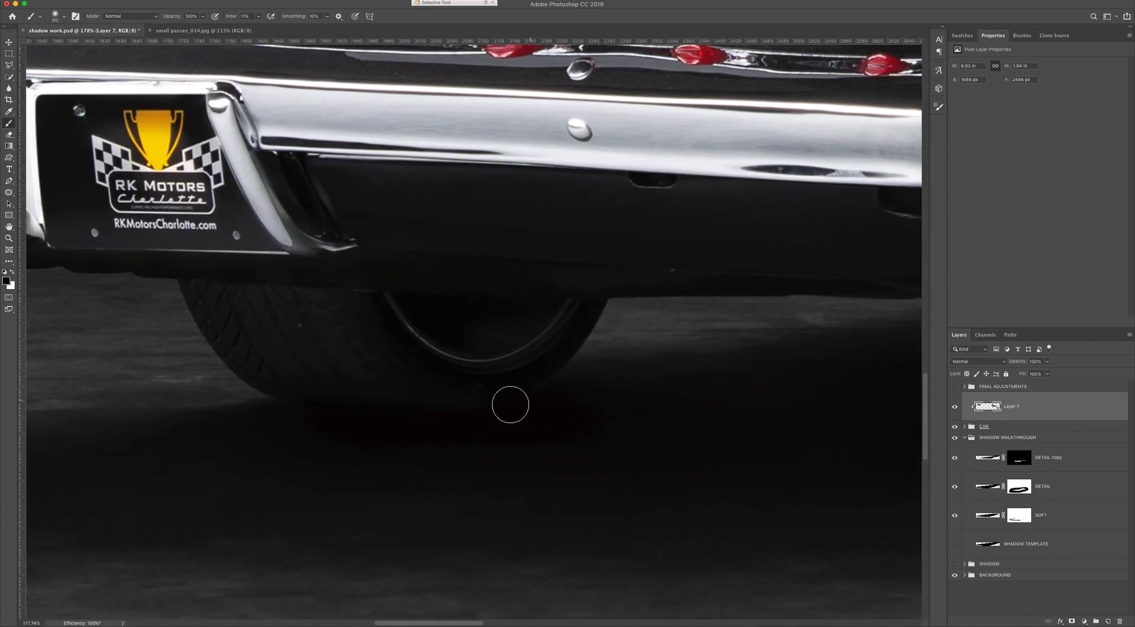
Preview the clipped shading layer at reduced opacity, return it to 100%, and view the whole image.
scroll(301, 396, down, 2)
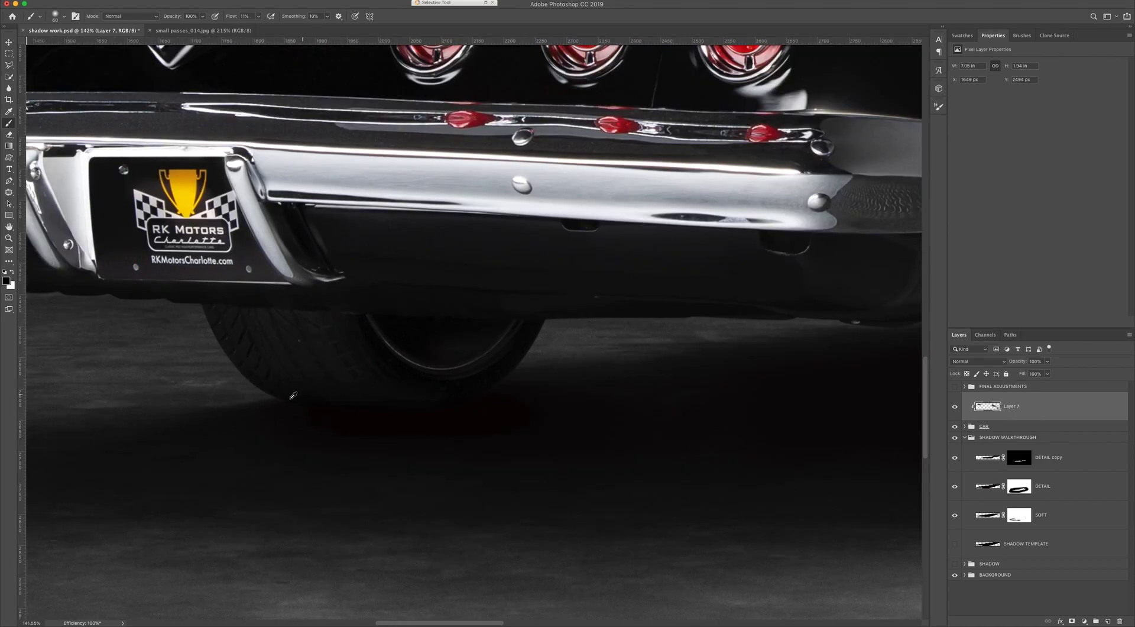
scroll(314, 401, down, 2)
scroll(314, 402, down, 2)
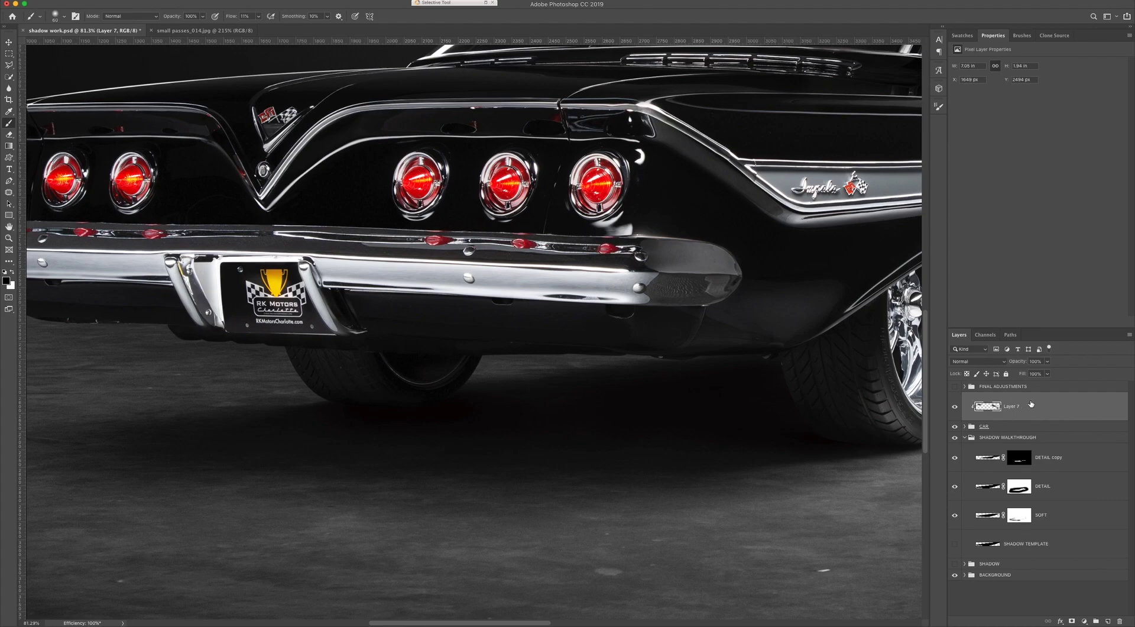
click(1049, 373)
drag(1005, 378, 1061, 380)
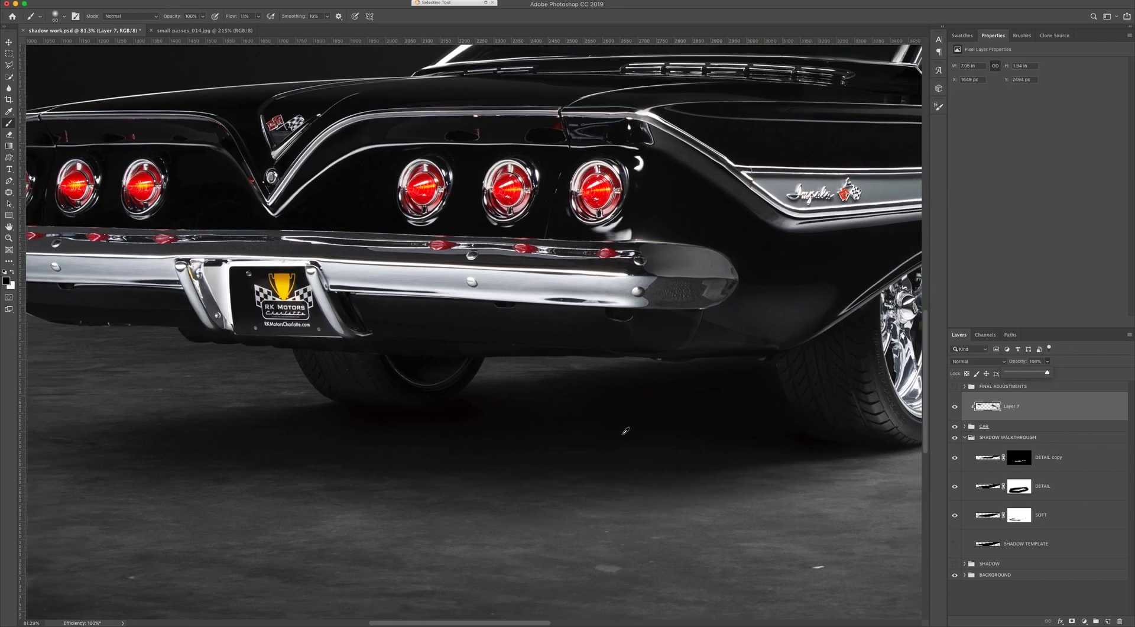
key(super+0)
Darken the upper tread of the far rear tire just beneath the license plate and bumper.
scroll(278, 463, up, 2)
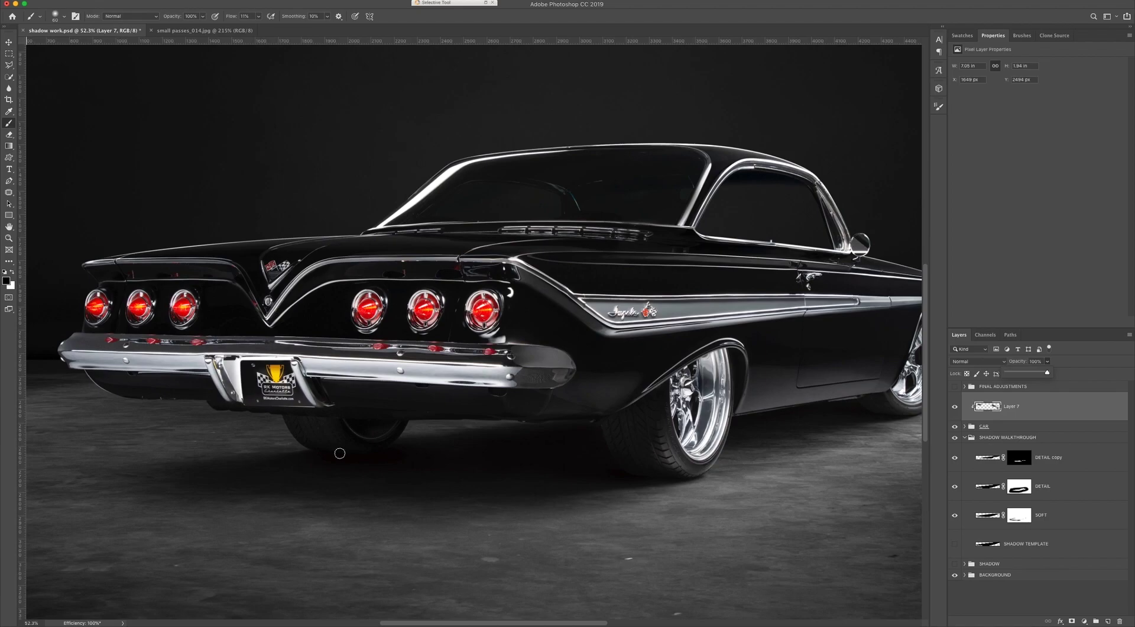
scroll(315, 452, up, 3)
key(bracketright)
key(bracketright)
key(bracketright)
key(bracketright)
key(bracketright)
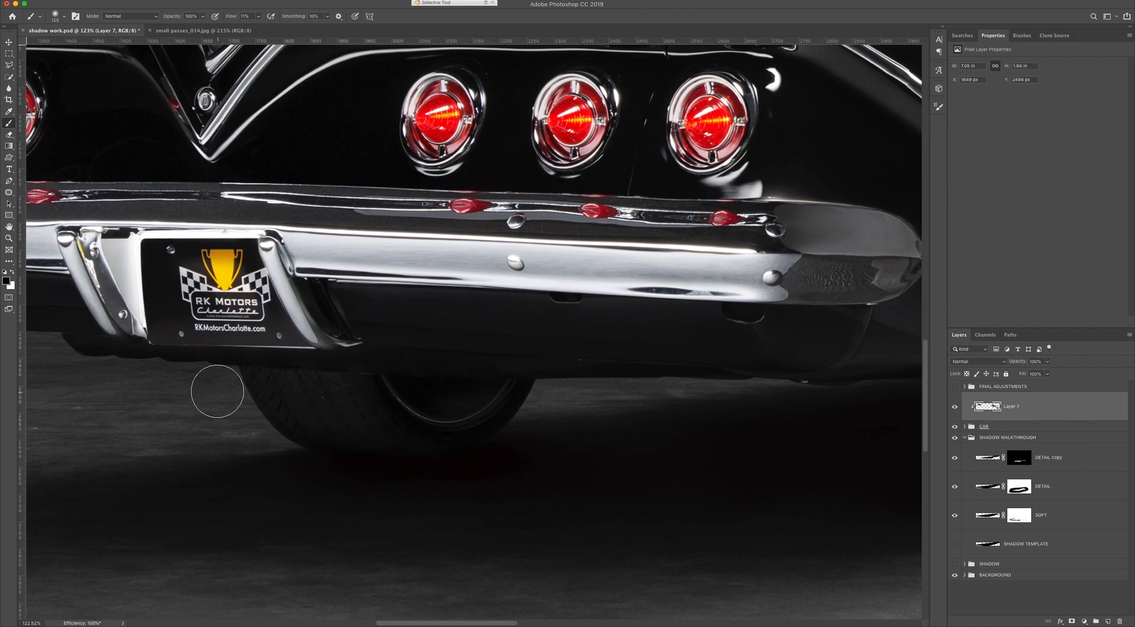
key(bracketleft)
key(bracketleft)
mouse_move(241, 384)
mouse_down()
mouse_move(341, 384)
mouse_move(261, 389)
mouse_move(353, 439)
mouse_move(269, 405)
mouse_move(341, 451)
mouse_move(289, 418)
mouse_move(316, 395)
mouse_up()
key(bracketright)
Examine the shading on the far rear tire up close and in the context of the whole image.
scroll(523, 494, down, 10)
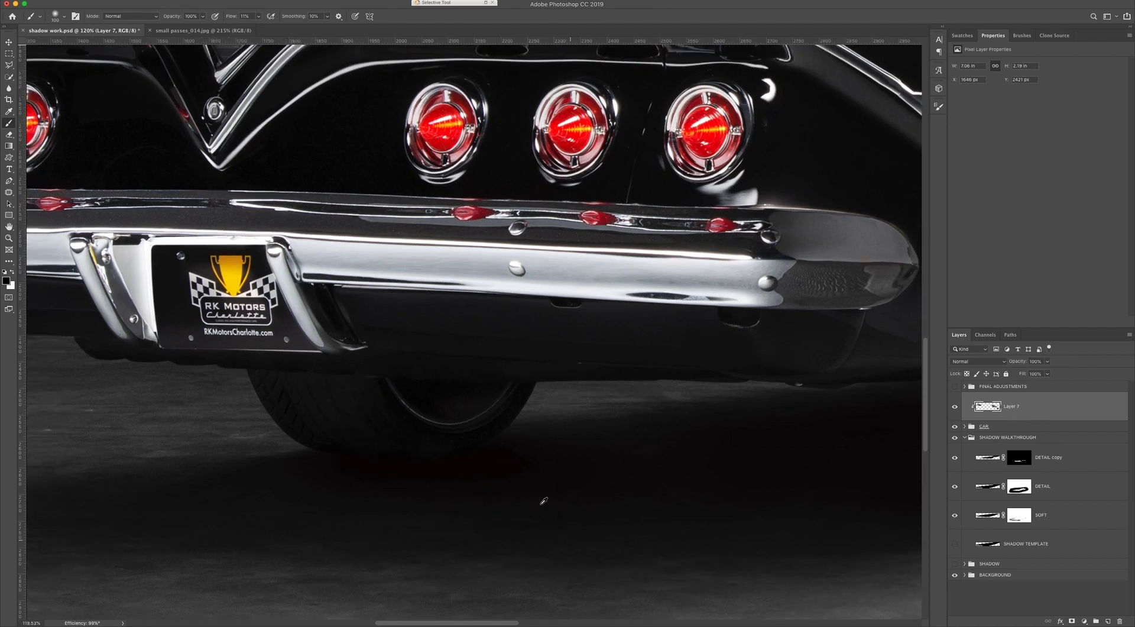
scroll(476, 461, up, 8)
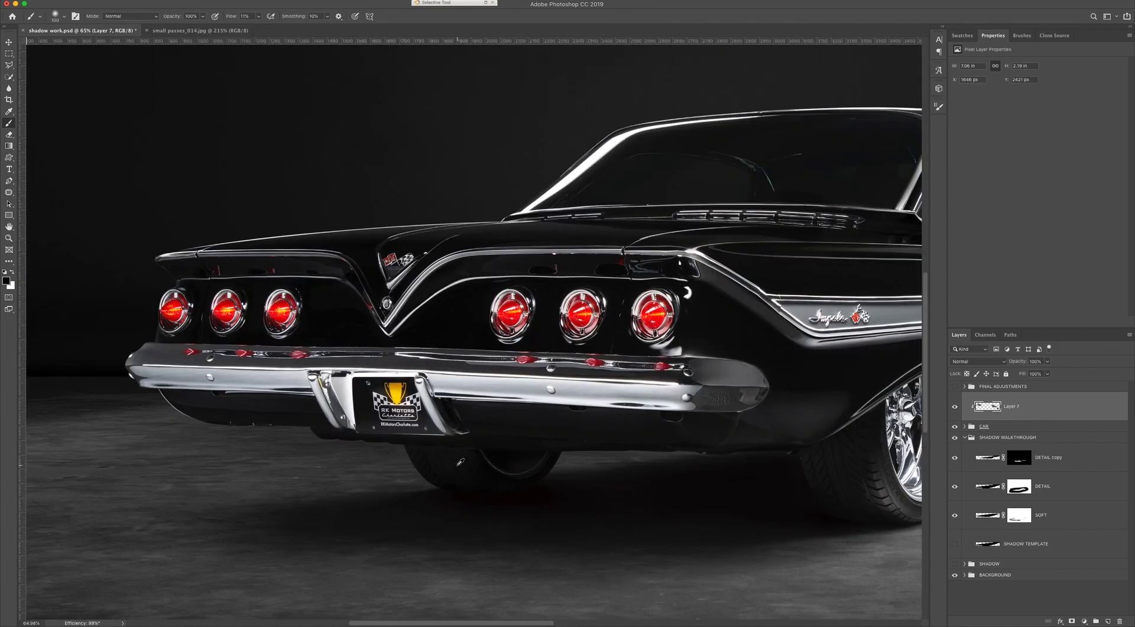
key(bracketleft)
key(bracketleft)
key(bracketleft)
key(bracketleft)
key(bracketleft)
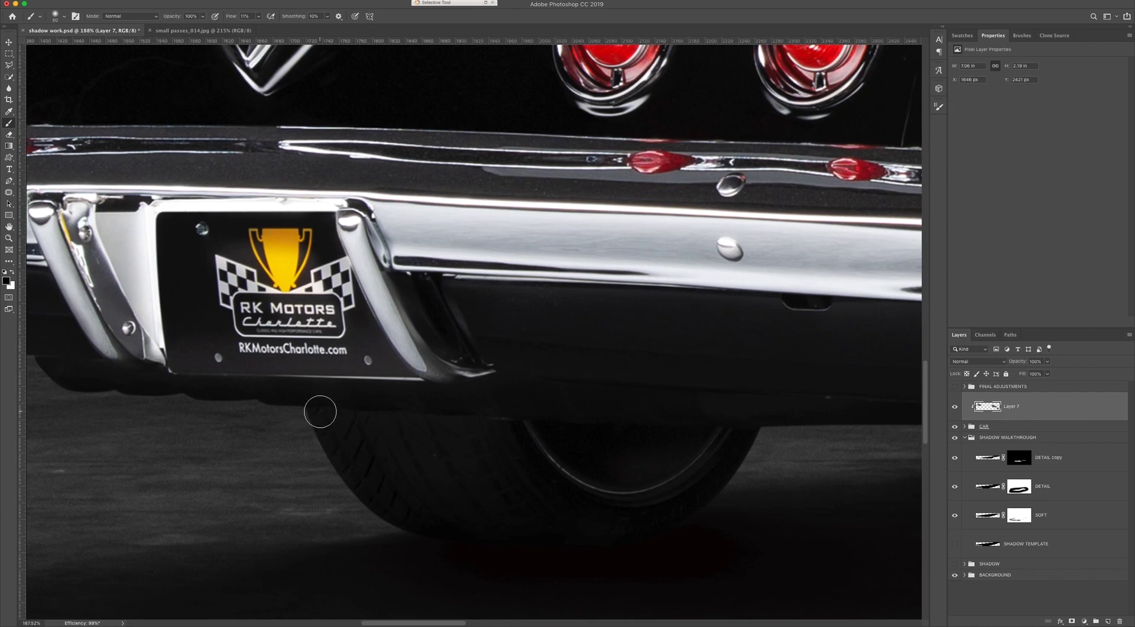
scroll(662, 476, down, 5)
scroll(662, 477, down, 10)
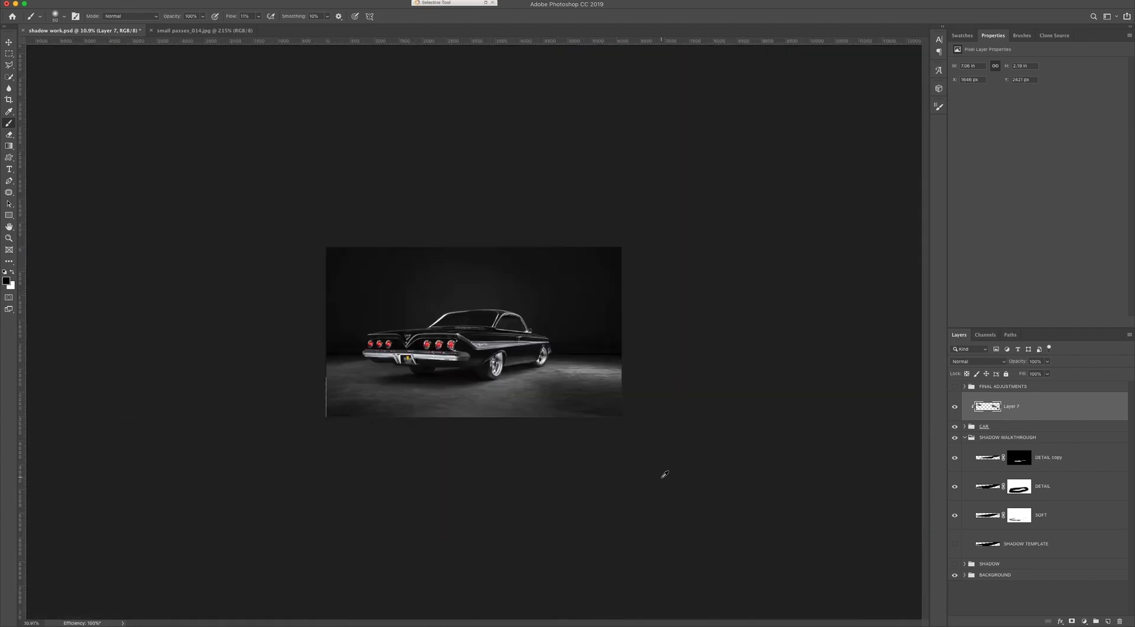
scroll(488, 396, up, 10)
Paint black along the bottom edge of the front tire with a small brush.
drag(480, 370, 595, 454)
scroll(645, 473, down, 5)
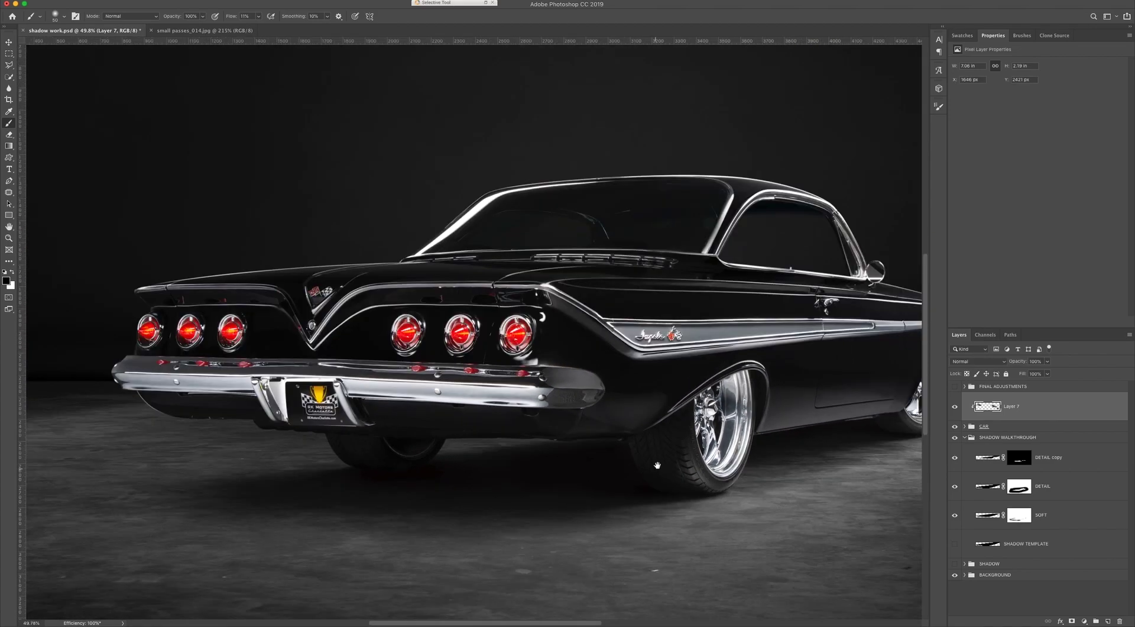
drag(658, 465, 385, 438)
scroll(709, 435, up, 8)
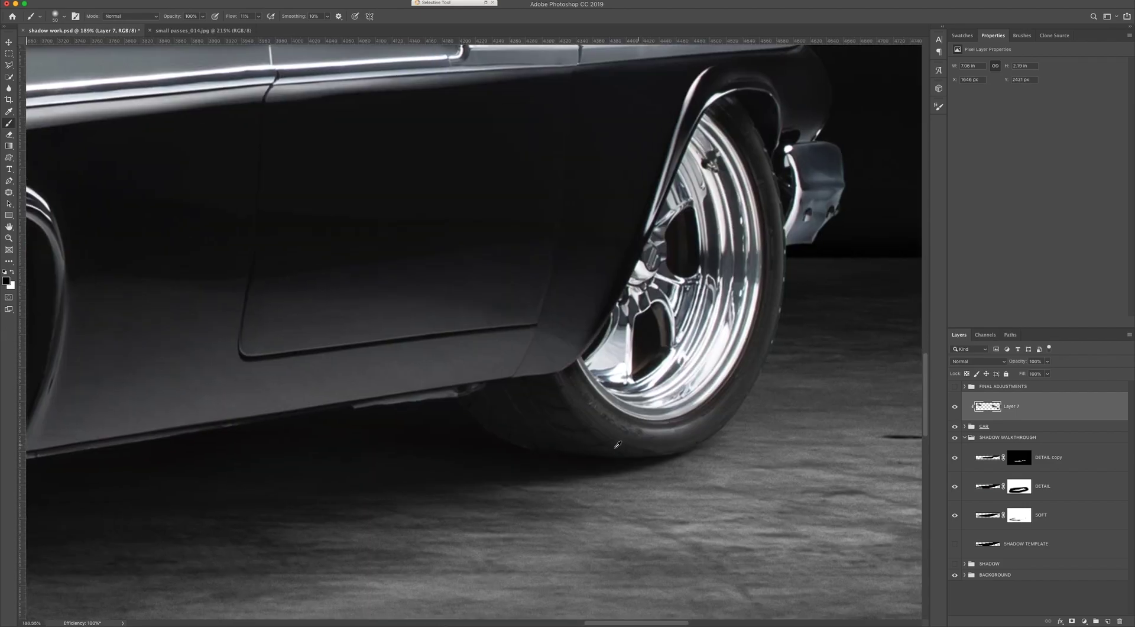
key(bracketleft)
mouse_move(522, 452)
mouse_down()
mouse_move(684, 451)
mouse_move(667, 456)
mouse_up()
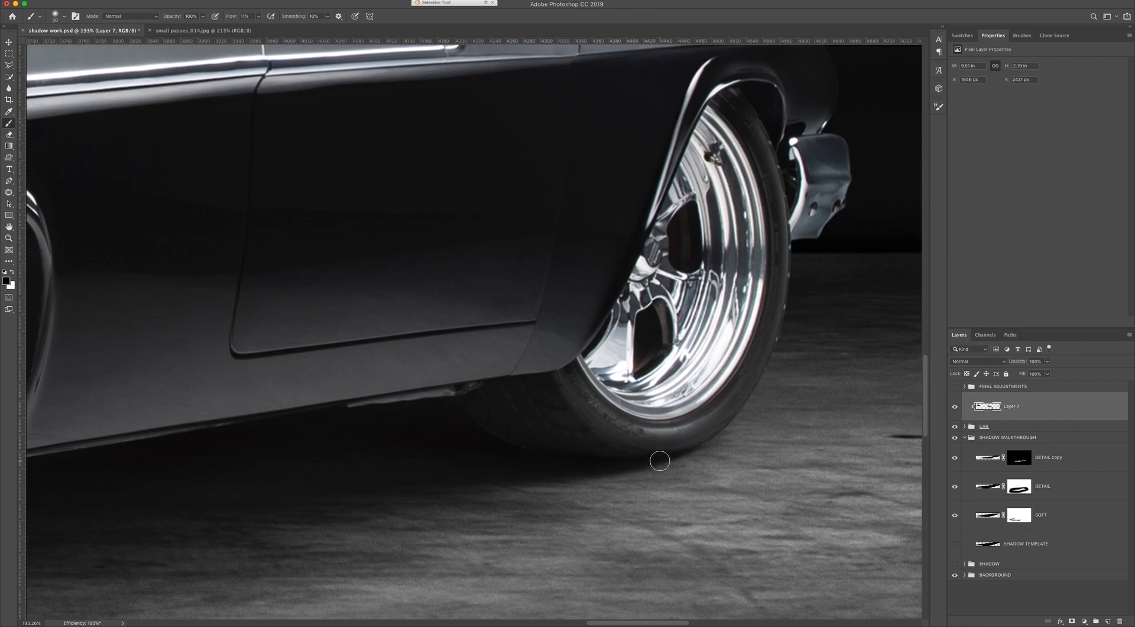
Add softer shading to the inner lower tread of the front tire with a larger brush.
key(bracketright)
key(bracketright)
key(bracketright)
key(bracketright)
key(bracketright)
key(bracketright)
click(532, 442)
key(bracketright)
Reduce the brush size and examine the front tire's contact area within the whole image and up close.
key(bracketleft)
key(bracketleft)
key(bracketleft)
key(bracketleft)
key(bracketleft)
key(bracketleft)
key(bracketleft)
key(bracketleft)
scroll(396, 465, down, 10)
scroll(492, 454, up, 1)
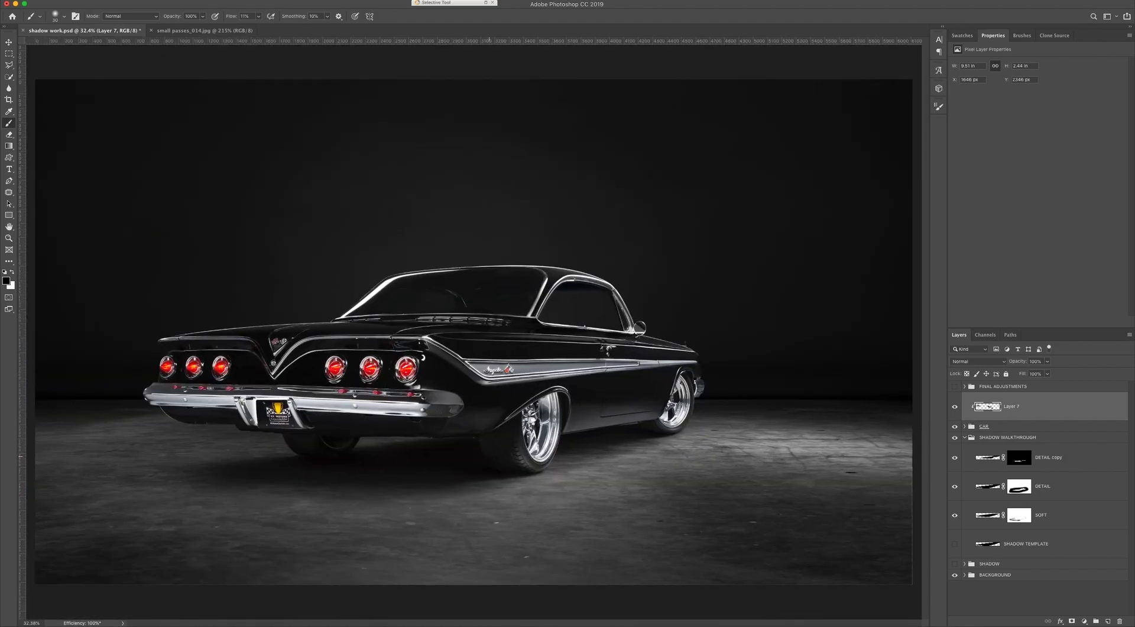
scroll(672, 438, up, 3)
scroll(672, 438, up, 6)
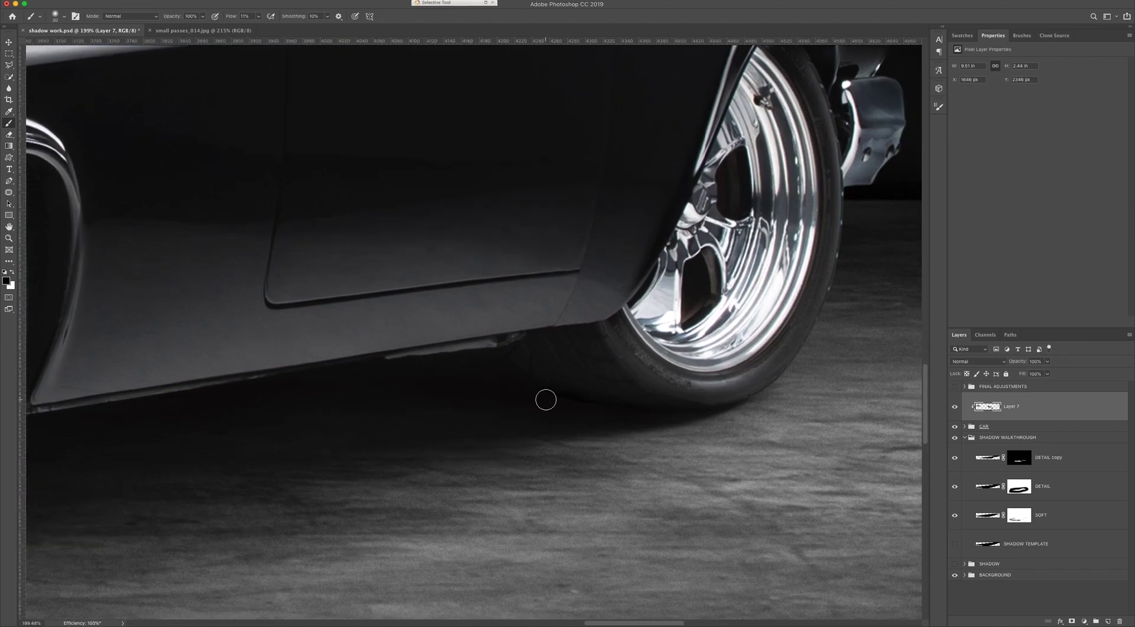
scroll(578, 413, up, 3)
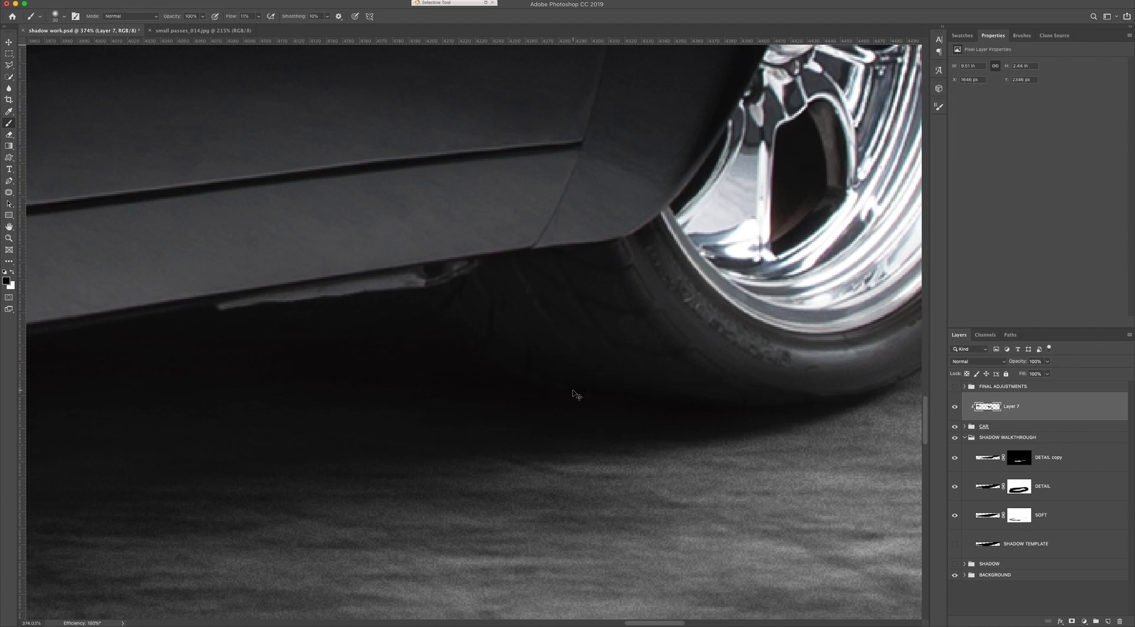
Undo the last brush stroke and darken the inner lower edge of the front tire with a dark tone sampled from its base.
key(ctrl+z)
scroll(620, 406, up, 2)
alt+click(629, 397)
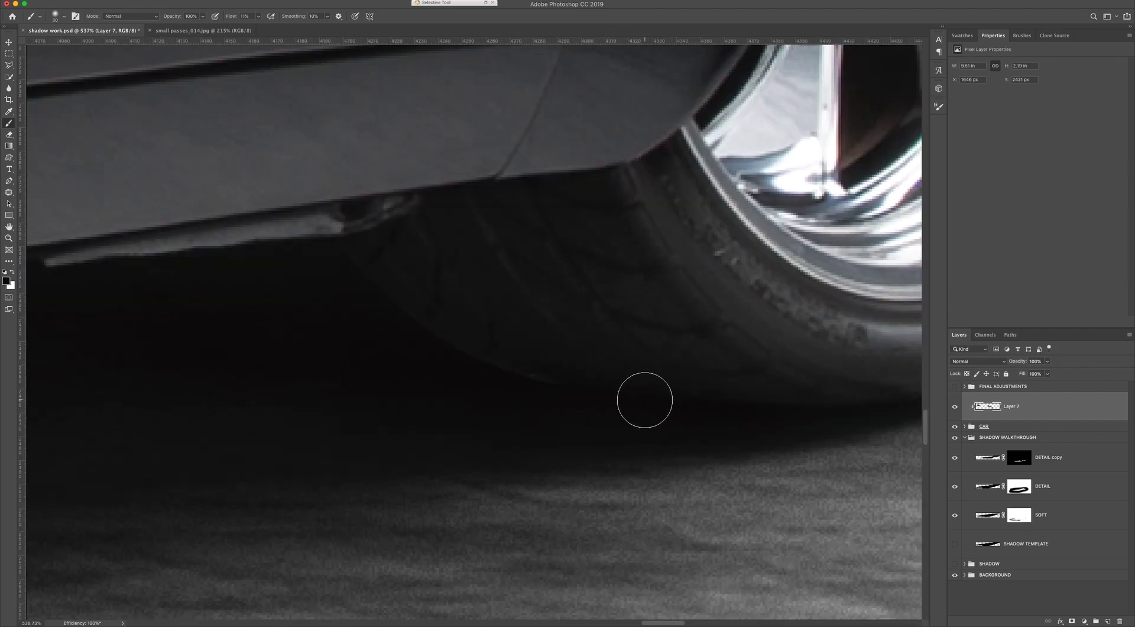
key(bracketleft)
key(bracketleft)
key(bracketleft)
scroll(664, 406, right, 5)
key(bracketright)
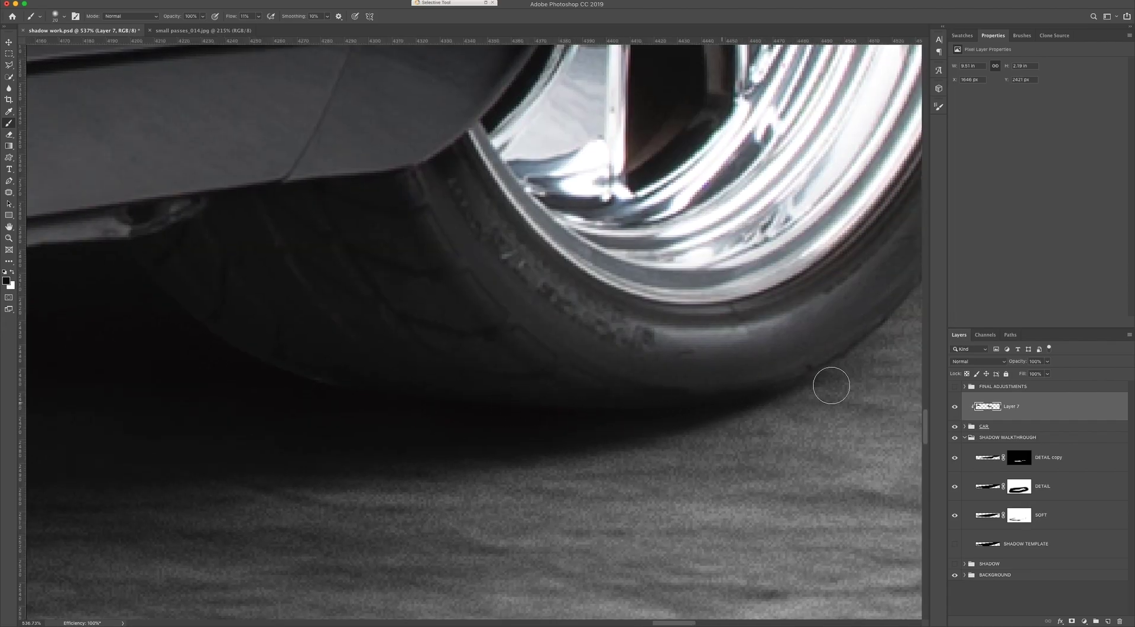
scroll(502, 400, left, 3)
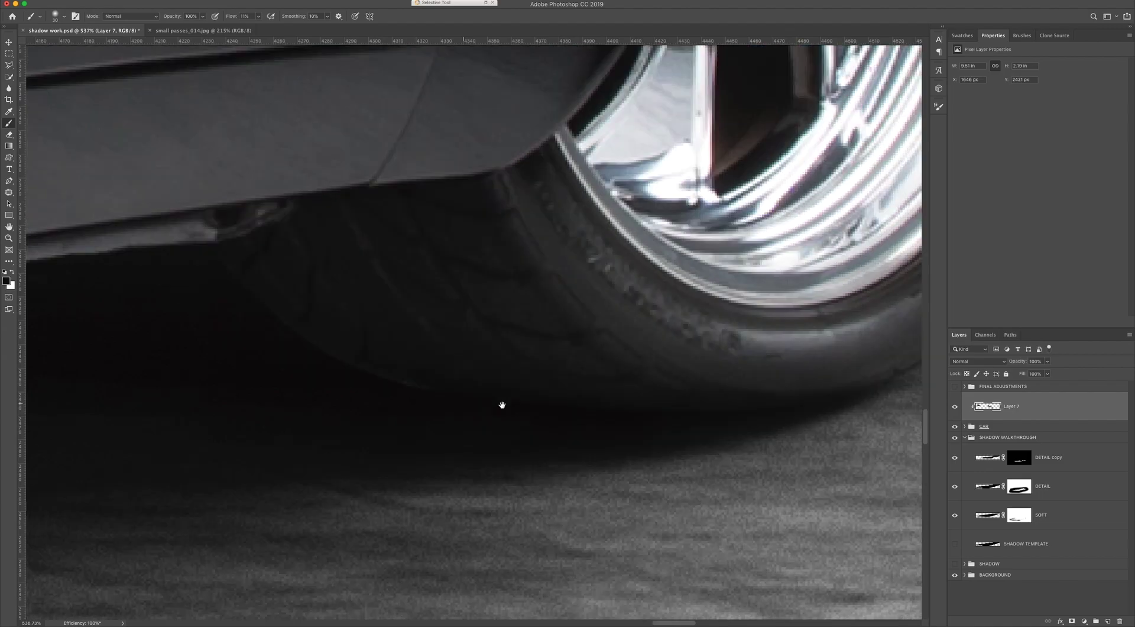
key(bracketright)
key(bracketright)
mouse_move(399, 393)
mouse_down()
mouse_move(628, 398)
mouse_move(289, 330)
mouse_move(492, 406)
mouse_move(558, 409)
mouse_up()
key(bracketleft)
mouse_move(375, 366)
mouse_down()
mouse_move(254, 317)
mouse_move(296, 332)
mouse_move(253, 287)
mouse_move(424, 397)
mouse_move(385, 381)
mouse_move(499, 407)
mouse_up()
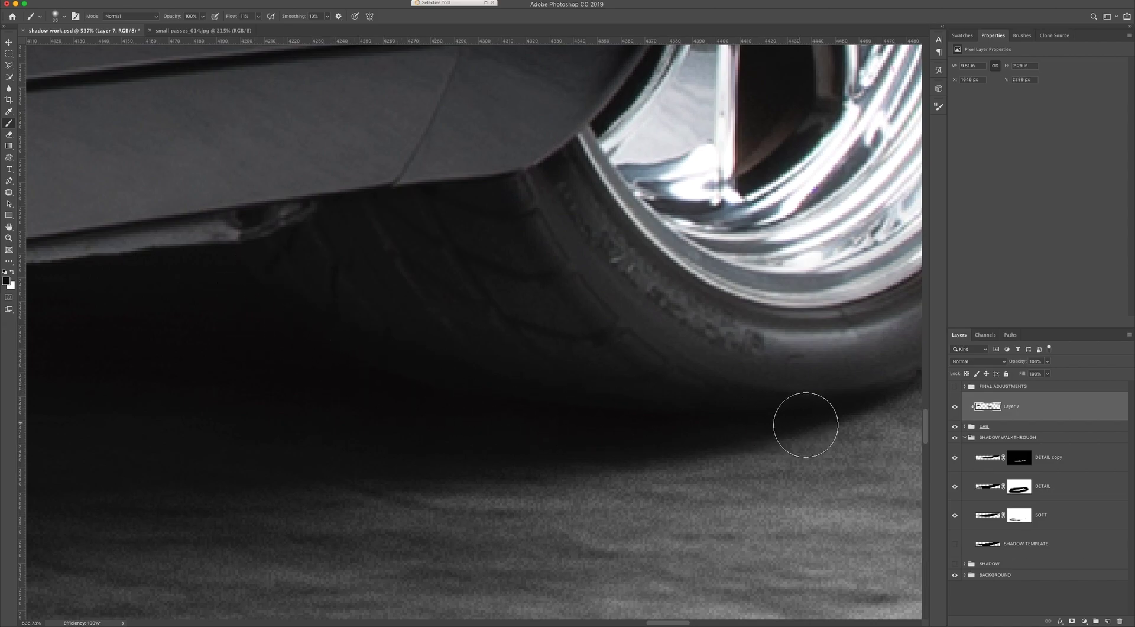
Paint broader, softer shading across the inner base of the front tire with a larger brush.
scroll(762, 452, down, 5)
scroll(656, 431, down, 1)
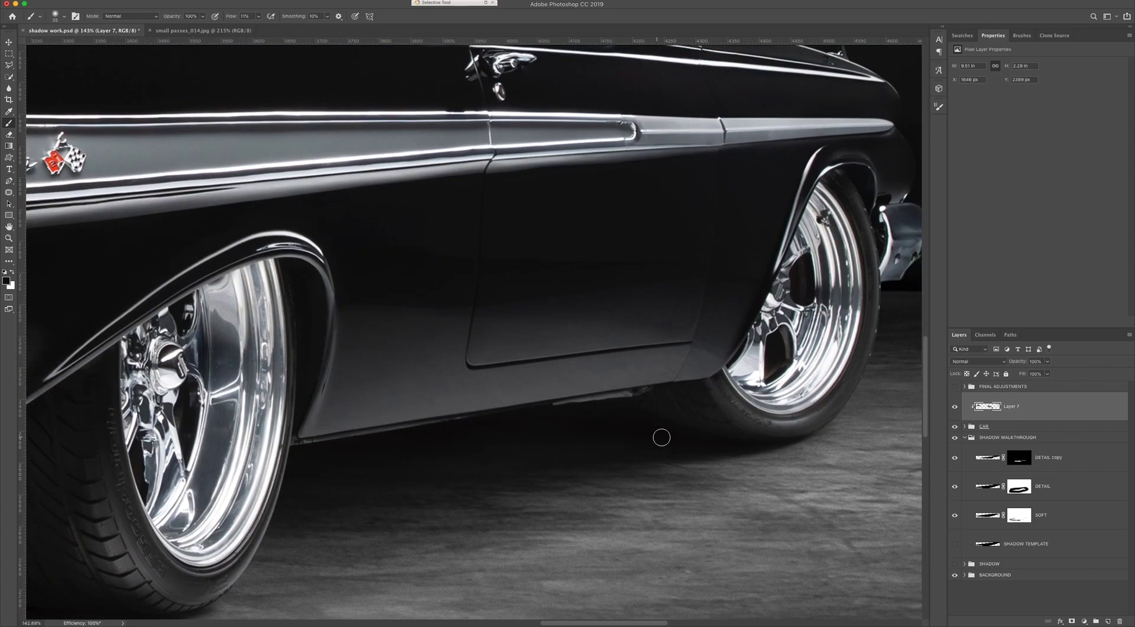
key(bracketright)
key(bracketright)
key(bracketright)
key(bracketright)
drag(642, 415, 754, 438)
key(bracketleft)
Sample the dark tone at the front tire's base and paint it along the contact area with a small brush.
scroll(722, 441, up, 5)
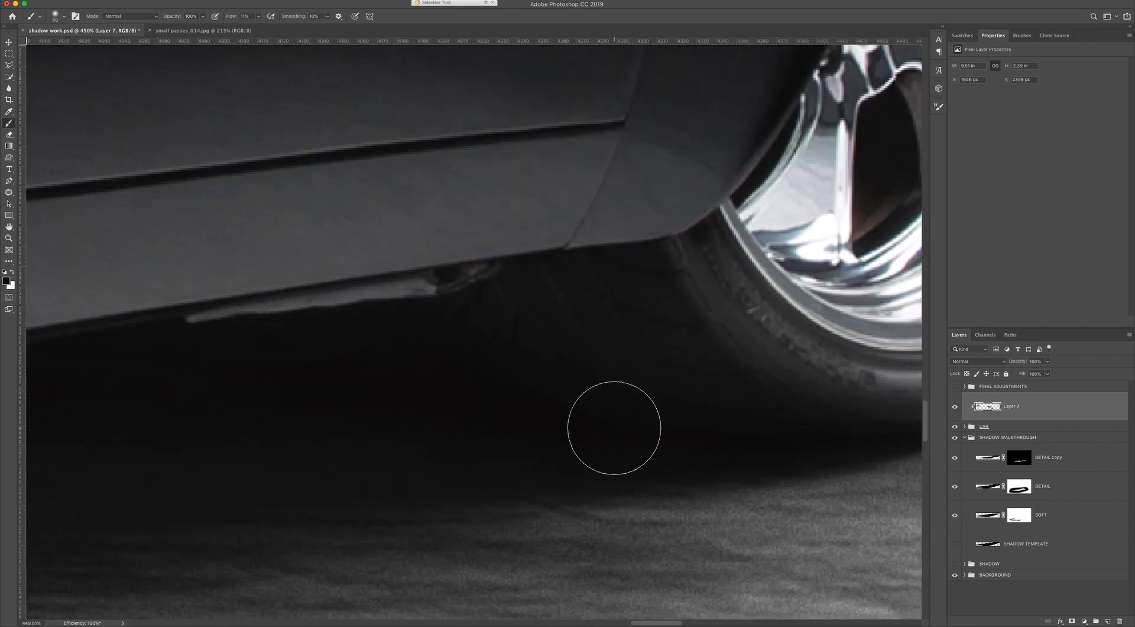
key(bracketleft)
key(bracketleft)
key(bracketleft)
key(bracketleft)
key(bracketleft)
key(bracketleft)
key(bracketleft)
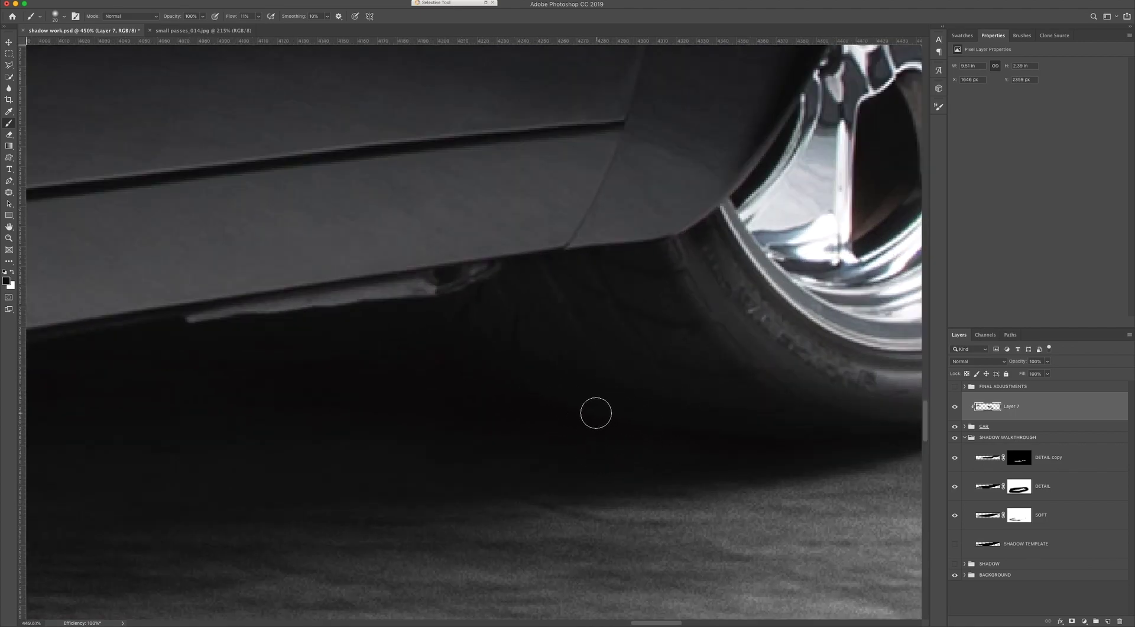
alt+click(579, 415)
key(bracketright)
mouse_move(667, 424)
mouse_down()
mouse_move(518, 386)
mouse_move(581, 414)
mouse_move(719, 442)
mouse_move(556, 409)
mouse_move(695, 439)
mouse_move(834, 443)
mouse_move(643, 432)
mouse_move(519, 405)
mouse_move(673, 444)
mouse_move(843, 452)
mouse_move(517, 407)
mouse_move(634, 420)
mouse_move(561, 450)
mouse_up()
Collapse the SHADOW WALKTHROUGH group and compare it with the SHADOW group over the whole image, leaving only SHADOW WALKTHROUGH shown of the two.
scroll(556, 472, down, 10)
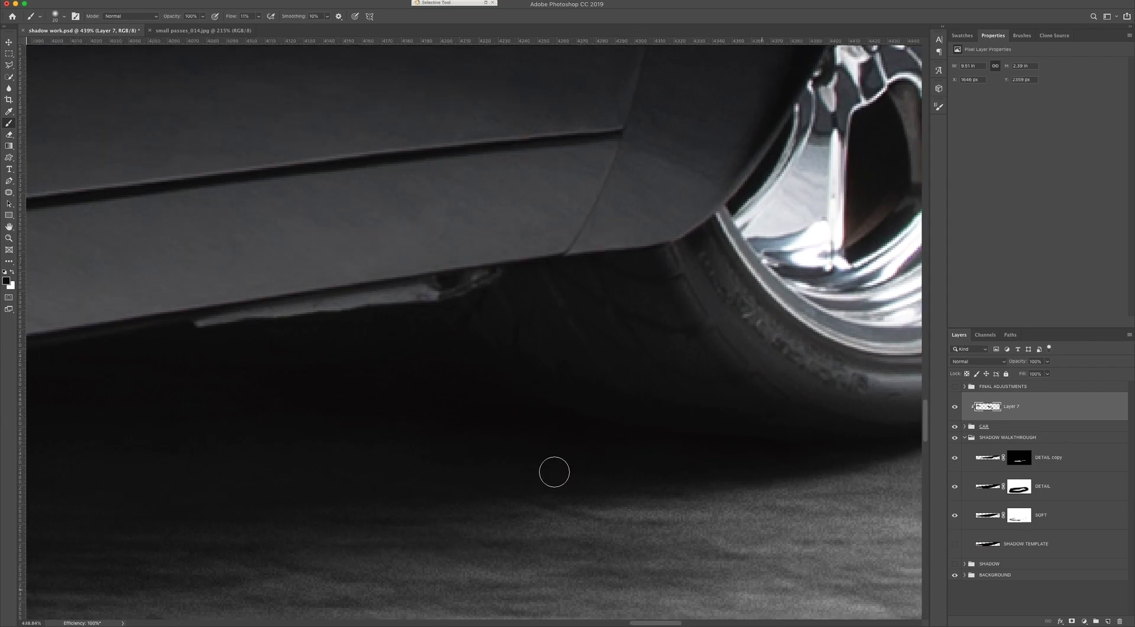
scroll(495, 501, down, 4)
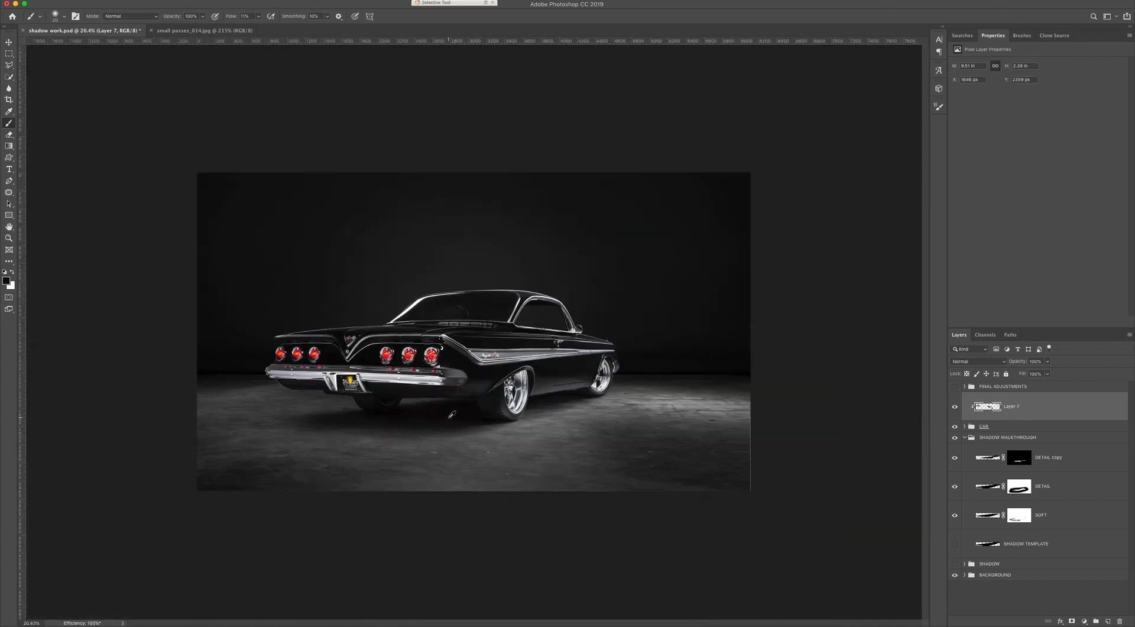
scroll(448, 418, up, 1)
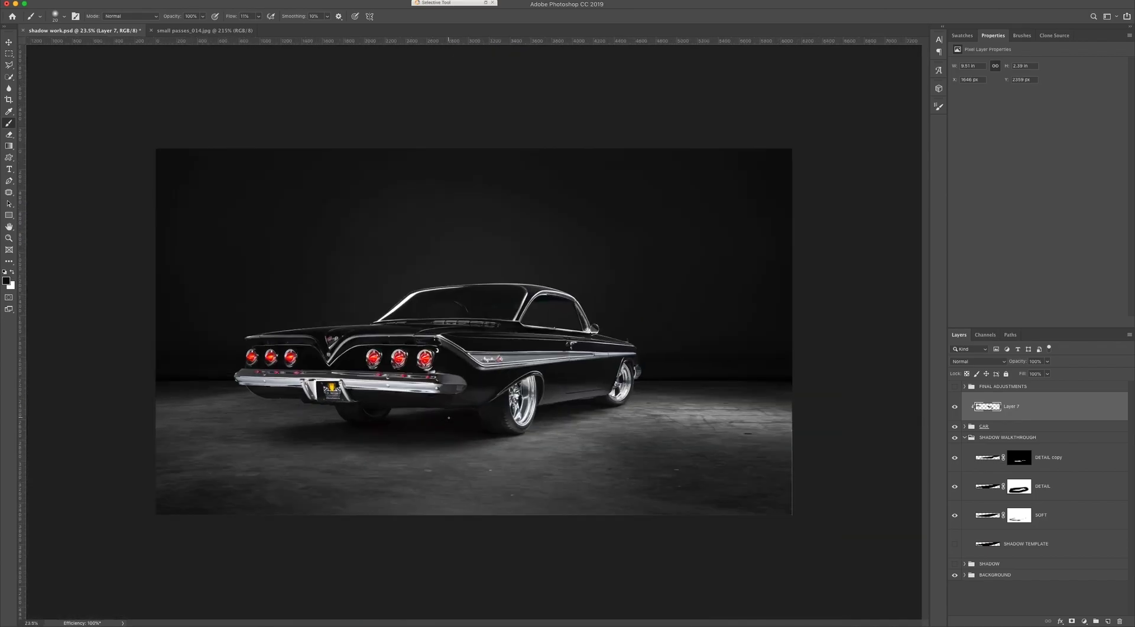
scroll(449, 417, up, 2)
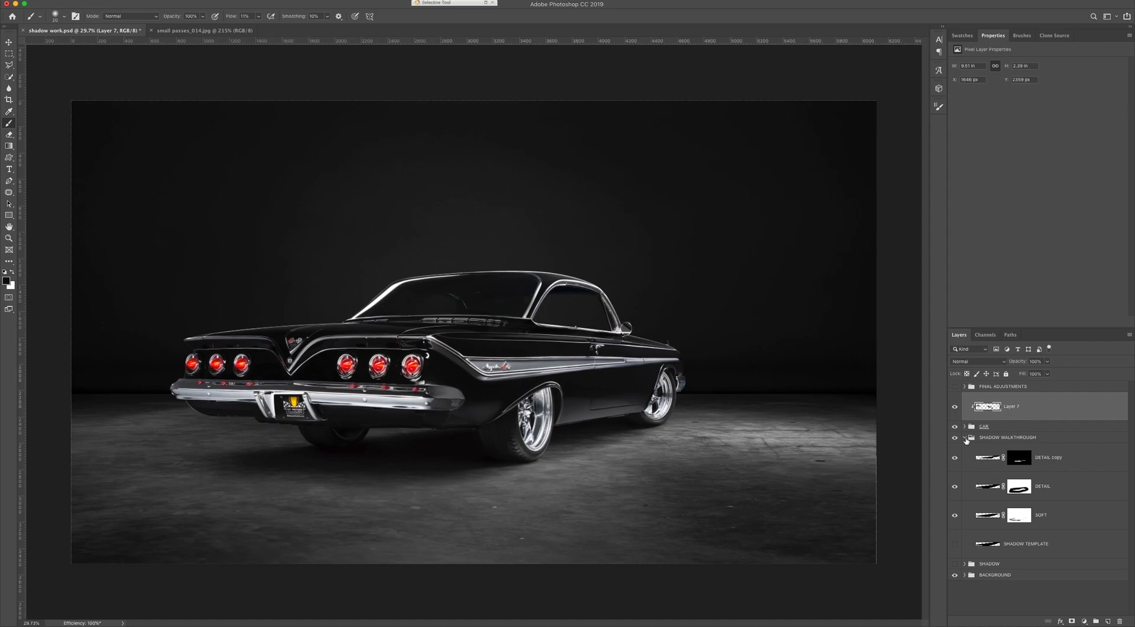
click(965, 438)
click(955, 438)
click(954, 439)
click(955, 448)
click(955, 439)
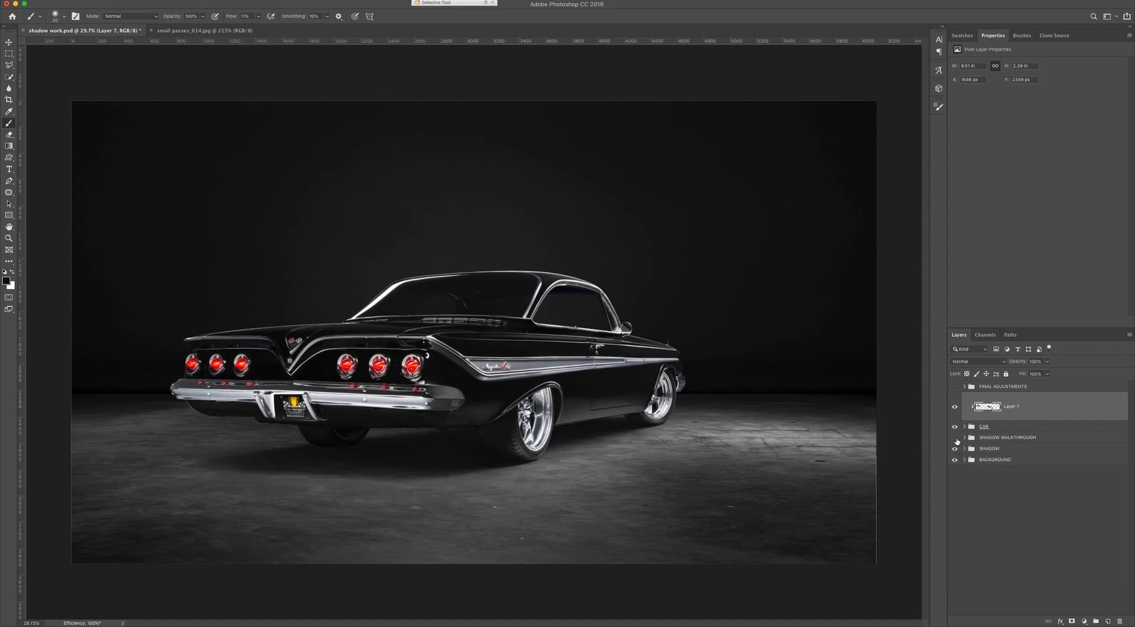
click(955, 438)
click(955, 438)
click(955, 438)
click(956, 450)
click(957, 450)
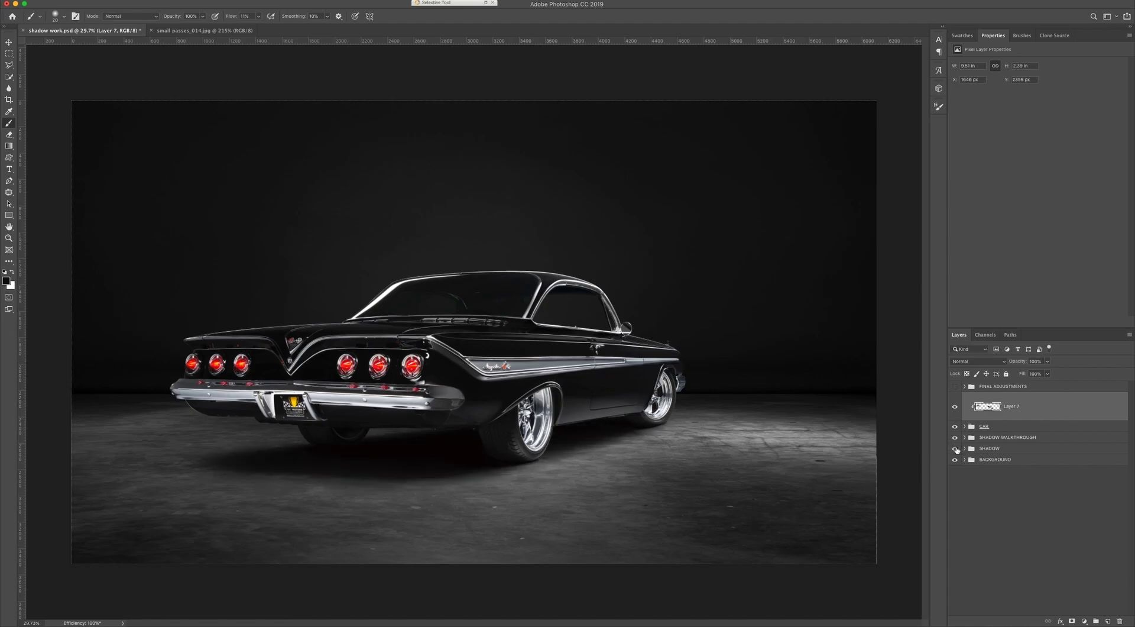
click(955, 438)
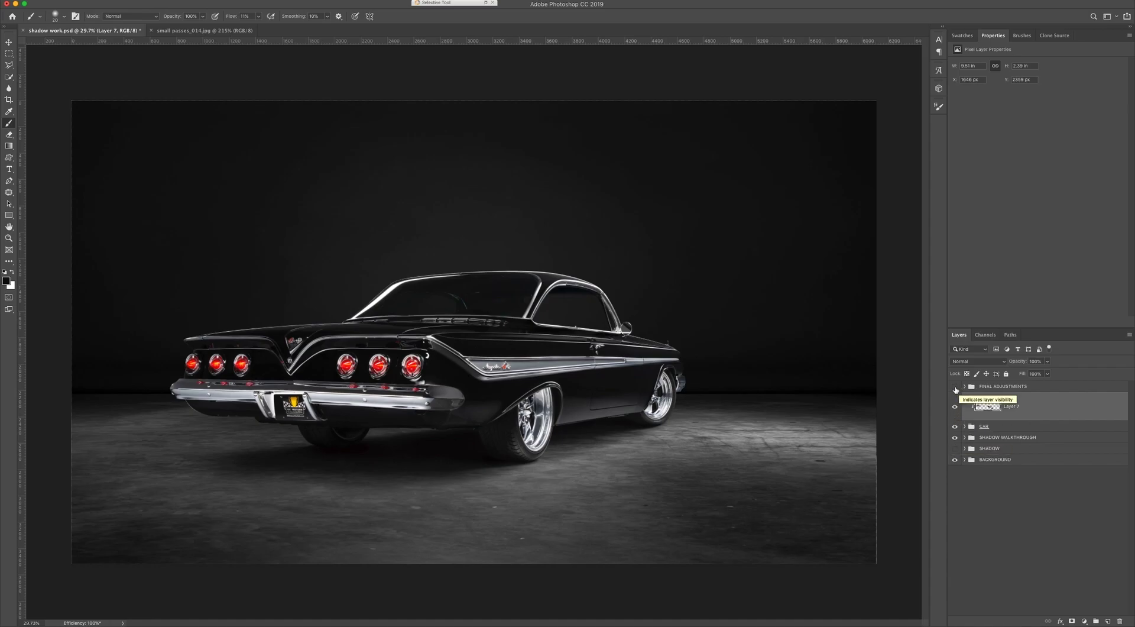
Compare the whole image with and without the FINAL ADJUSTMENTS group, and leave the group visible.
click(955, 387)
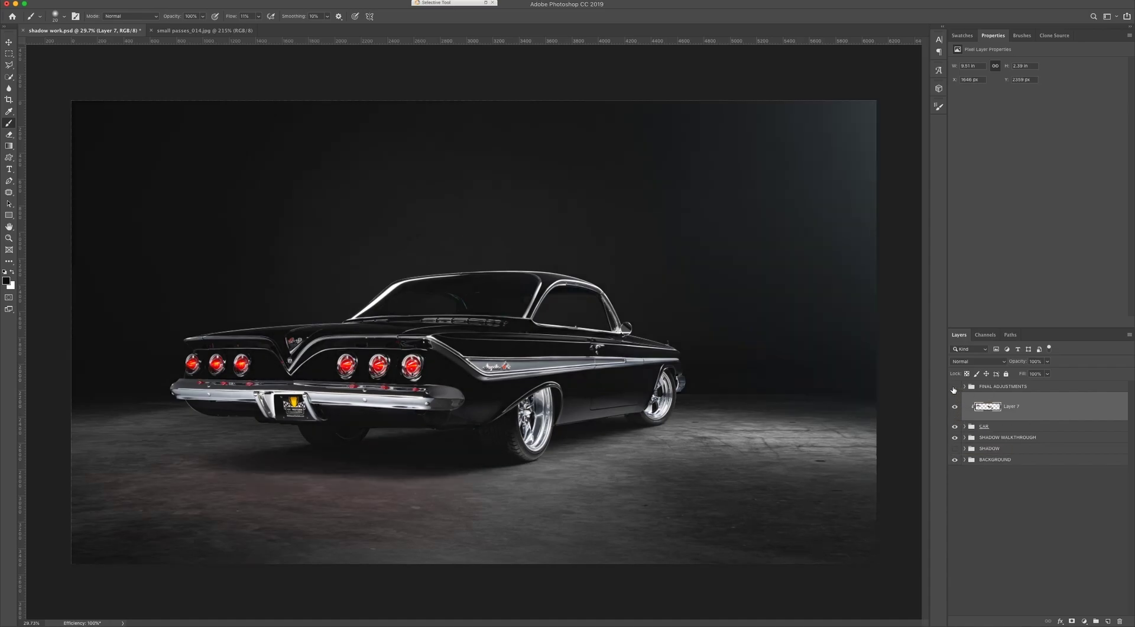
click(955, 387)
click(955, 387)
click(955, 387)
click(954, 387)
click(954, 387)
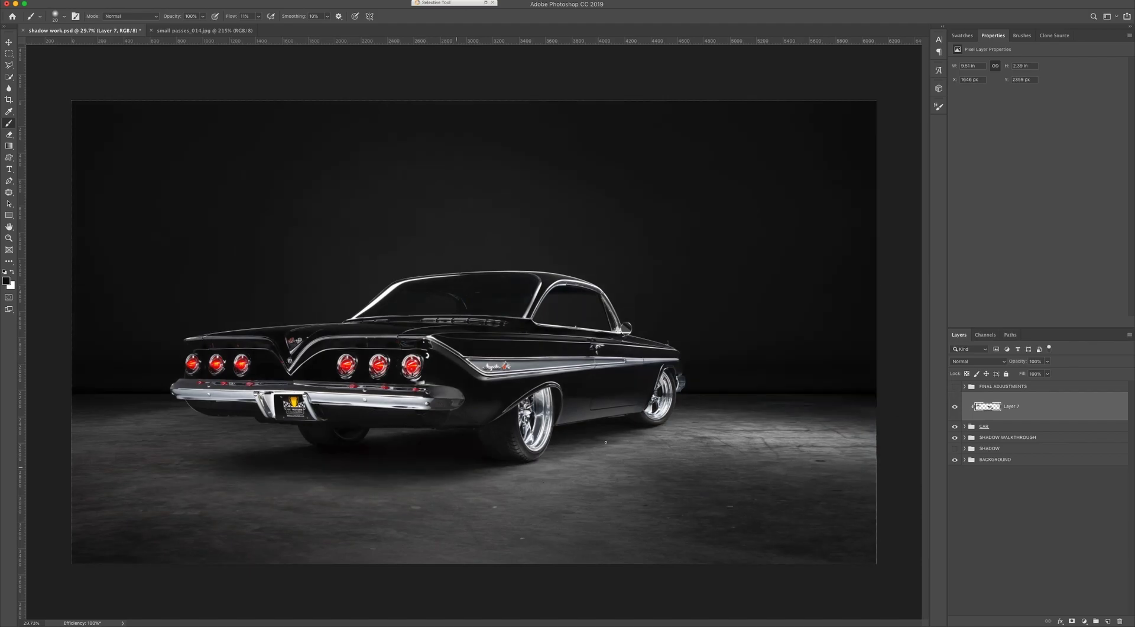
click(955, 387)
click(954, 388)
click(954, 388)
click(954, 388)
click(954, 388)
click(955, 388)
click(954, 388)
click(955, 388)
click(954, 388)
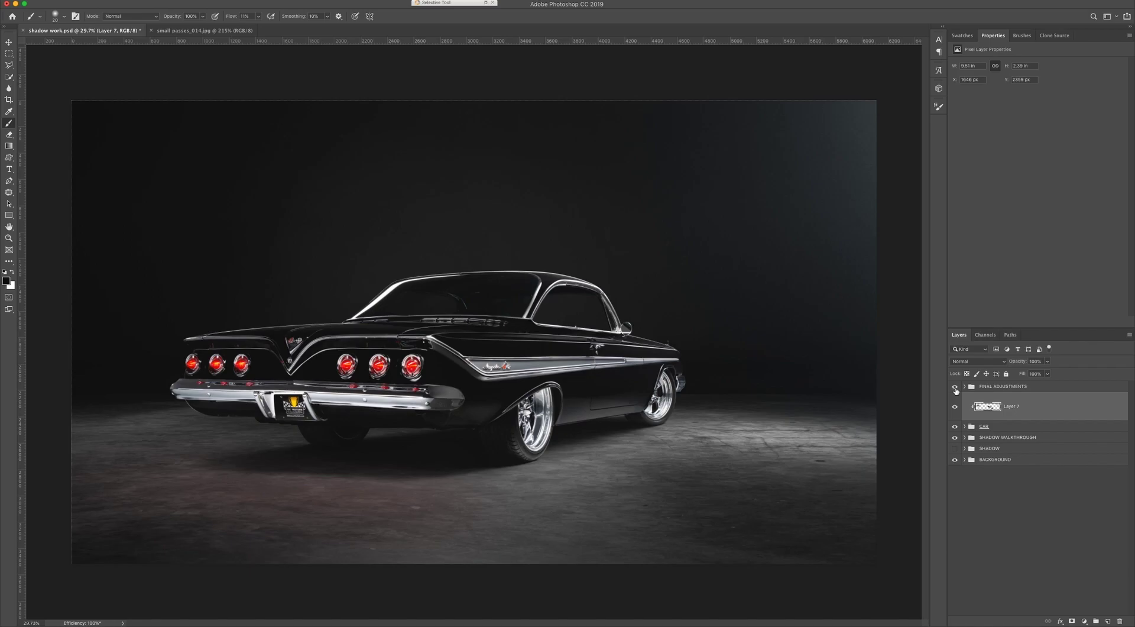